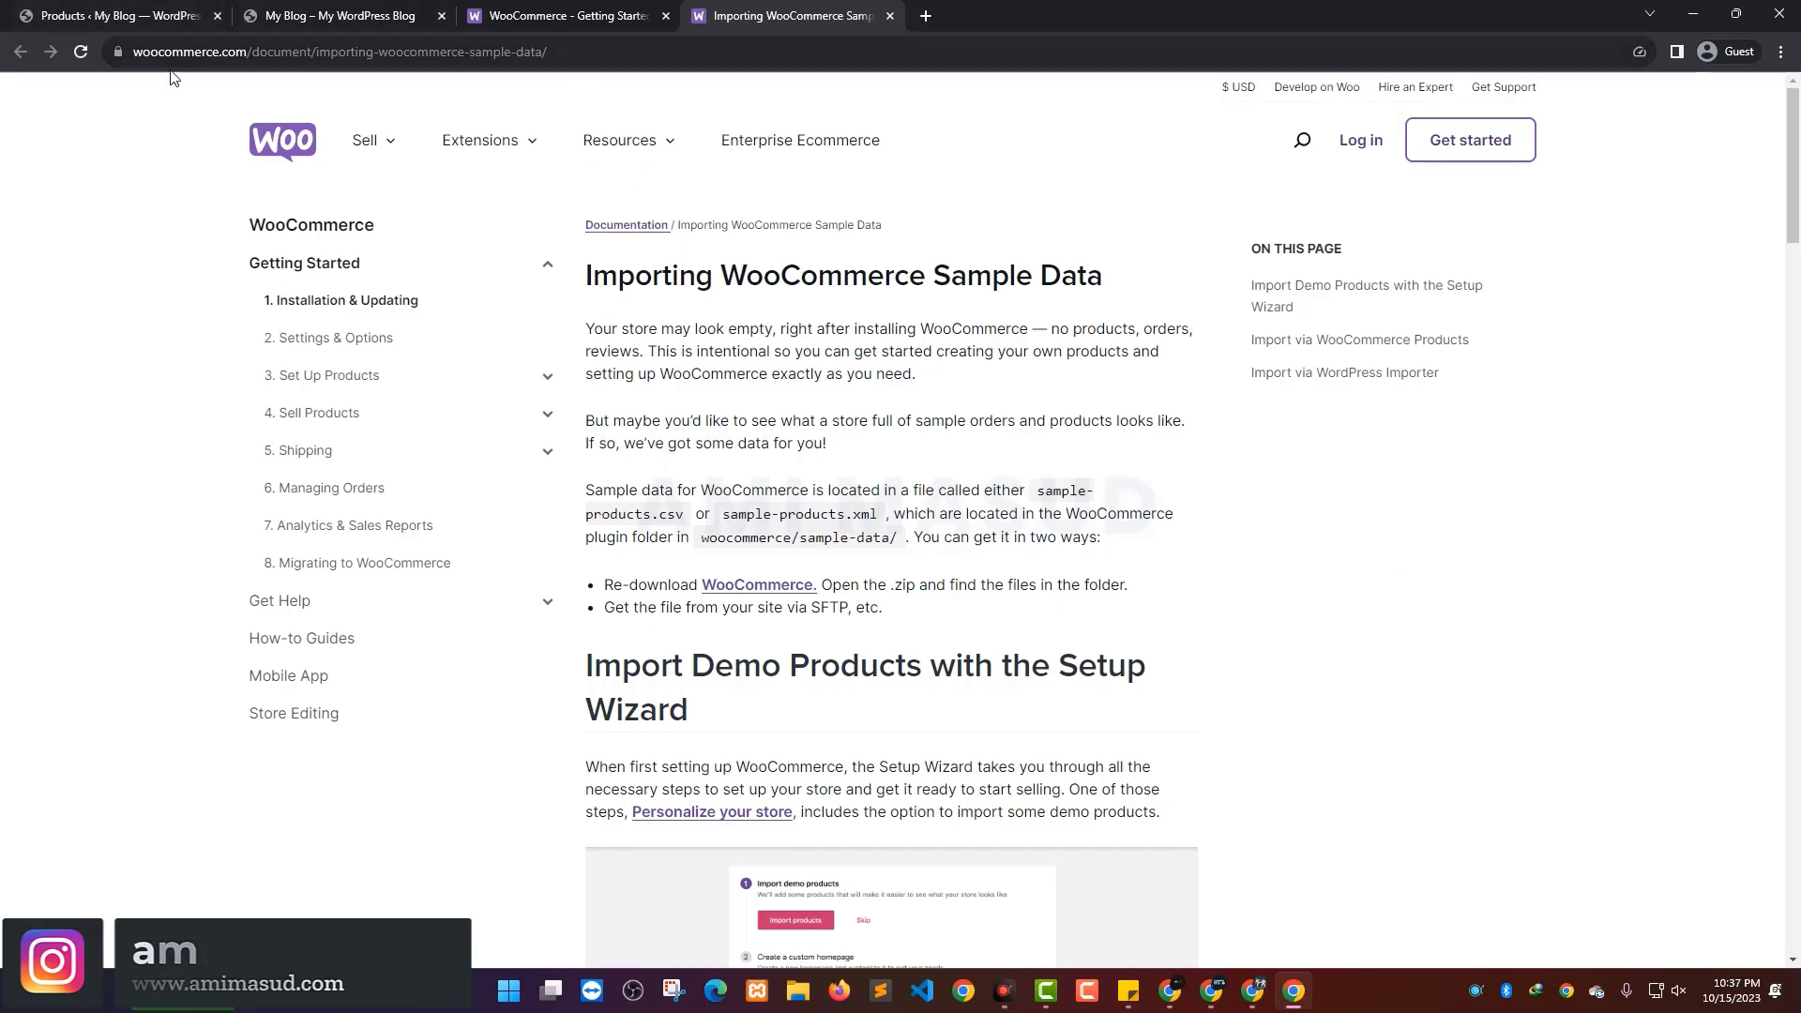
pyautogui.click(494, 64)
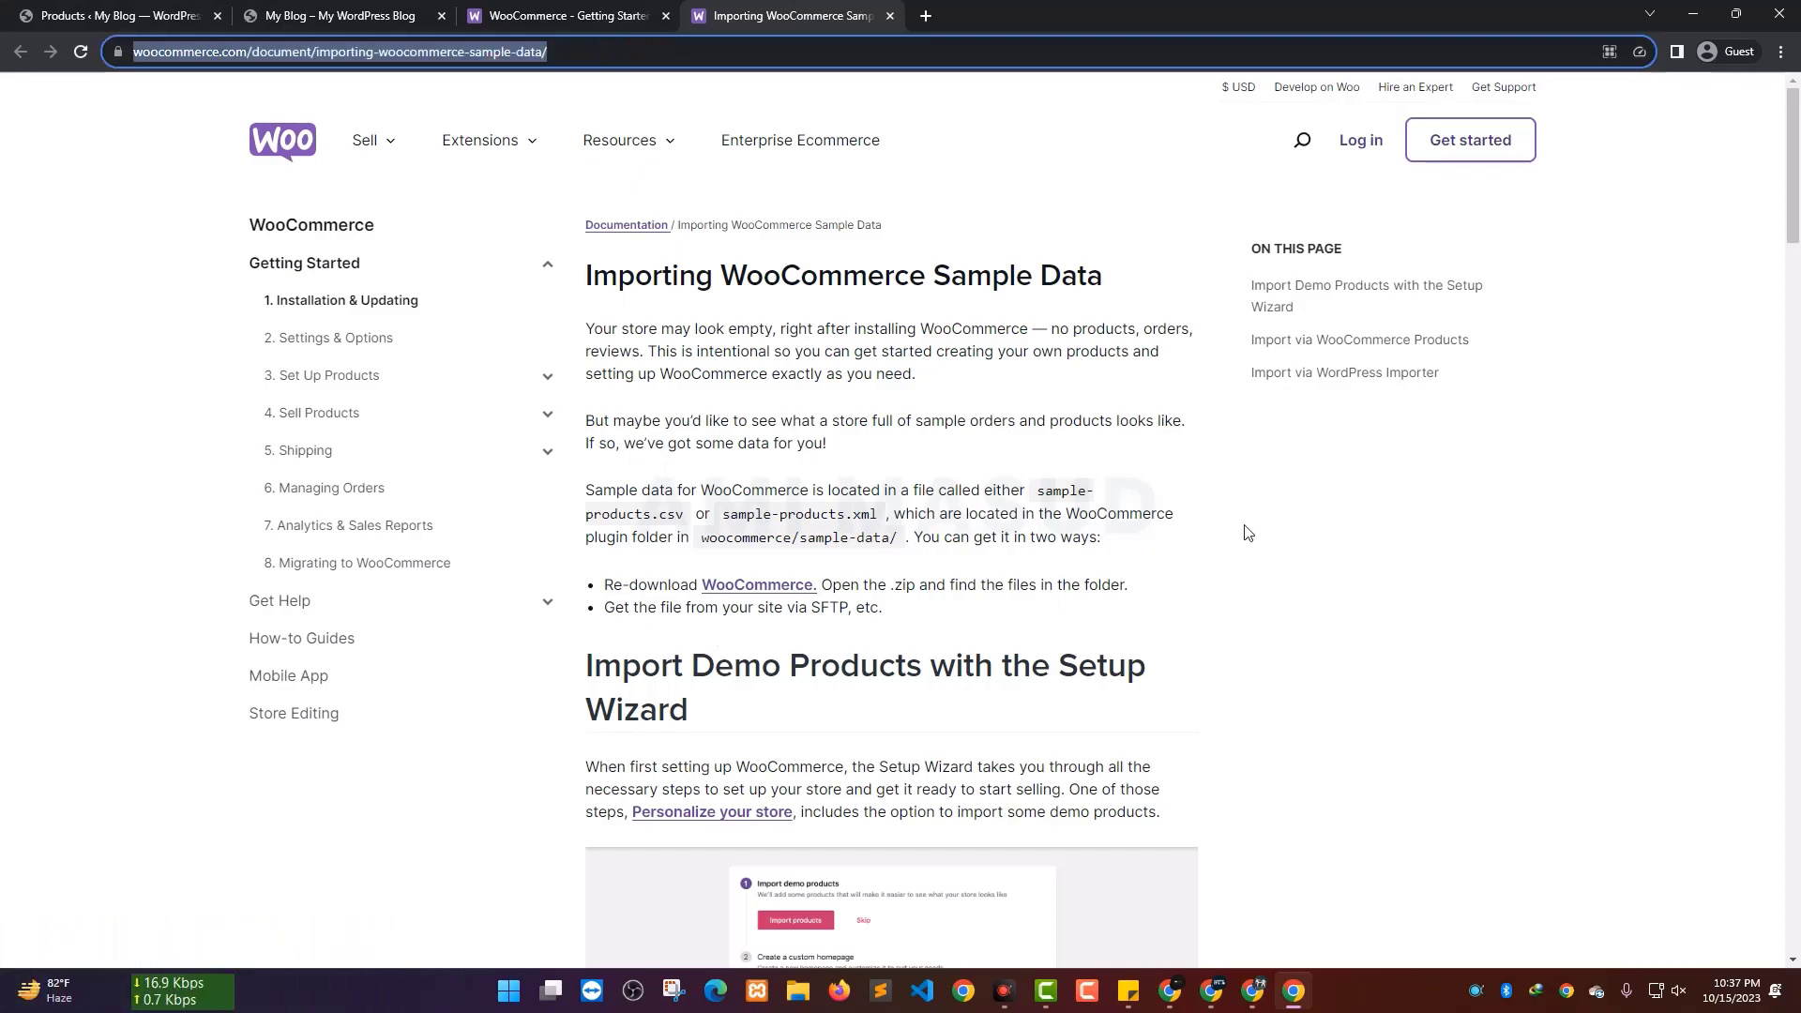
pyautogui.click(1526, 569)
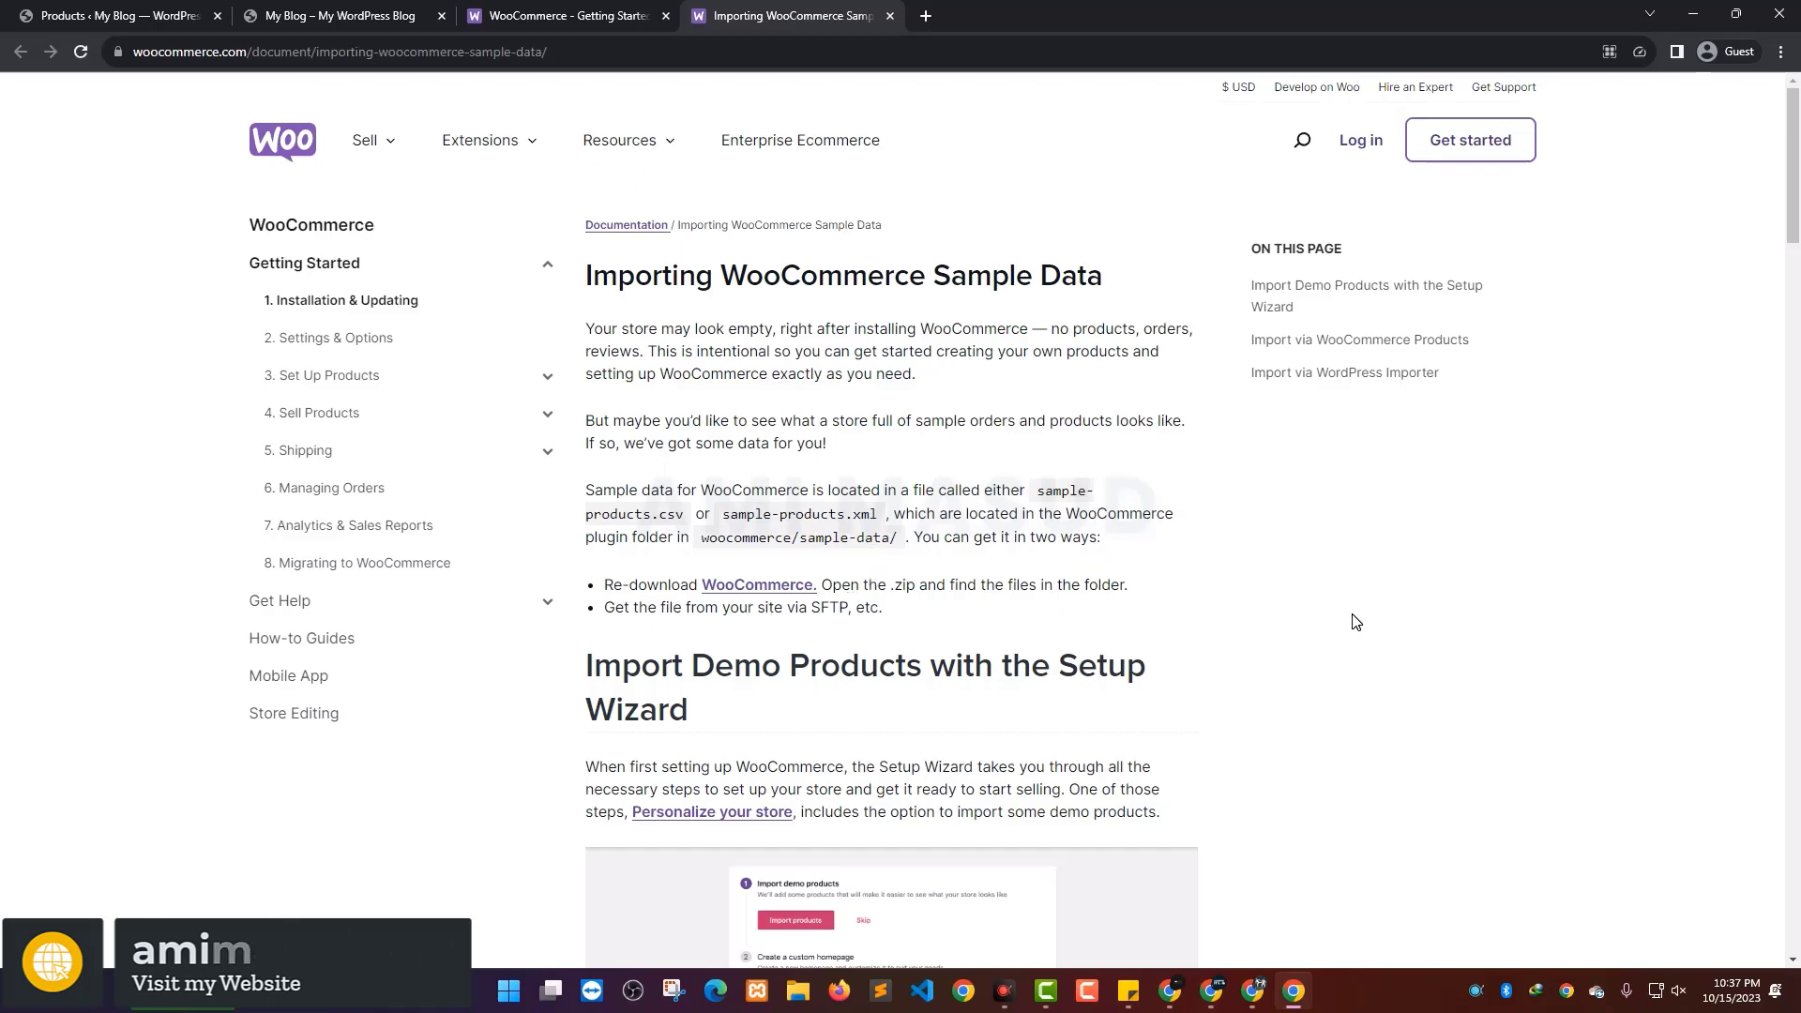
# Switch to the WordPress product list and move all products to the trash with a bulk action
pyautogui.click(118, 16)
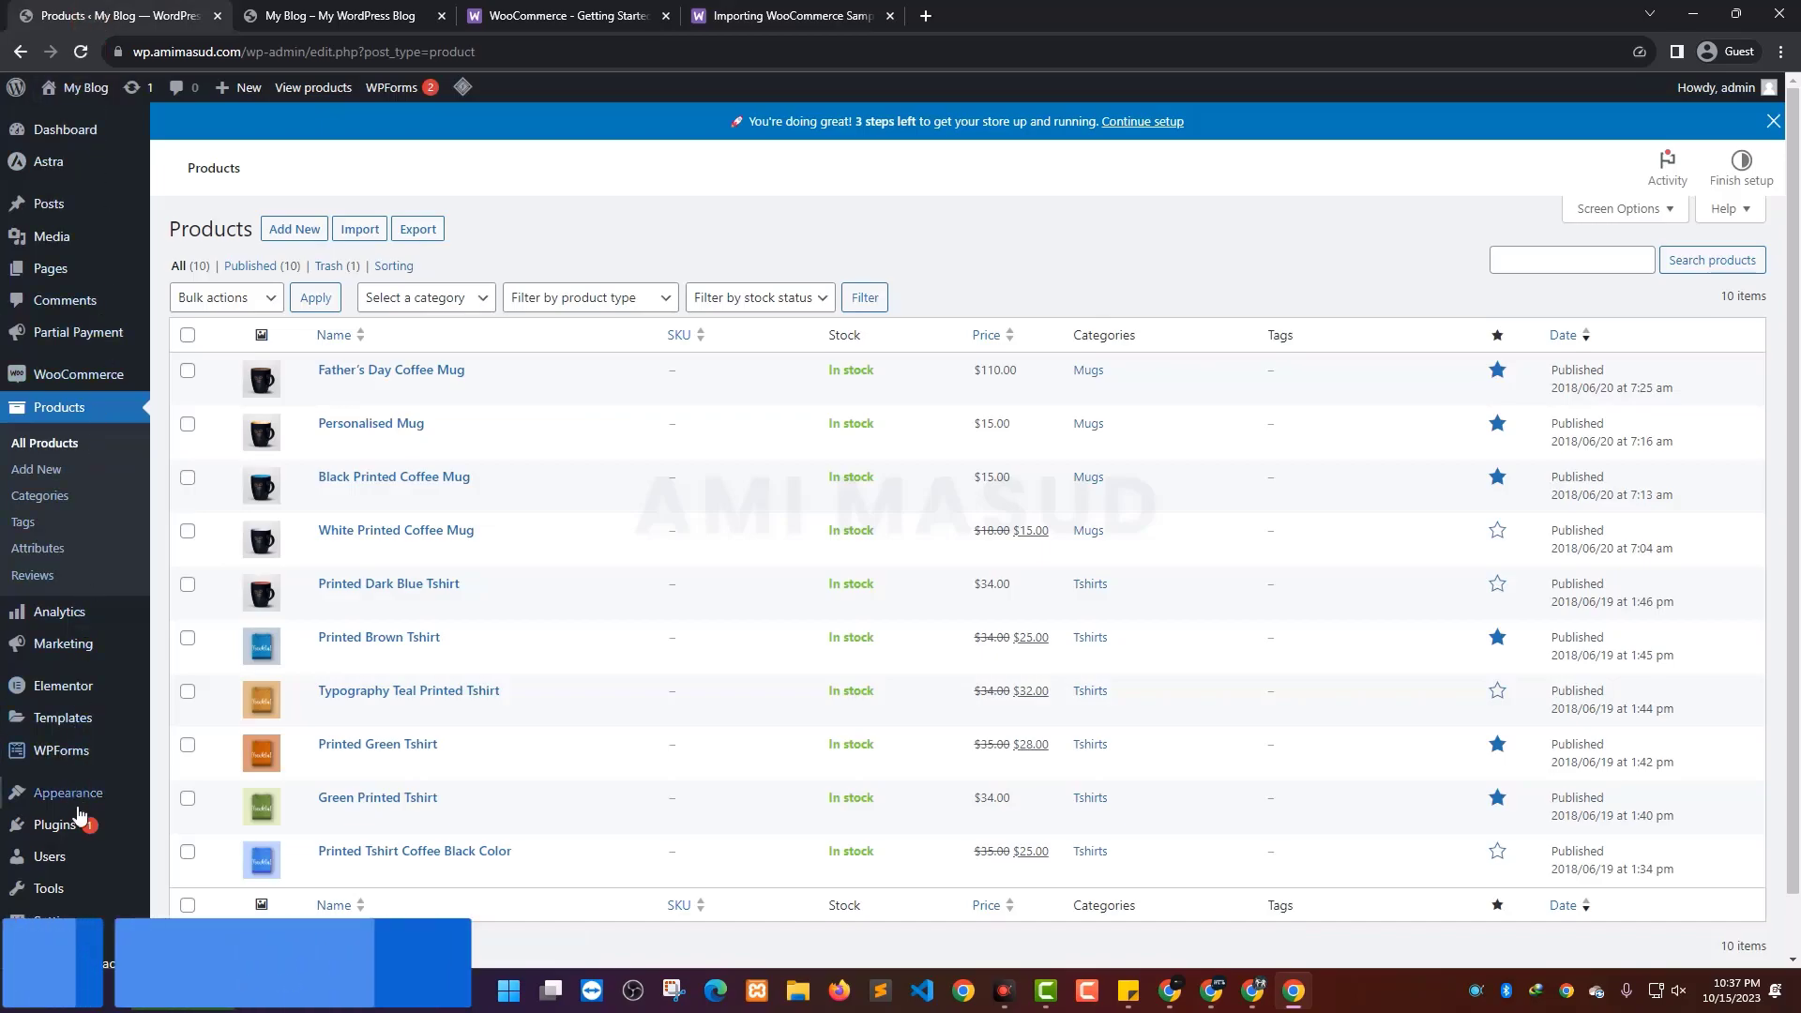
pyautogui.moveTo(75, 821)
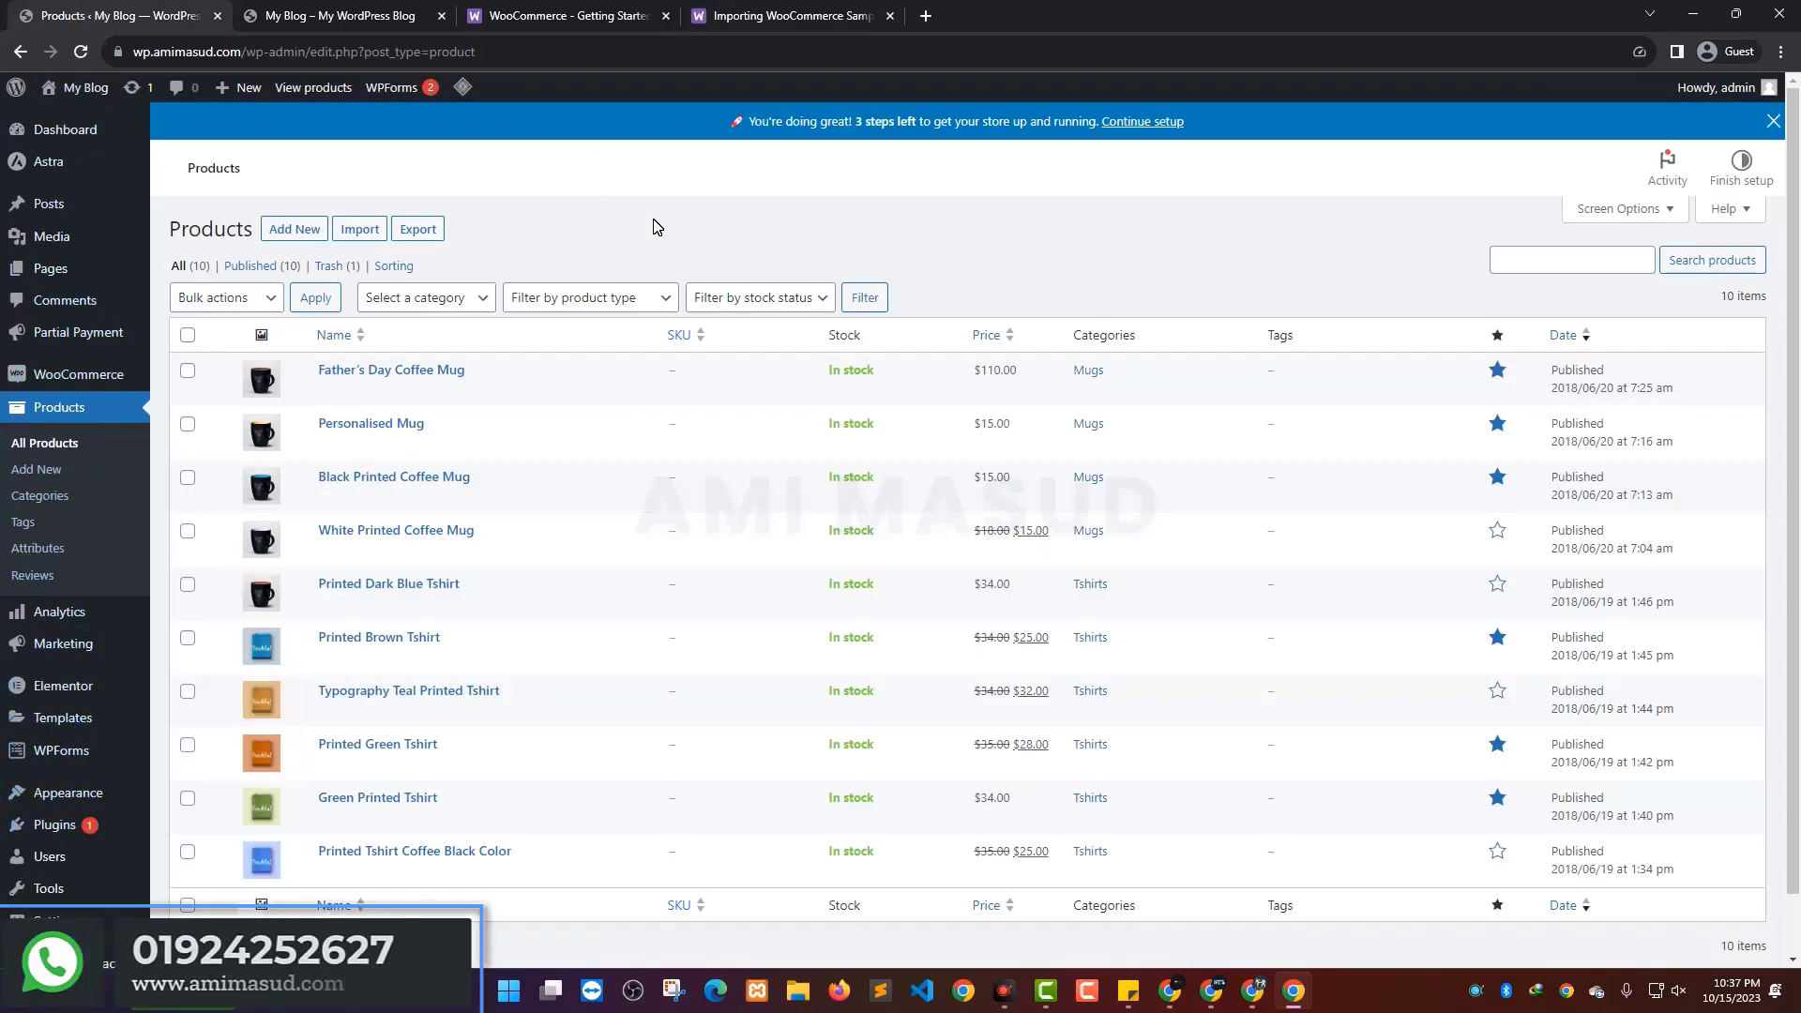
pyautogui.scroll(-1, 454, 631)
pyautogui.scroll(1, 450, 637)
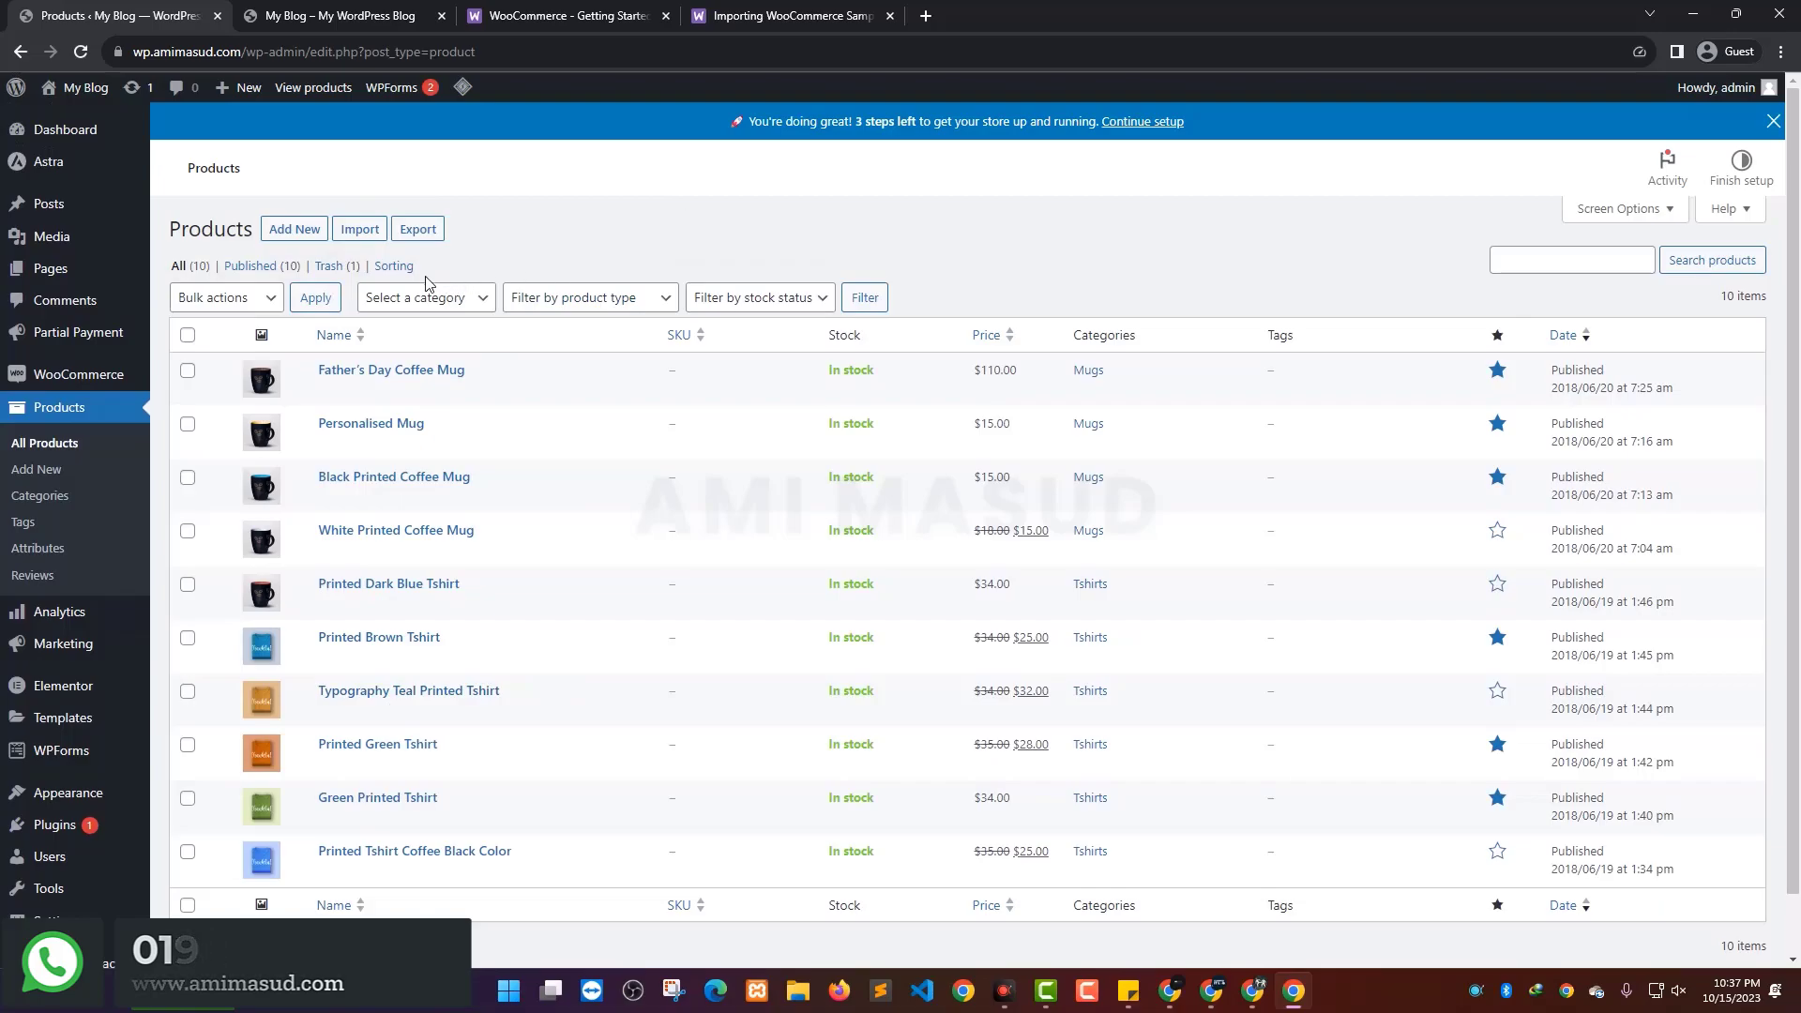
pyautogui.click(192, 336)
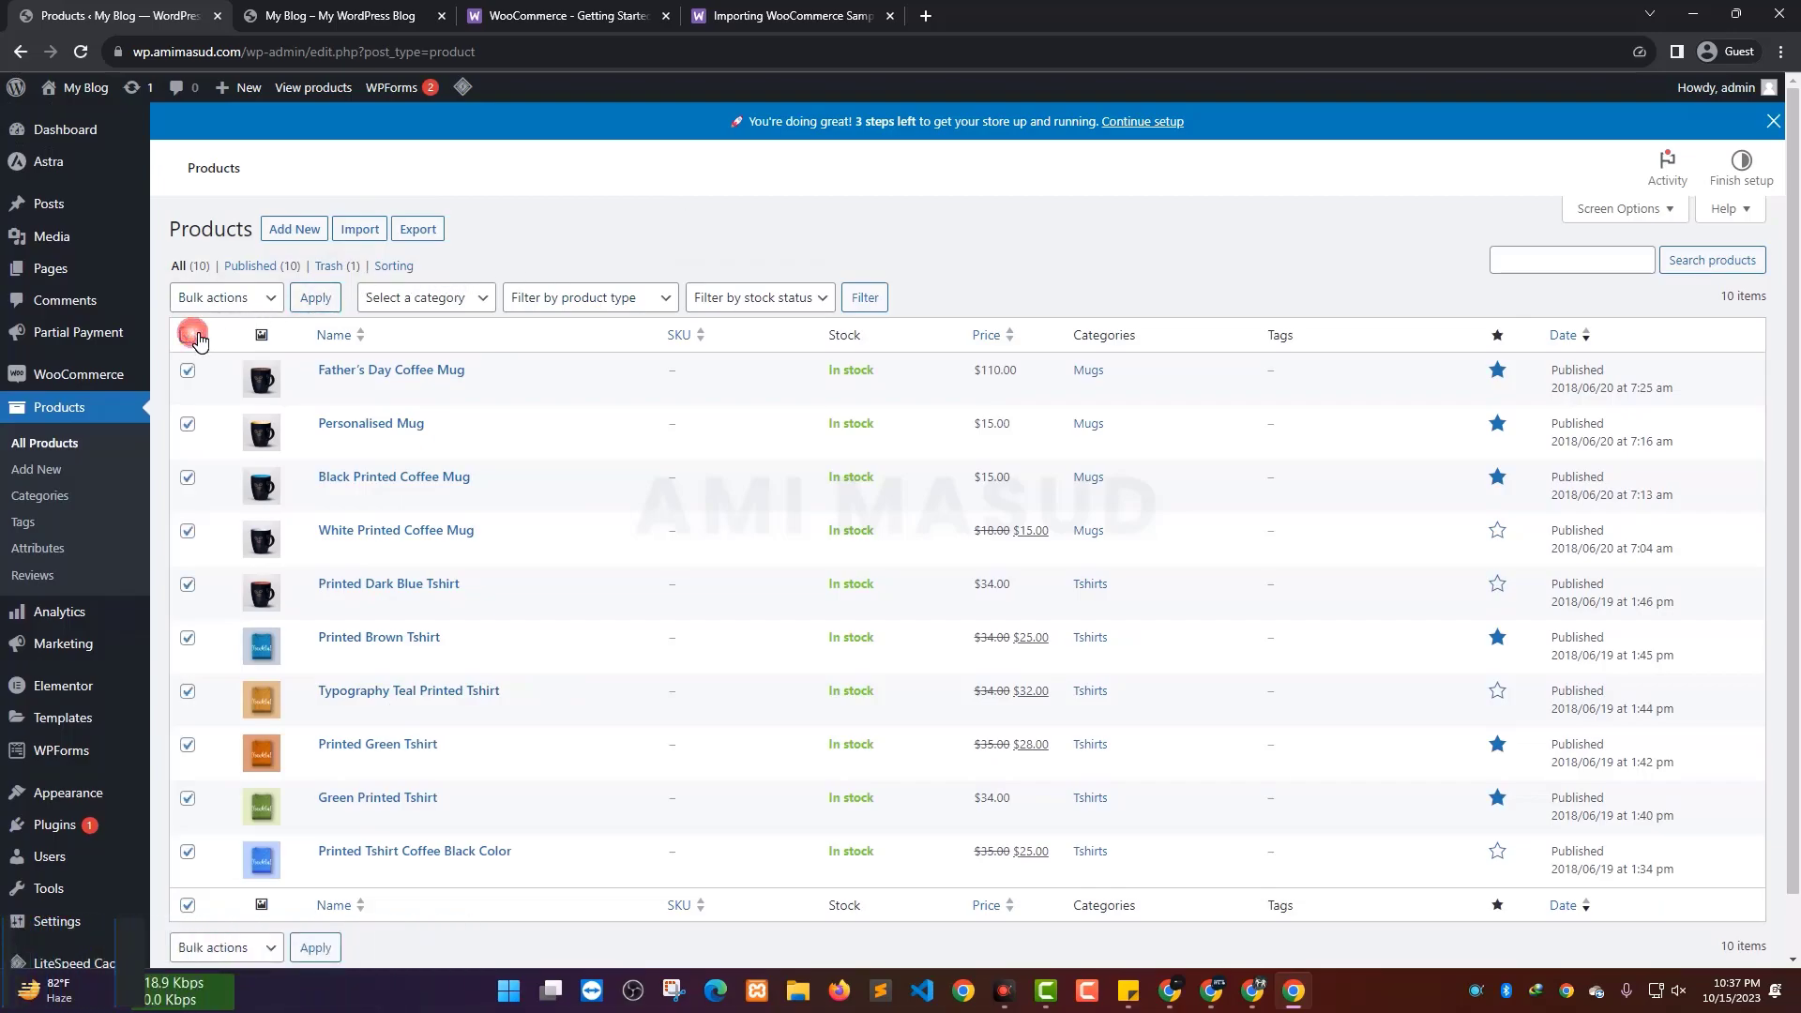
pyautogui.click(235, 297)
pyautogui.click(218, 361)
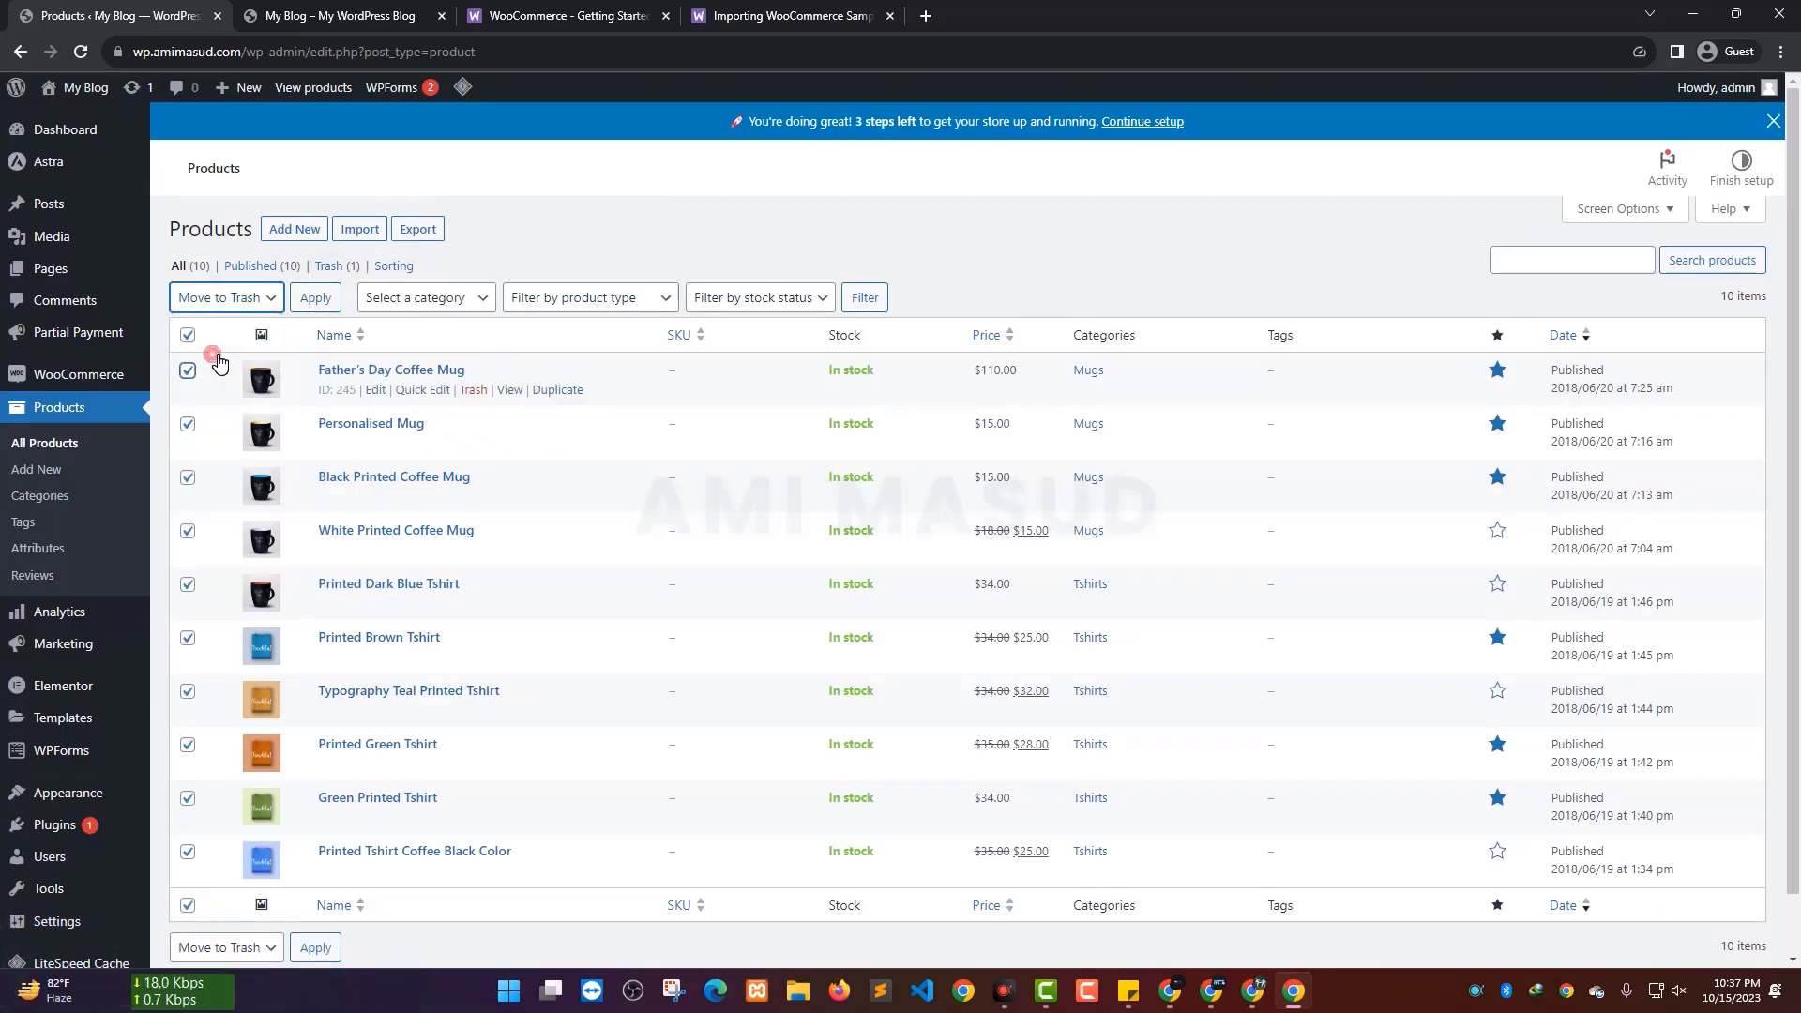
pyautogui.click(317, 298)
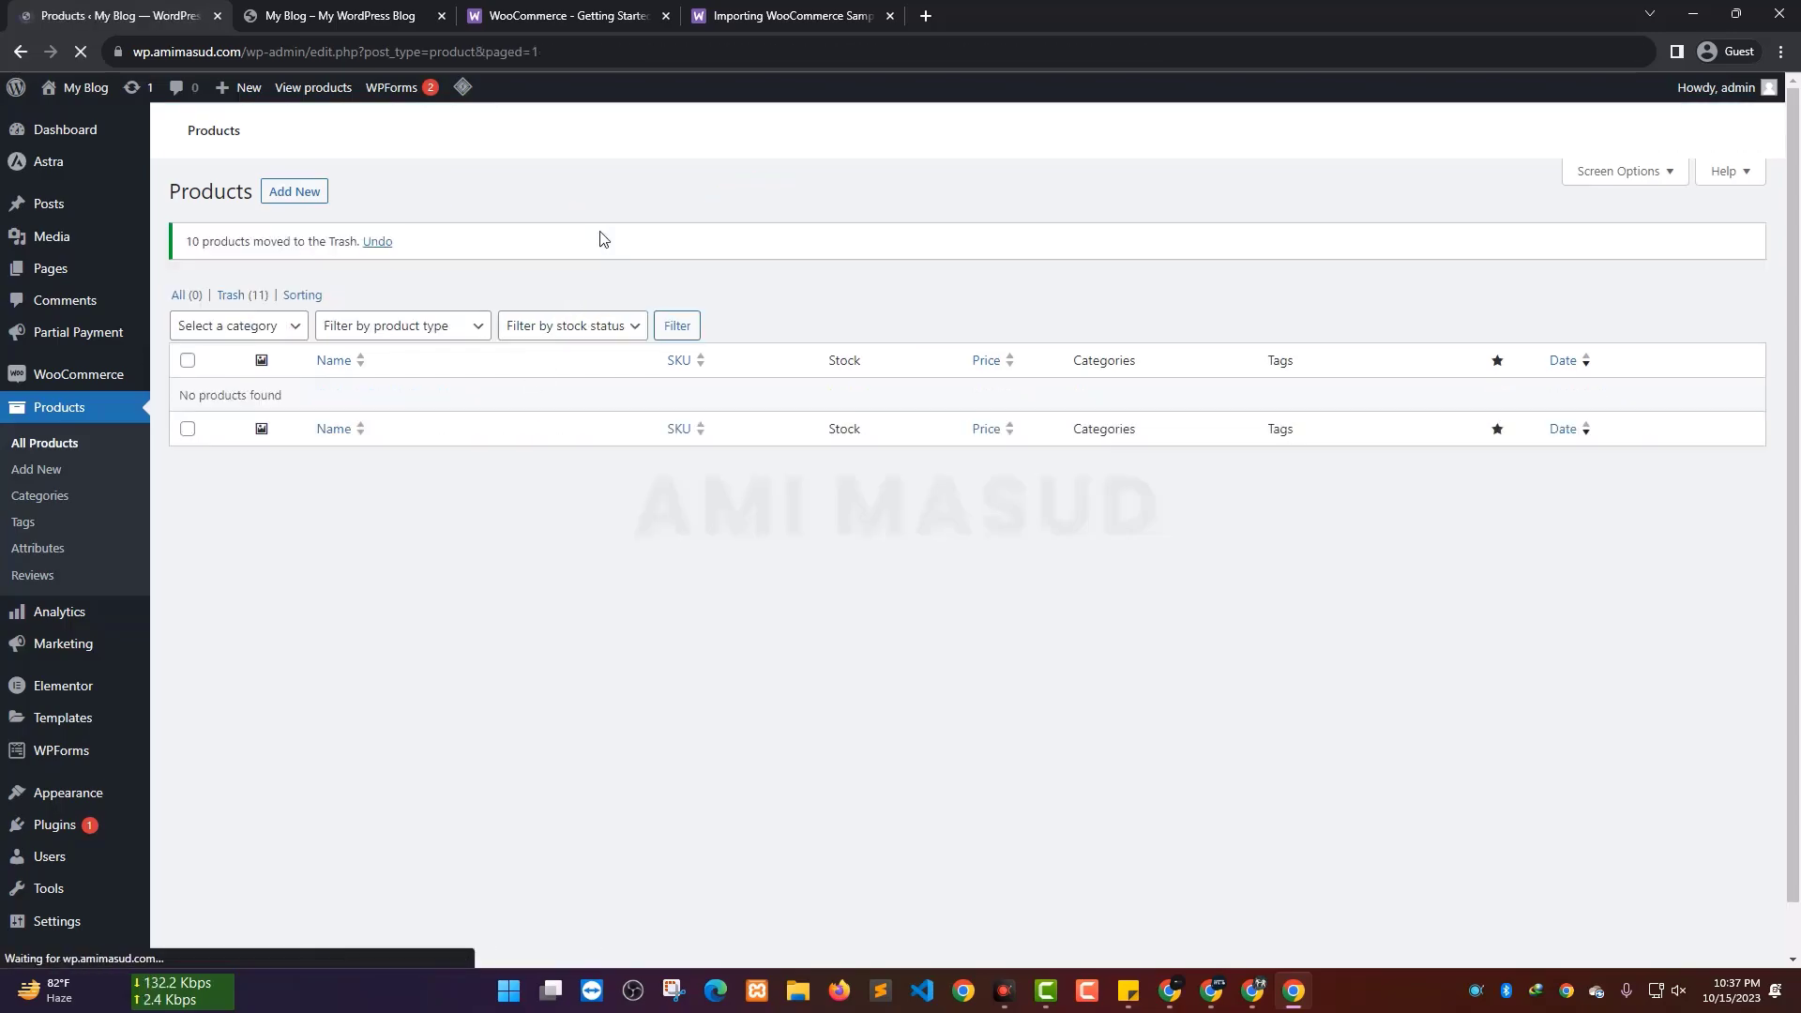
# Examine the featured and most loved product sections on the storefront home page after emptying the product list
pyautogui.click(343, 16)
pyautogui.scroll(10, 385, 356)
pyautogui.scroll(-7, 384, 364)
pyautogui.scroll(-5, 1519, 313)
pyautogui.click(121, 16)
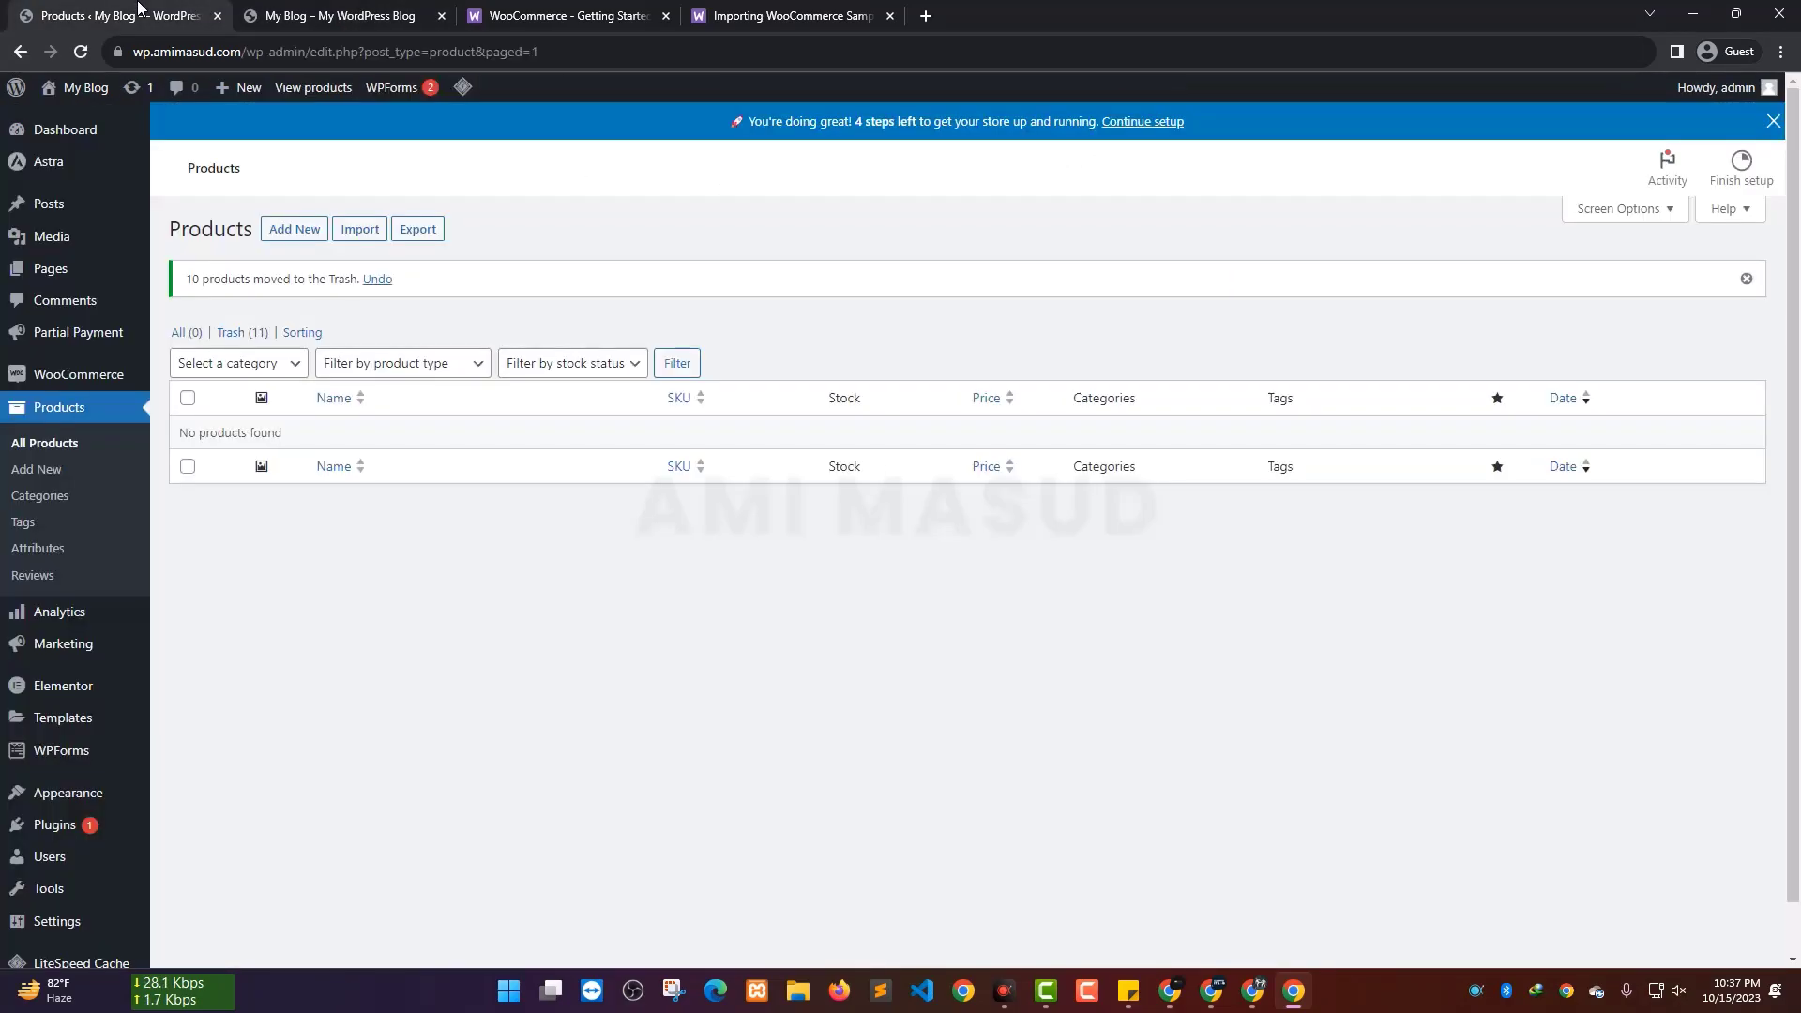
pyautogui.click(319, 16)
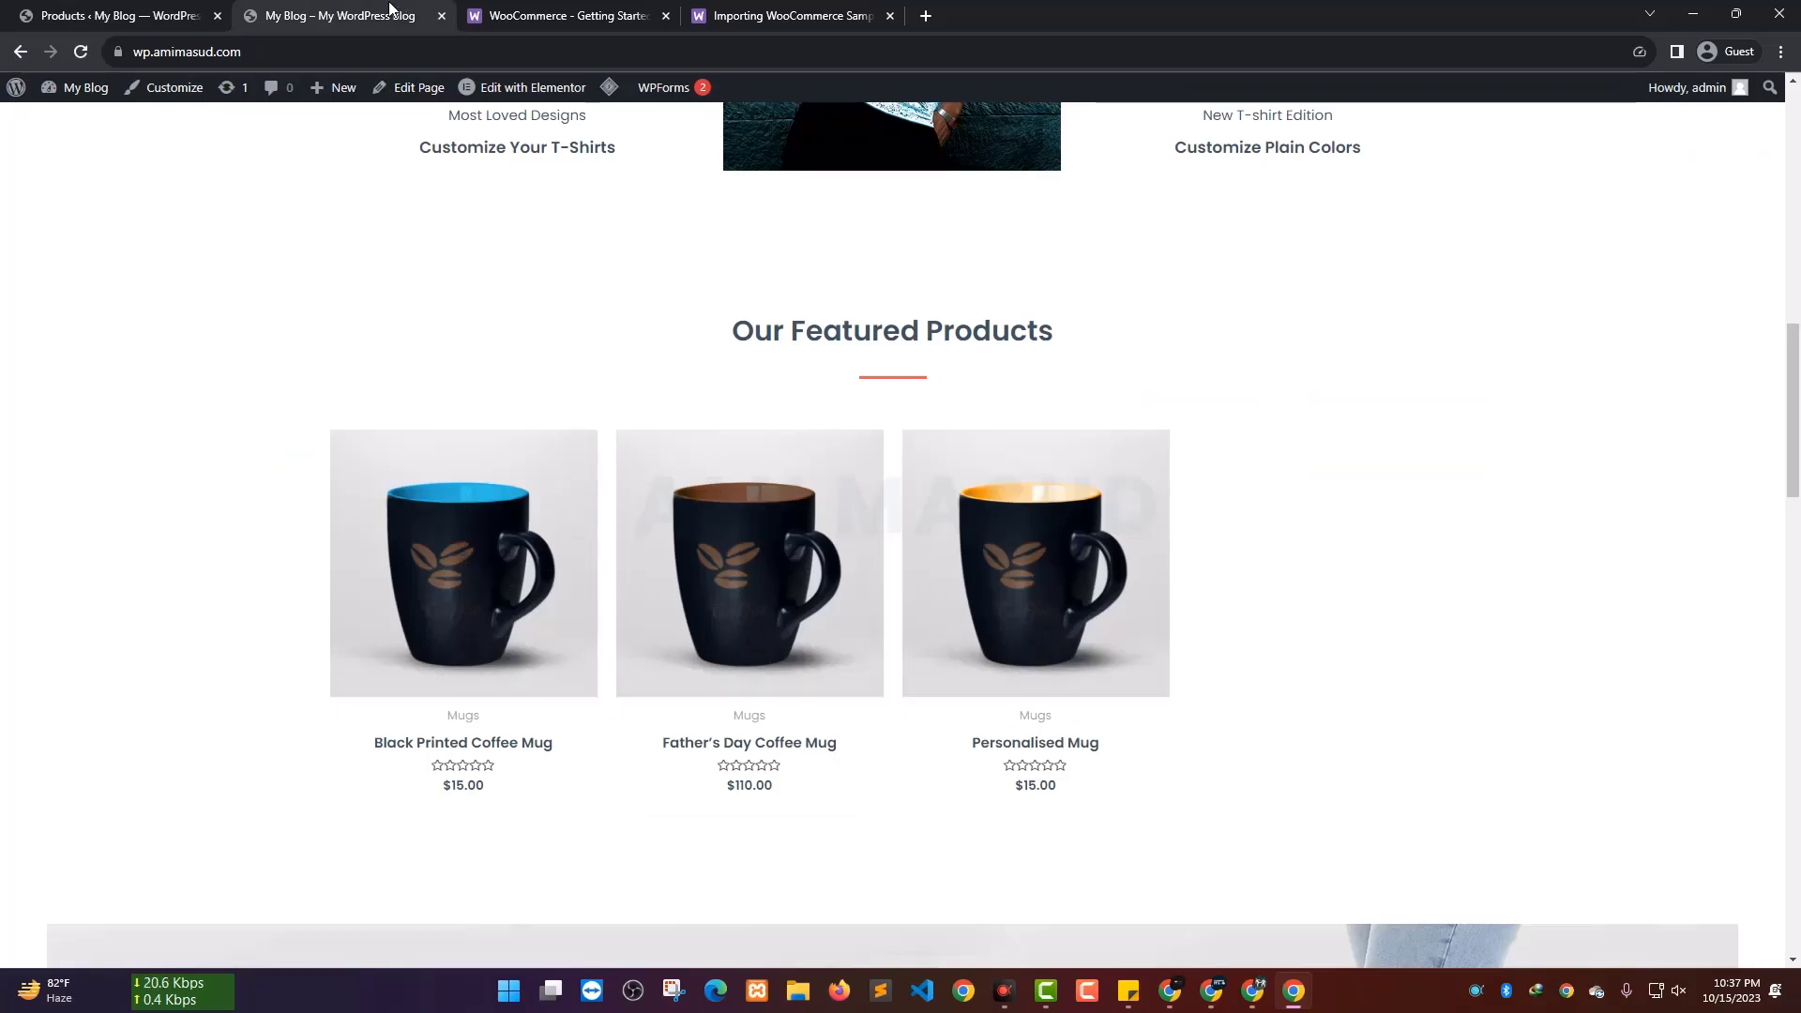
pyautogui.click(119, 9)
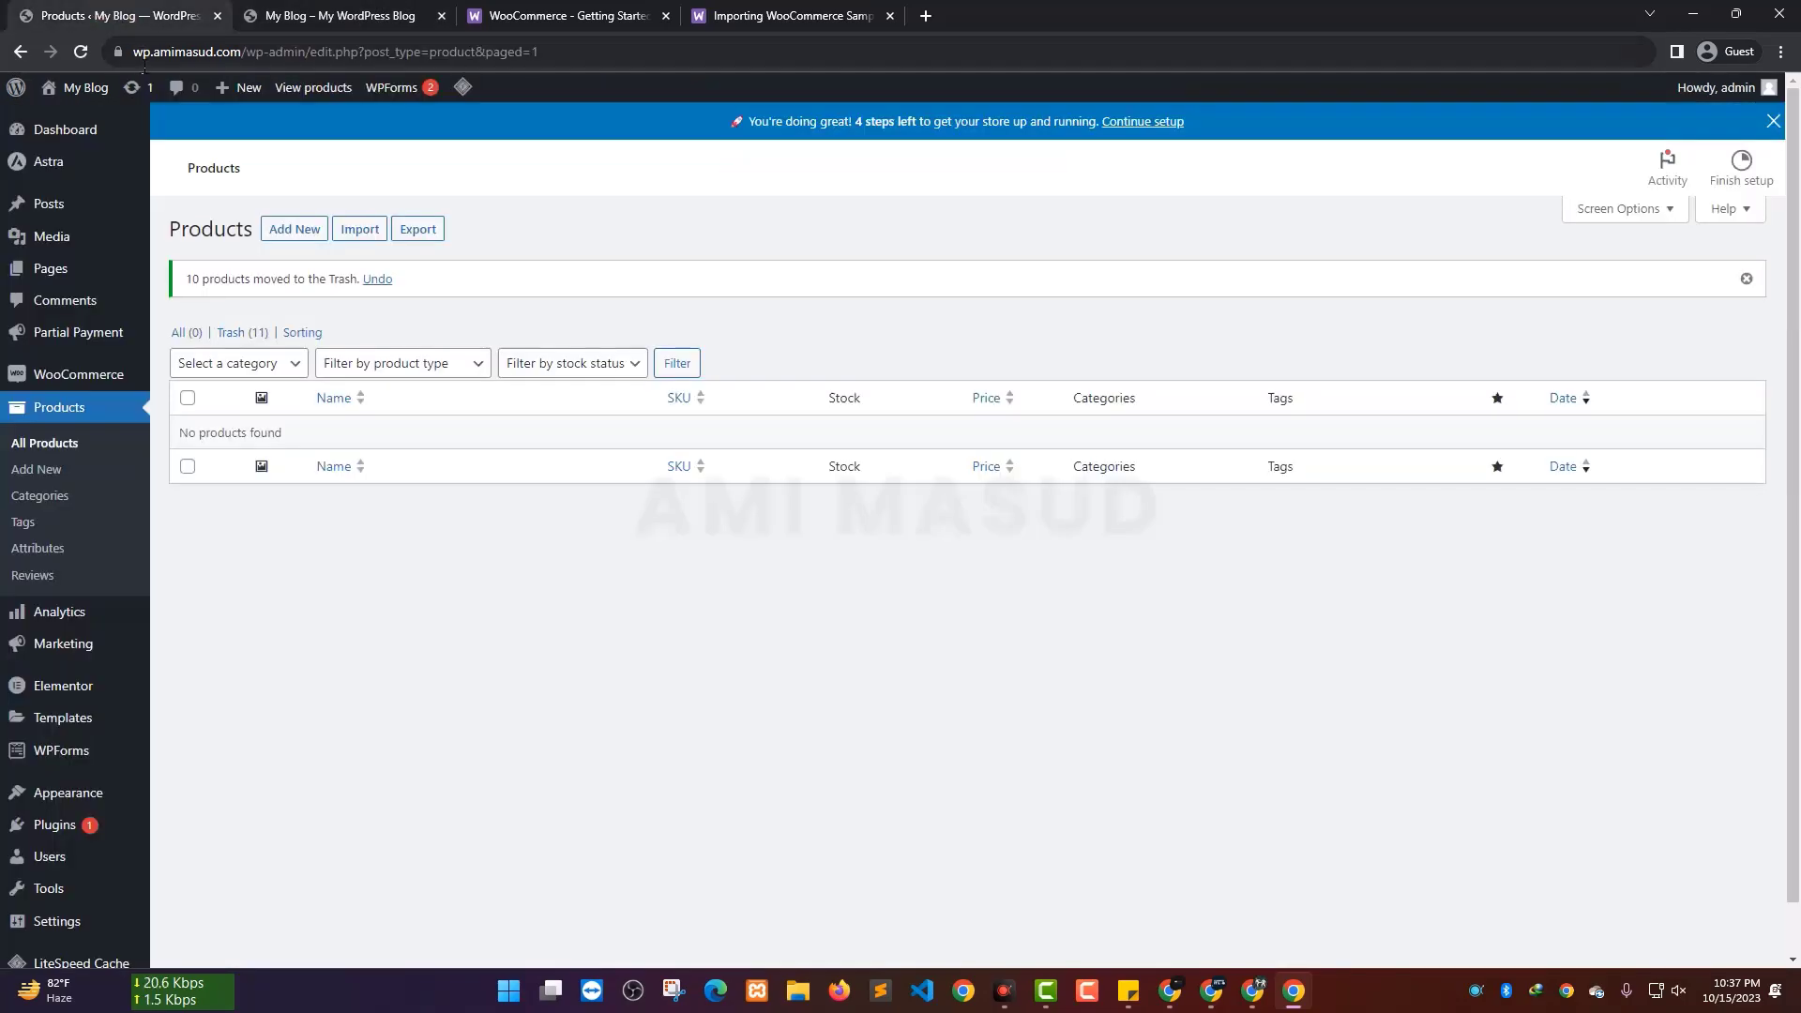
pyautogui.click(300, 13)
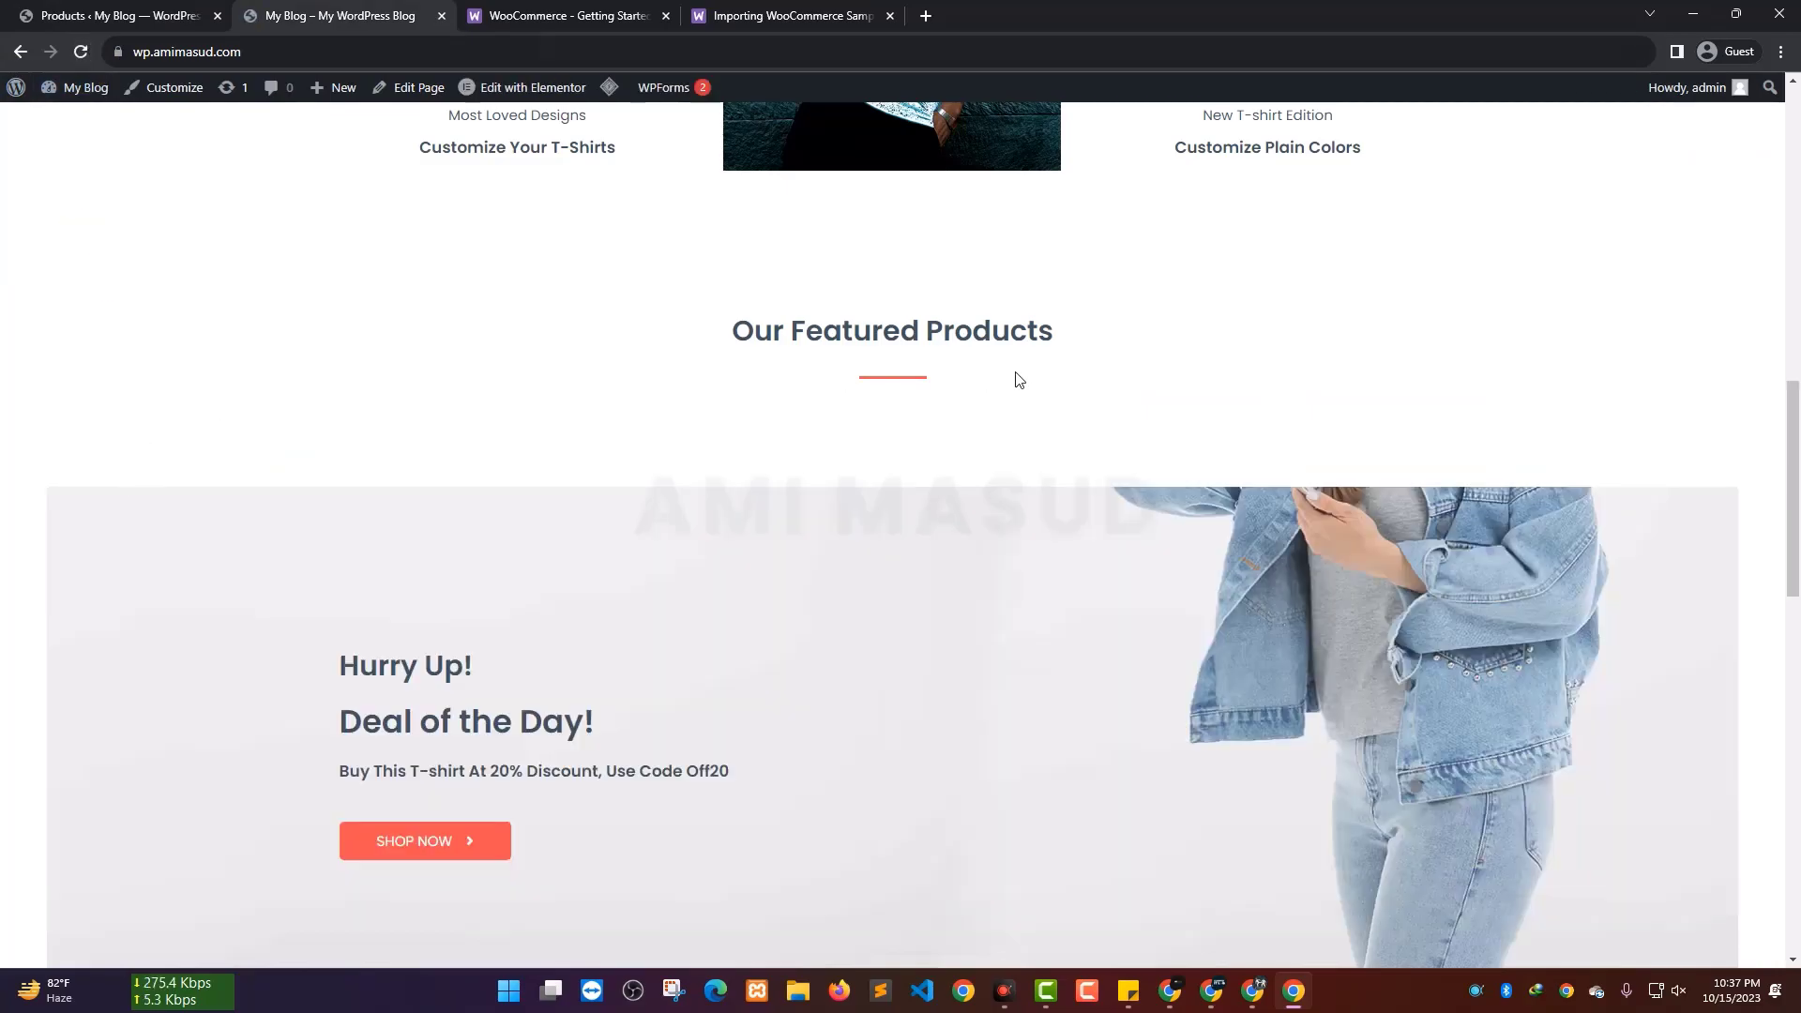
pyautogui.moveTo(727, 332); pyautogui.dragTo(1198, 334)
pyautogui.scroll(-10, 1218, 334)
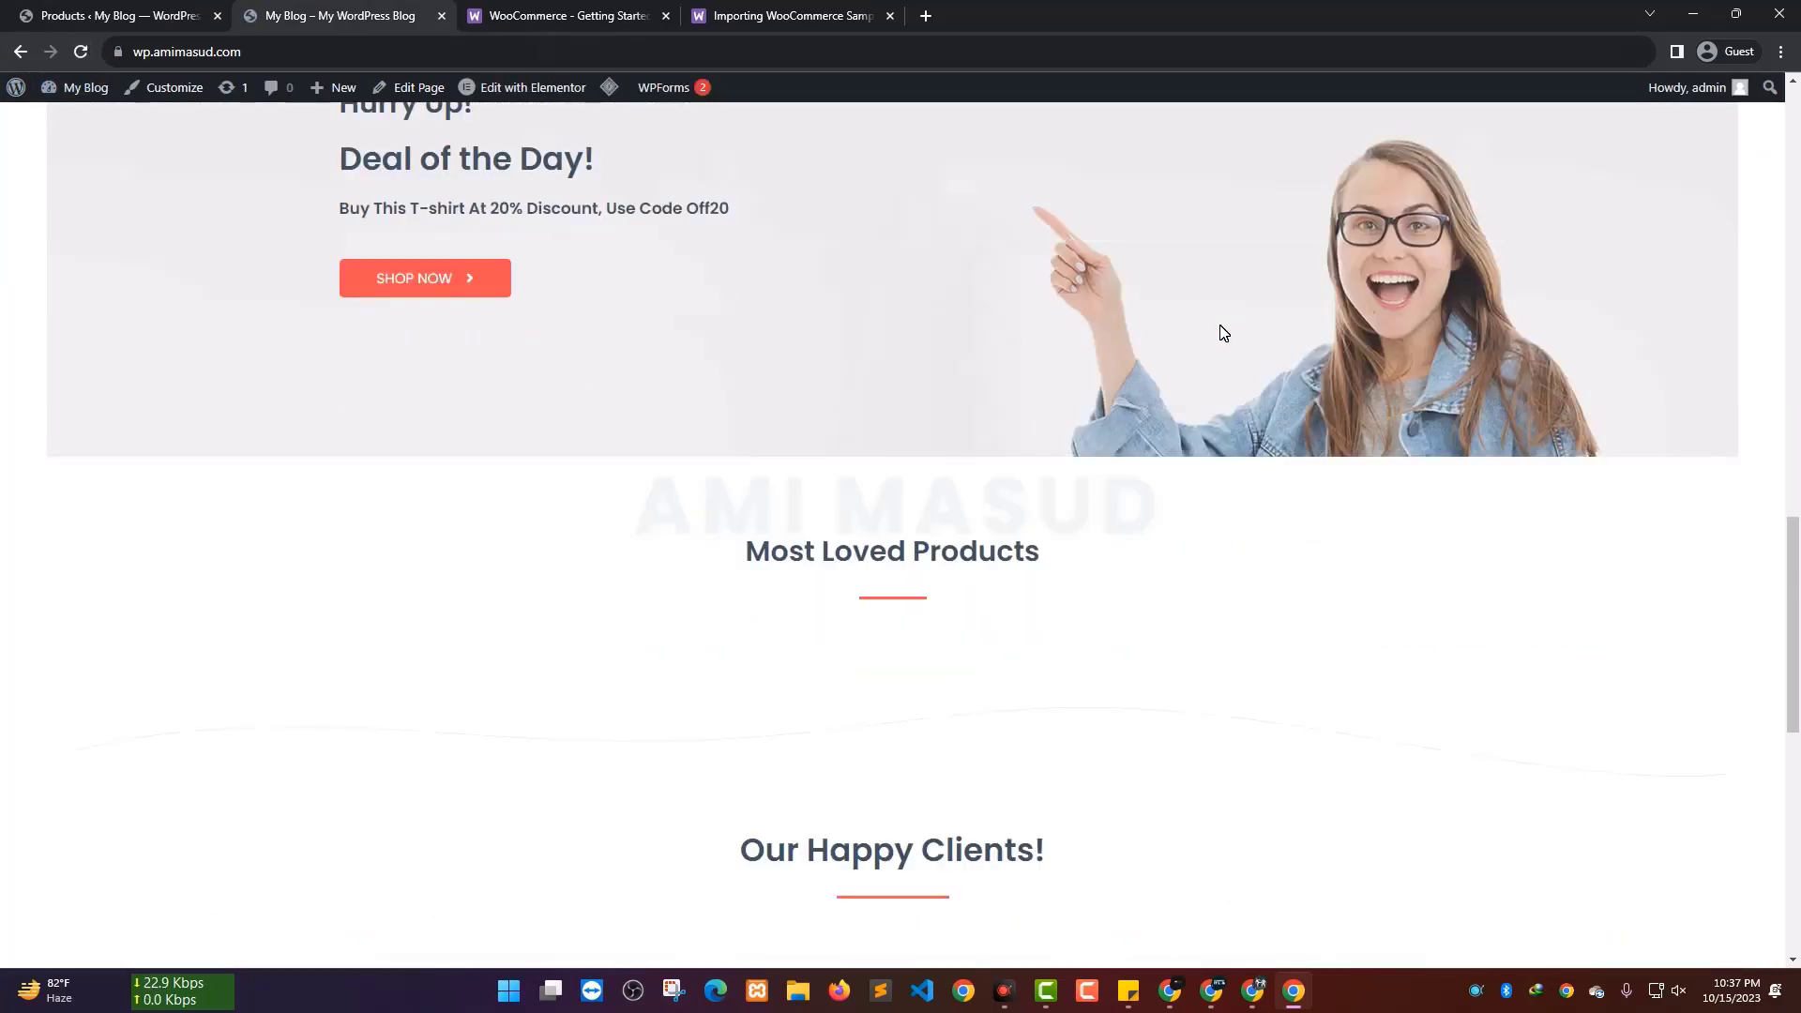
pyautogui.scroll(-3, 1222, 332)
pyautogui.scroll(20, 1222, 332)
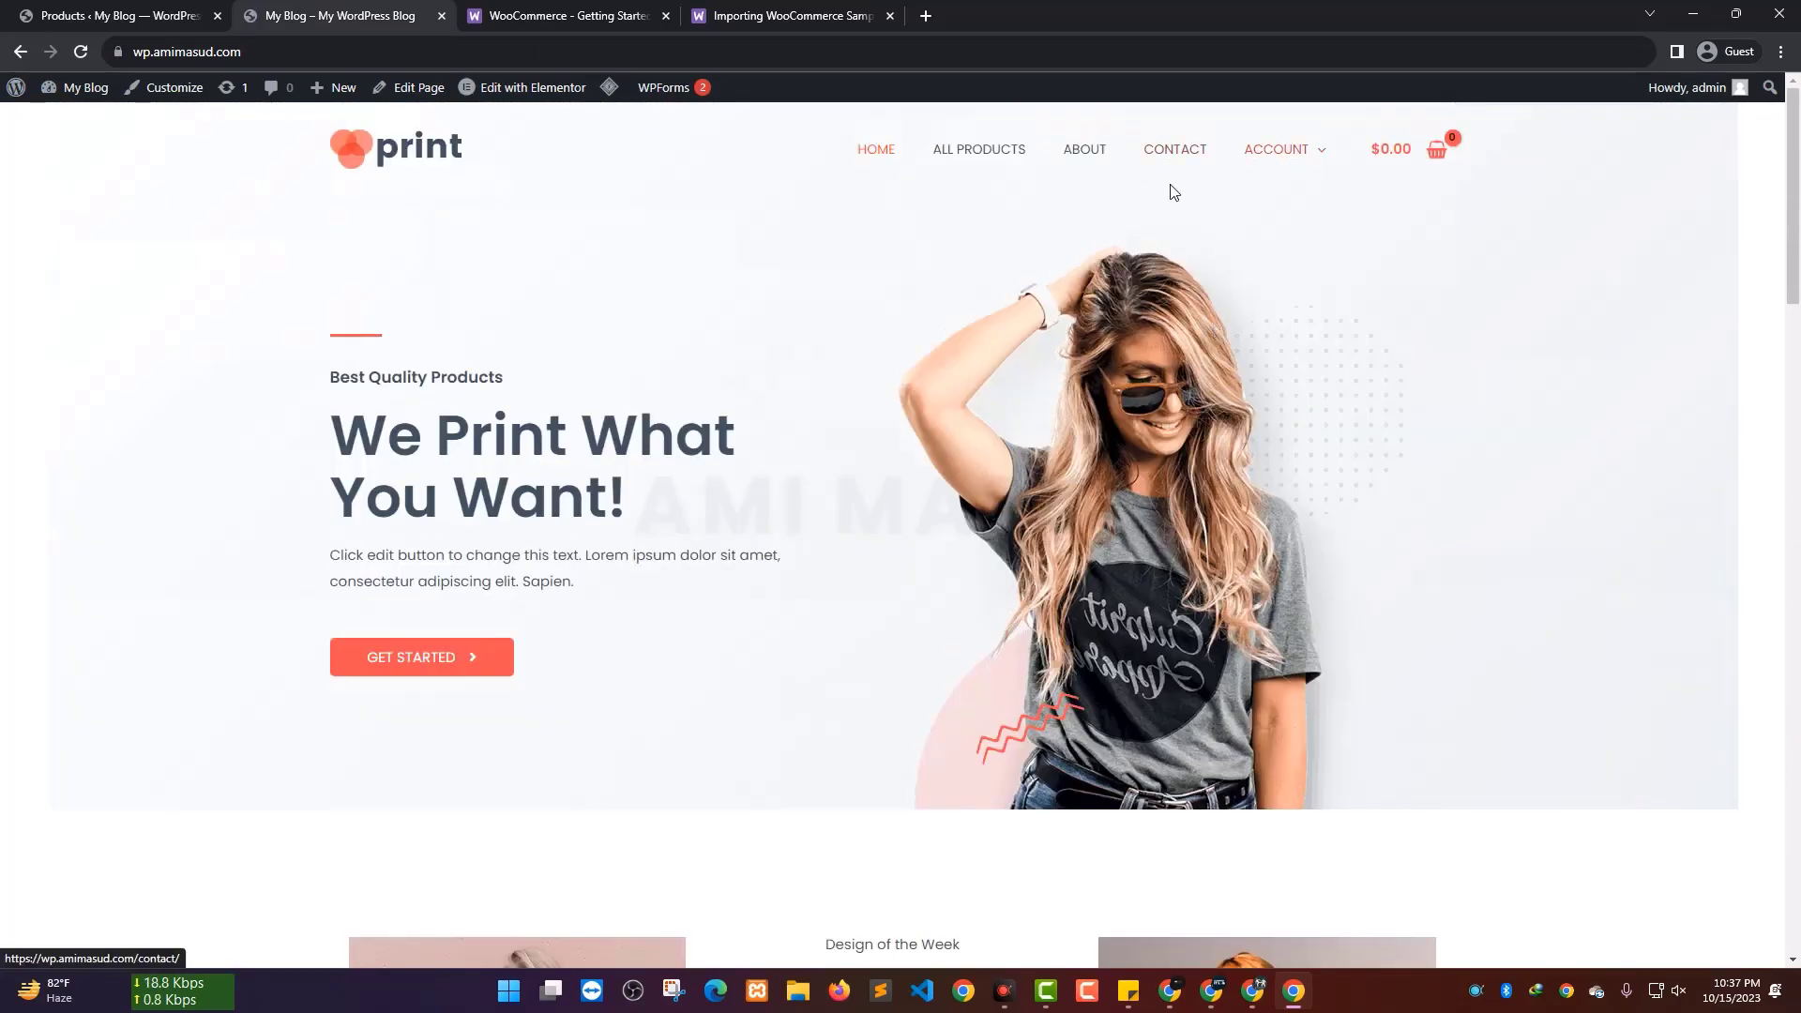
# Open the storefront's shop page at /shop/ and check its product listing and category area
pyautogui.click(357, 56)
pyautogui.write('shop')
pyautogui.press('Return')
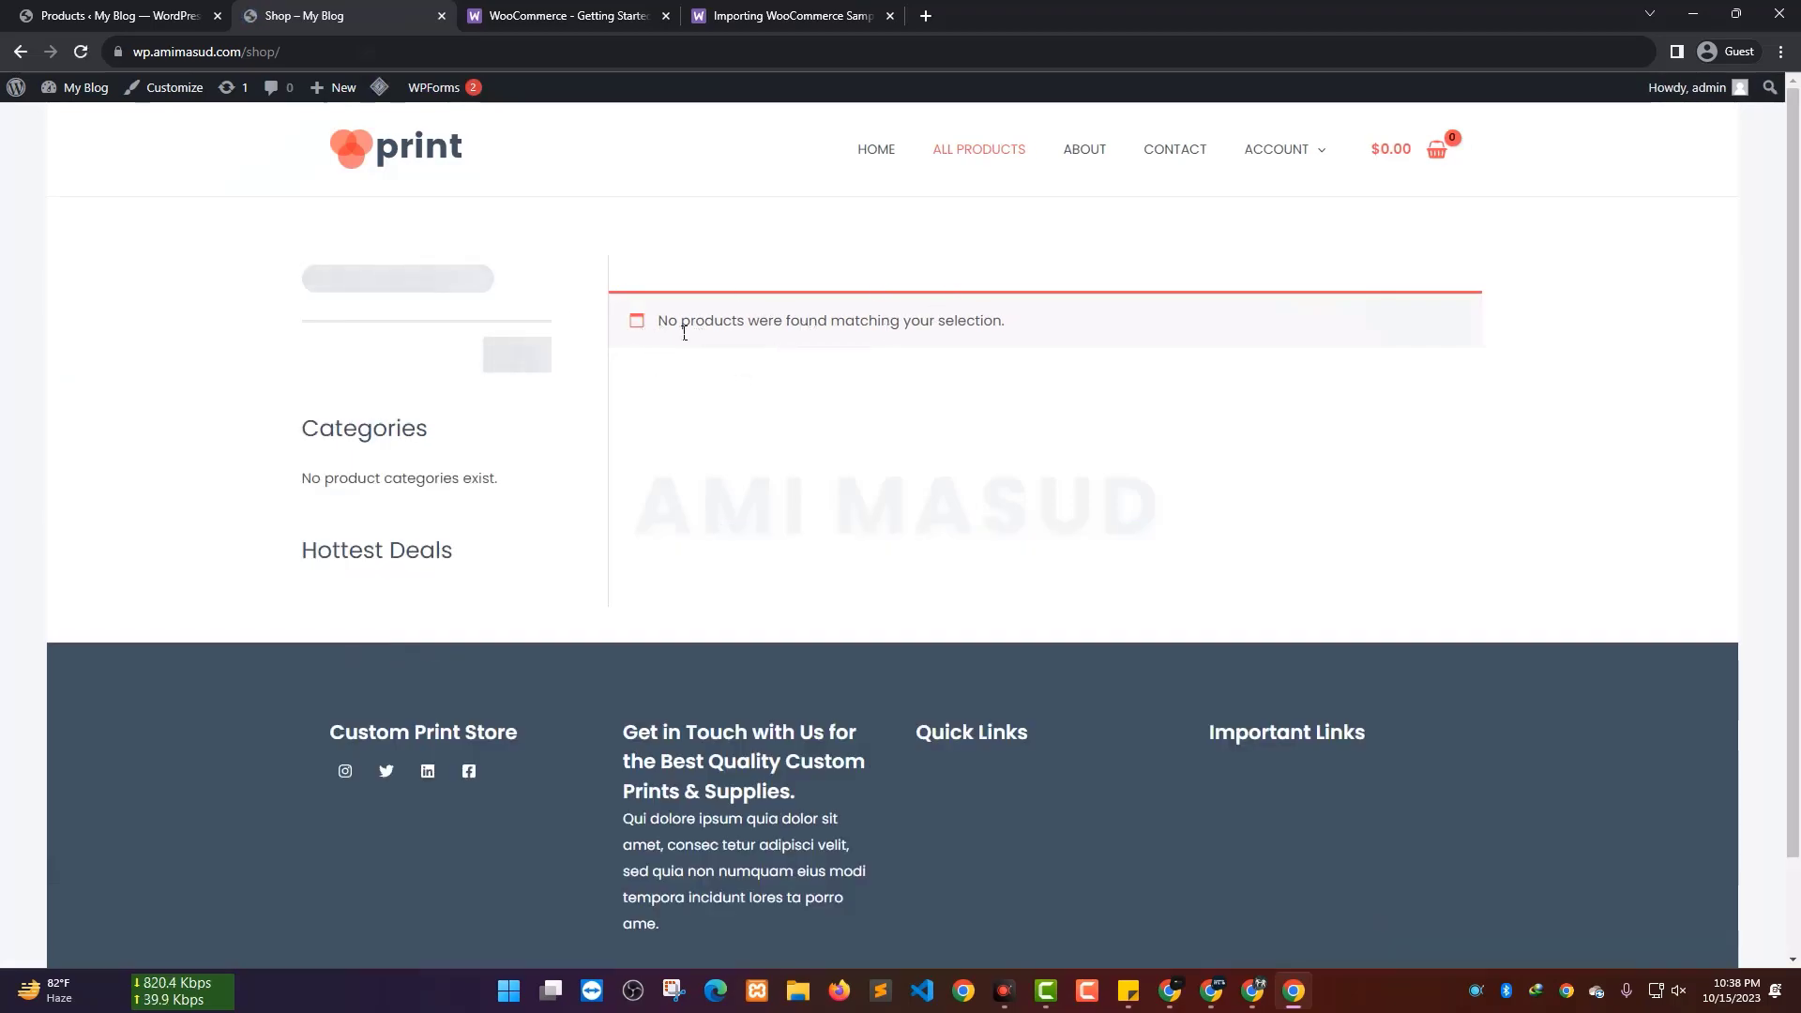
pyautogui.moveTo(674, 329); pyautogui.dragTo(1041, 329)
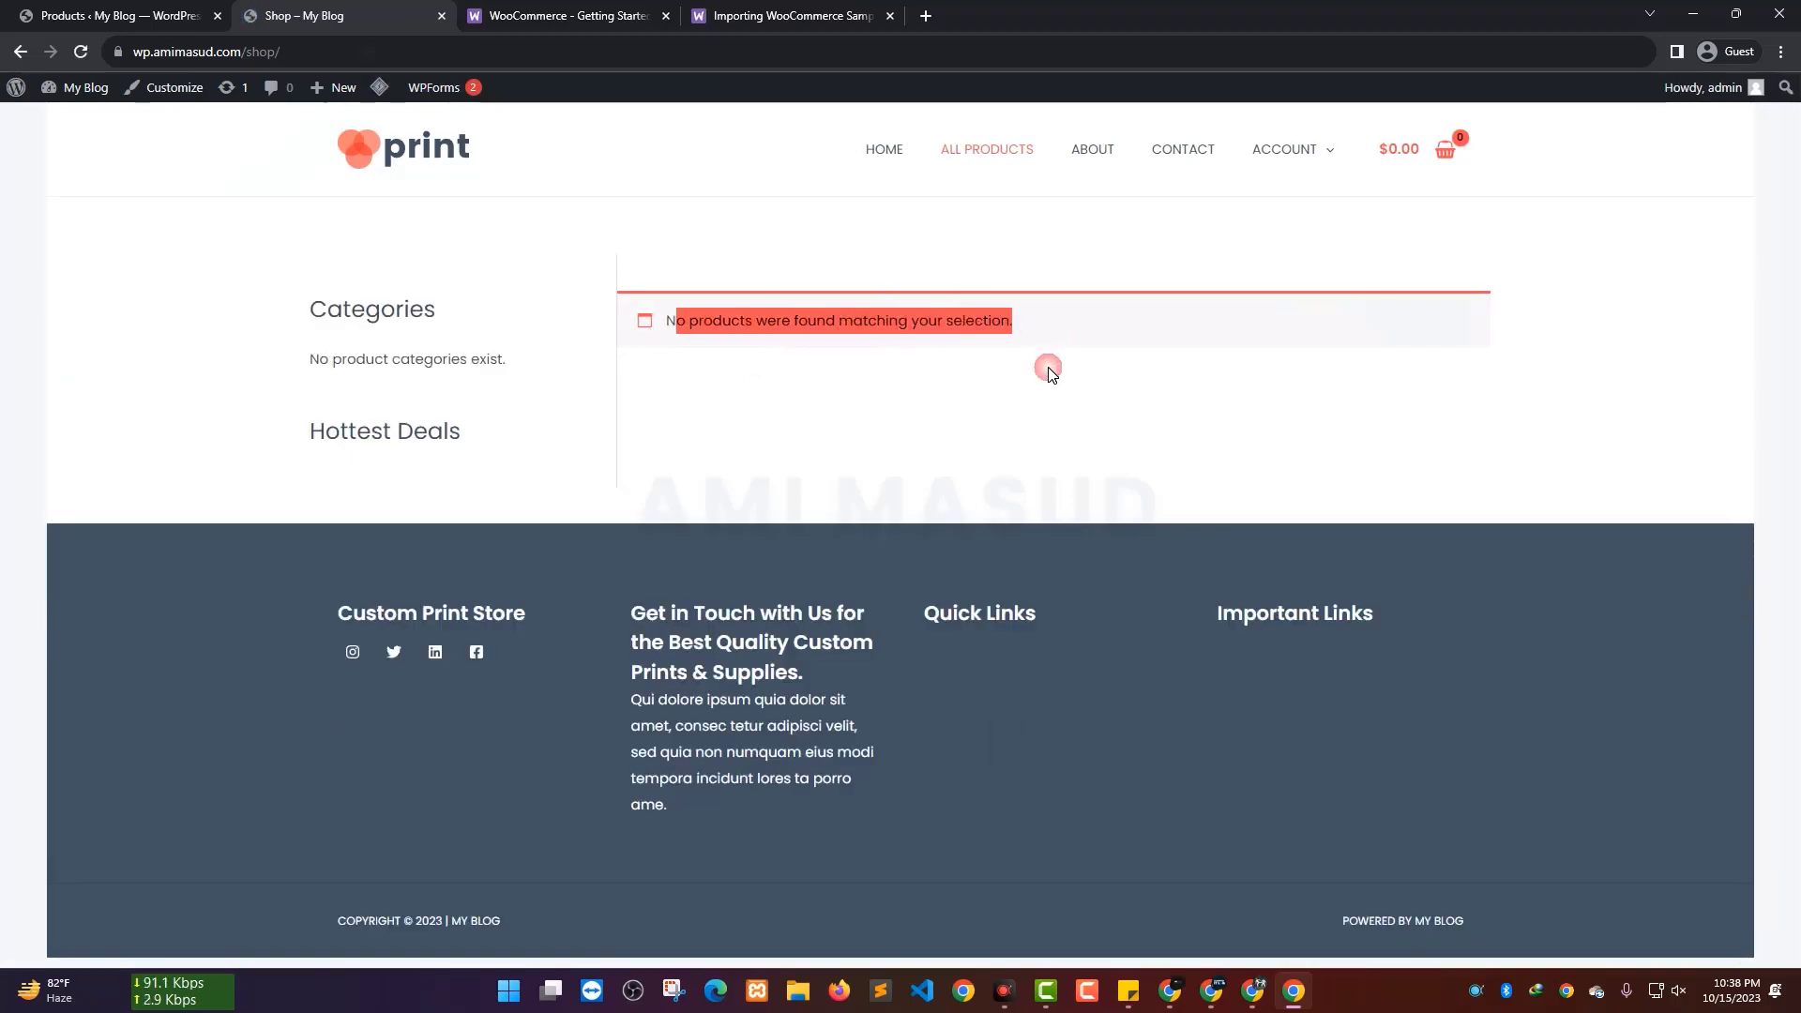
pyautogui.click(335, 440)
# Return to the WordPress dashboard, open the installed plugins list and look for WooCommerce
pyautogui.click(107, 10)
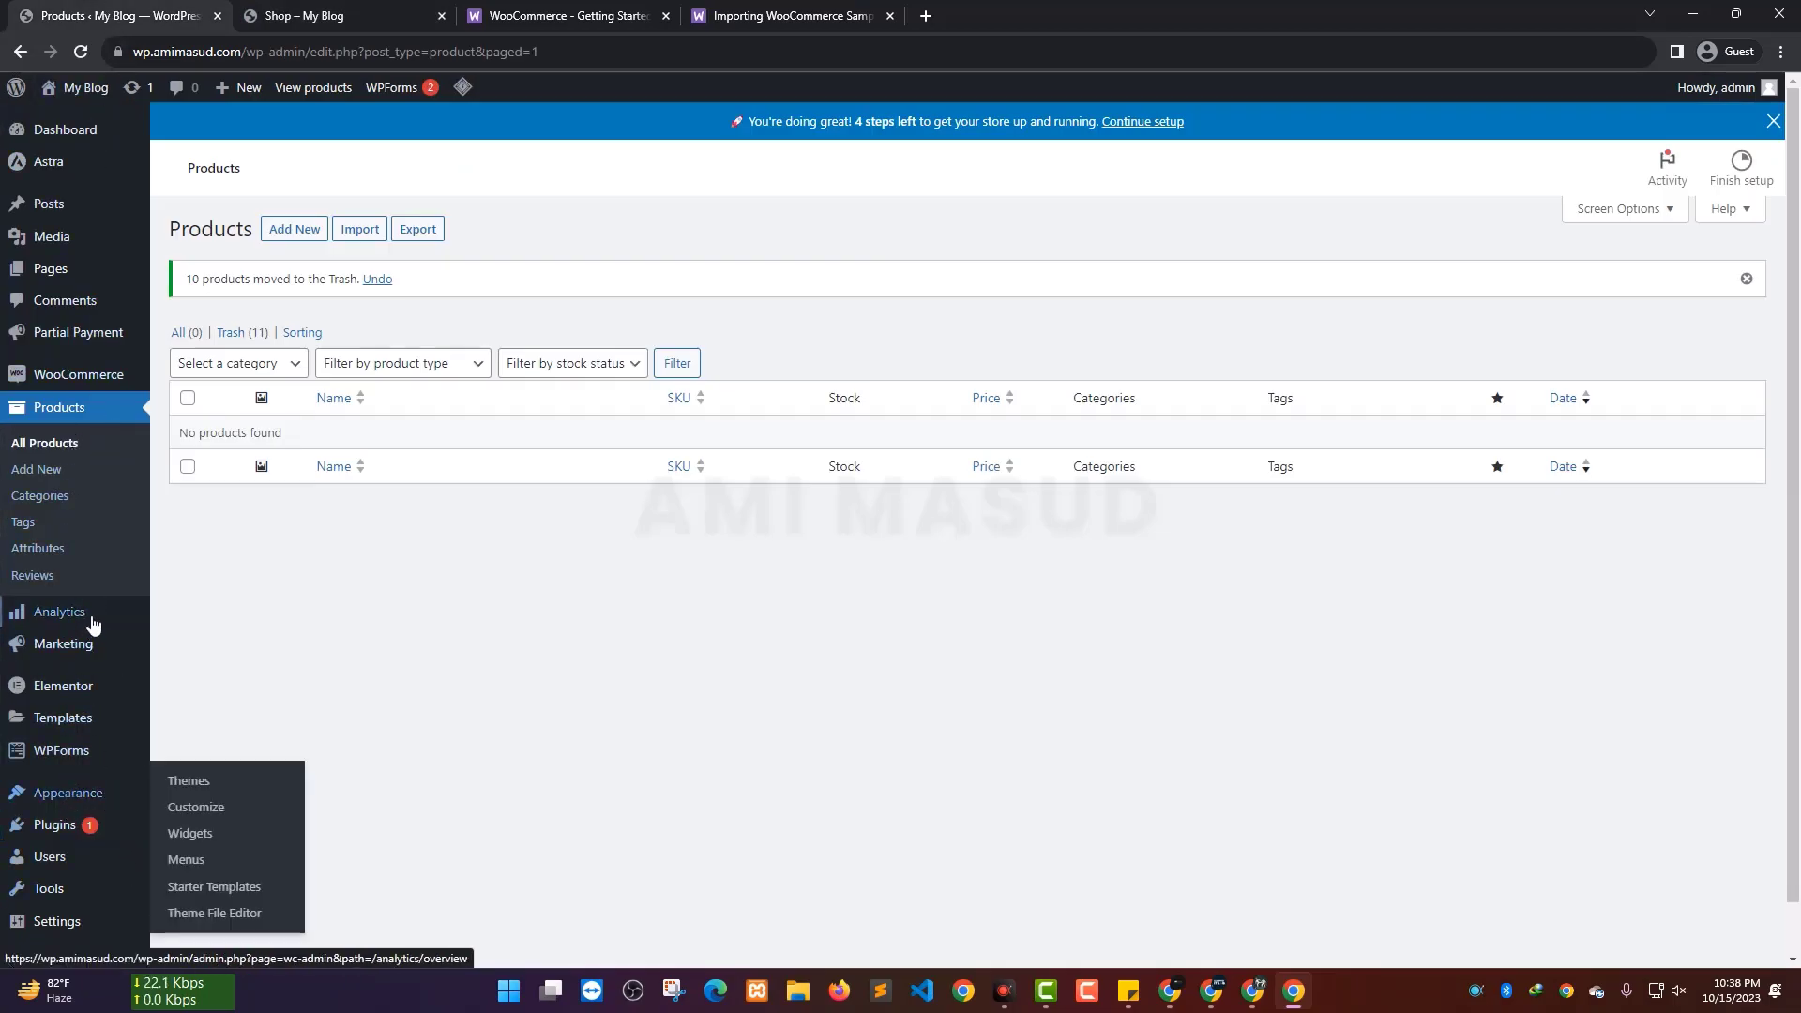
pyautogui.scroll(-1, 75, 610)
pyautogui.moveTo(77, 786)
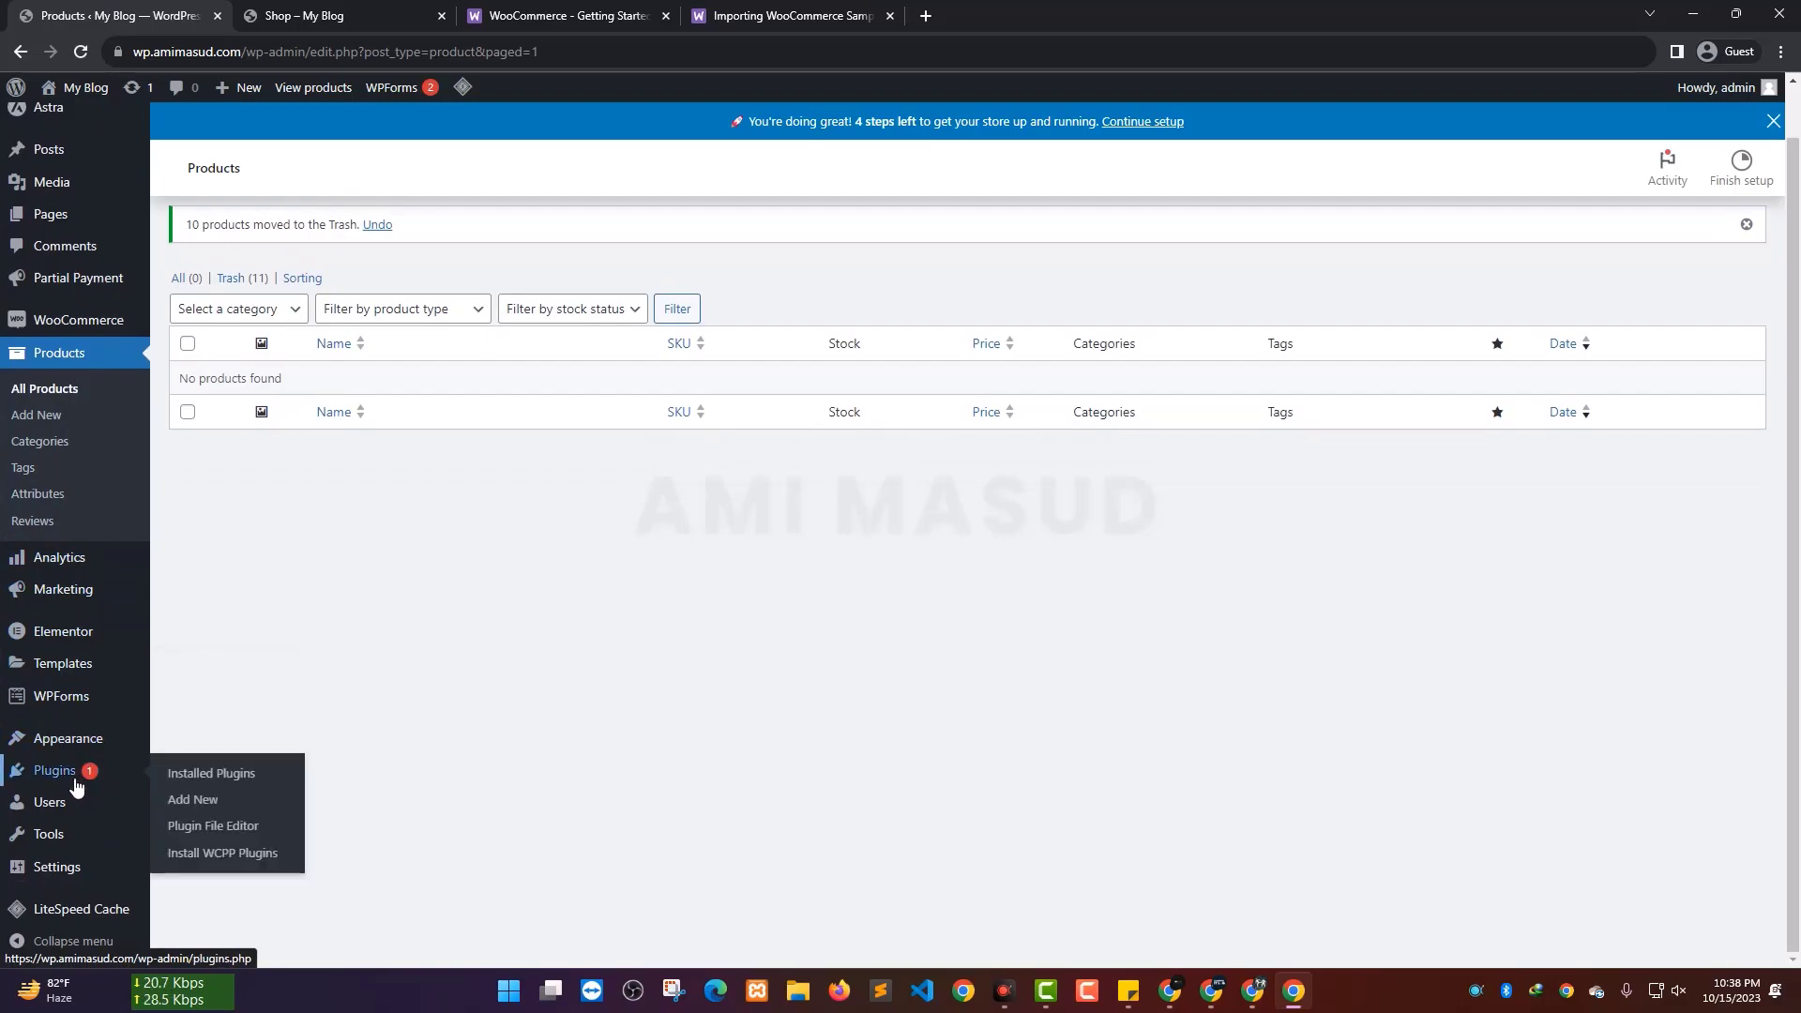
pyautogui.click(194, 775)
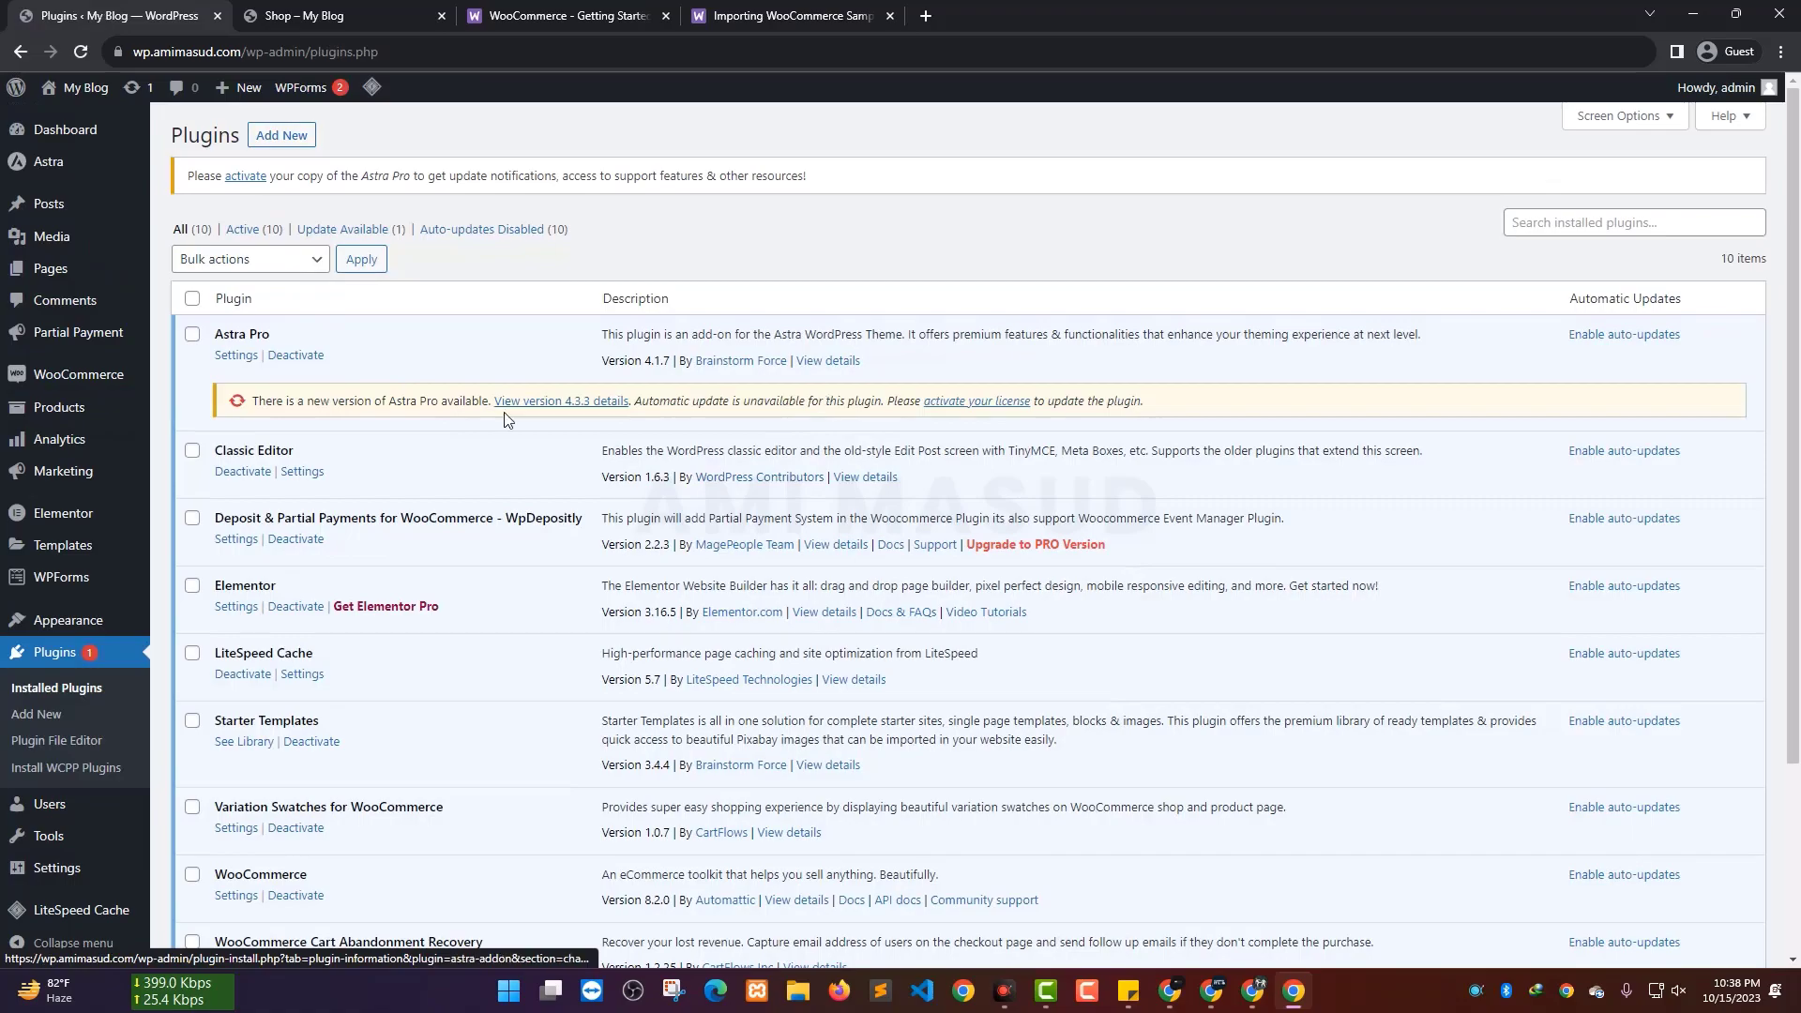
pyautogui.scroll(-3, 406, 307)
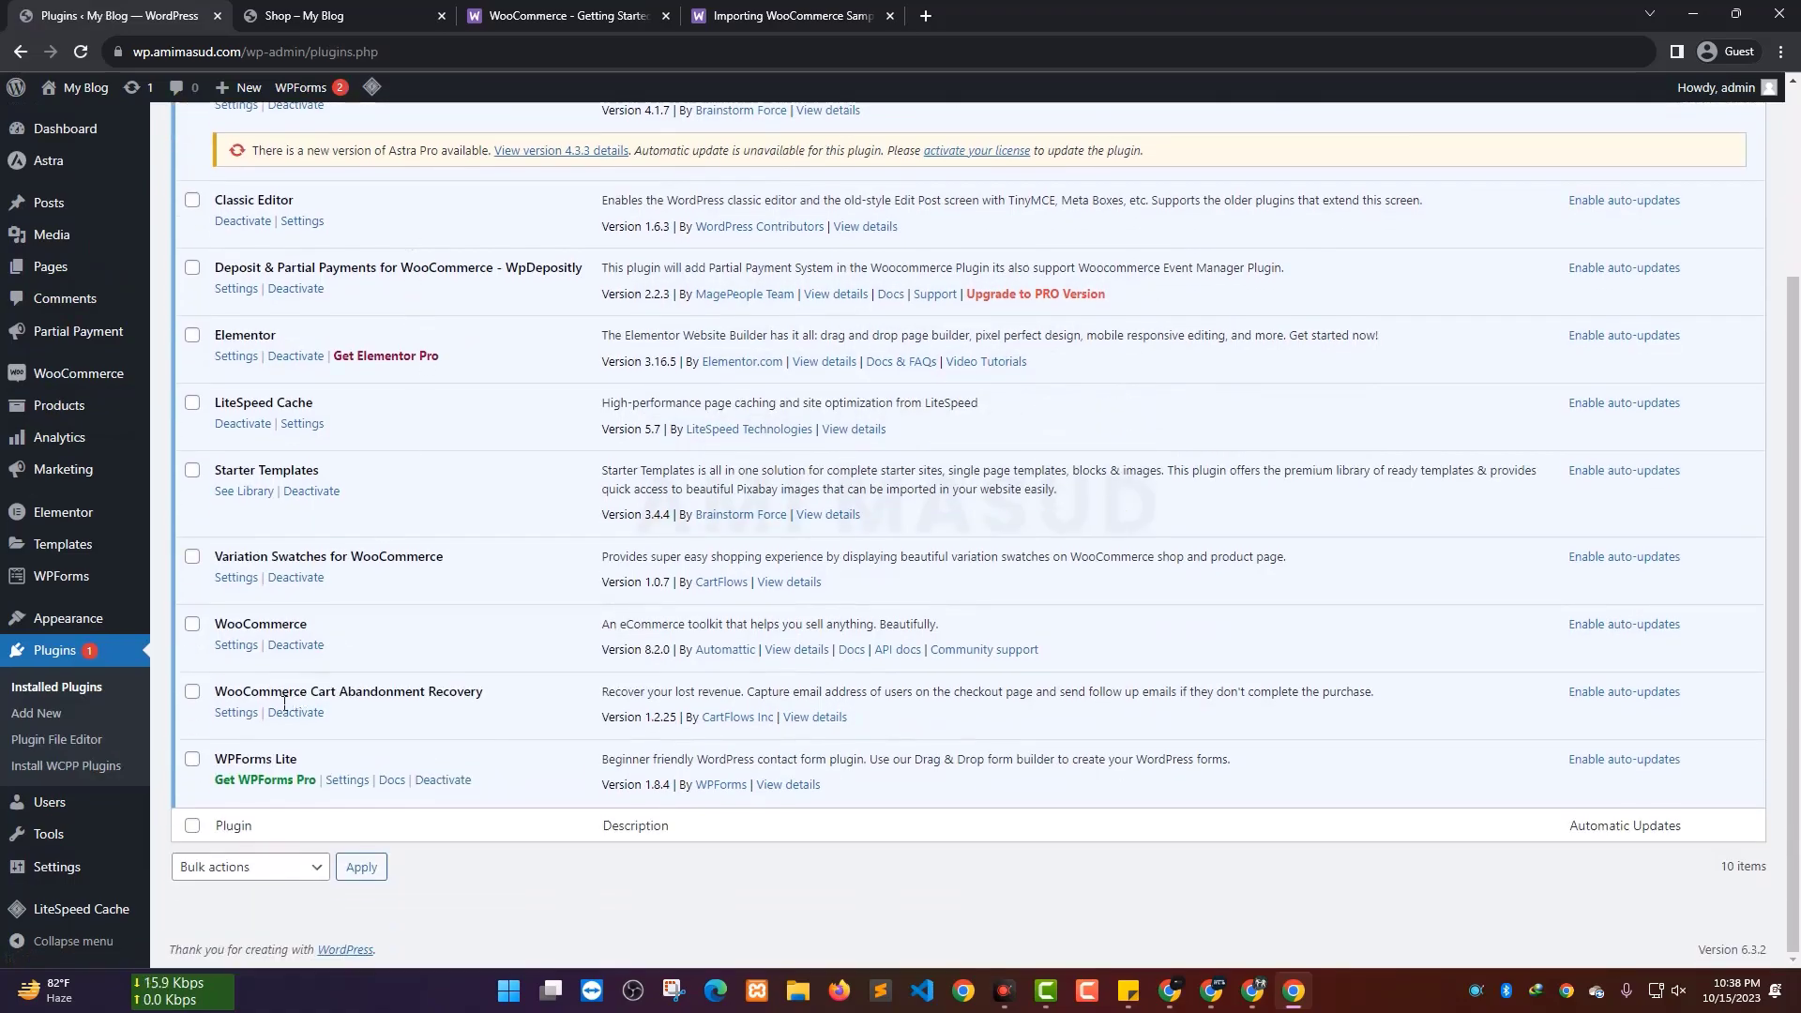
pyautogui.scroll(2, 379, 605)
# Open WooCommerce's settings from its plugin entry and look over the general options
pyautogui.scroll(-1, 394, 506)
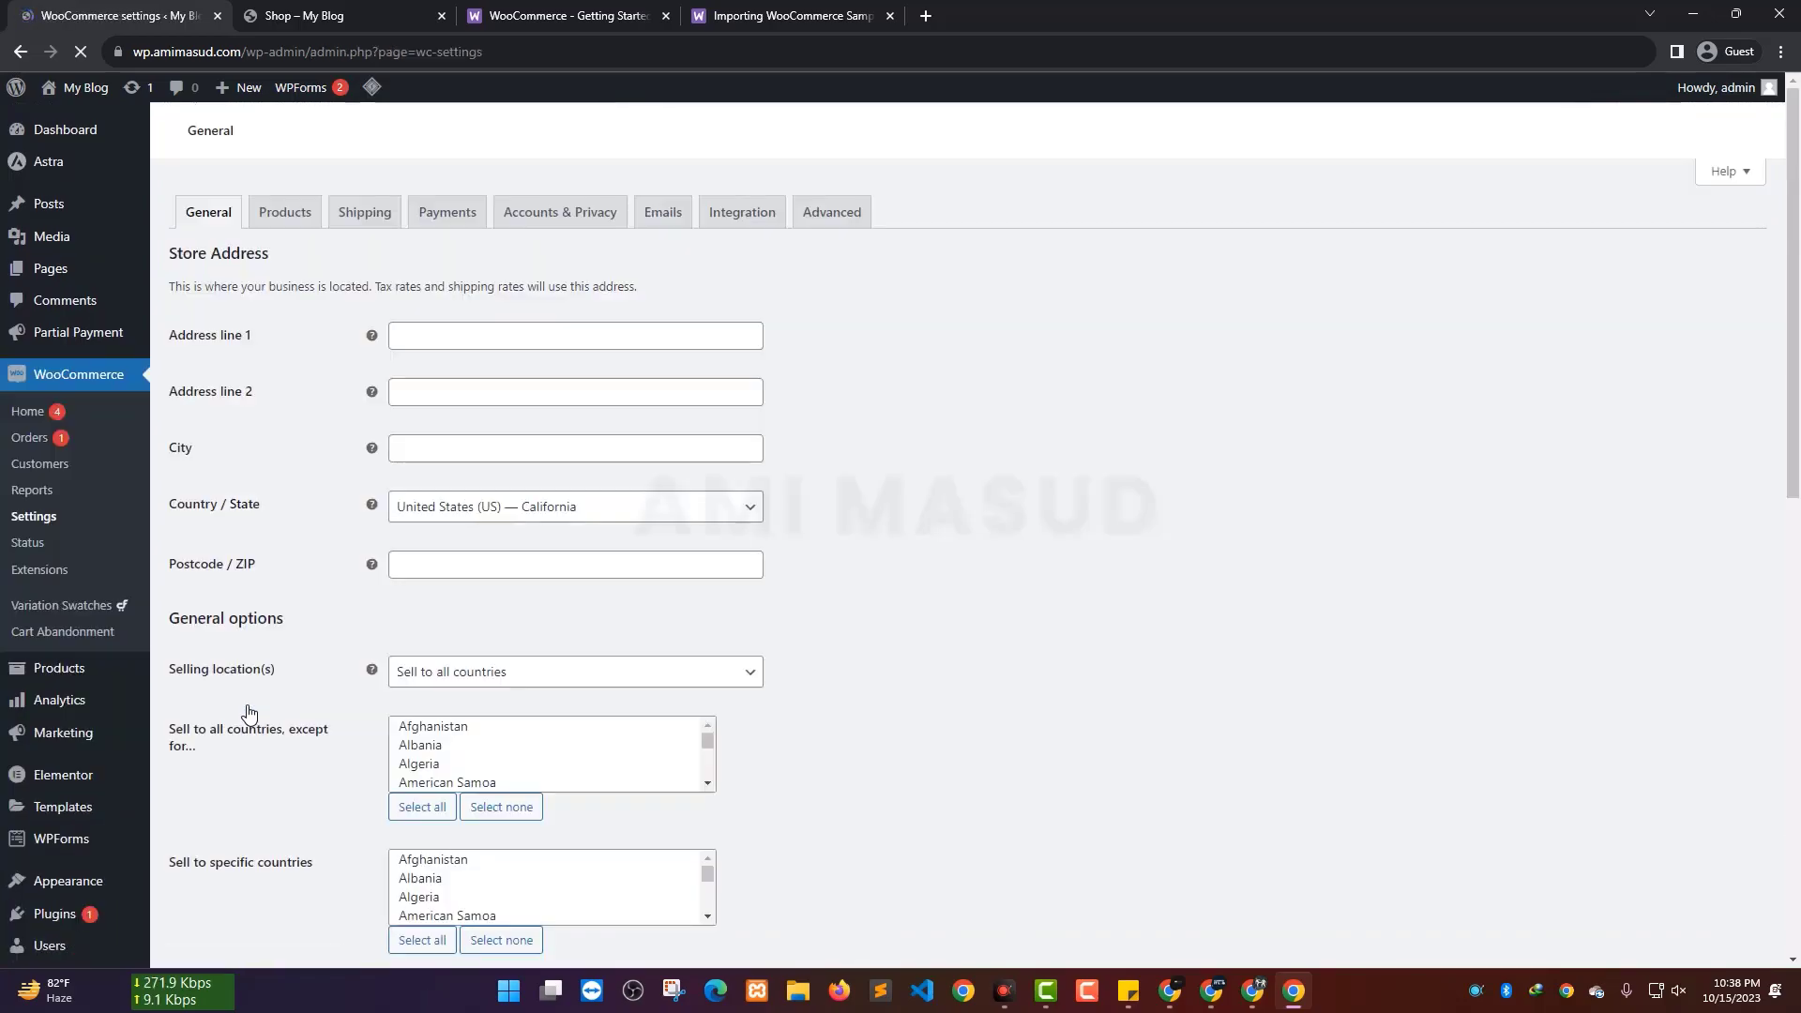
pyautogui.scroll(-6, 816, 326)
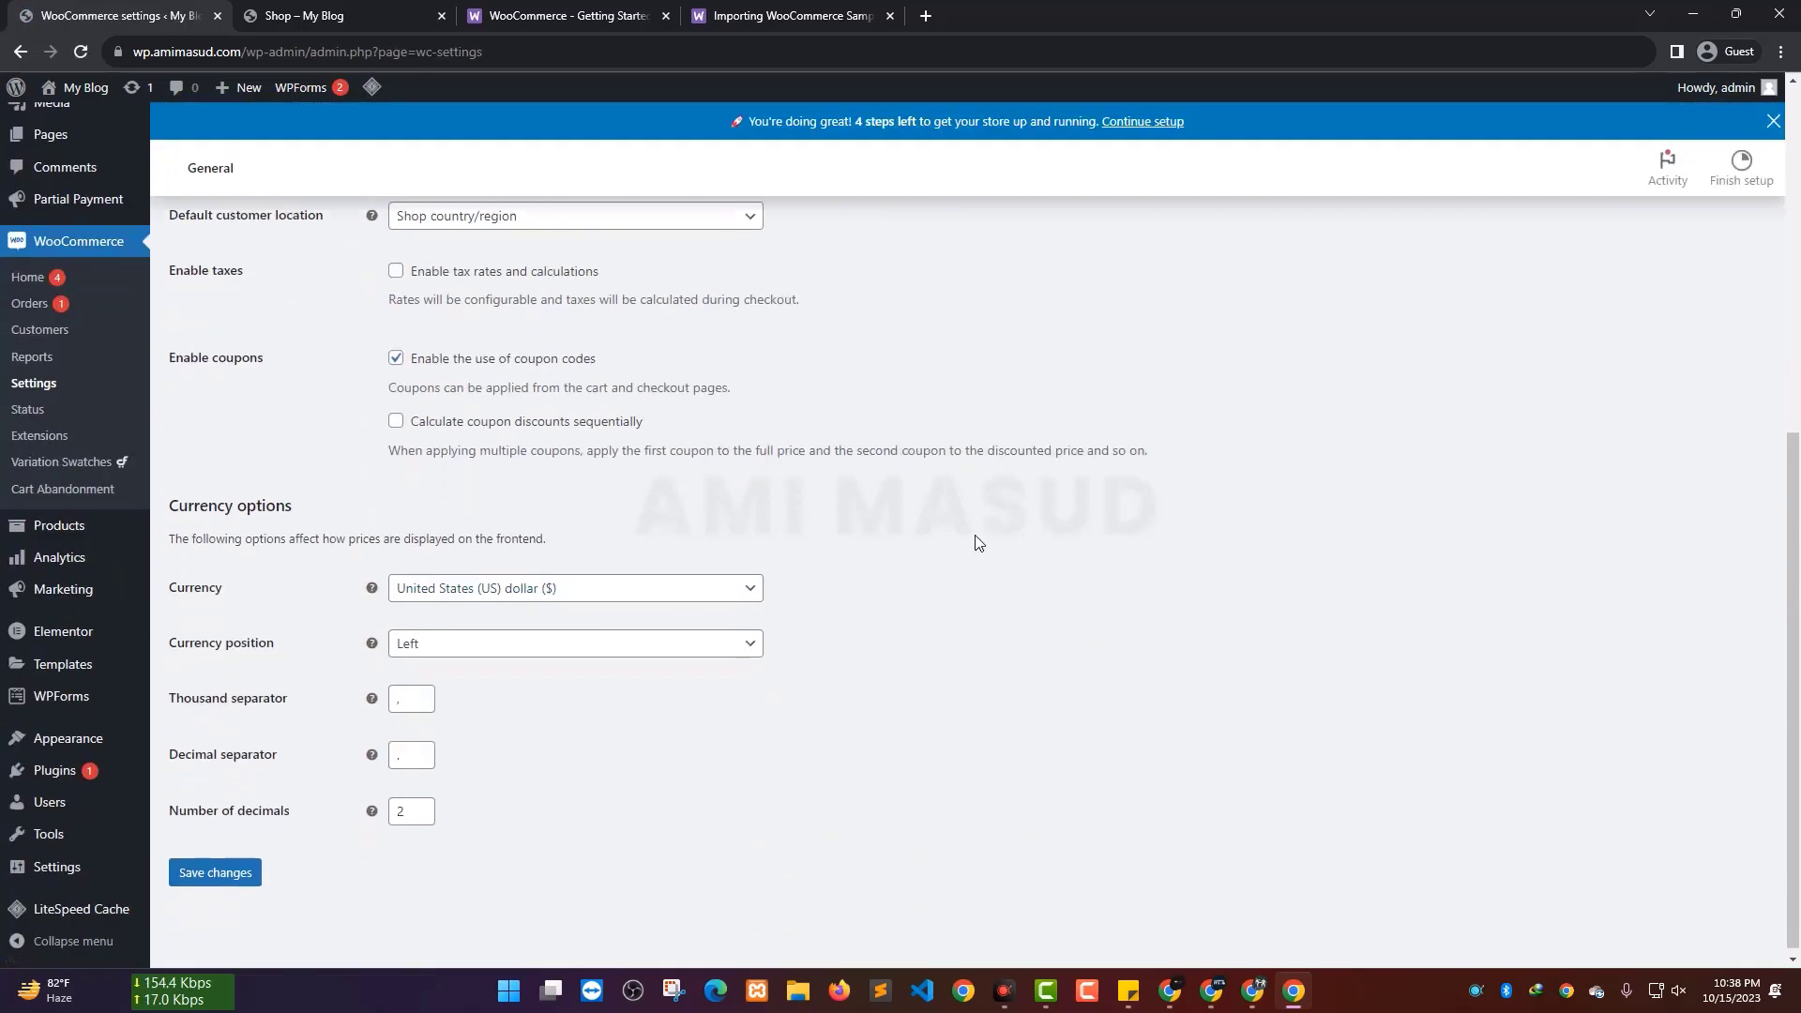
pyautogui.scroll(6, 972, 538)
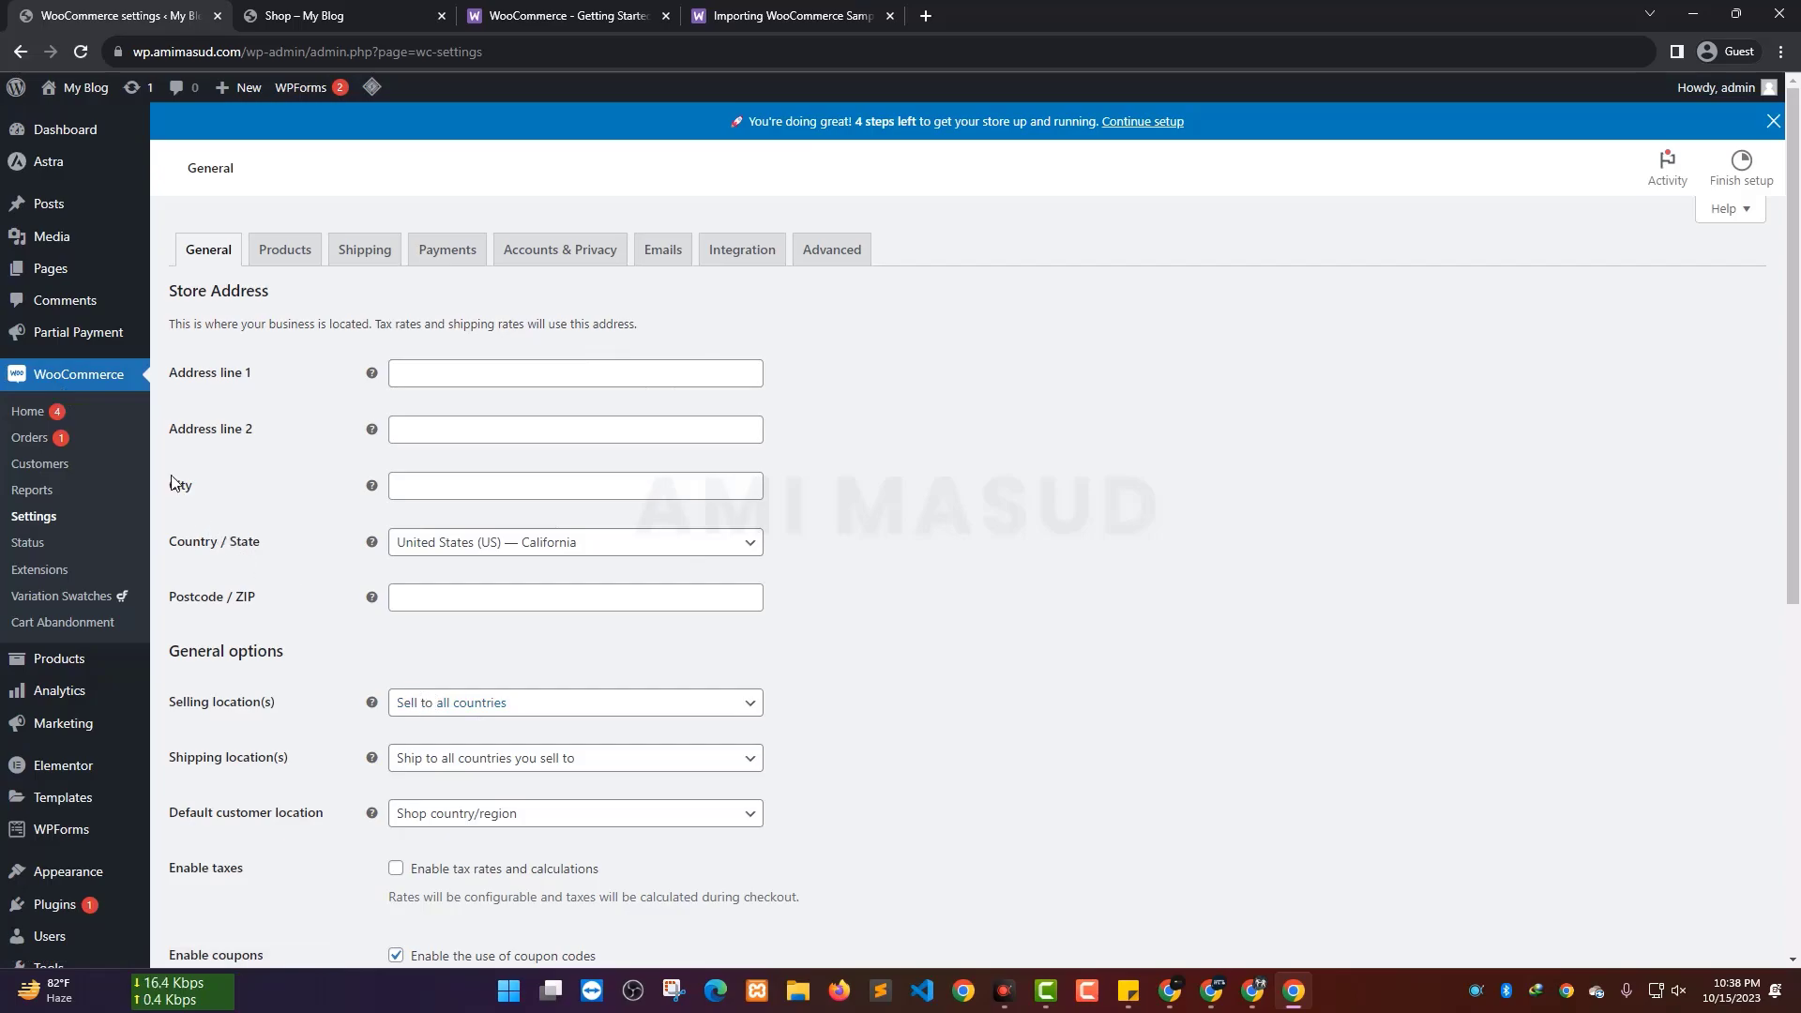
# Open the WooCommerce download link from the sample data documentation in a new tab and view the plugin page
pyautogui.click(763, 11)
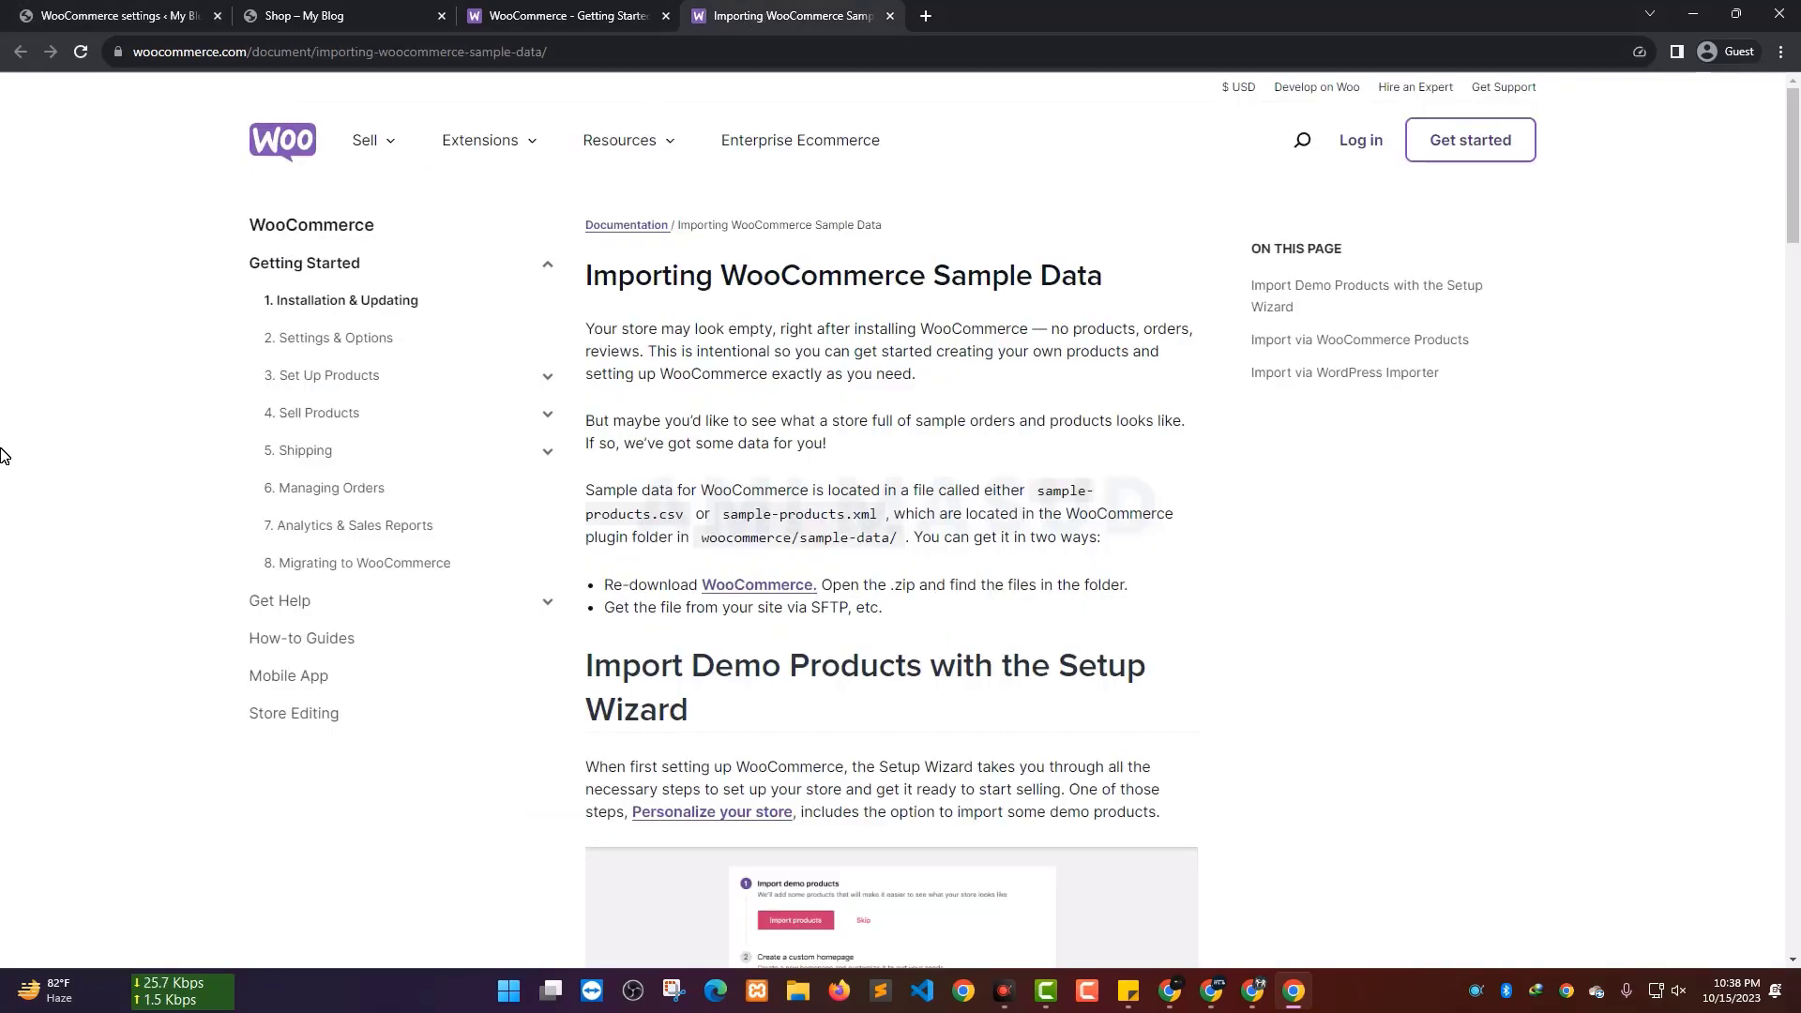
pyautogui.rightClick(750, 583)
pyautogui.click(802, 596)
pyautogui.click(961, 15)
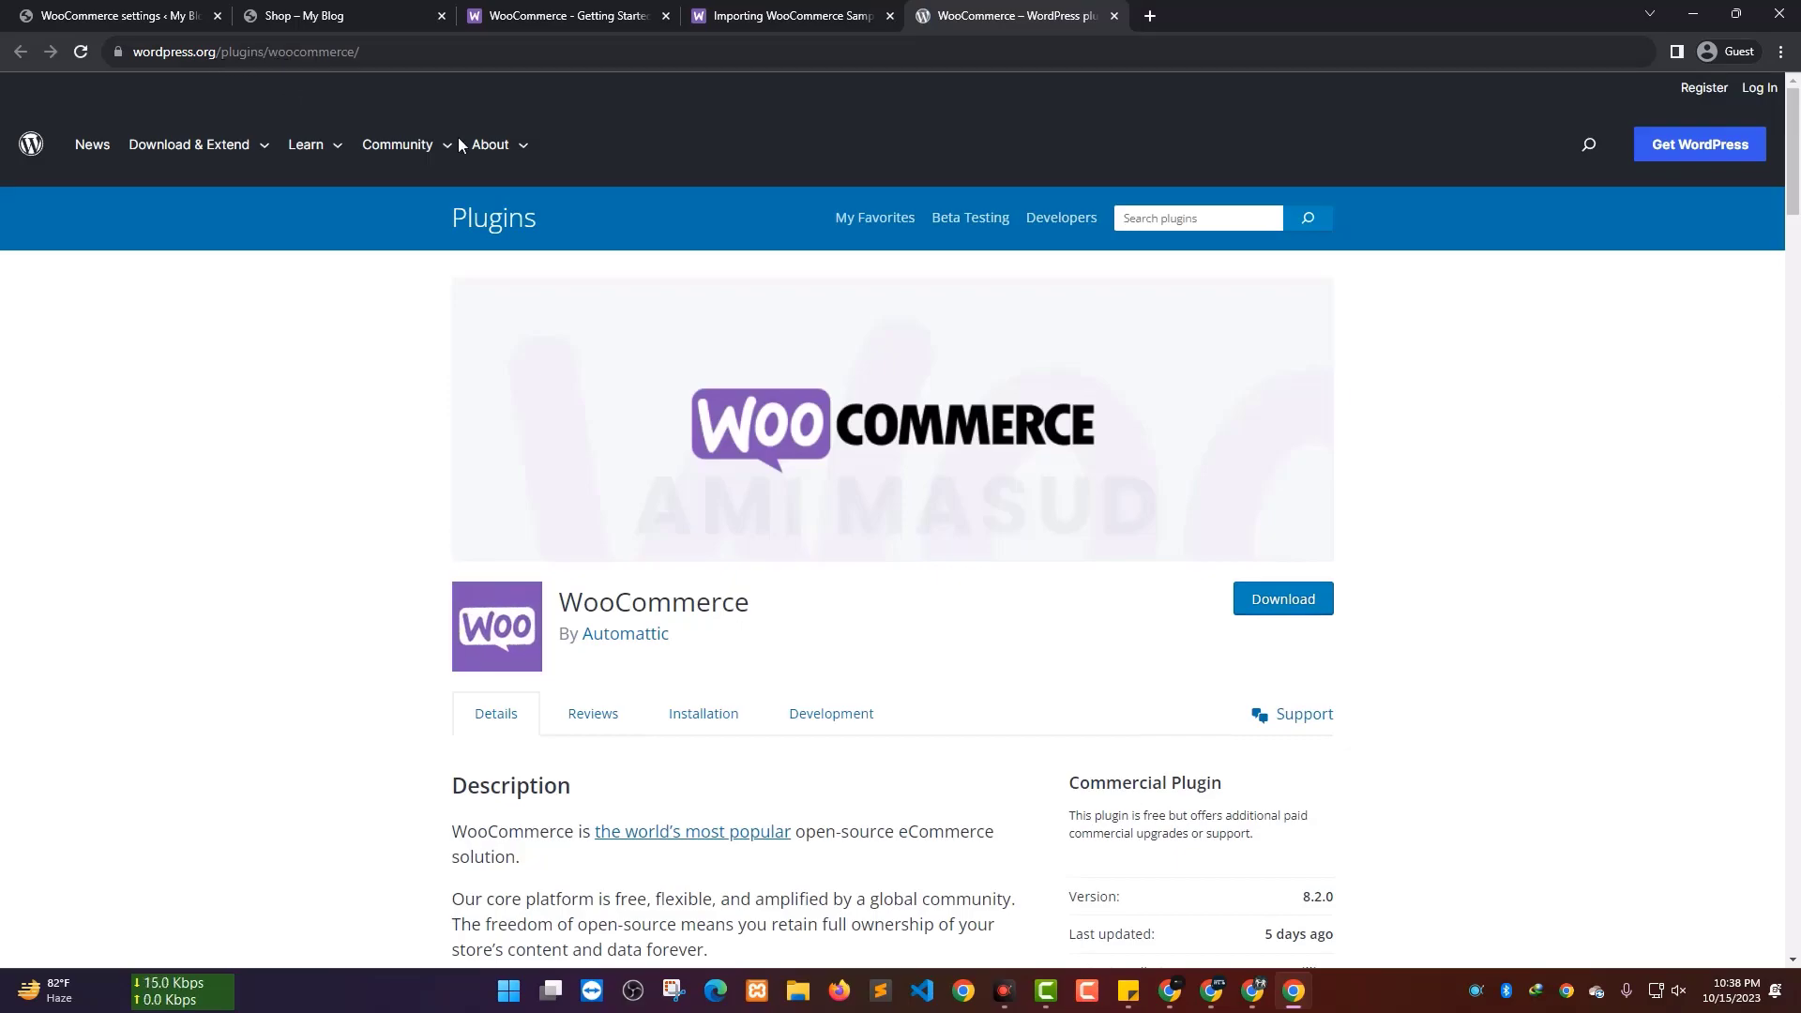
pyautogui.scroll(-5, 350, 454)
pyautogui.scroll(5, 348, 455)
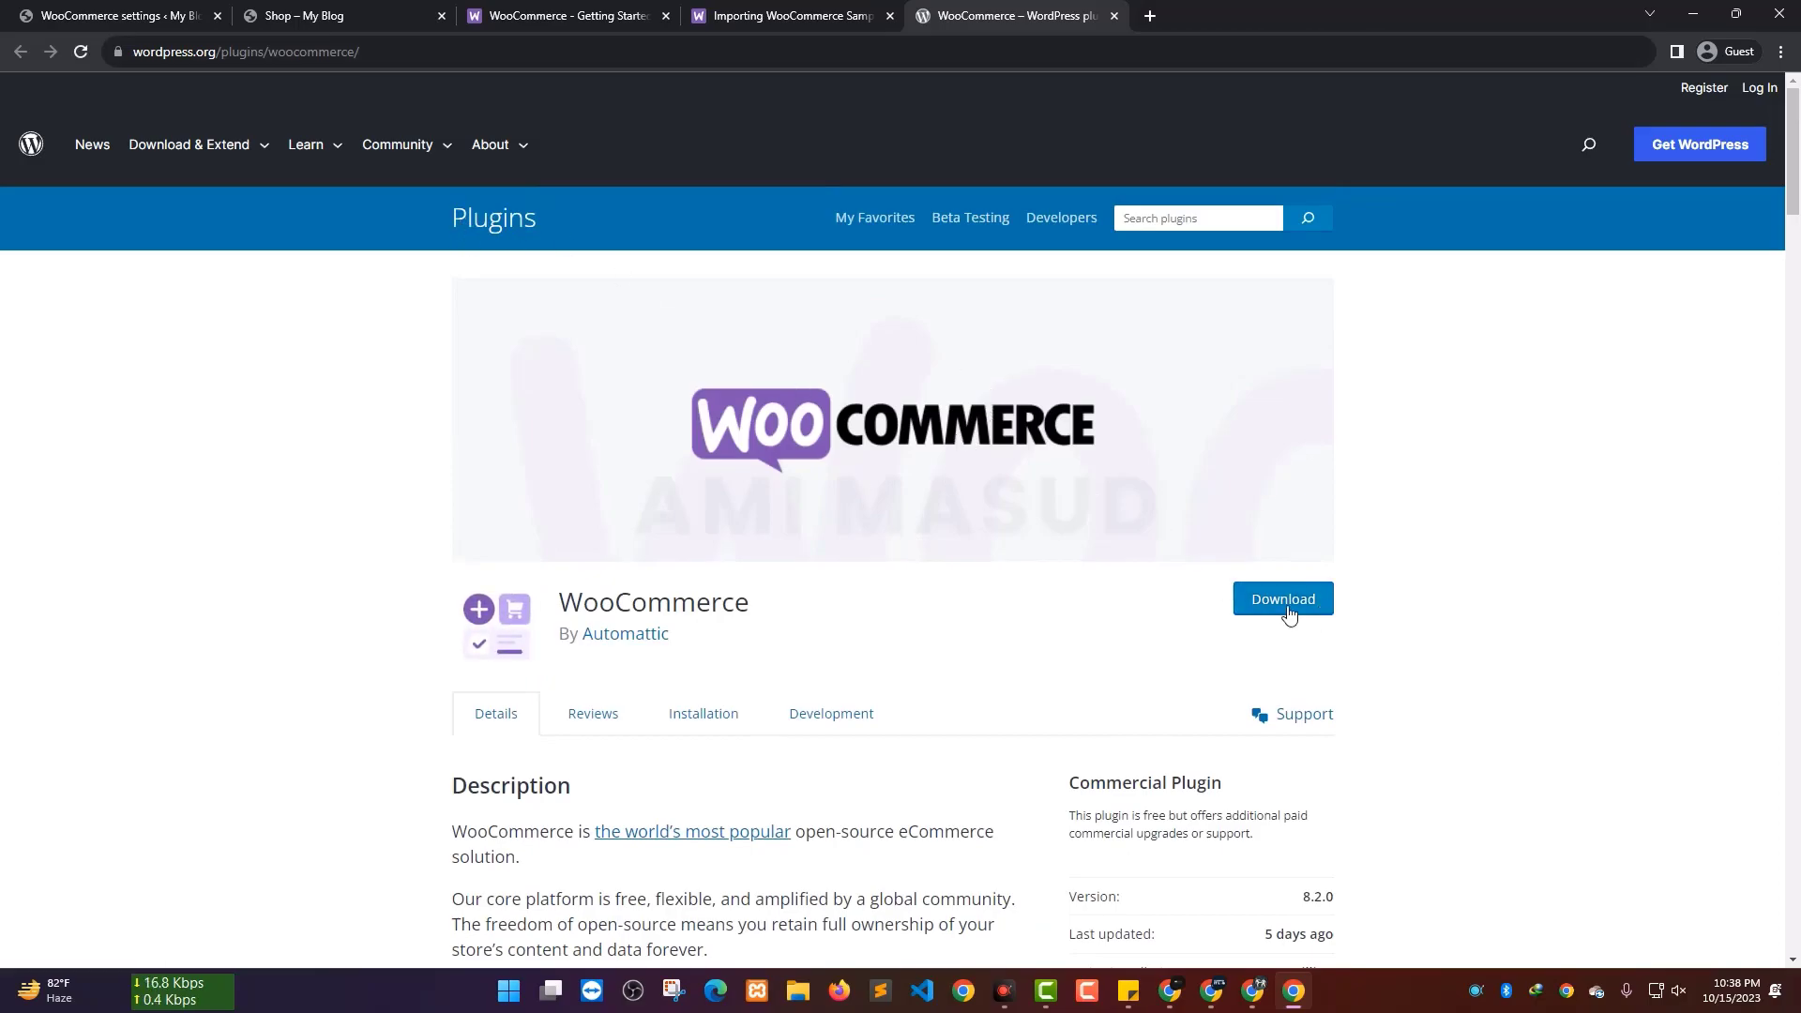
# Examine the WooCommerce plugin page on WordPress.org, including its address, title and download option
pyautogui.click(137, 10)
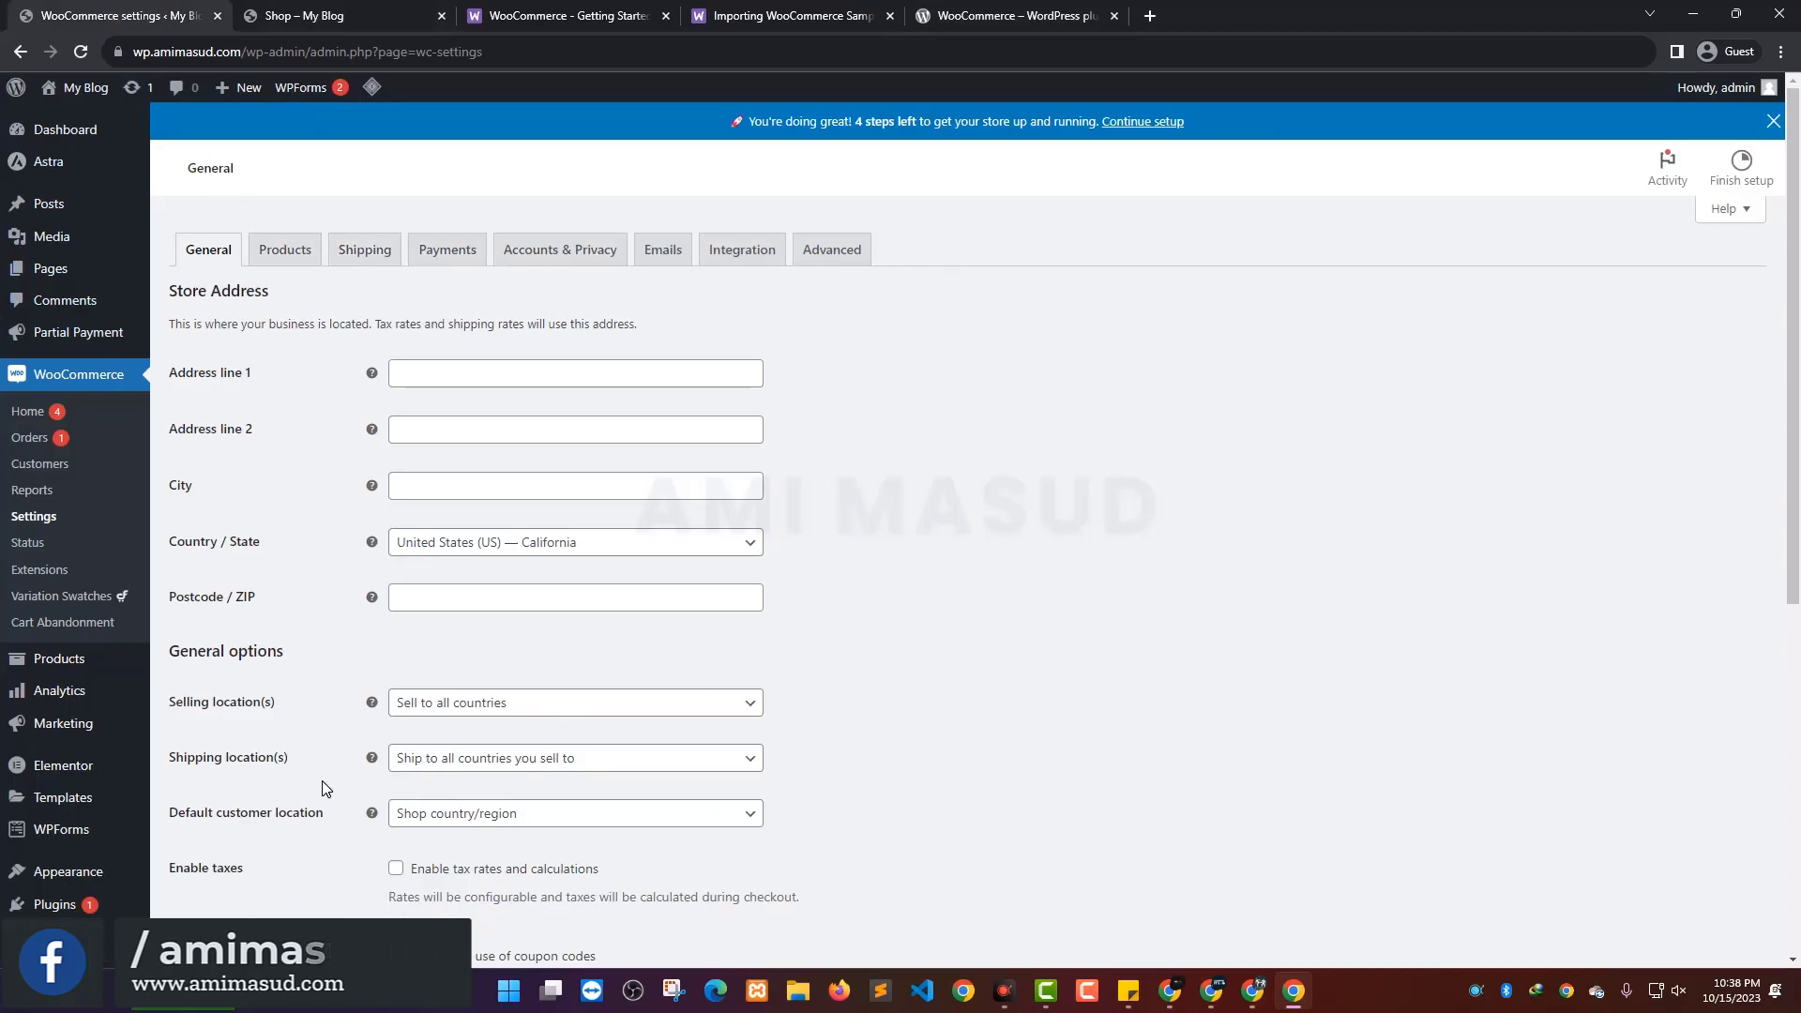
pyautogui.moveTo(92, 907)
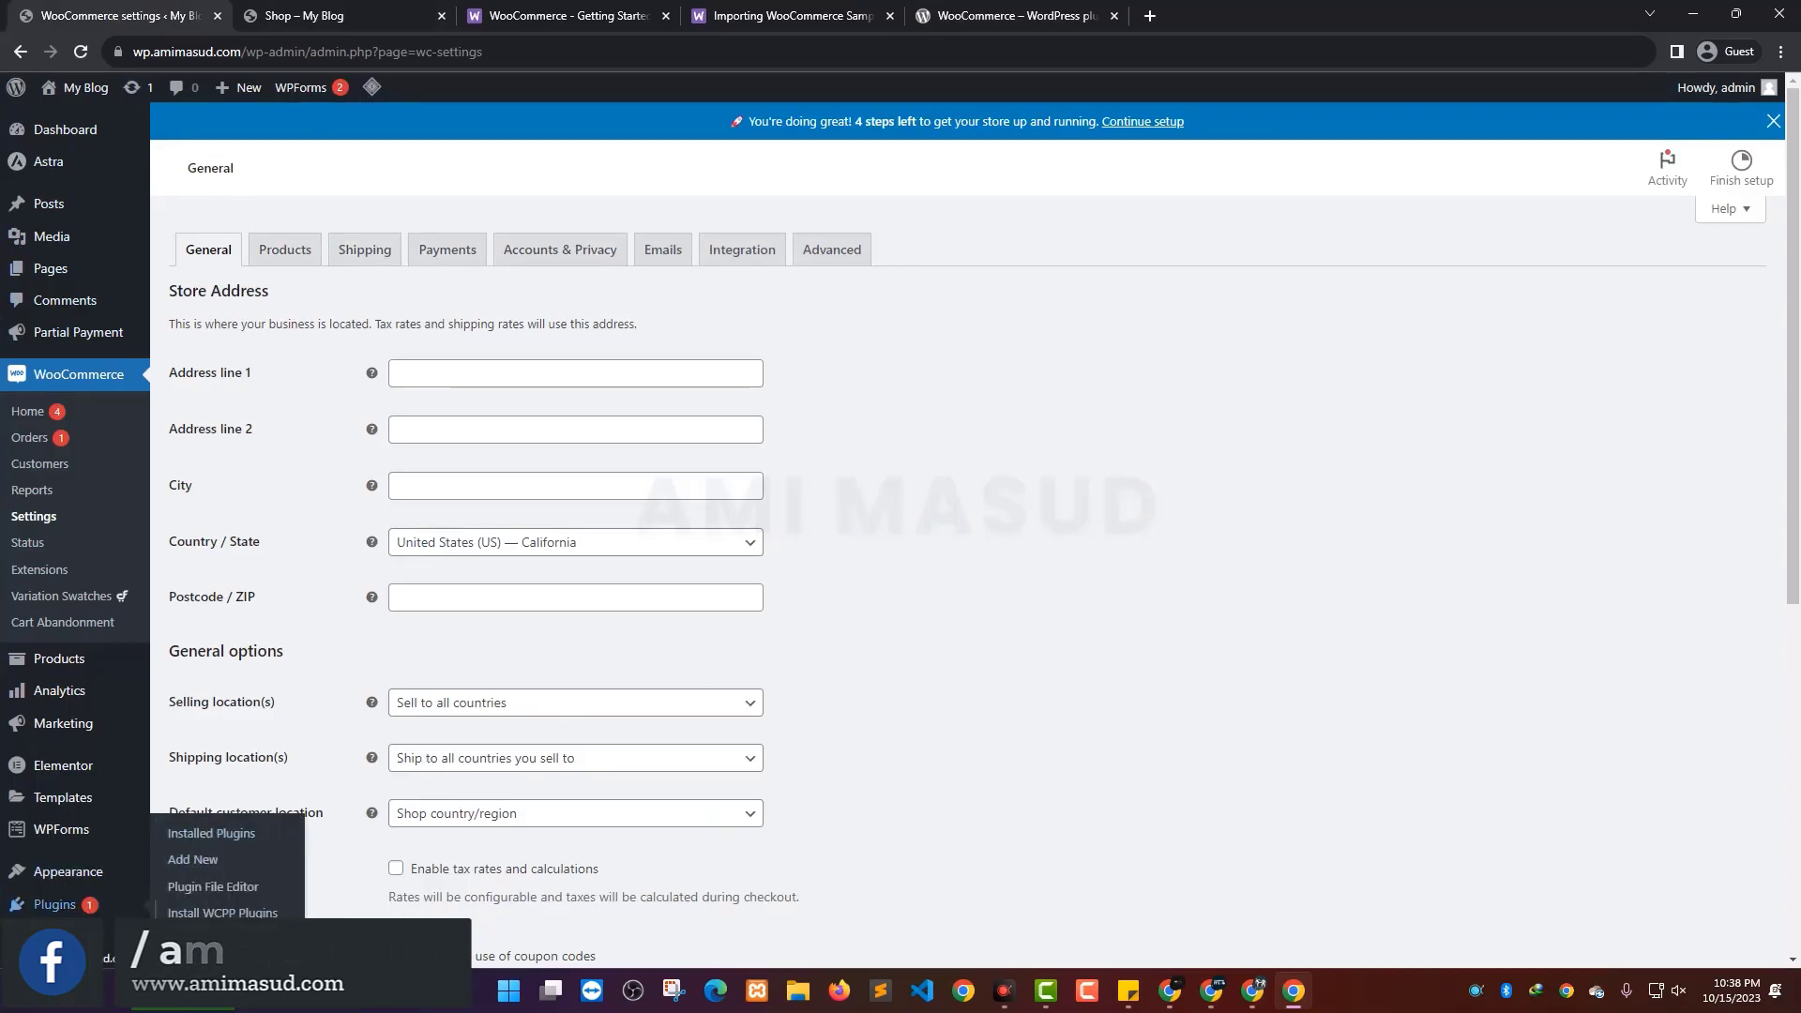
pyautogui.click(969, 10)
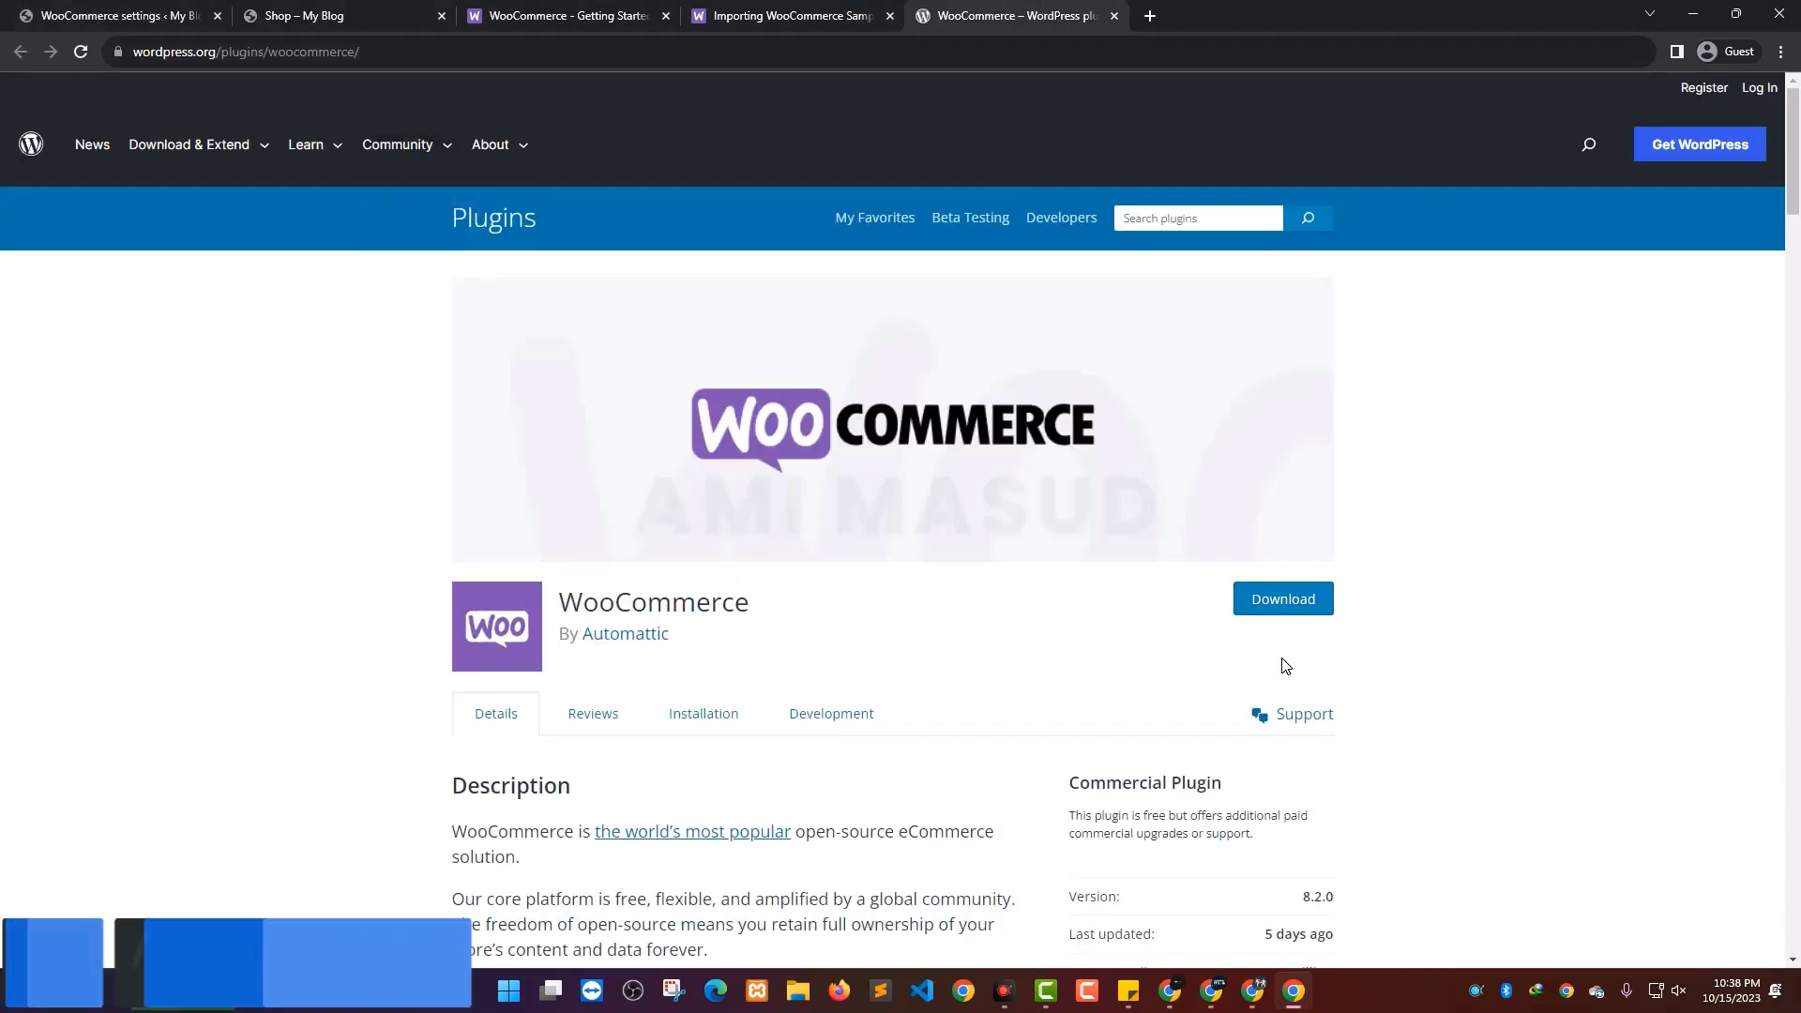
pyautogui.scroll(-1, 1280, 525)
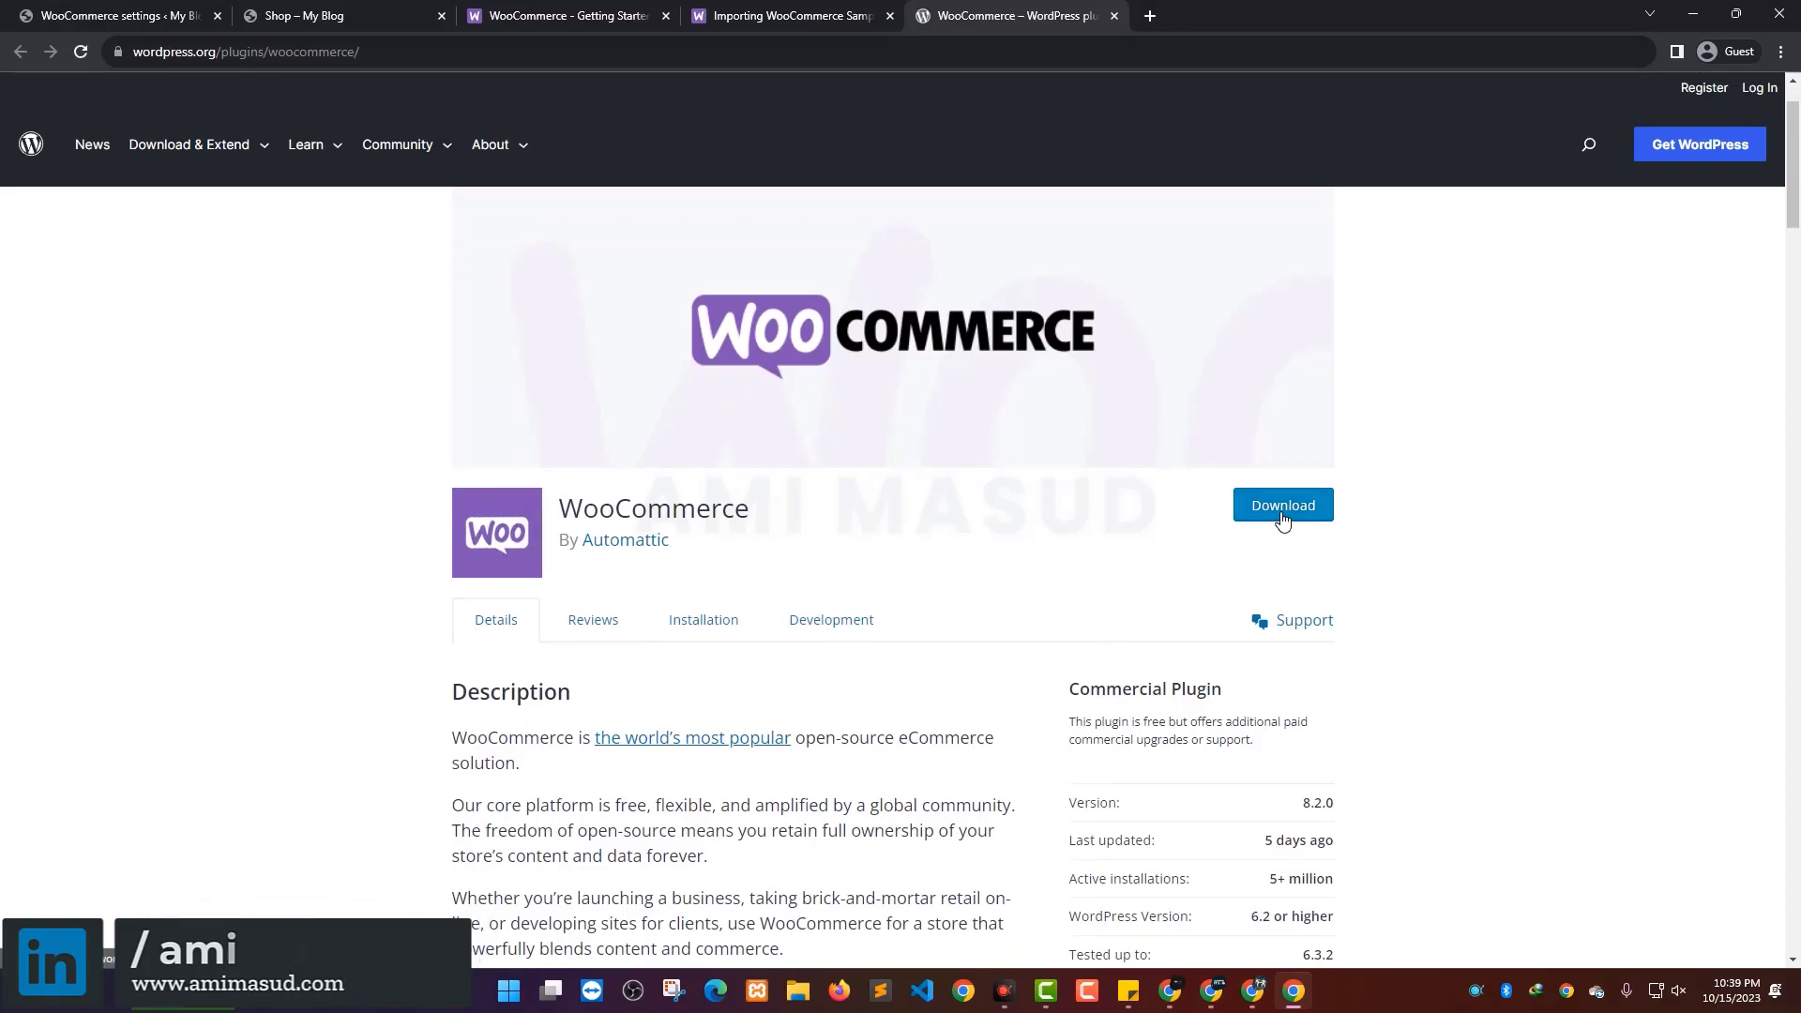
pyautogui.hotkey('ctrl', 'l')
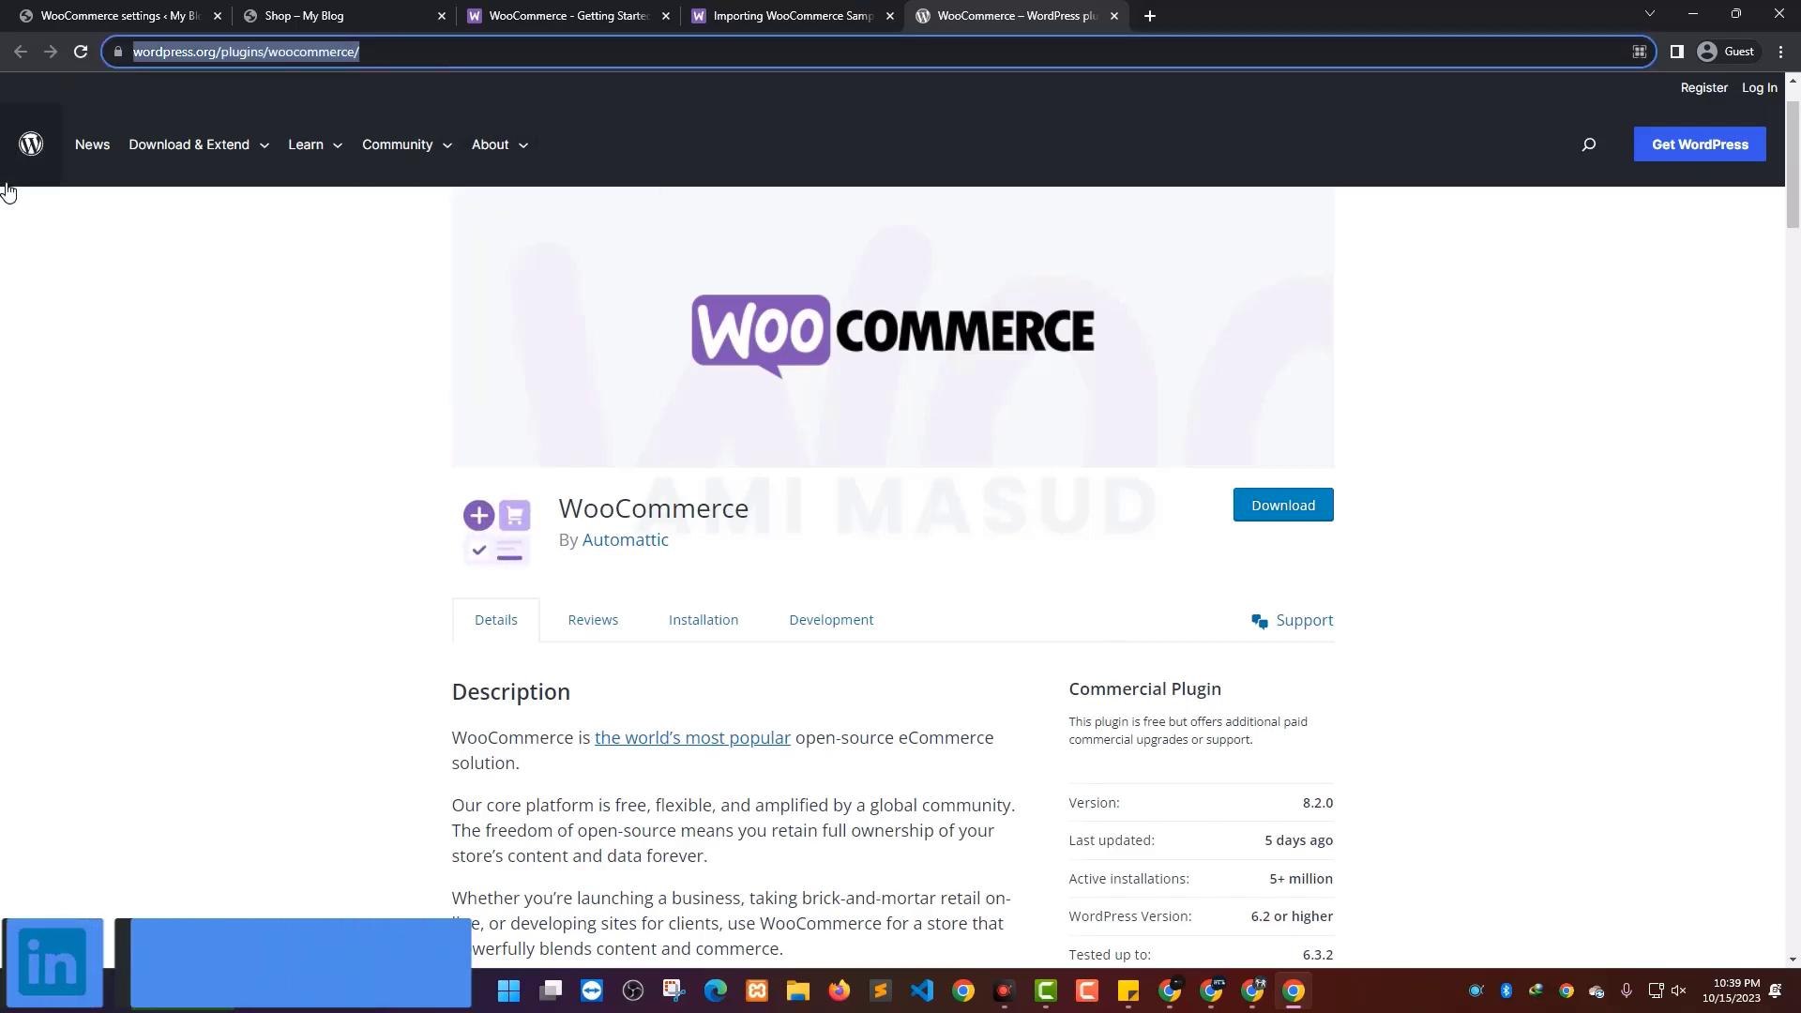
pyautogui.click(181, 454)
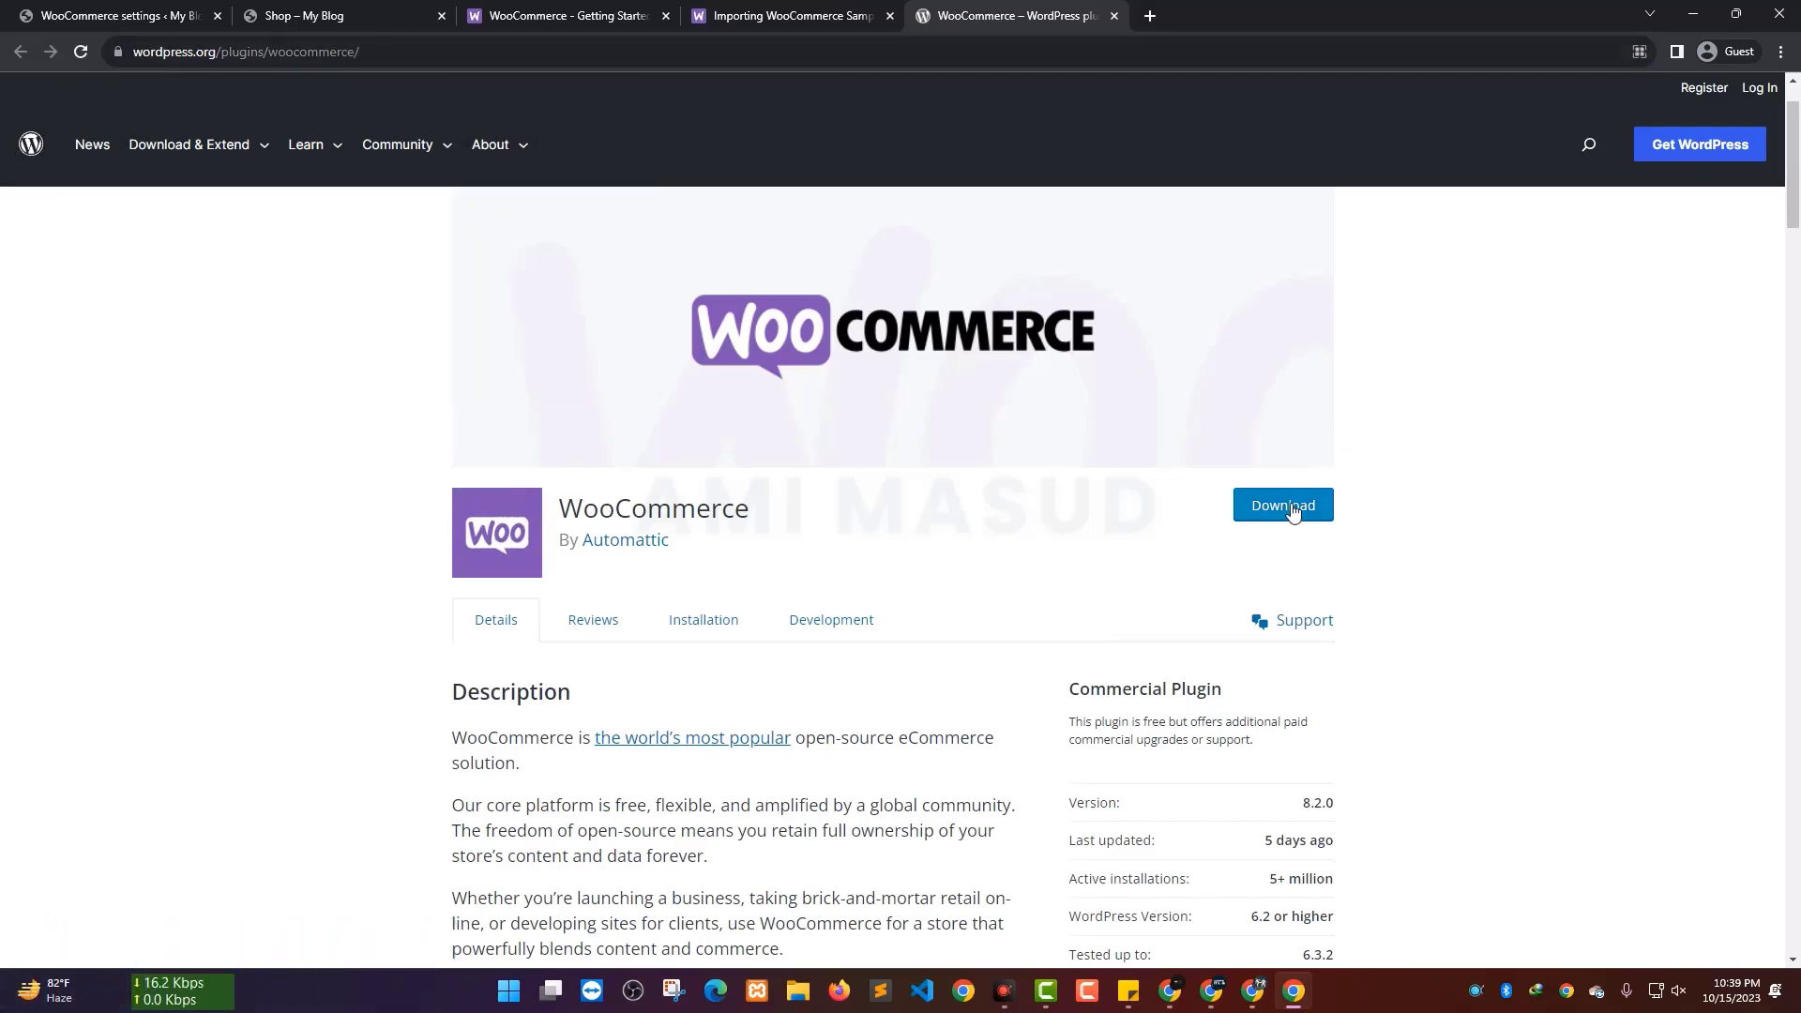
pyautogui.scroll(-2, 1532, 475)
pyautogui.scroll(3, 1532, 475)
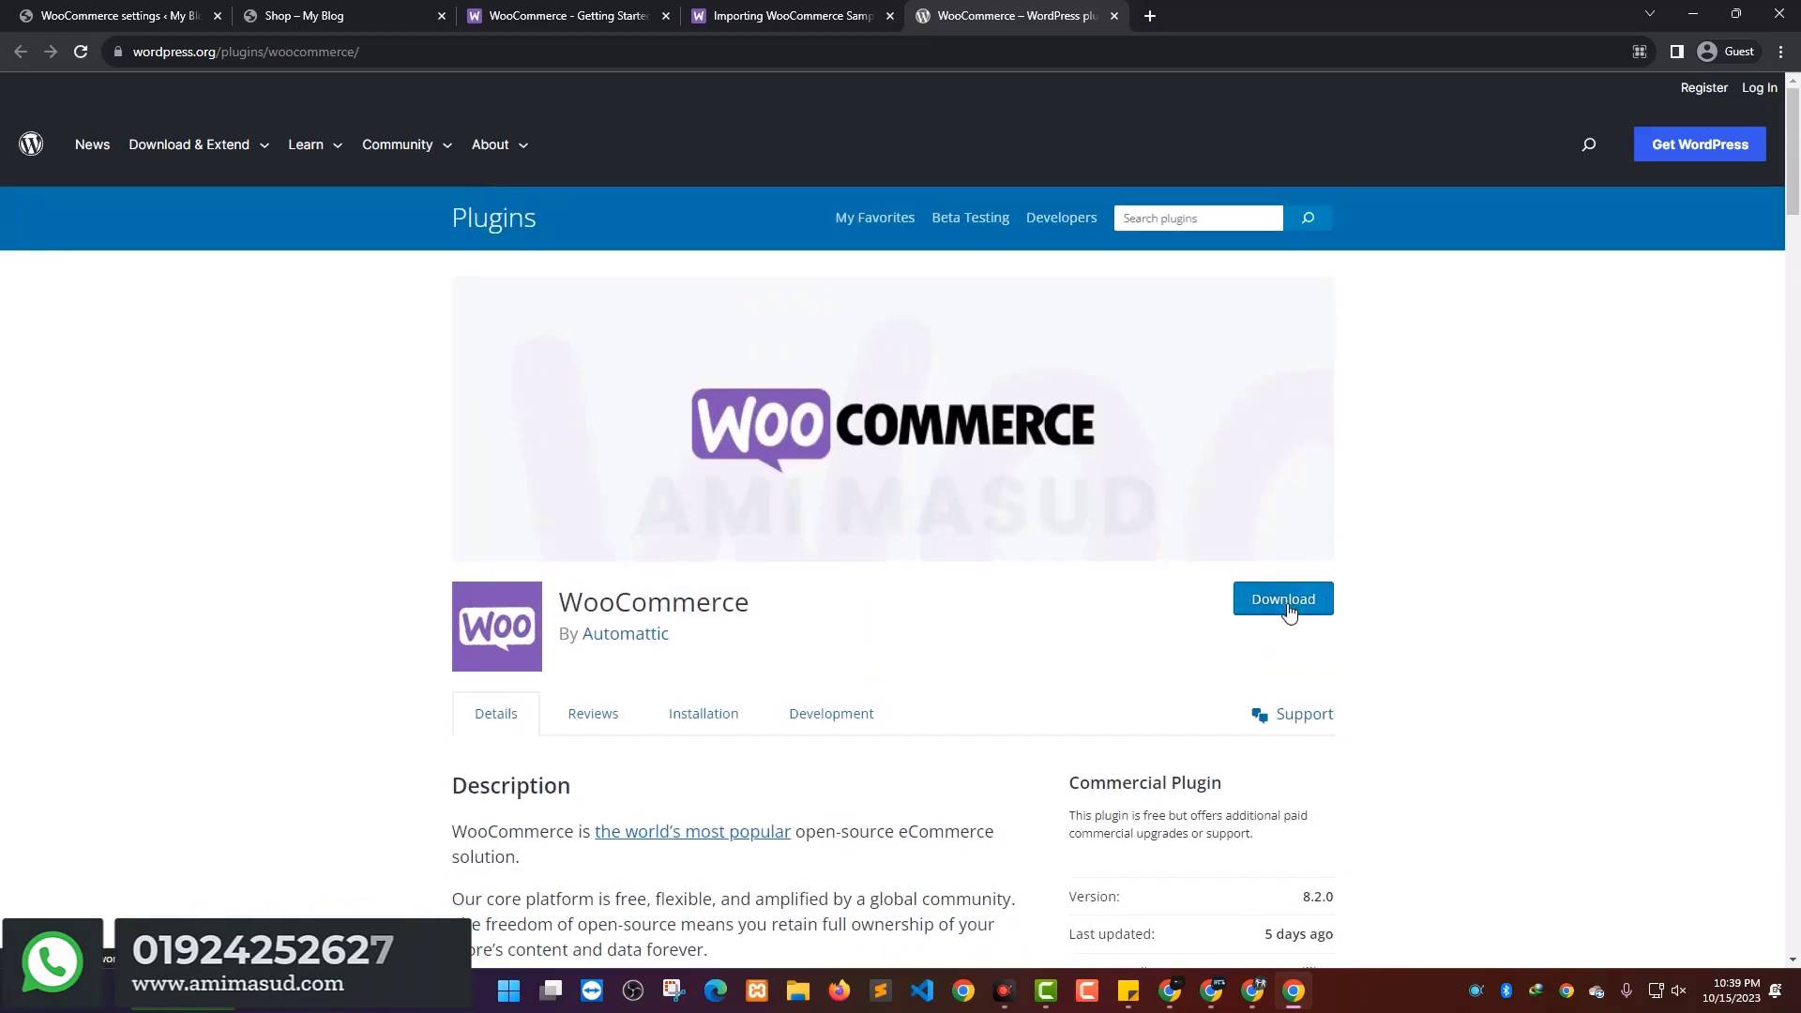
pyautogui.moveTo(575, 611); pyautogui.dragTo(755, 605)
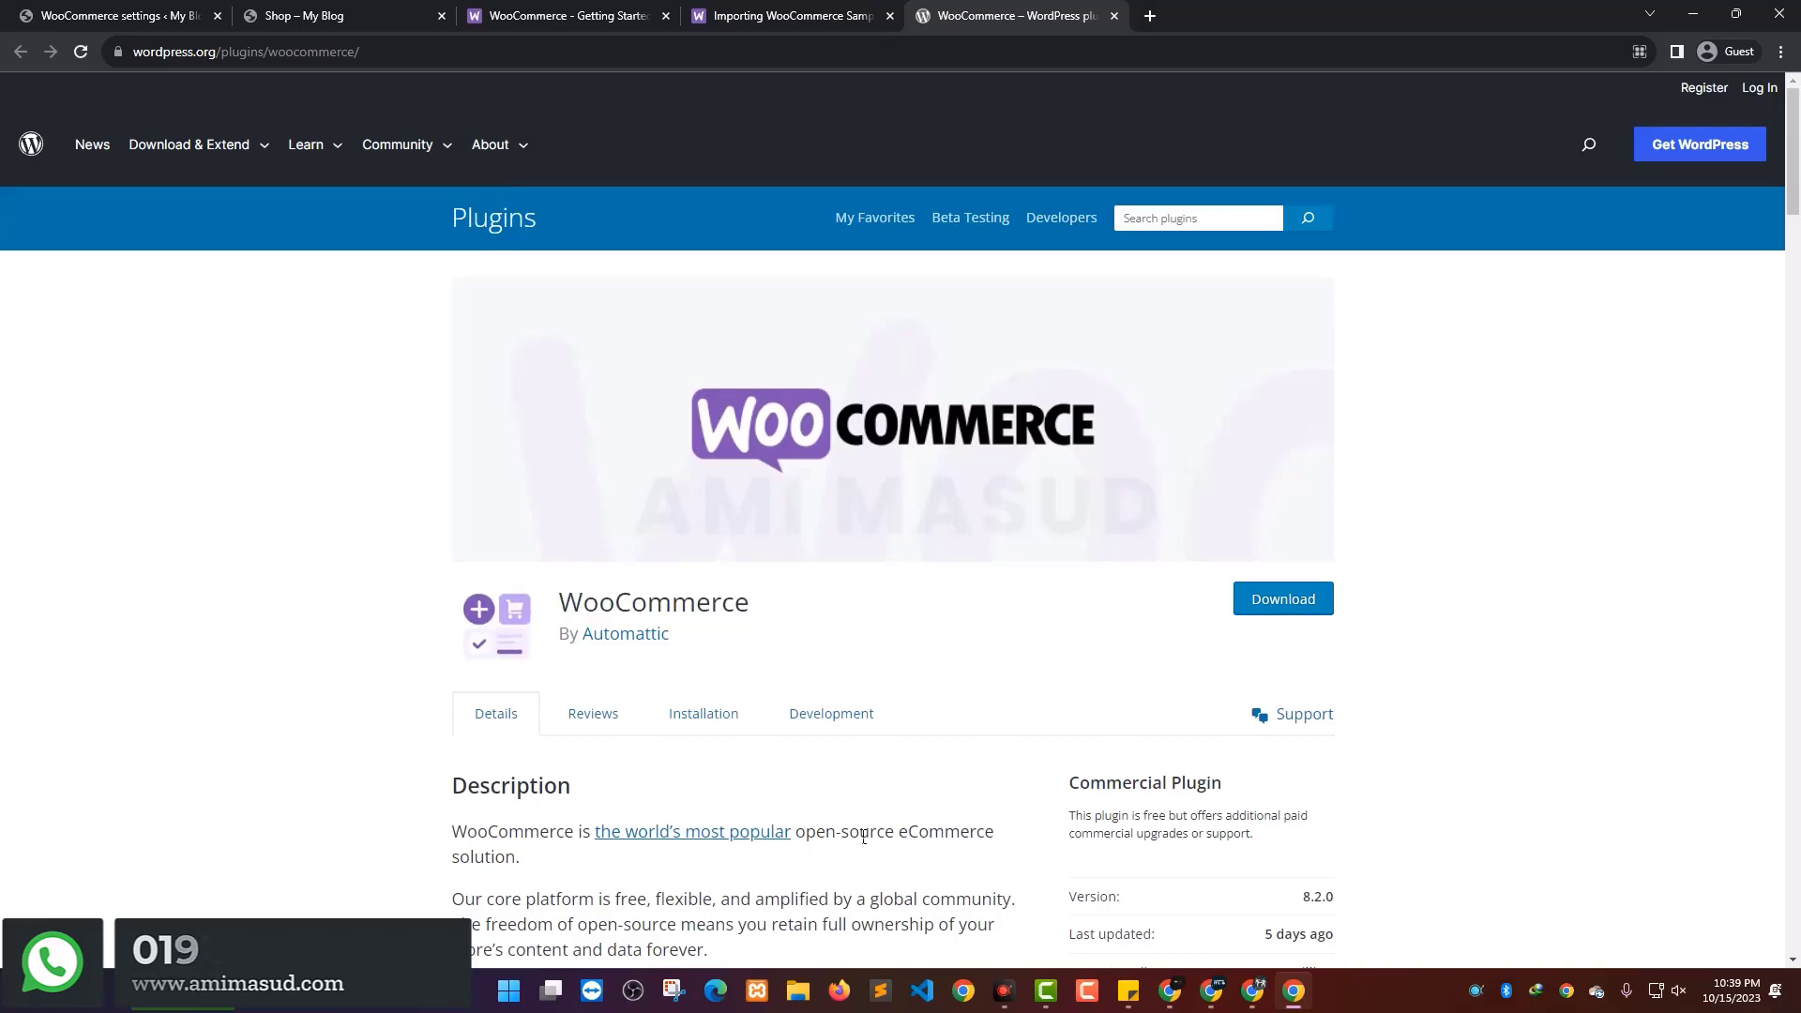
# Switch to File Explorer and open the Downloads folder containing the WooCommerce plugin package
pyautogui.click(796, 994)
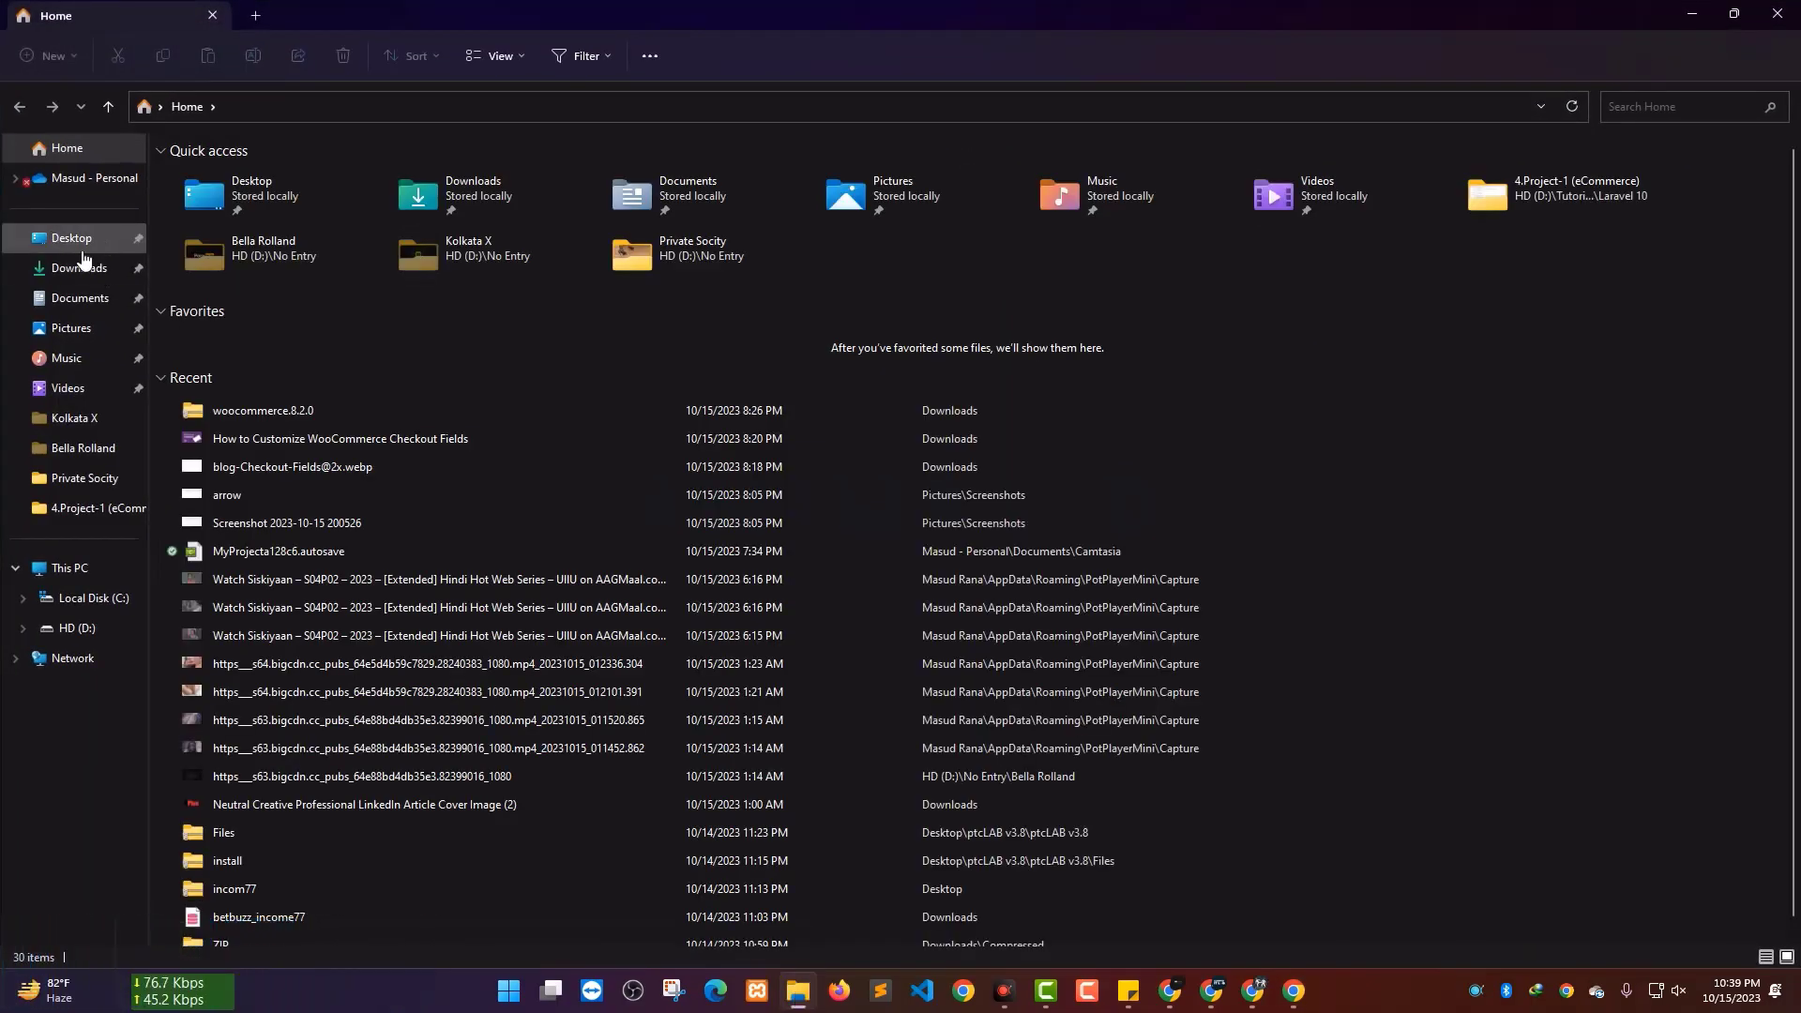
pyautogui.click(79, 269)
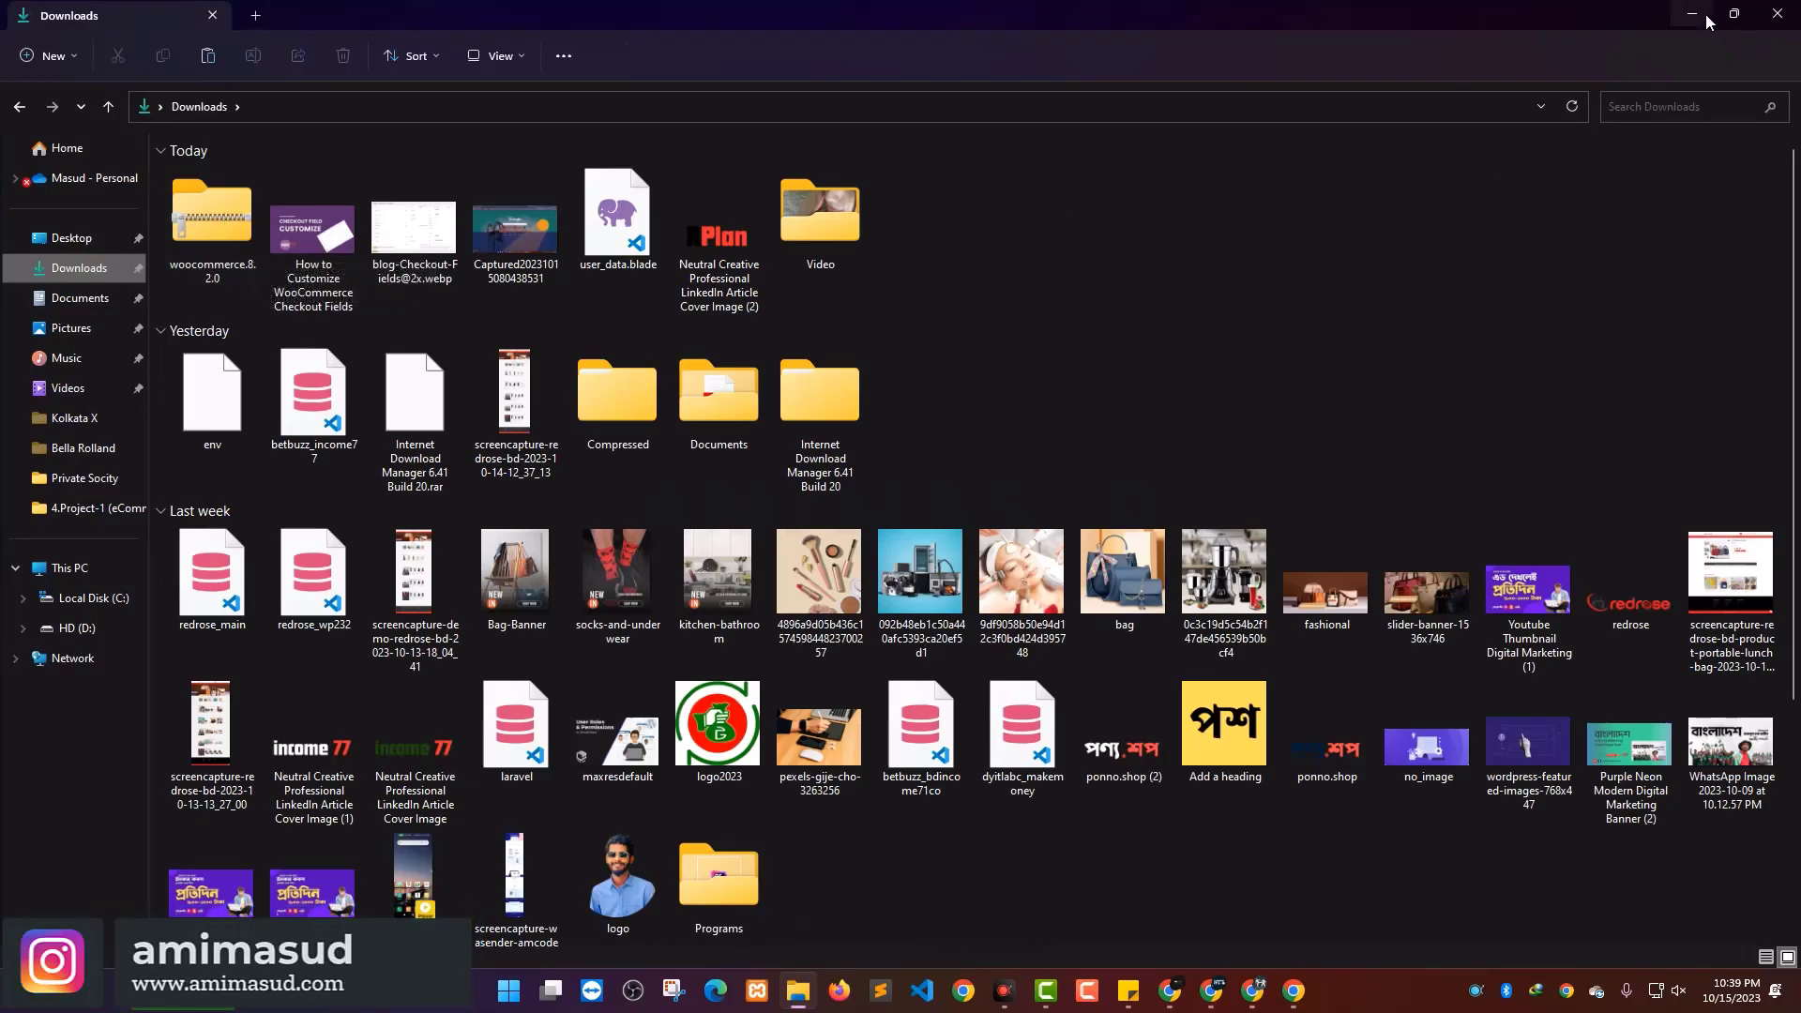
# Try to extract the woocommerce.8.2.0 archive into a folder of the same name in Downloads
pyautogui.rightClick(217, 233)
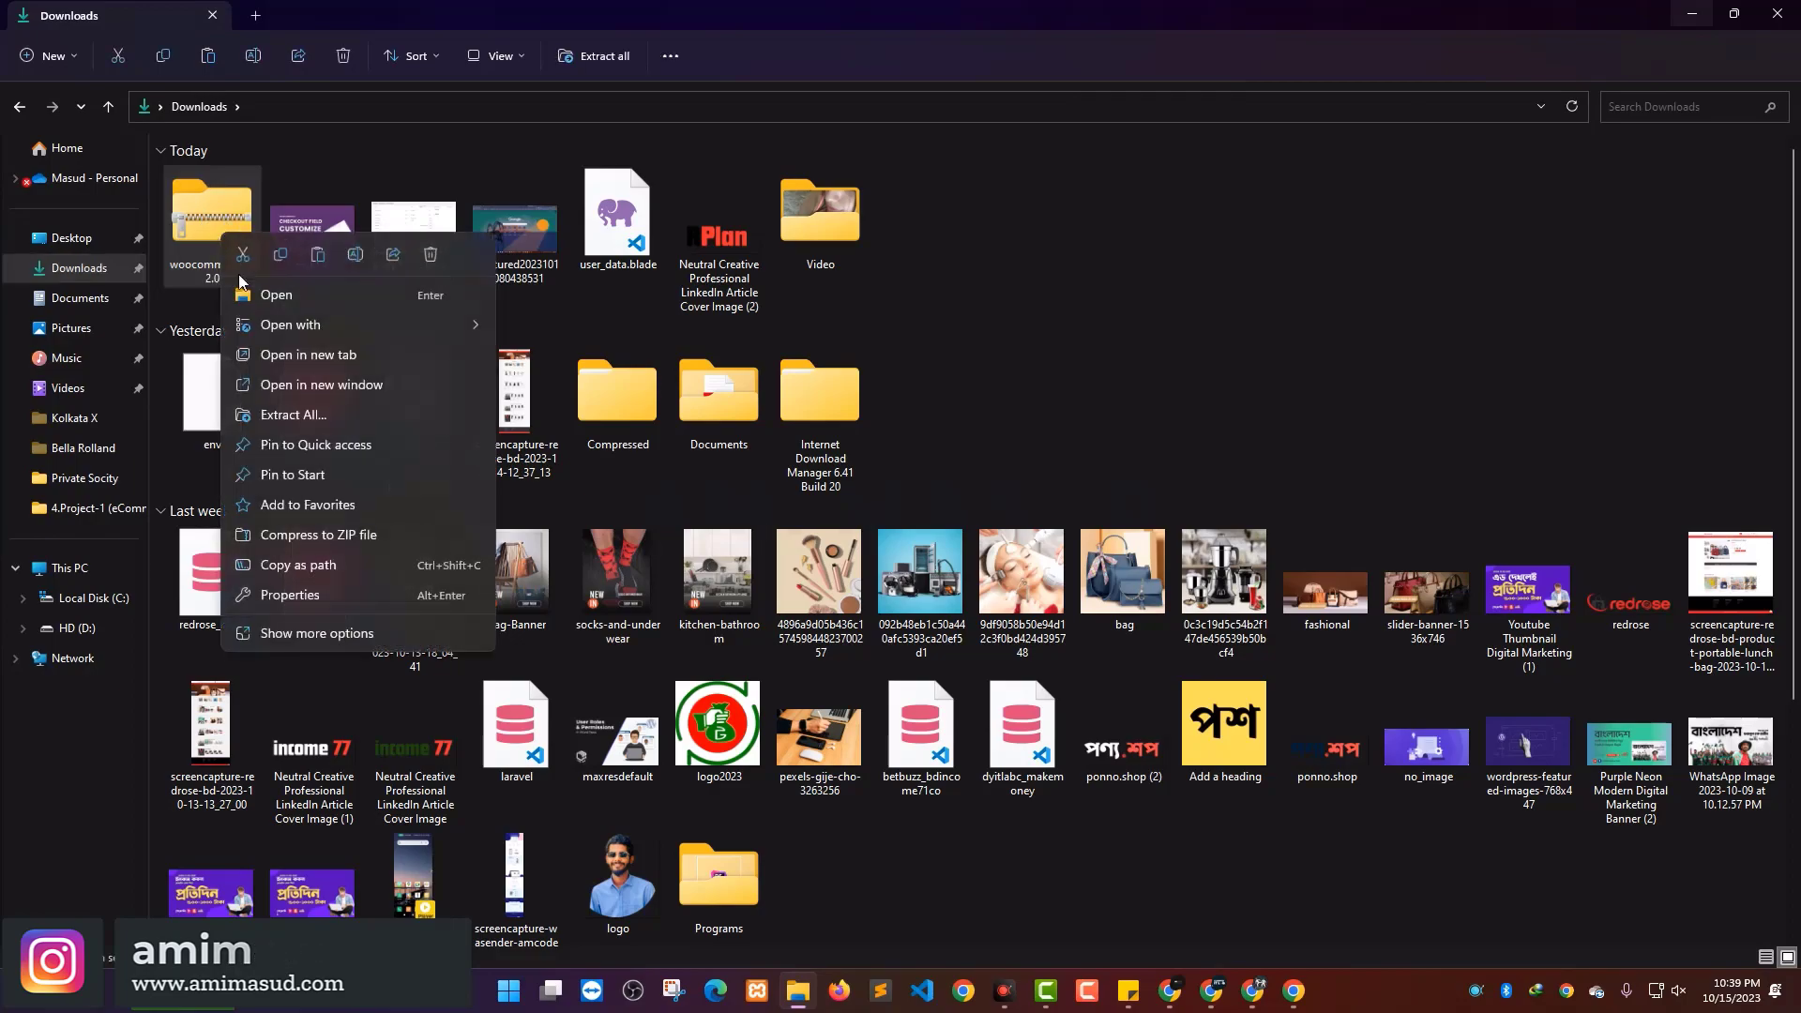
pyautogui.click(312, 632)
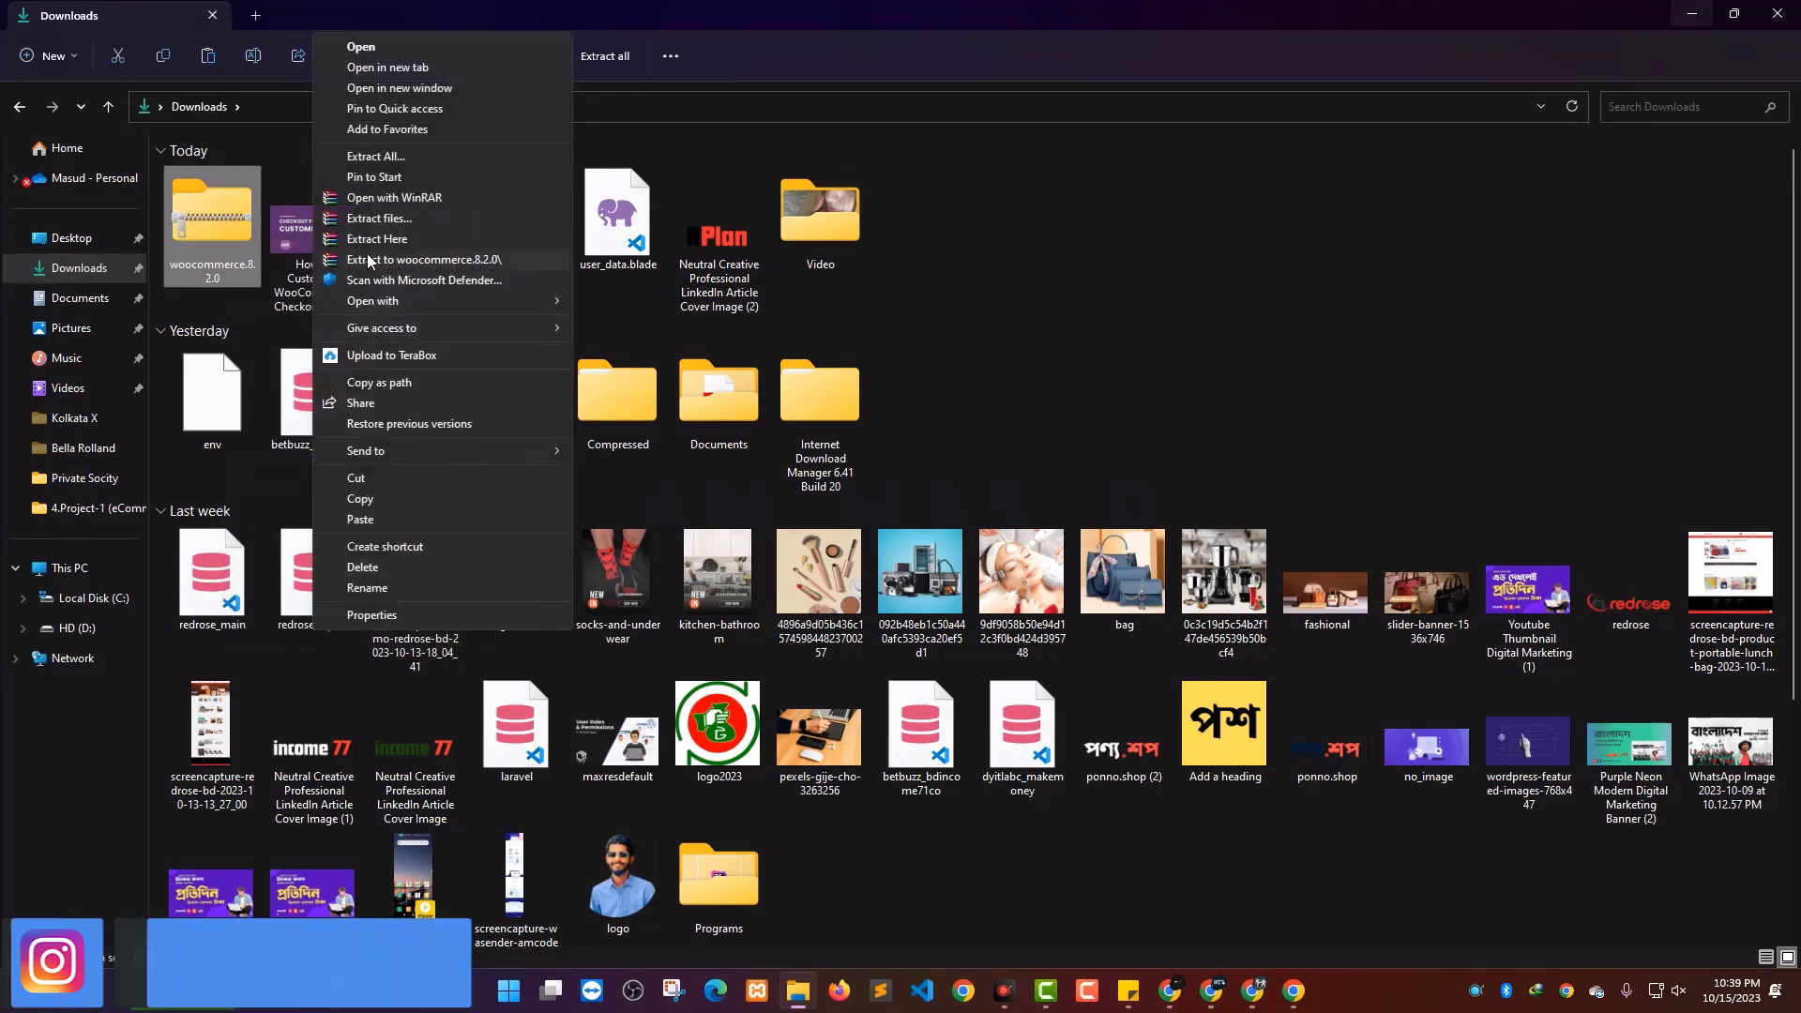
pyautogui.click(437, 260)
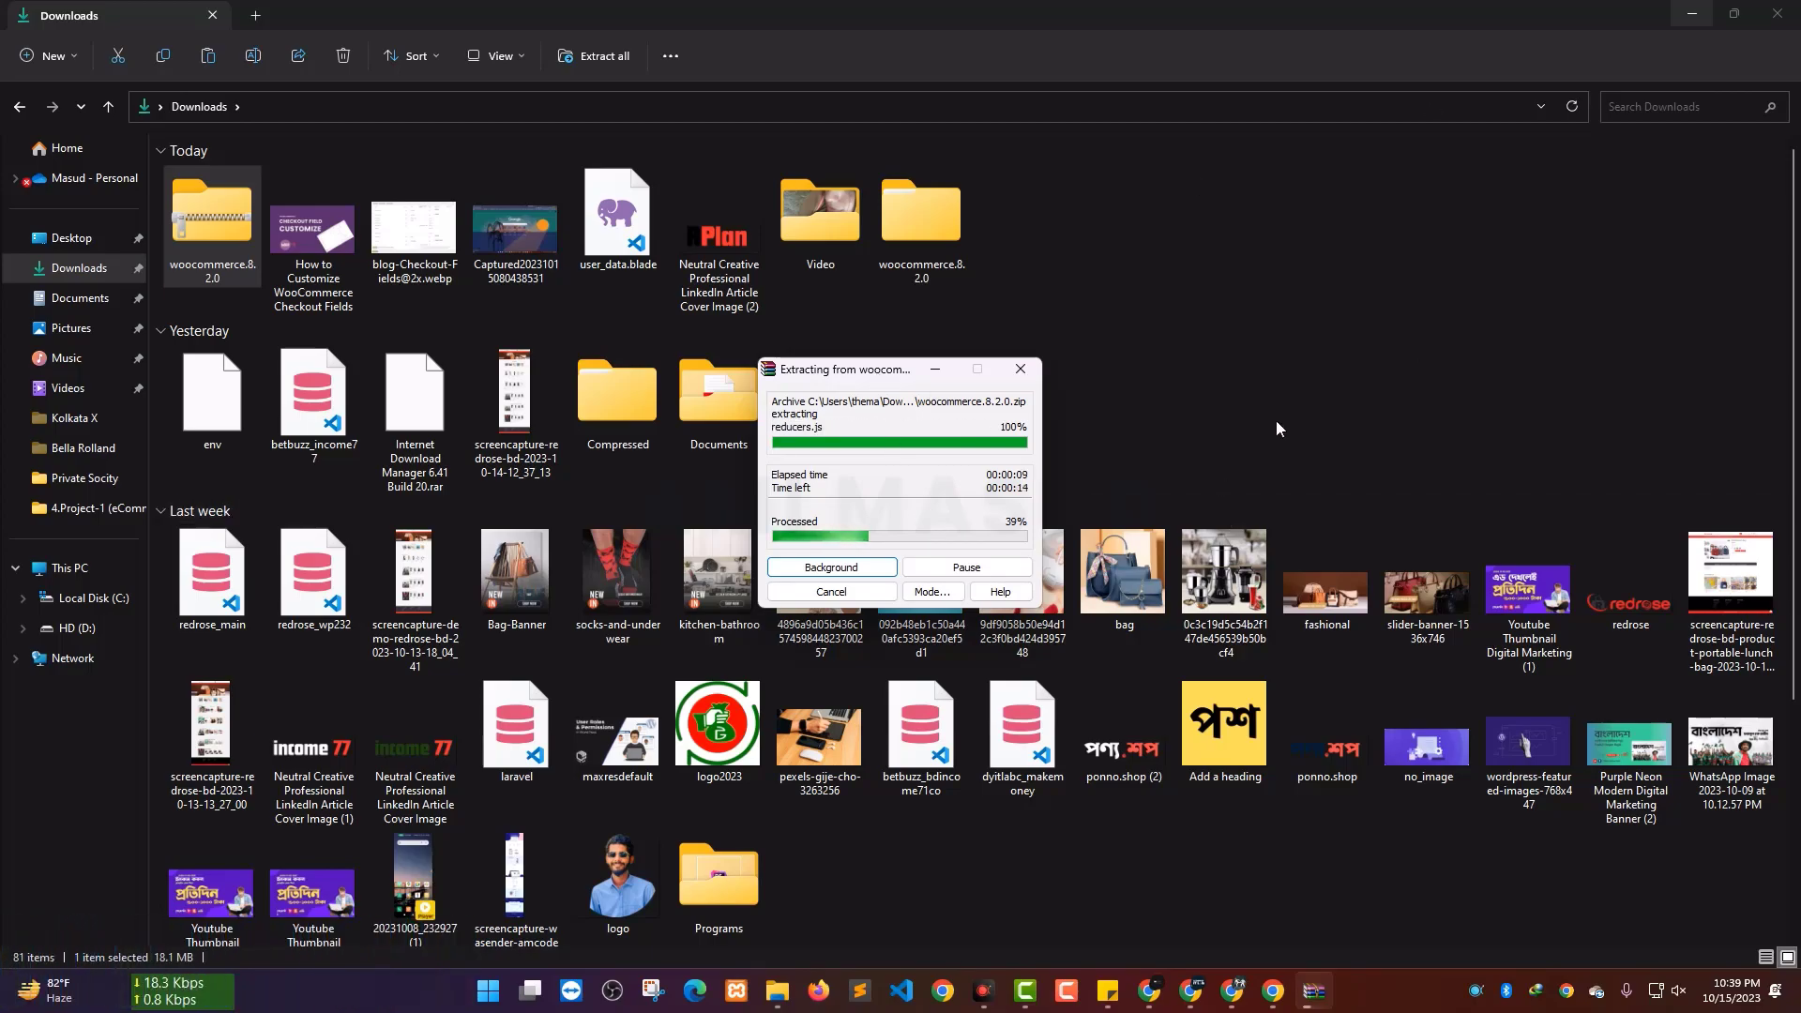
pyautogui.click(831, 592)
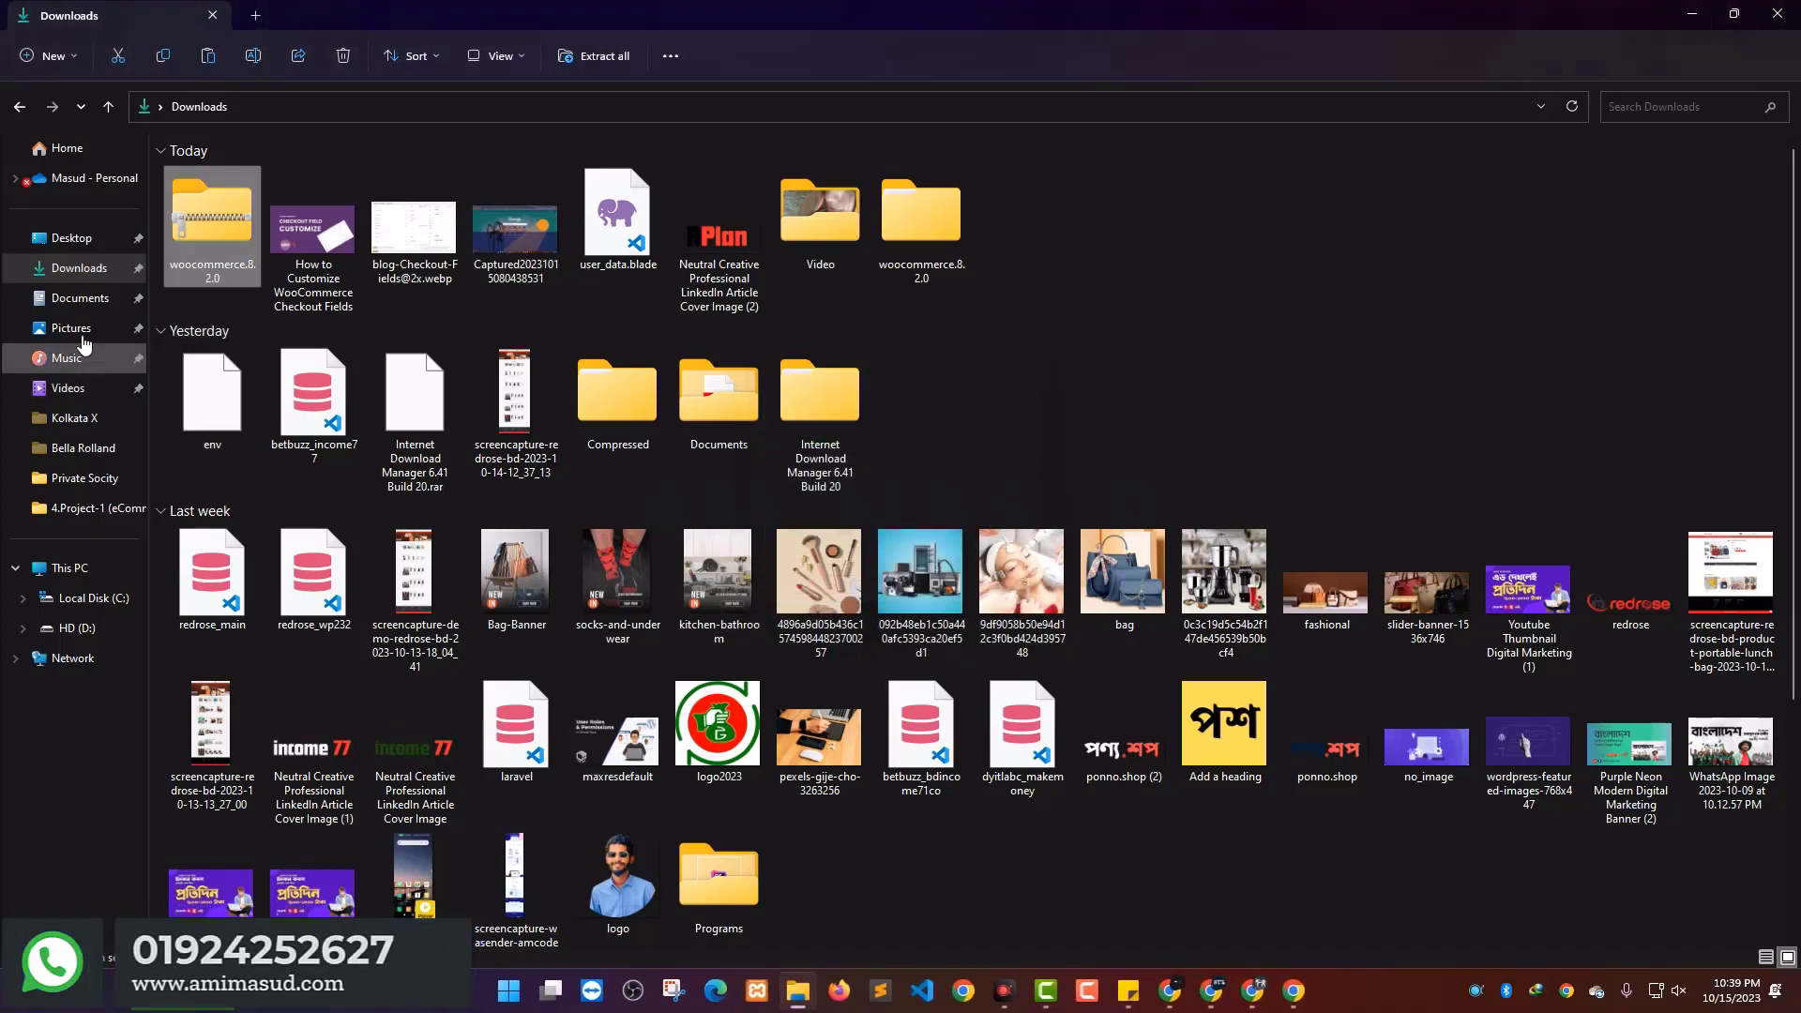
# Show the Desktop folder as large icons and open the woocommerce folder inside its extracted woocommerce.8.2.0 package
pyautogui.click(75, 239)
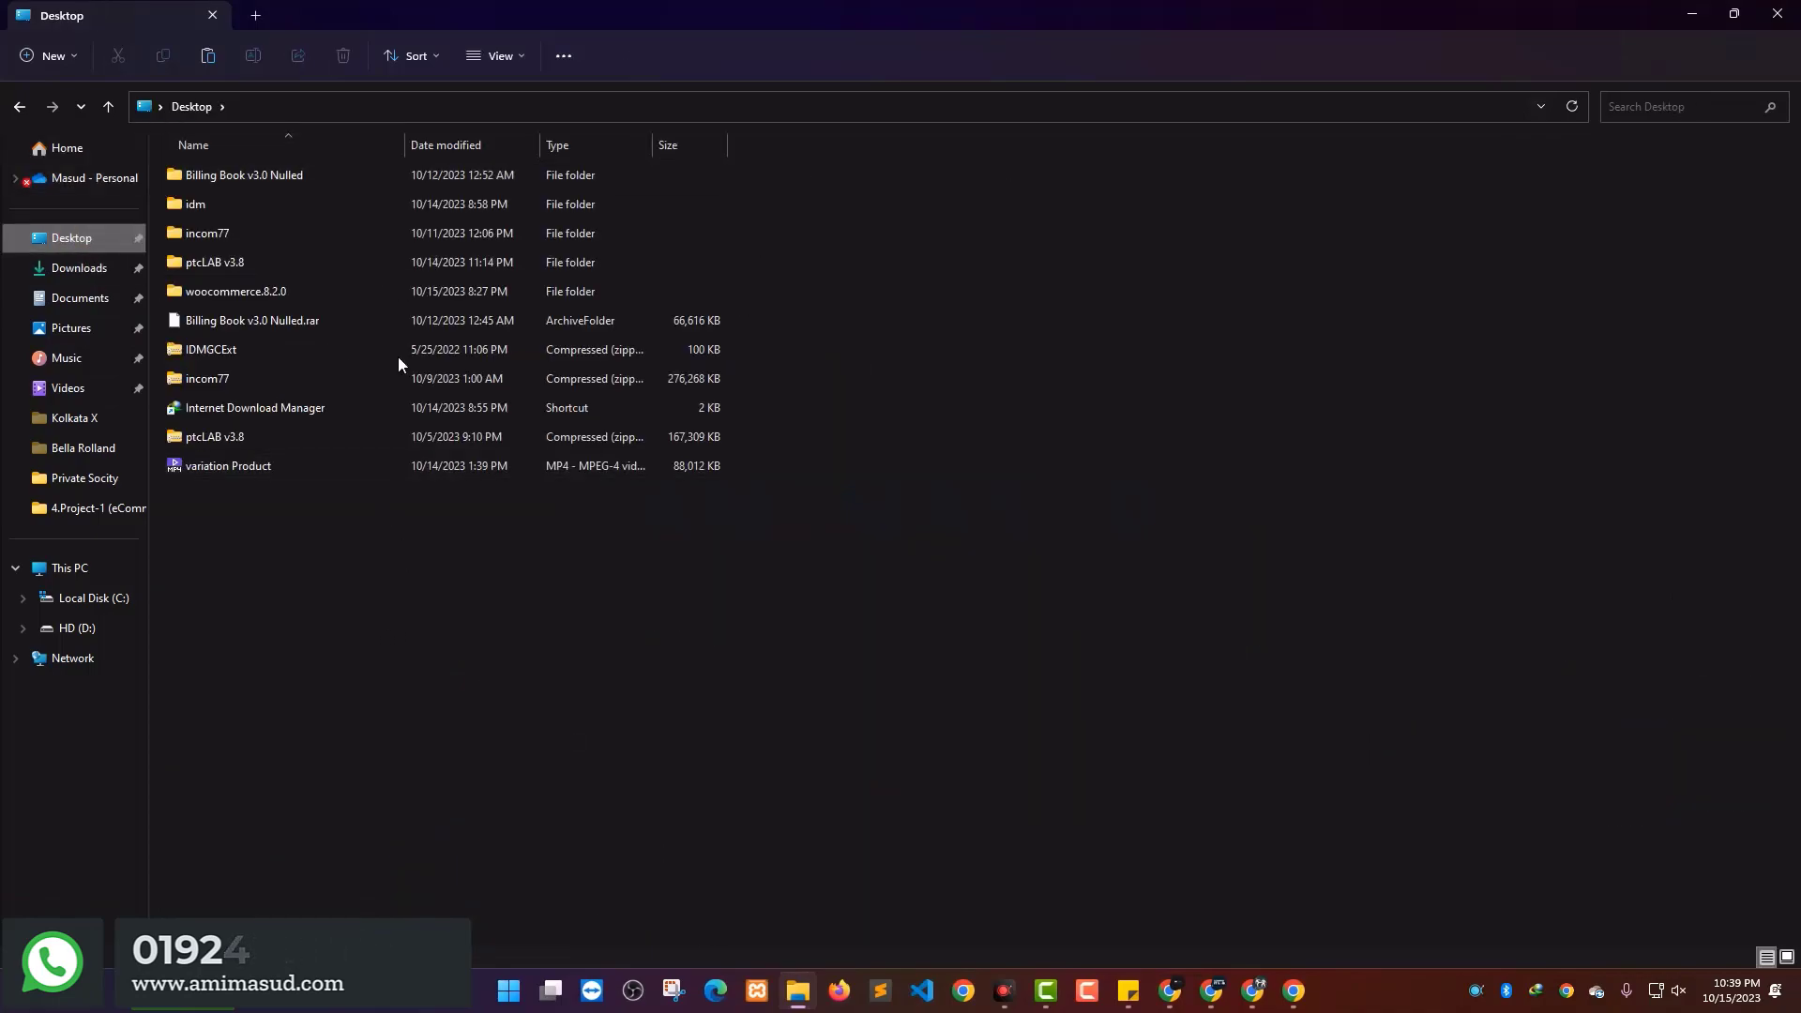
pyautogui.click(1777, 13)
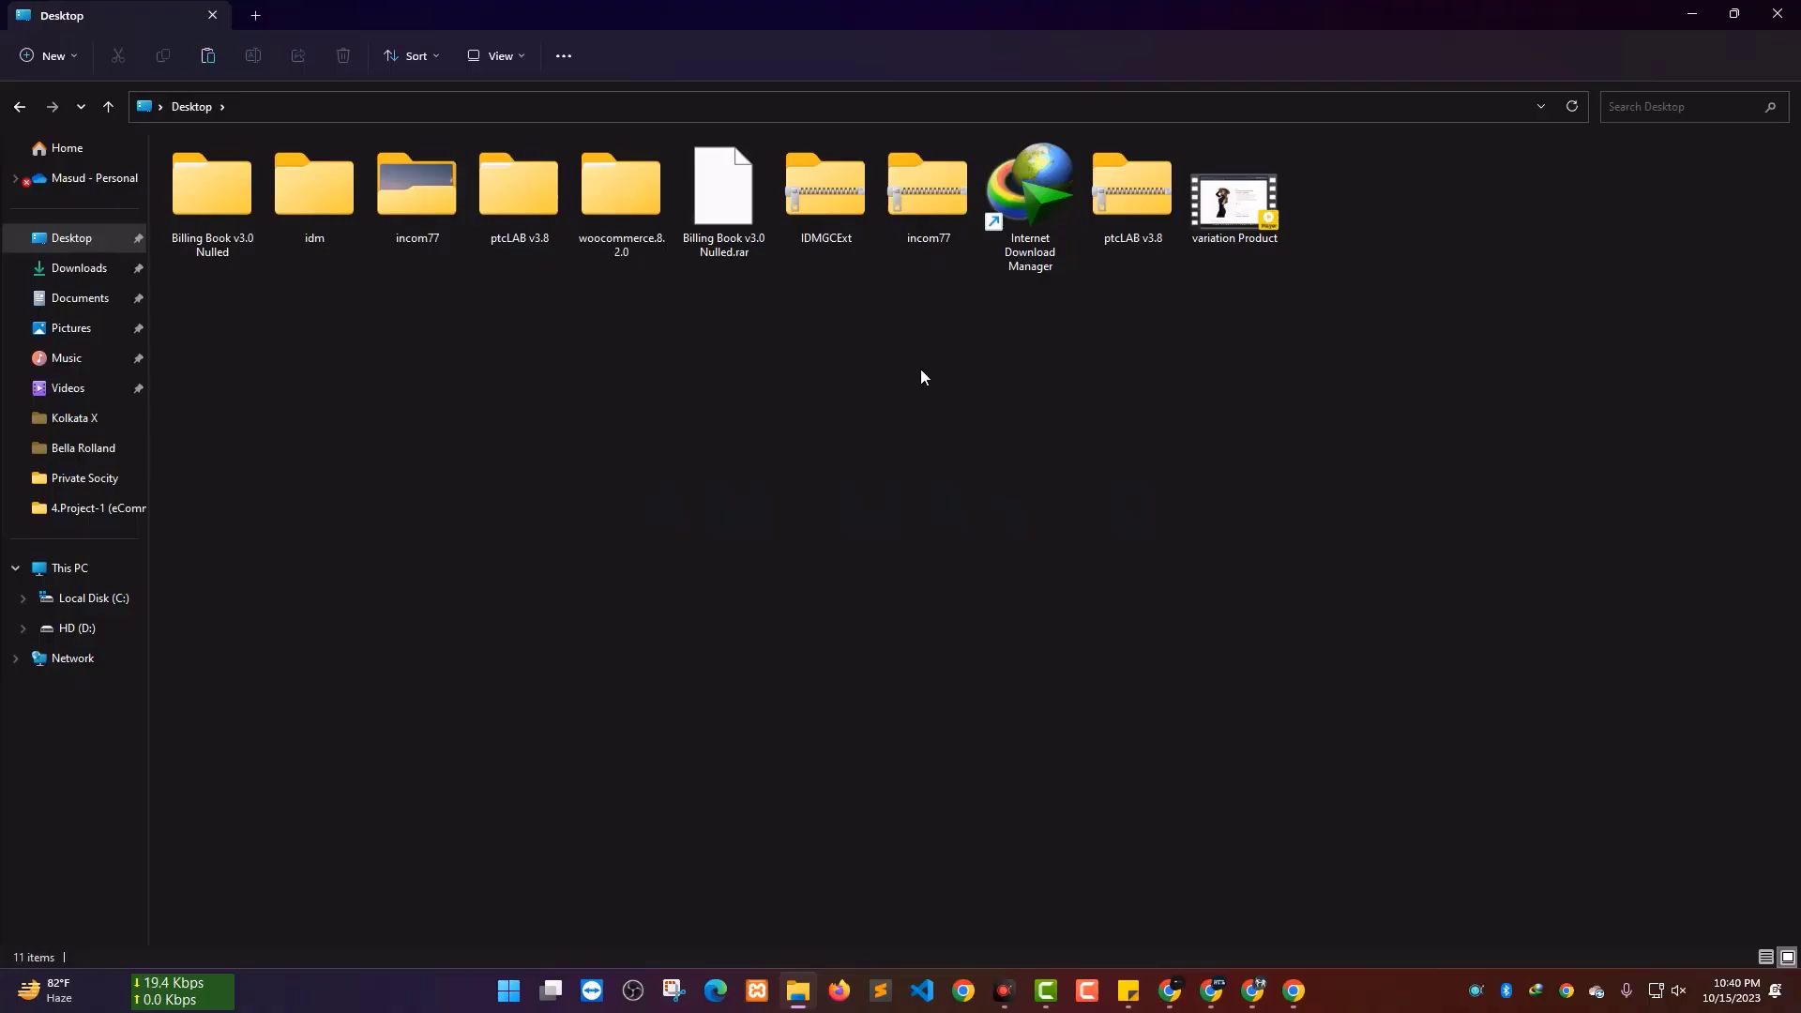
pyautogui.doubleClick(621, 188)
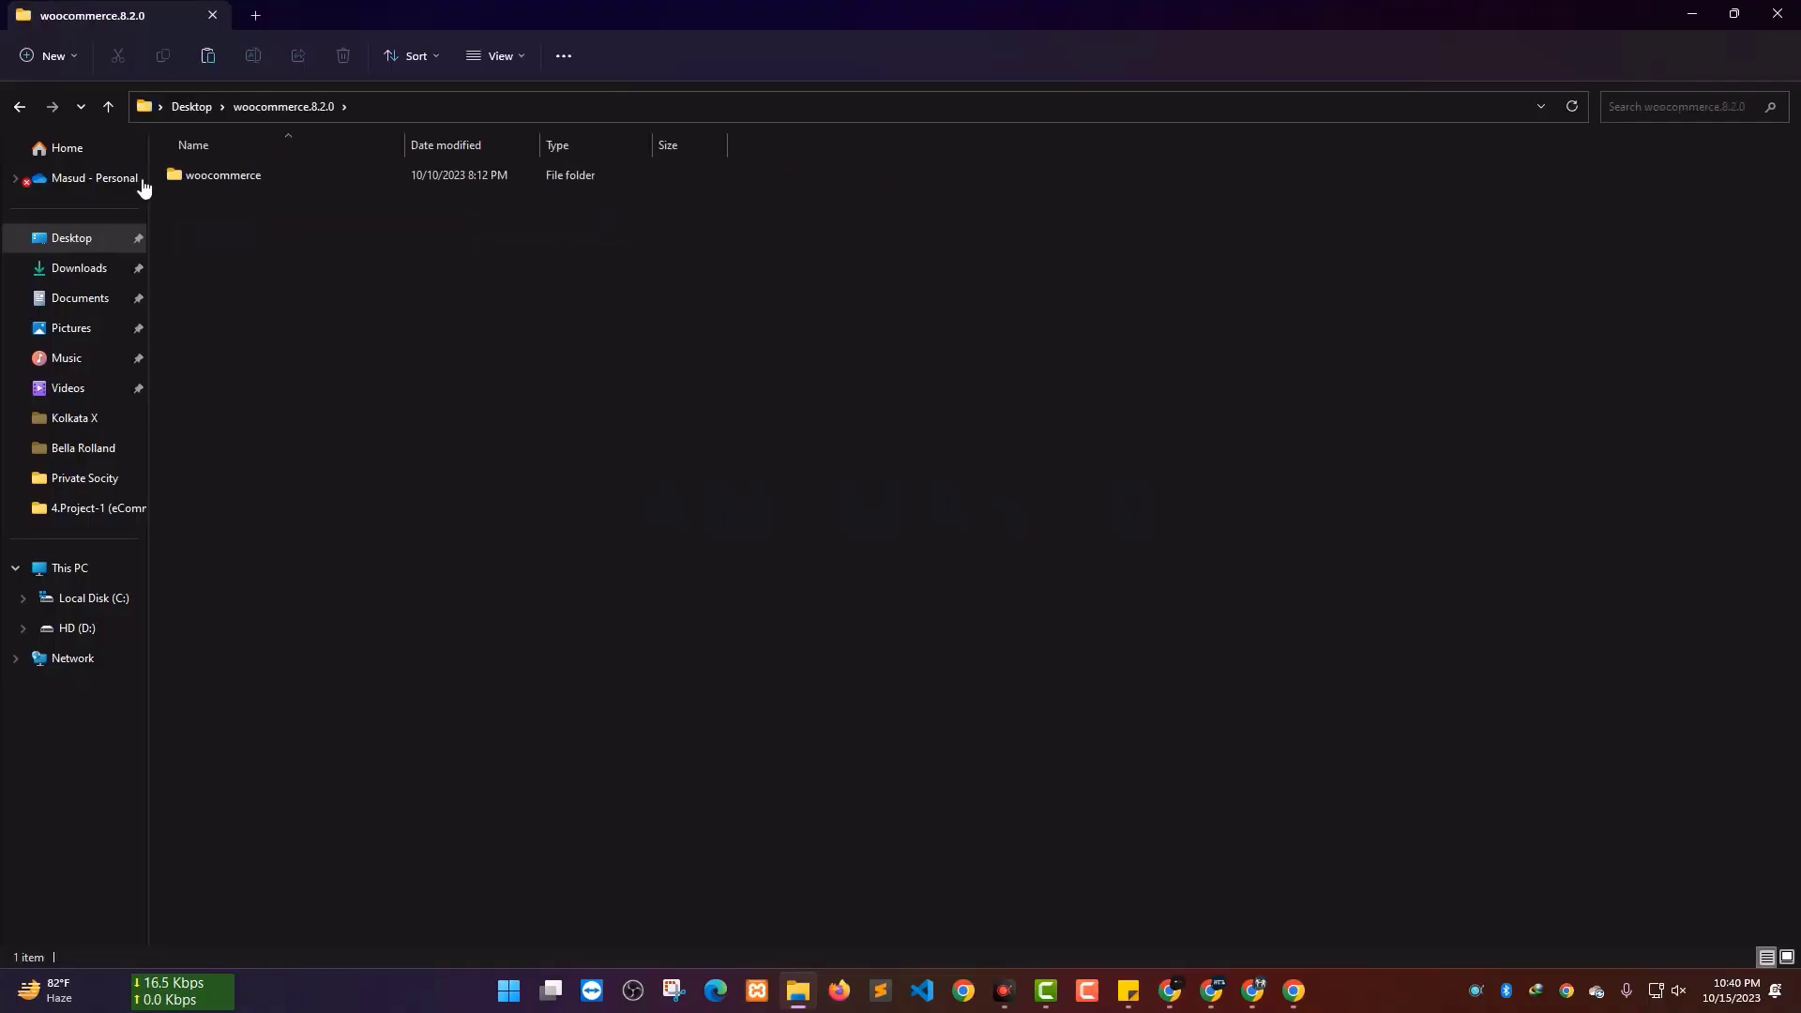
pyautogui.click(27, 108)
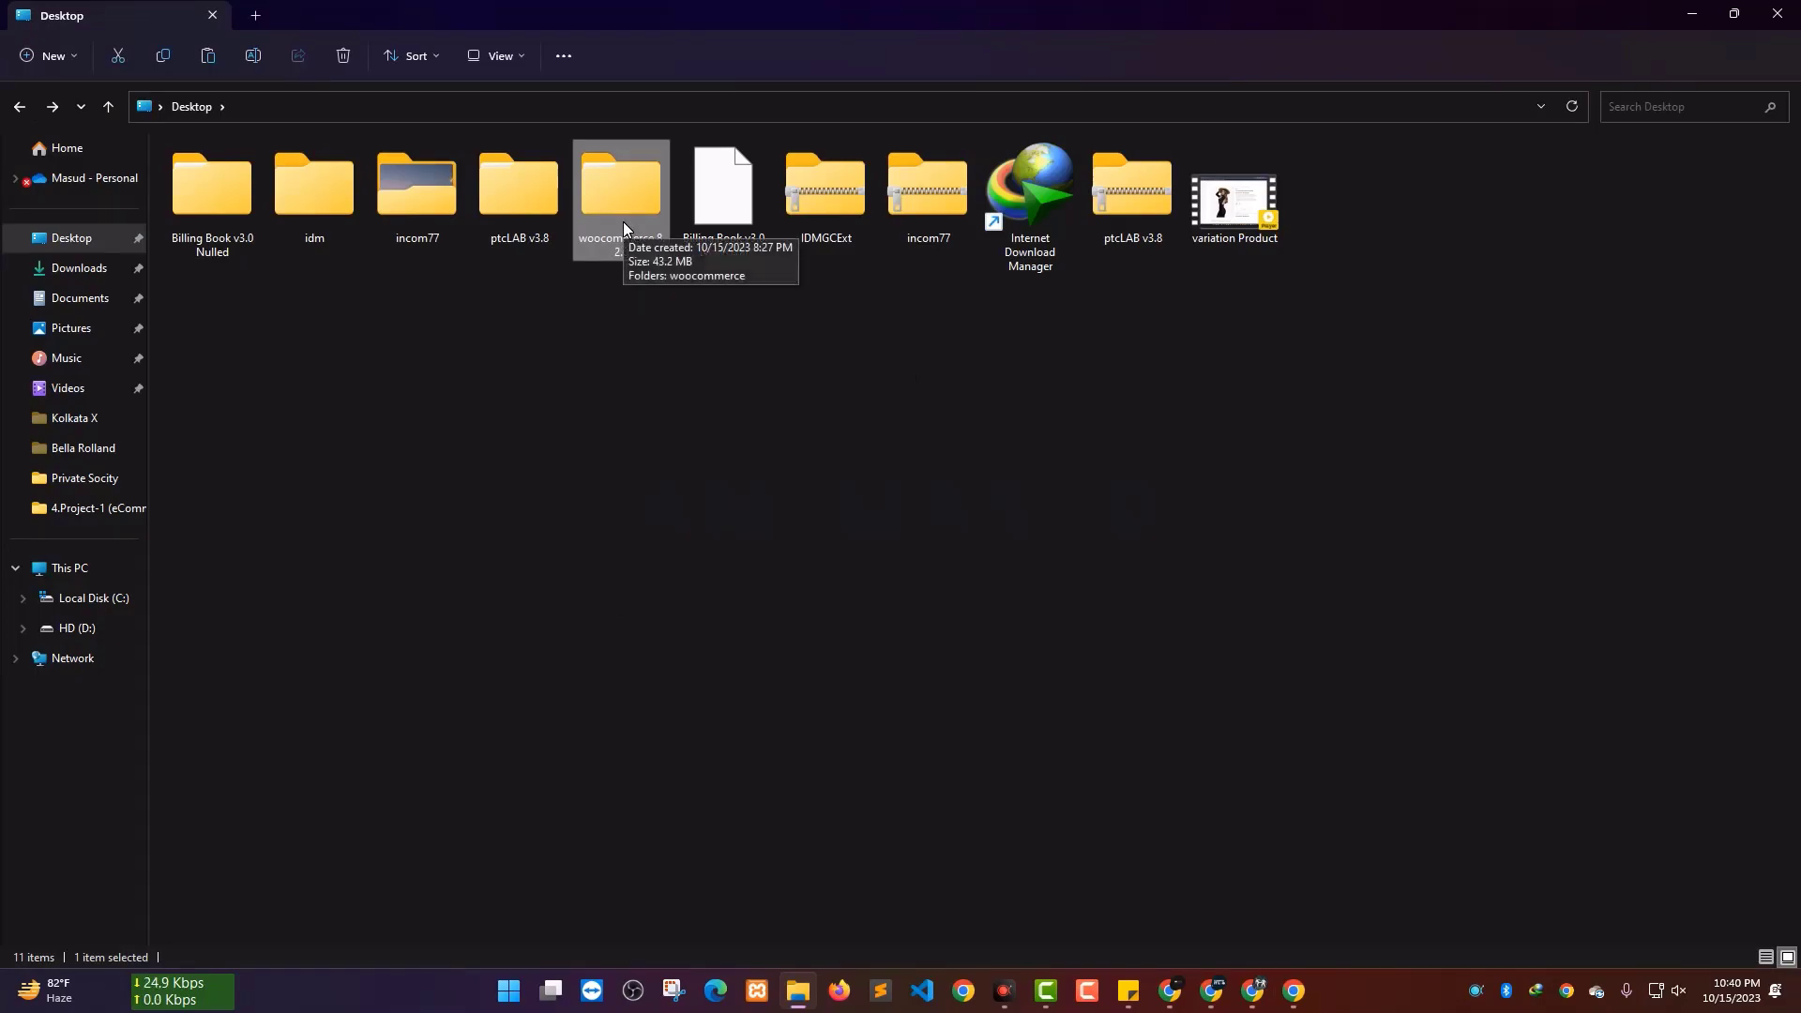
pyautogui.doubleClick(623, 221)
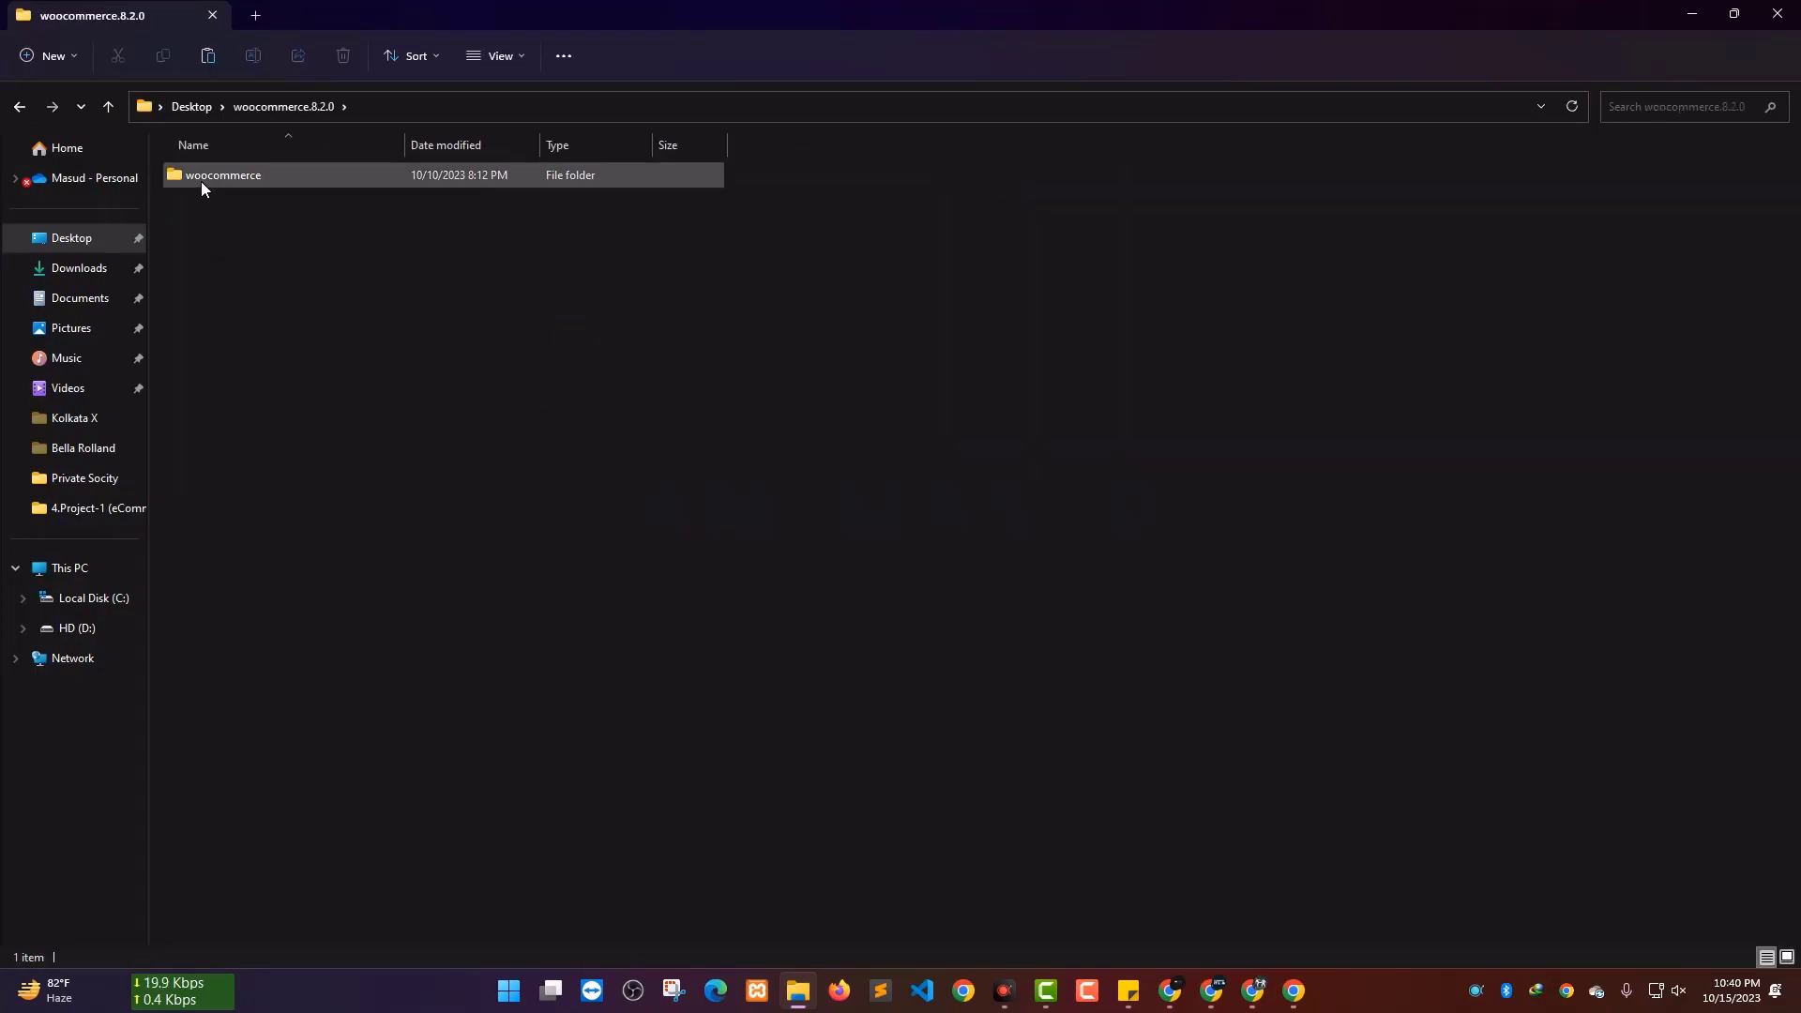
pyautogui.doubleClick(233, 178)
pyautogui.moveTo(295, 792); pyautogui.dragTo(830, 132)
pyautogui.click(364, 663)
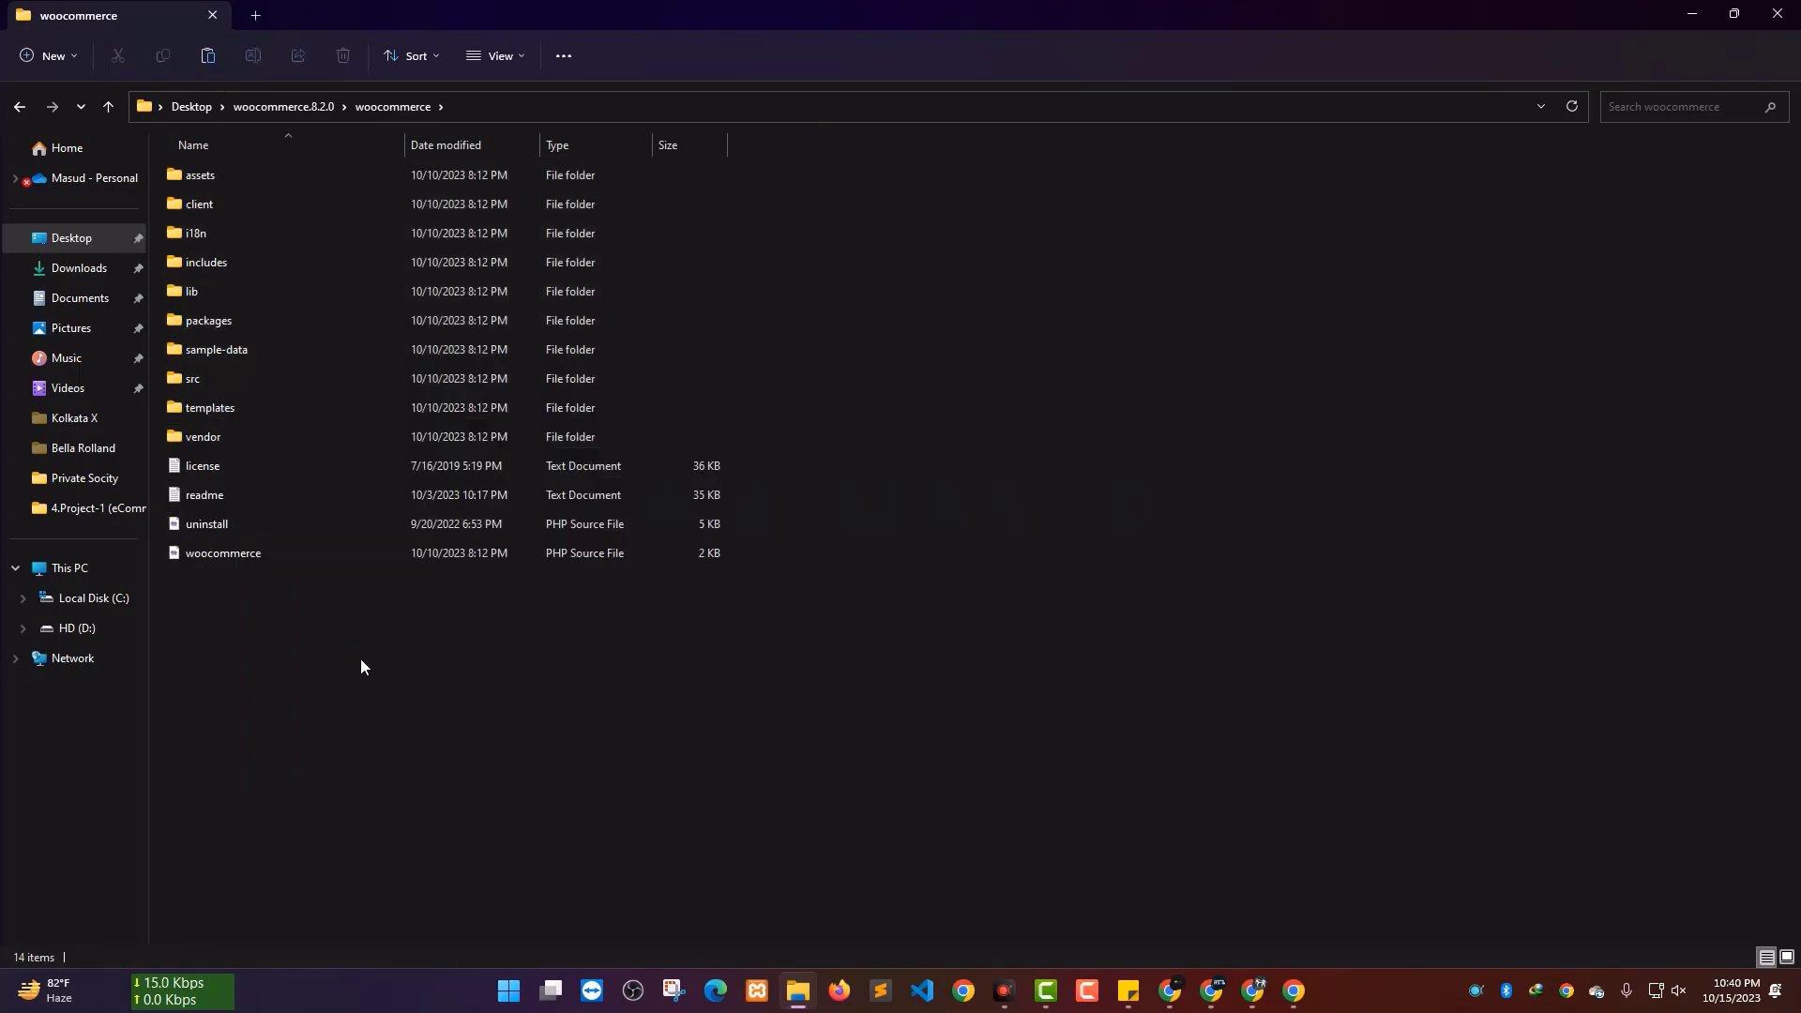
# Open the sample-data folder, displaying both it and the parent woocommerce folder as large icons
pyautogui.rightClick(323, 686)
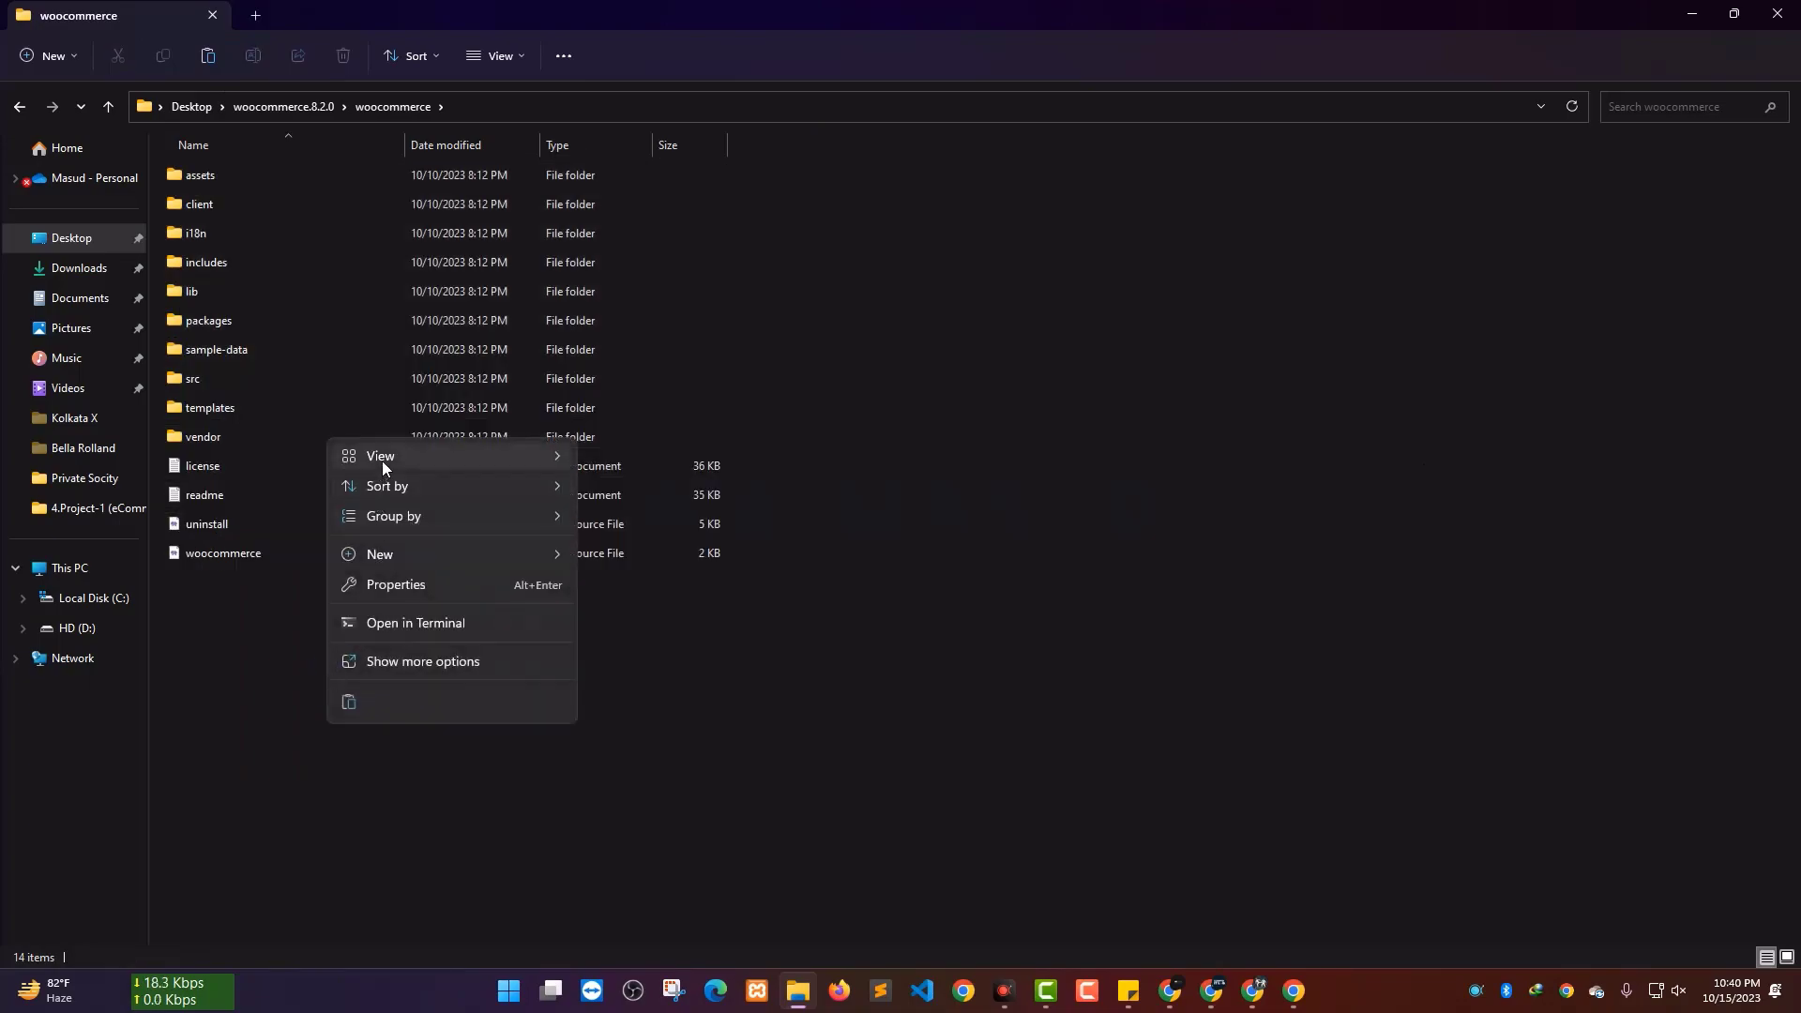
pyautogui.moveTo(521, 457)
pyautogui.click(671, 492)
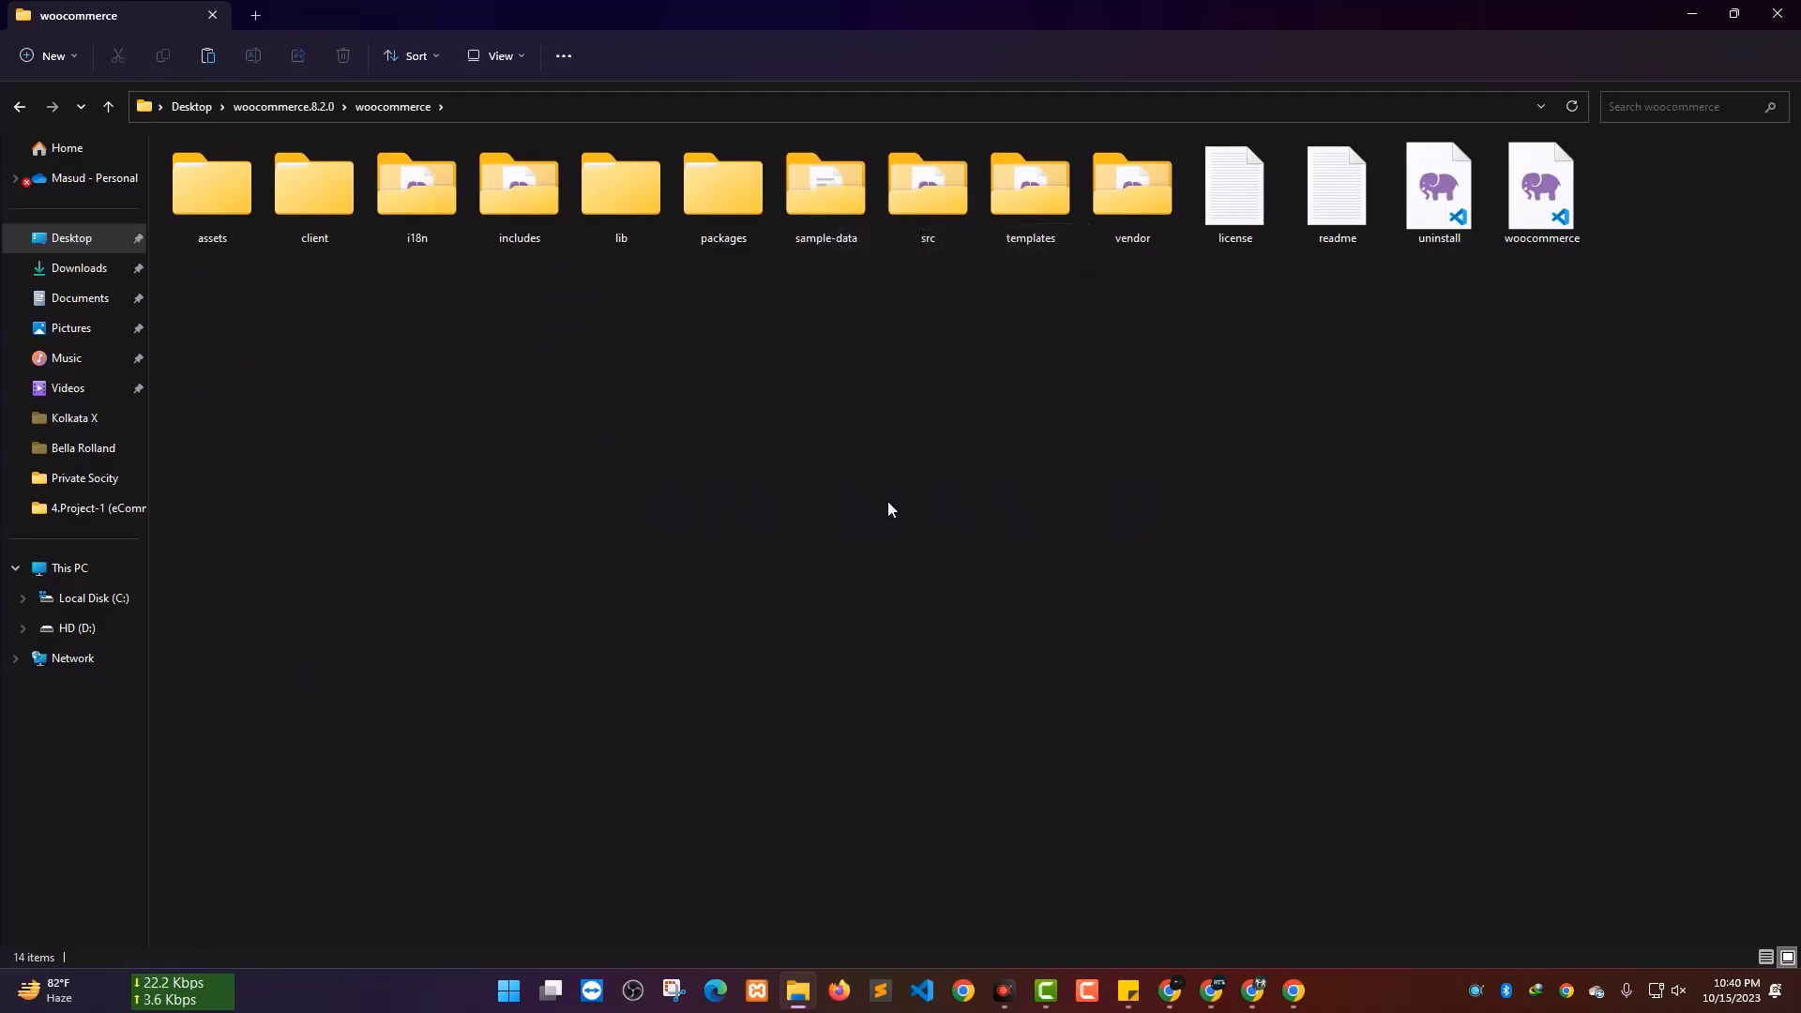
pyautogui.doubleClick(829, 195)
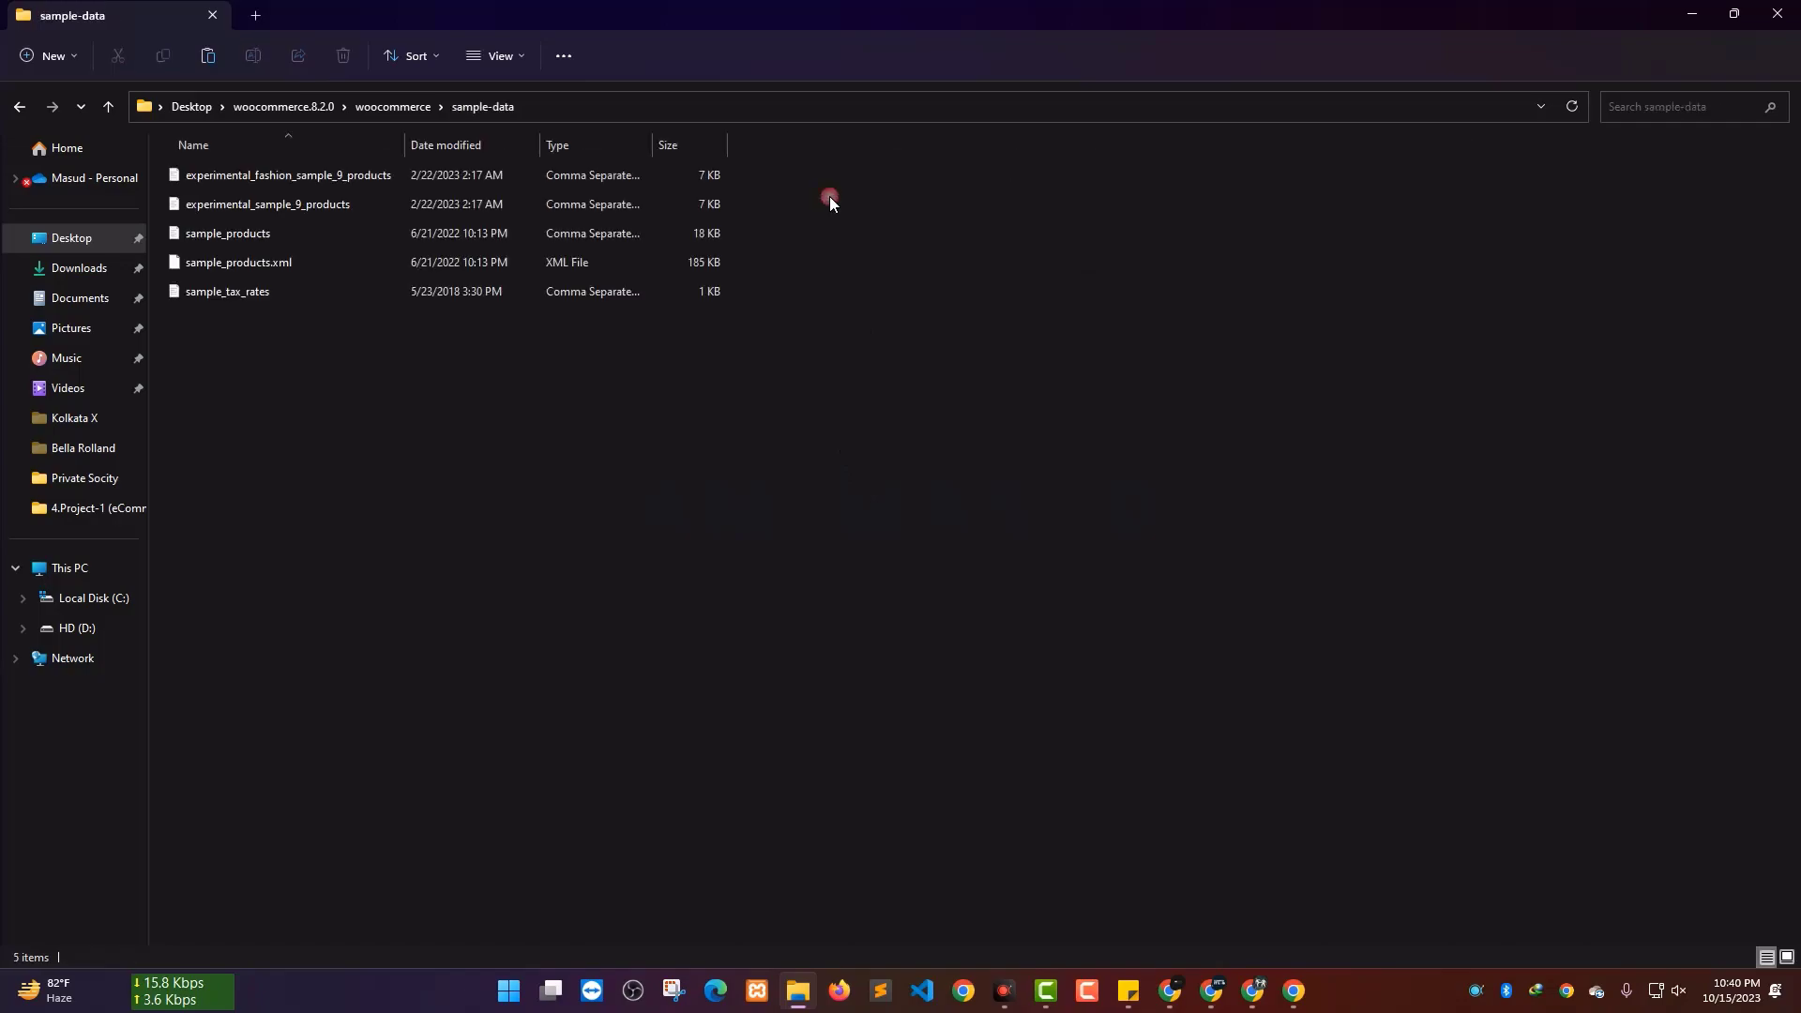
pyautogui.rightClick(375, 383)
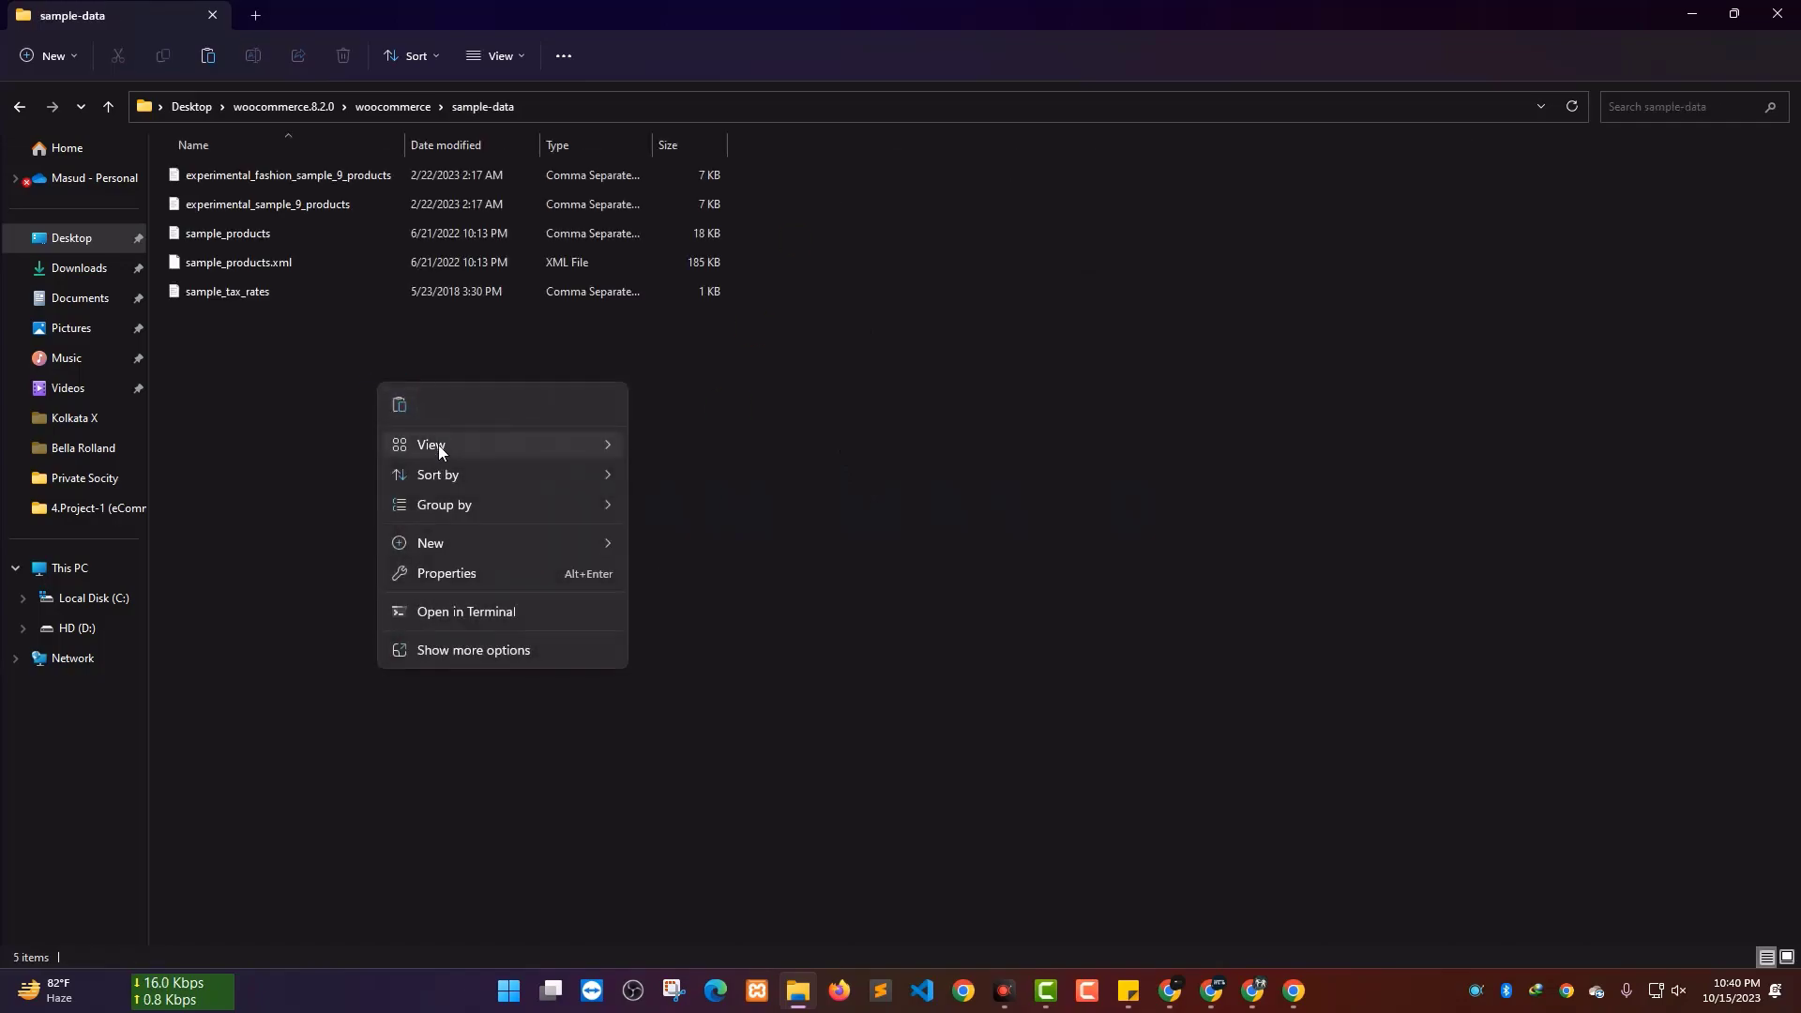
pyautogui.moveTo(437, 444)
pyautogui.click(751, 490)
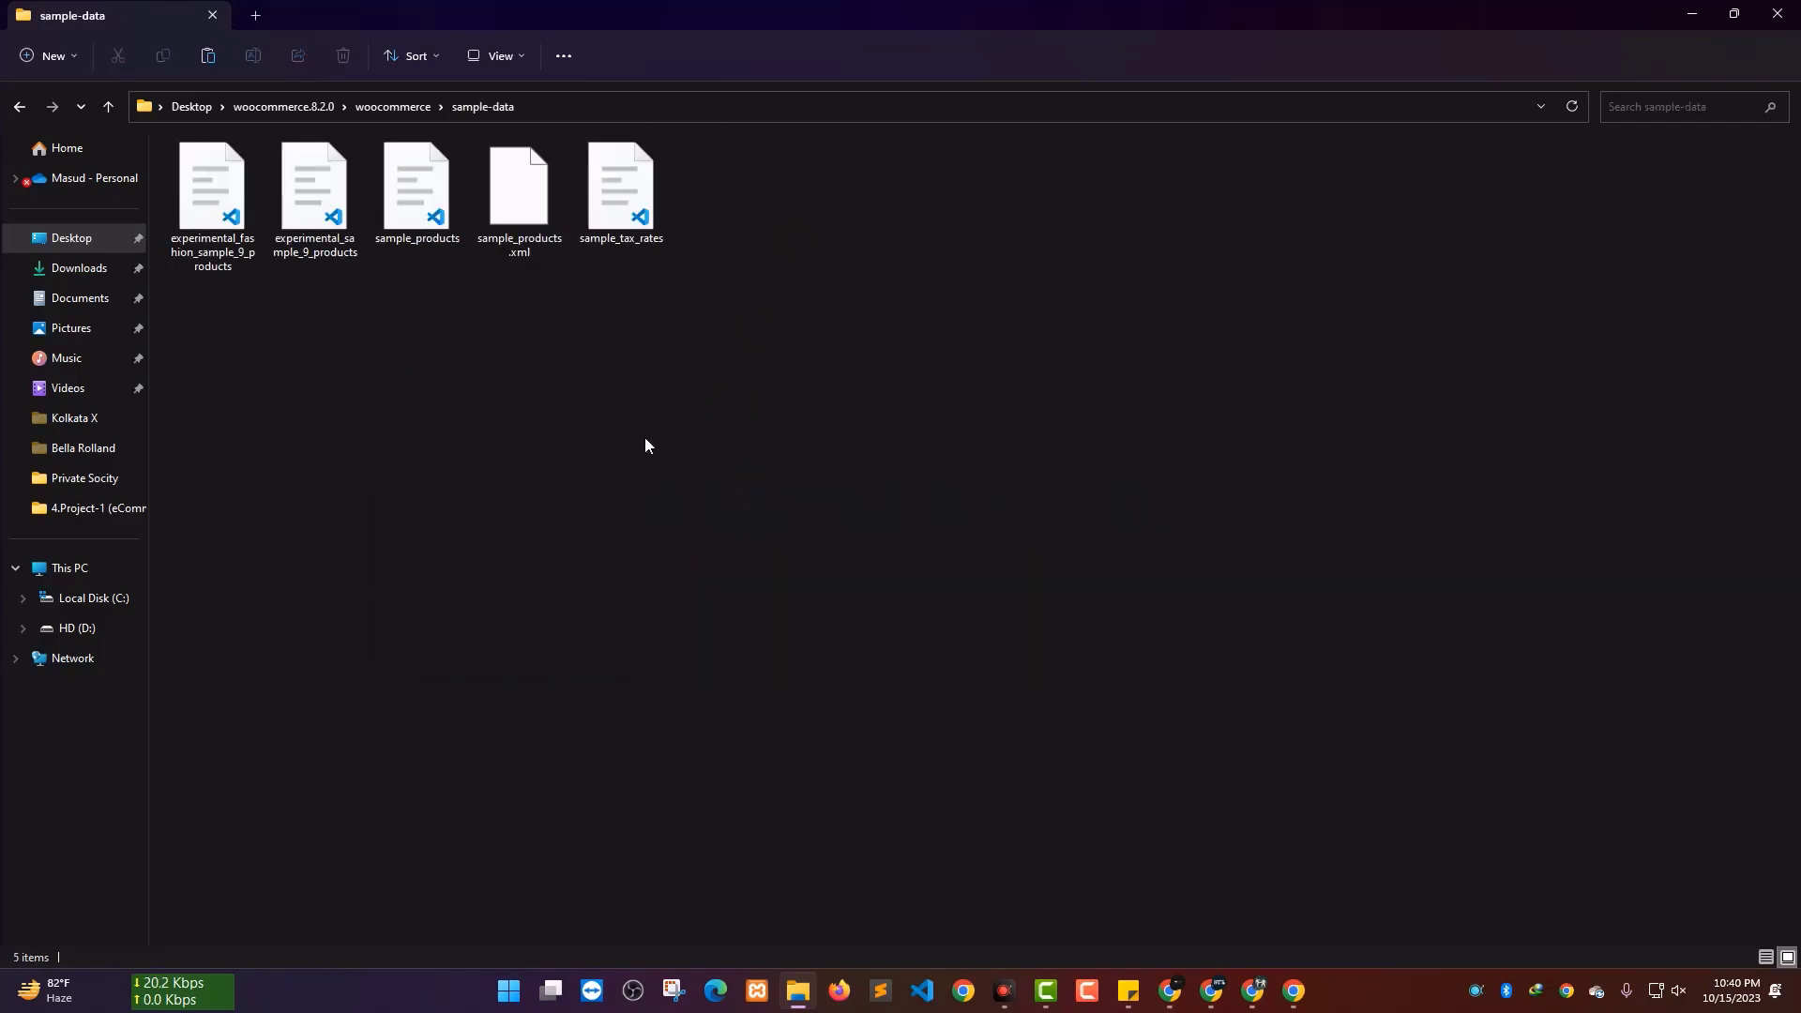
# Examine the sample product and tax rate files in the sample-data folder
pyautogui.moveTo(995, 222); pyautogui.dragTo(154, 207)
pyautogui.click(714, 471)
pyautogui.moveTo(1043, 288); pyautogui.dragTo(247, 234)
pyautogui.click(937, 339)
pyautogui.moveTo(775, 207); pyautogui.dragTo(165, 192)
pyautogui.click(812, 463)
# Switch to the WooCommerce settings page in the browser and place the sample-data folder window over its empty area
pyautogui.click(1293, 992)
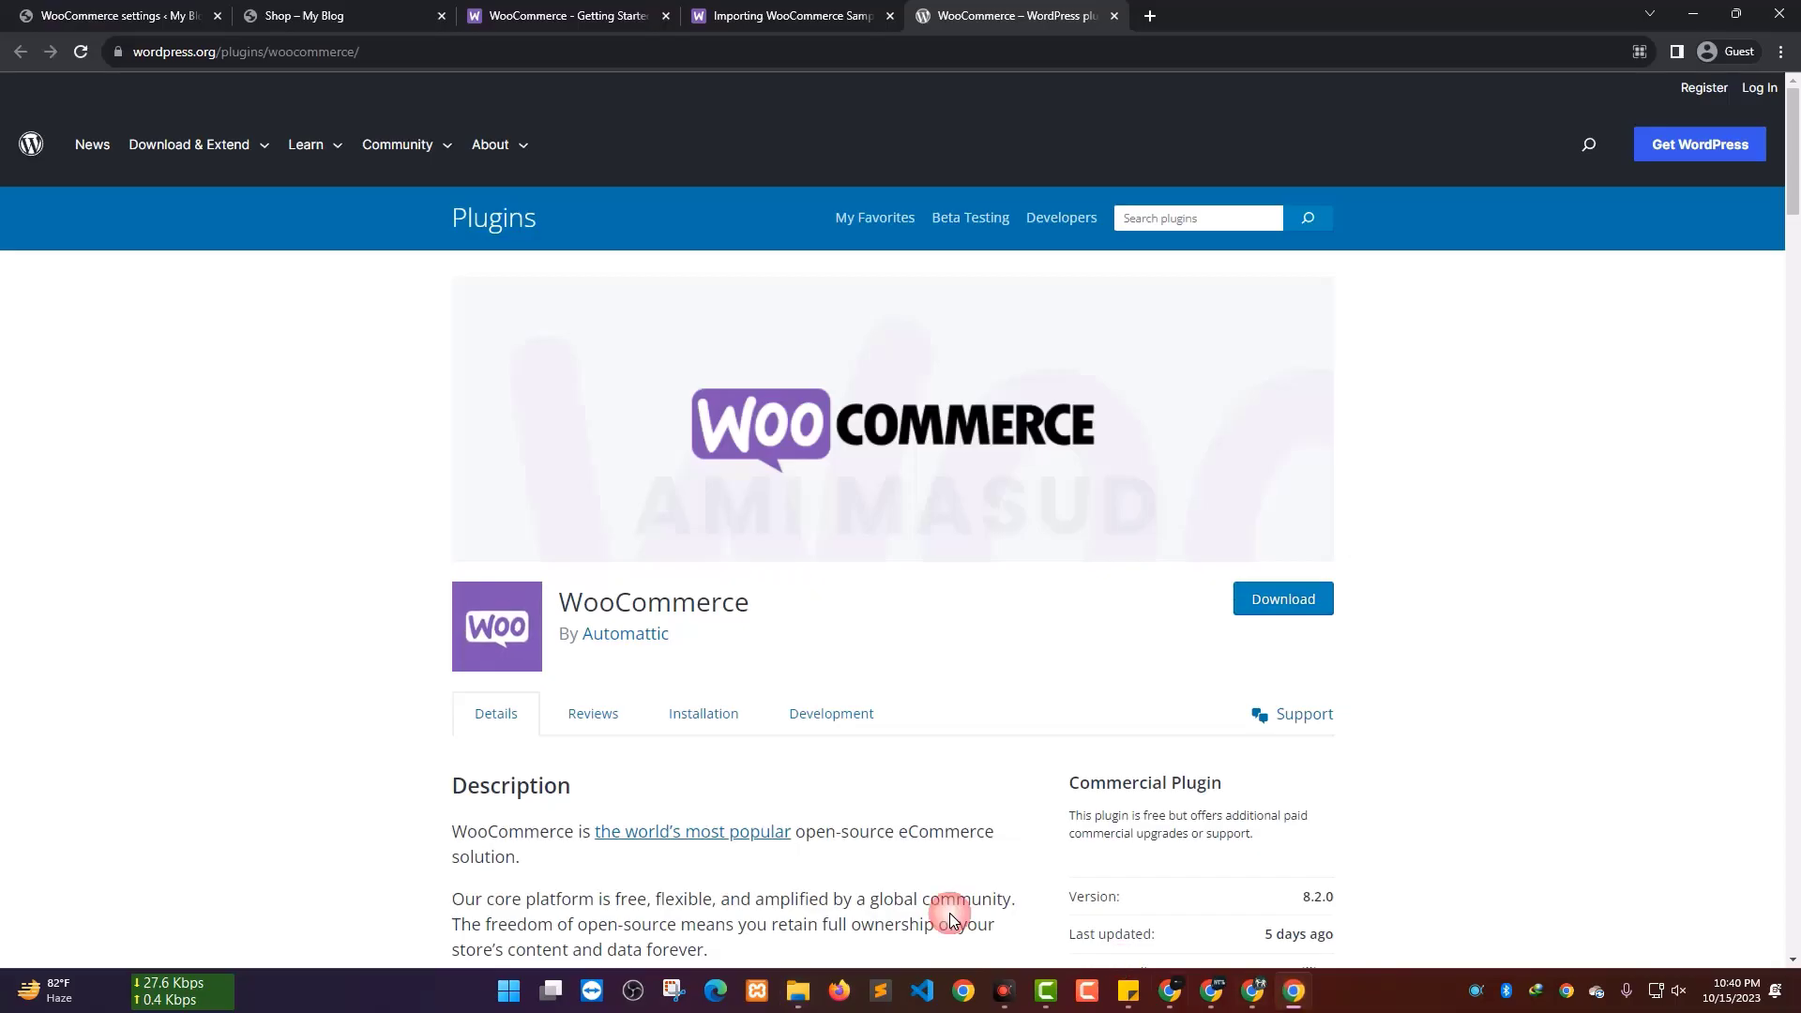
pyautogui.click(105, 17)
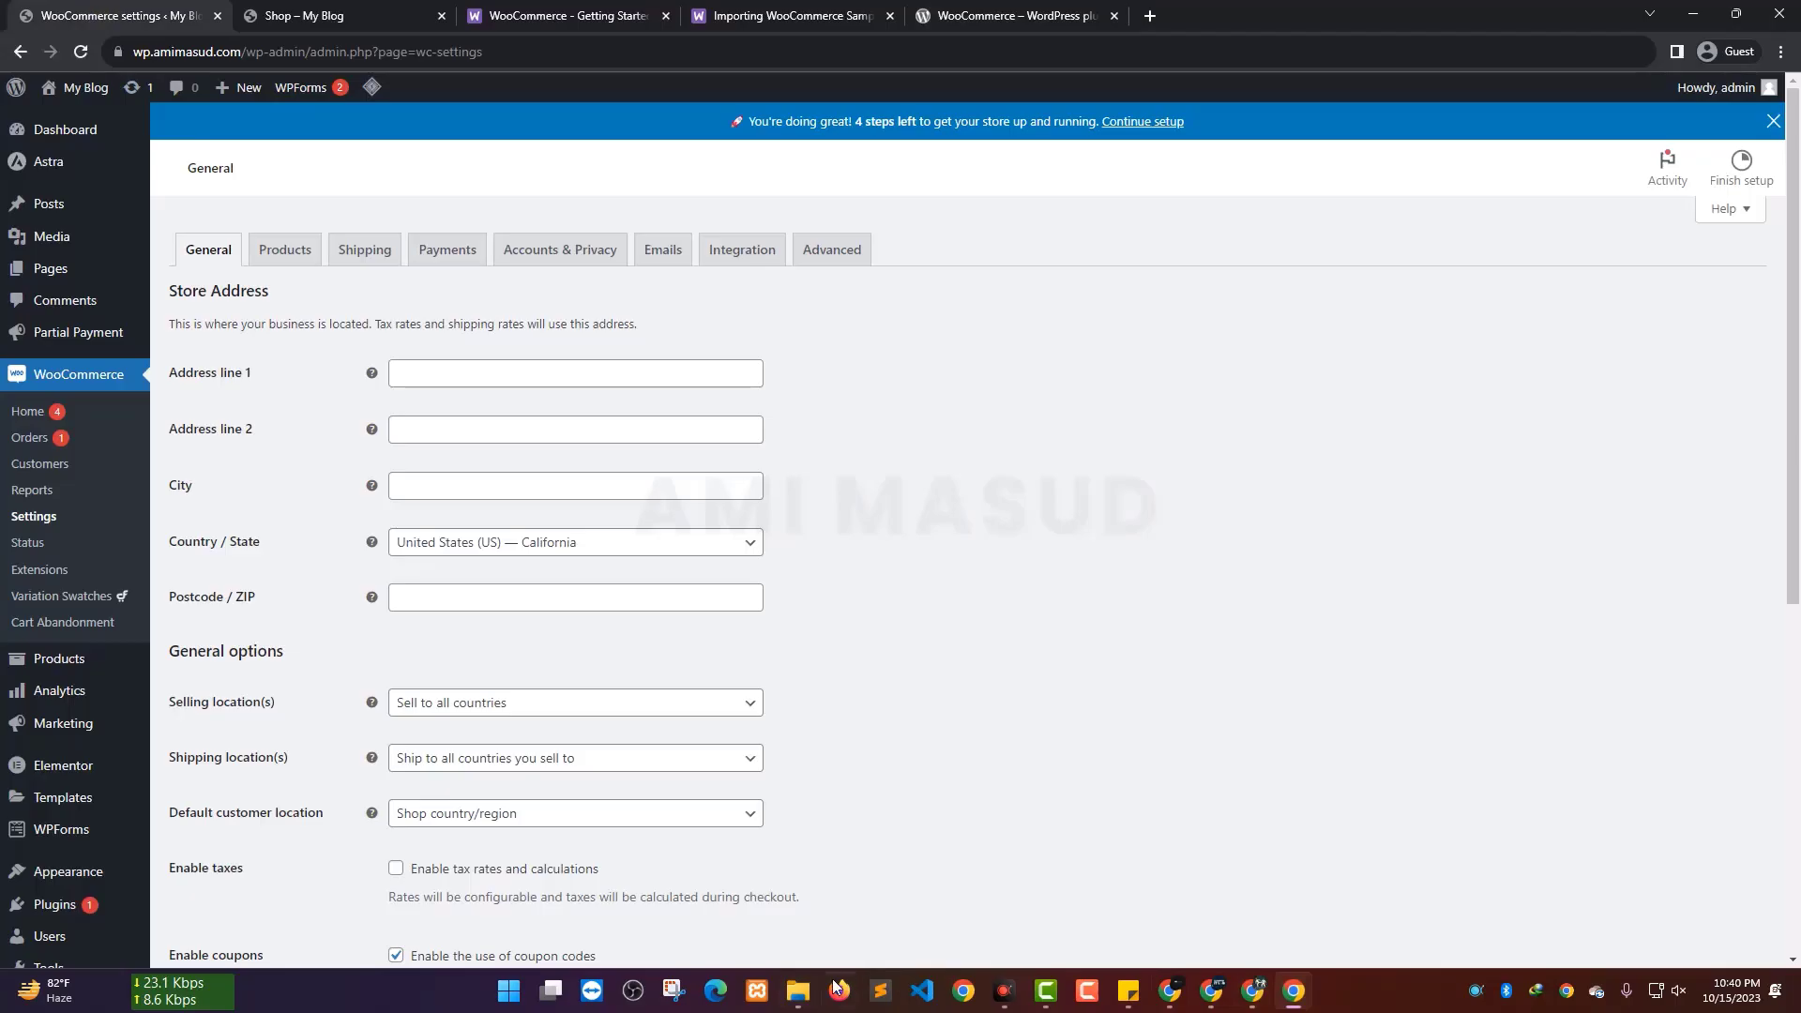
pyautogui.click(797, 990)
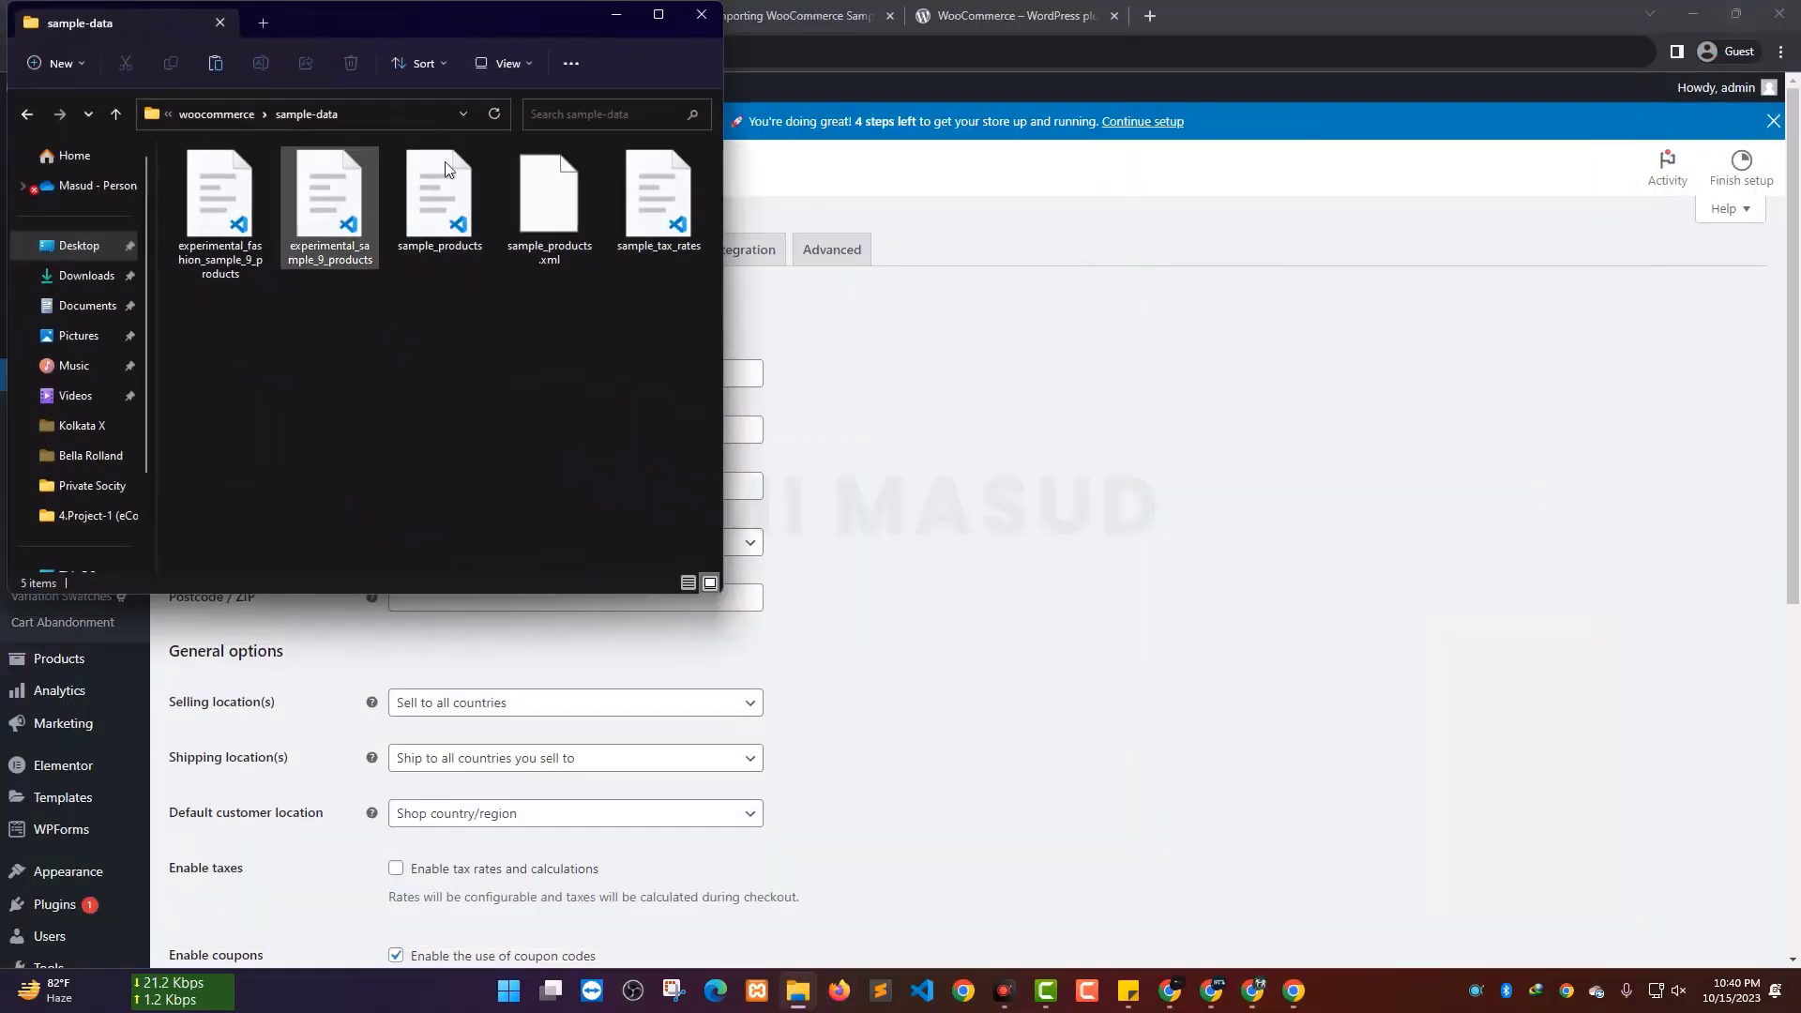
pyautogui.moveTo(483, 23); pyautogui.dragTo(1442, 277)
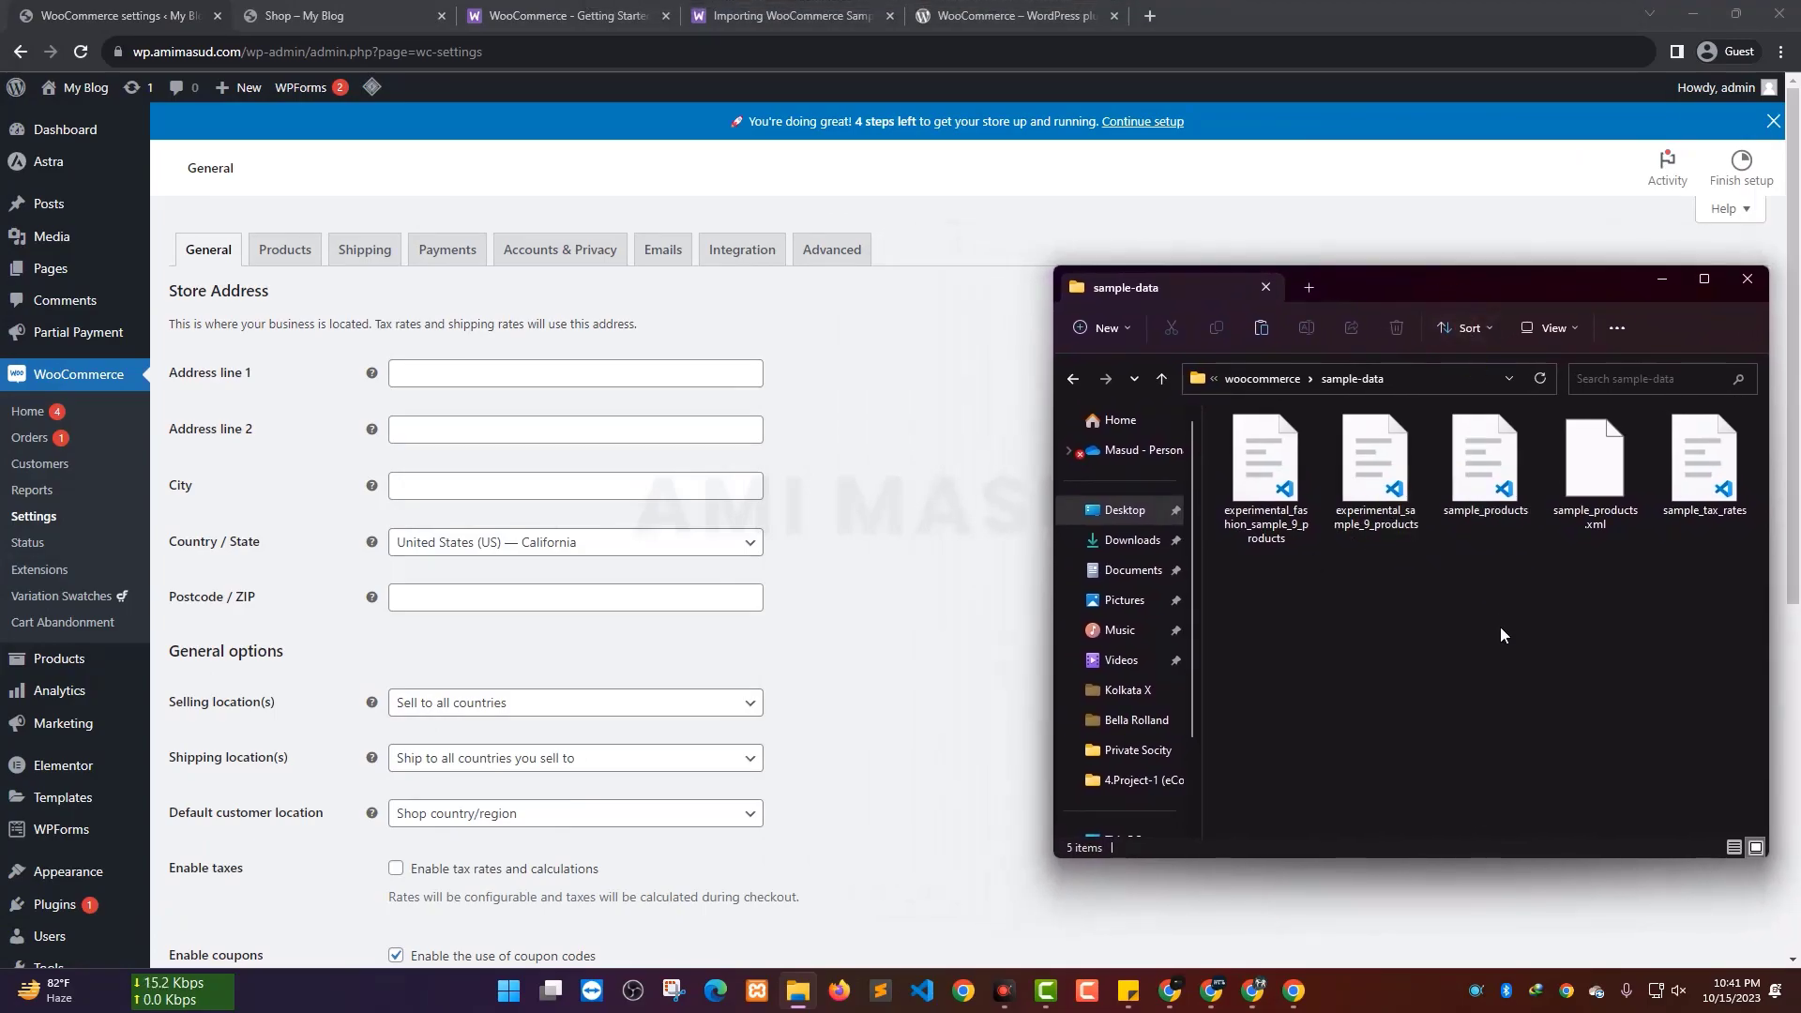
pyautogui.moveTo(1700, 551); pyautogui.dragTo(1273, 432)
pyautogui.click(1478, 693)
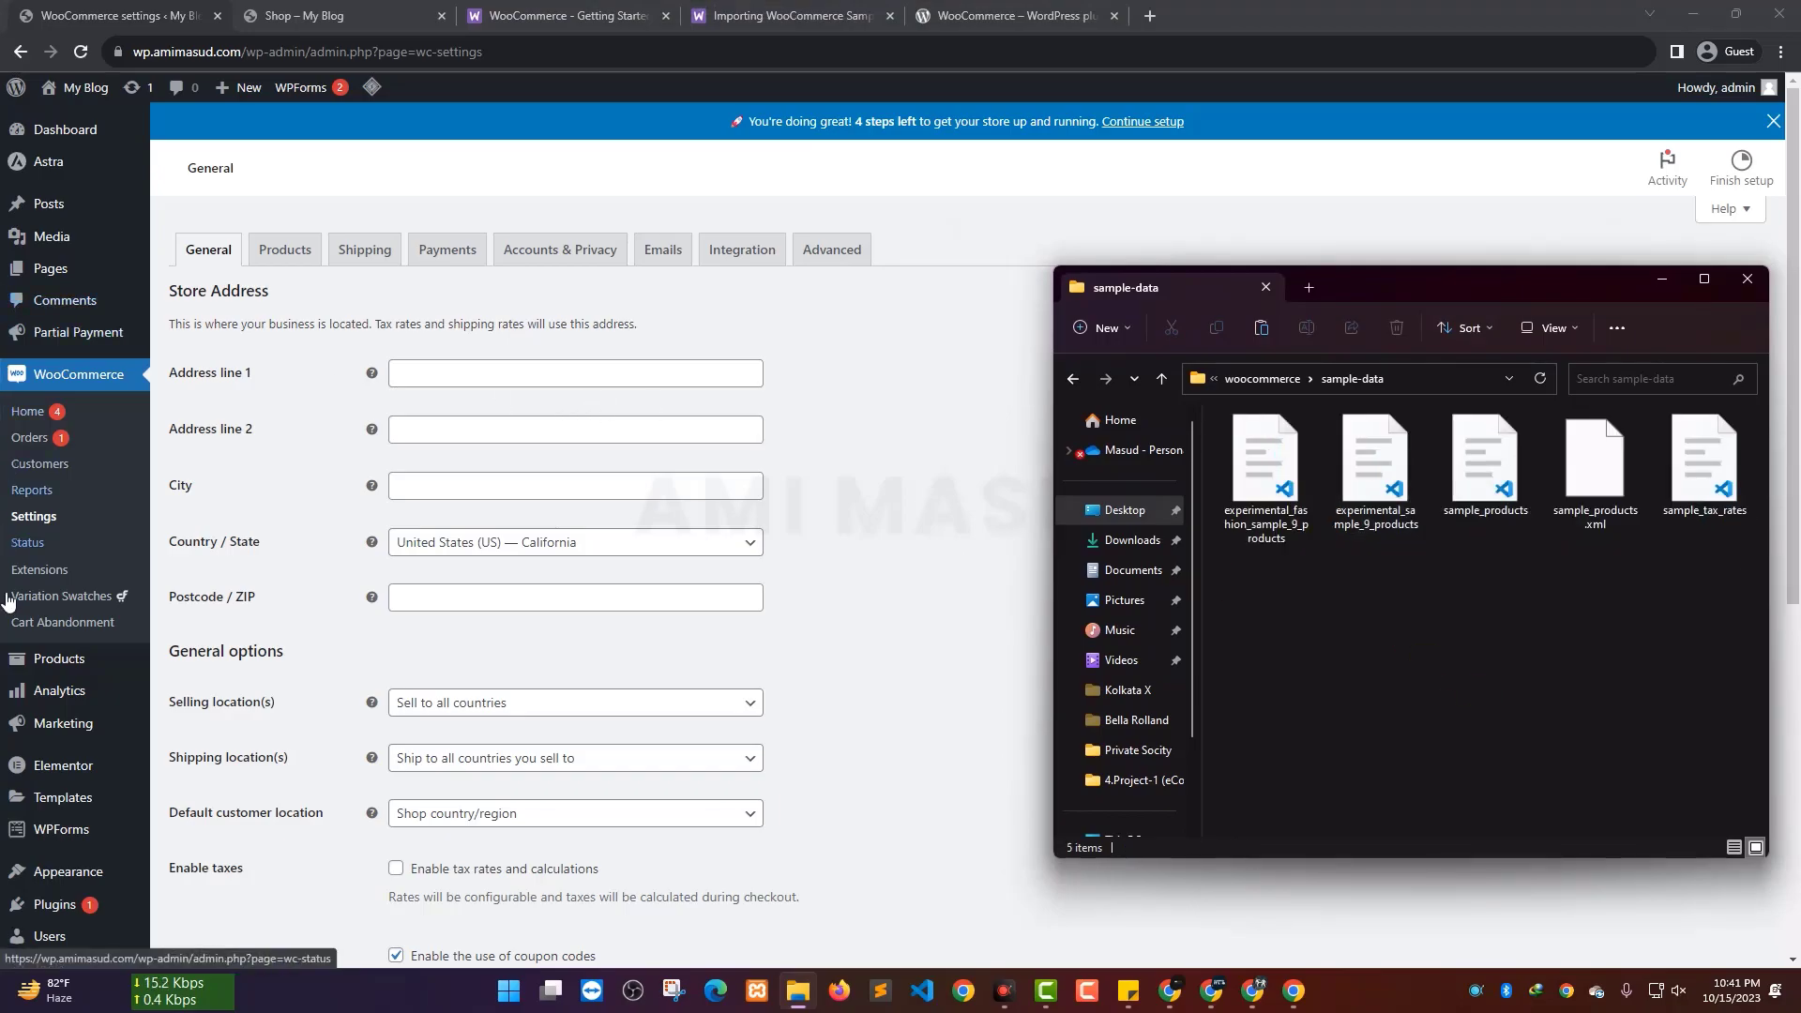
# Compare the WordPress.org WooCommerce plugin page, the store's WooCommerce settings page and the extracted sample-data folder
pyautogui.moveTo(54, 905)
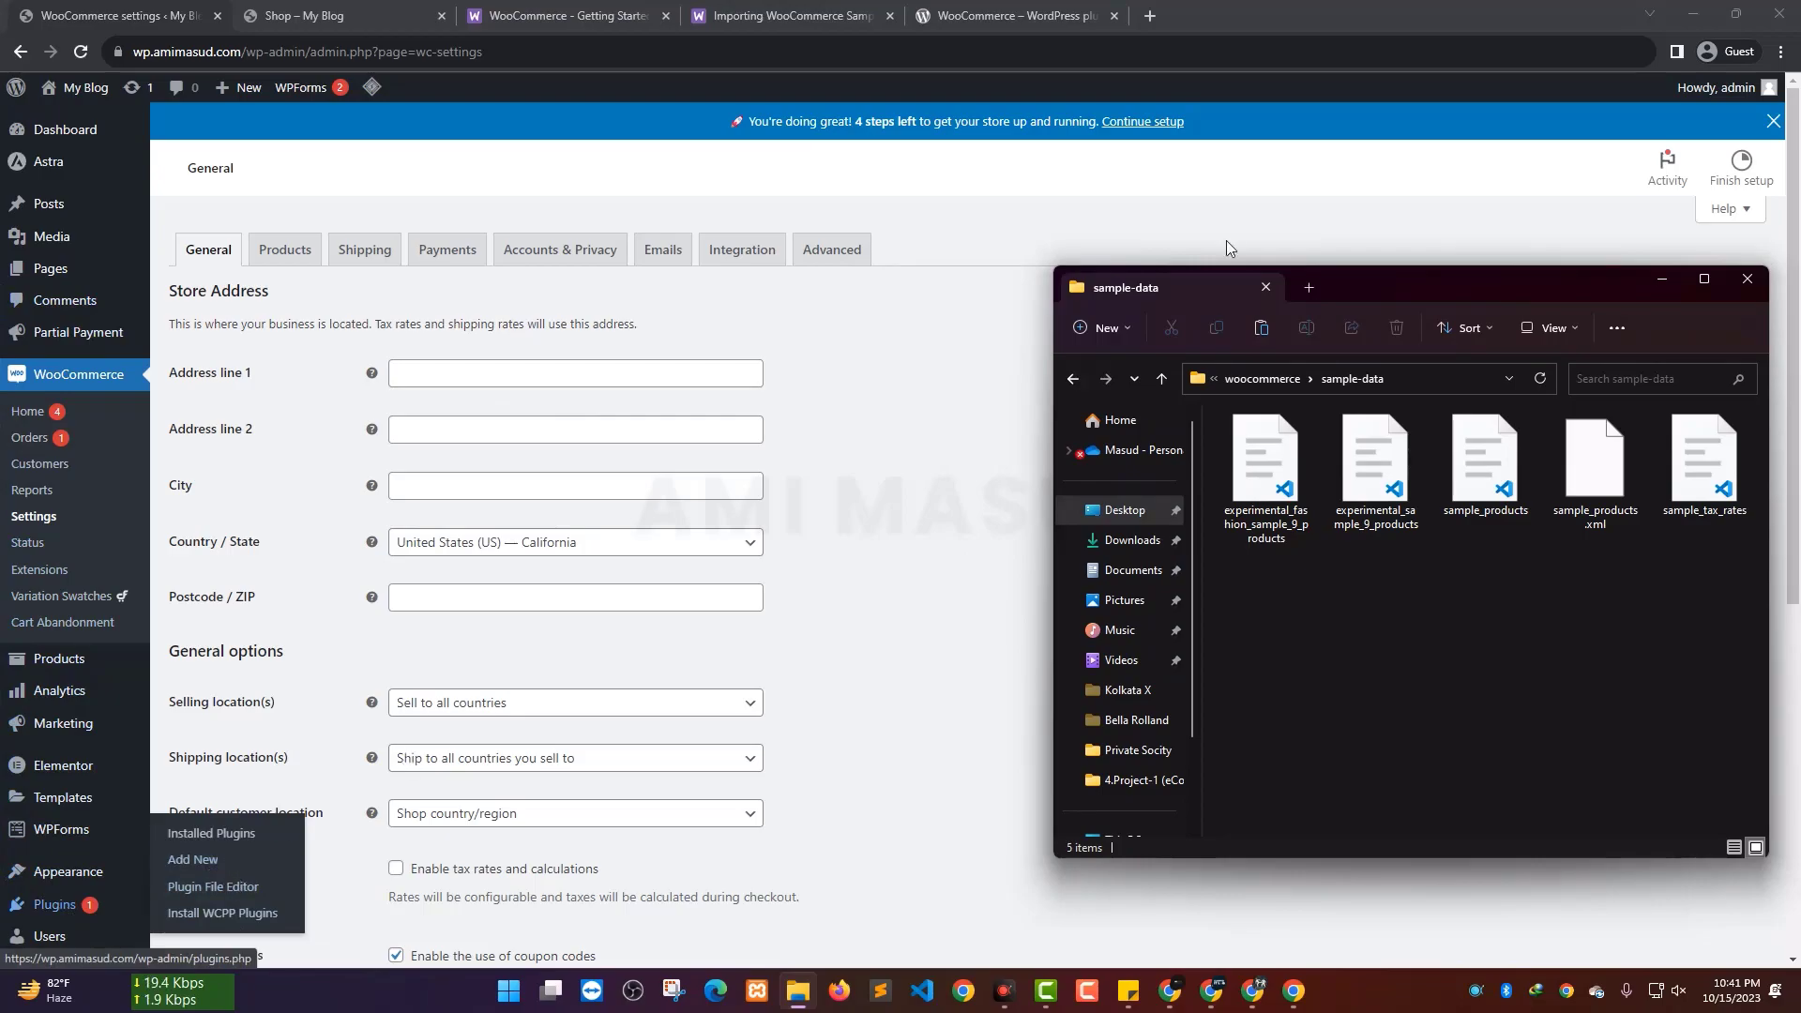
pyautogui.click(938, 15)
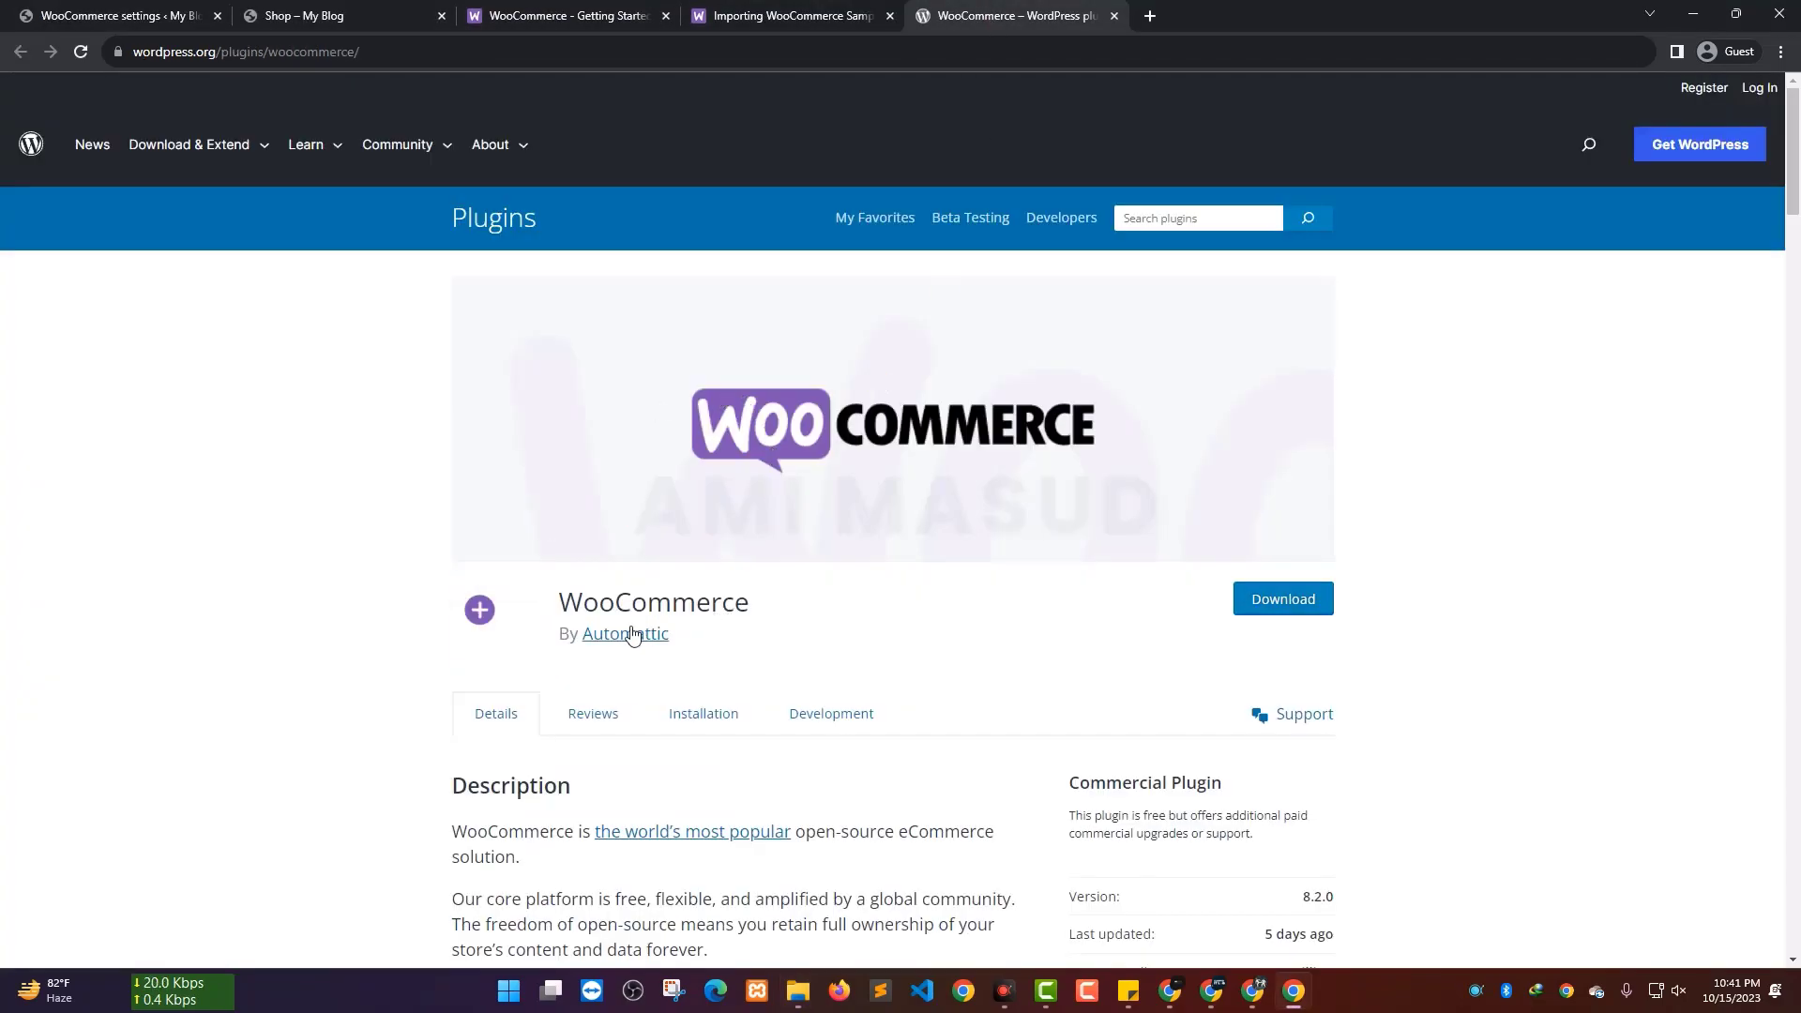
pyautogui.click(134, 12)
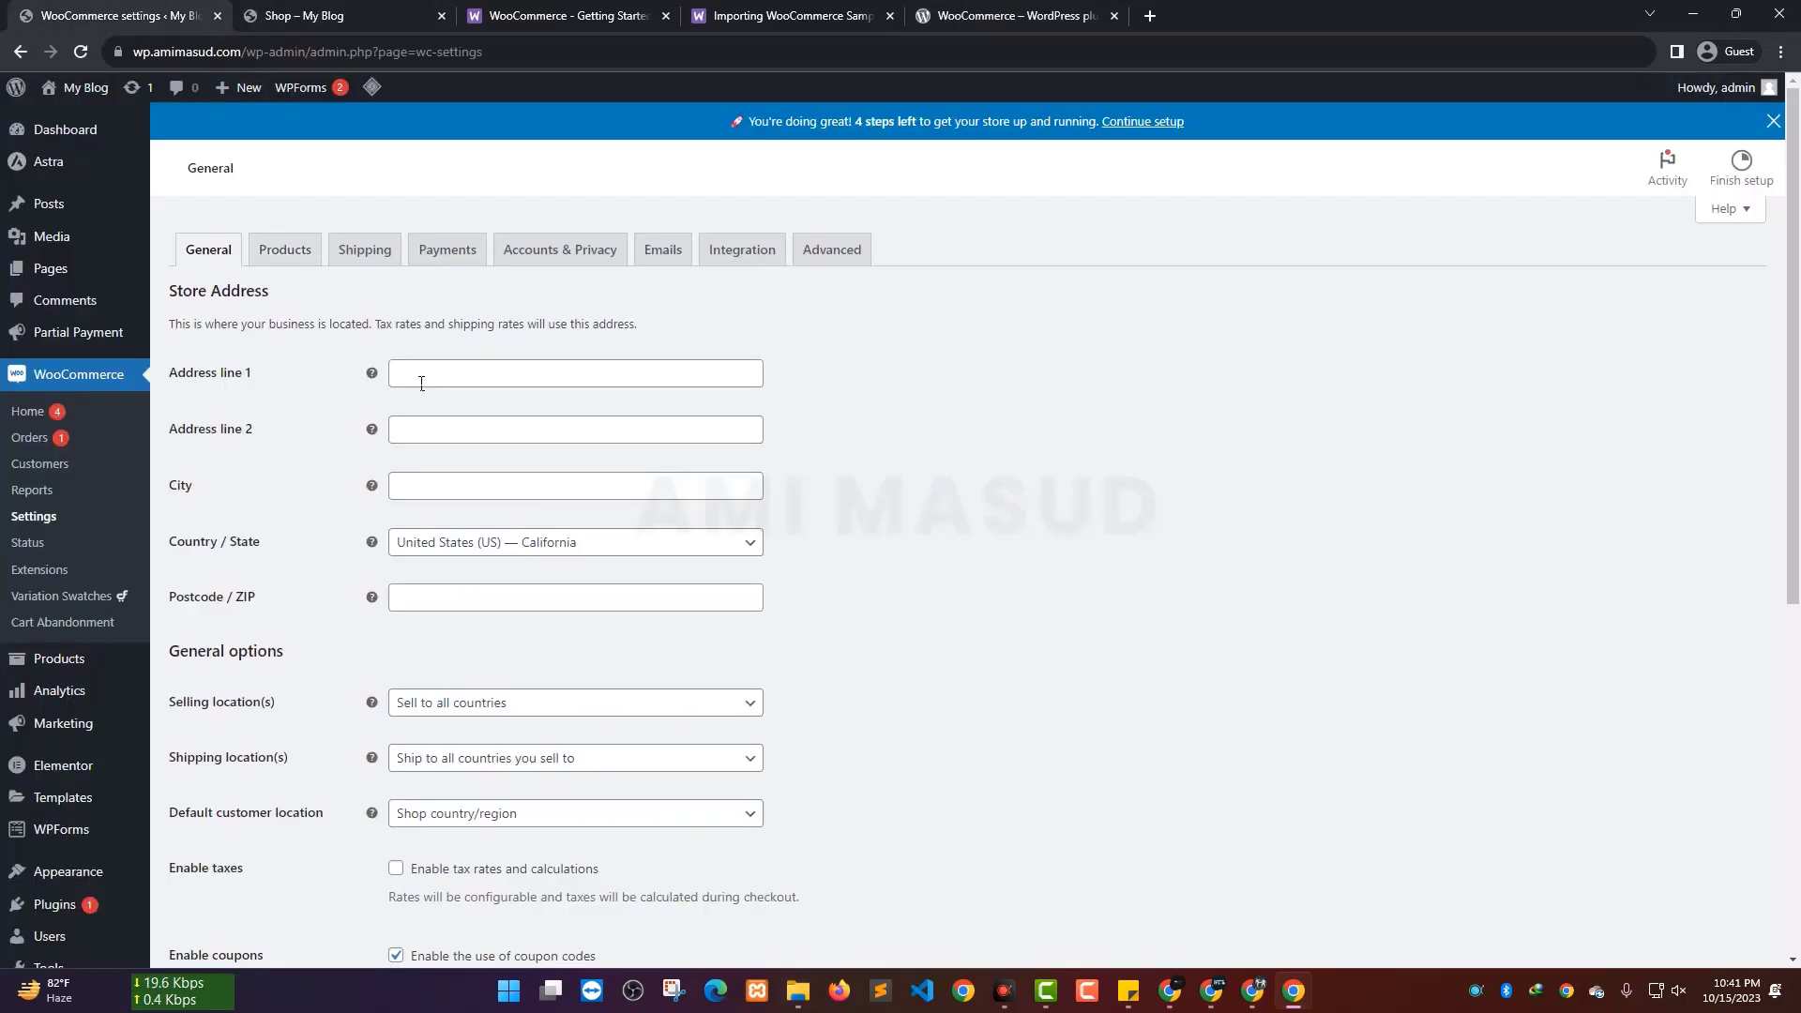
pyautogui.click(982, 20)
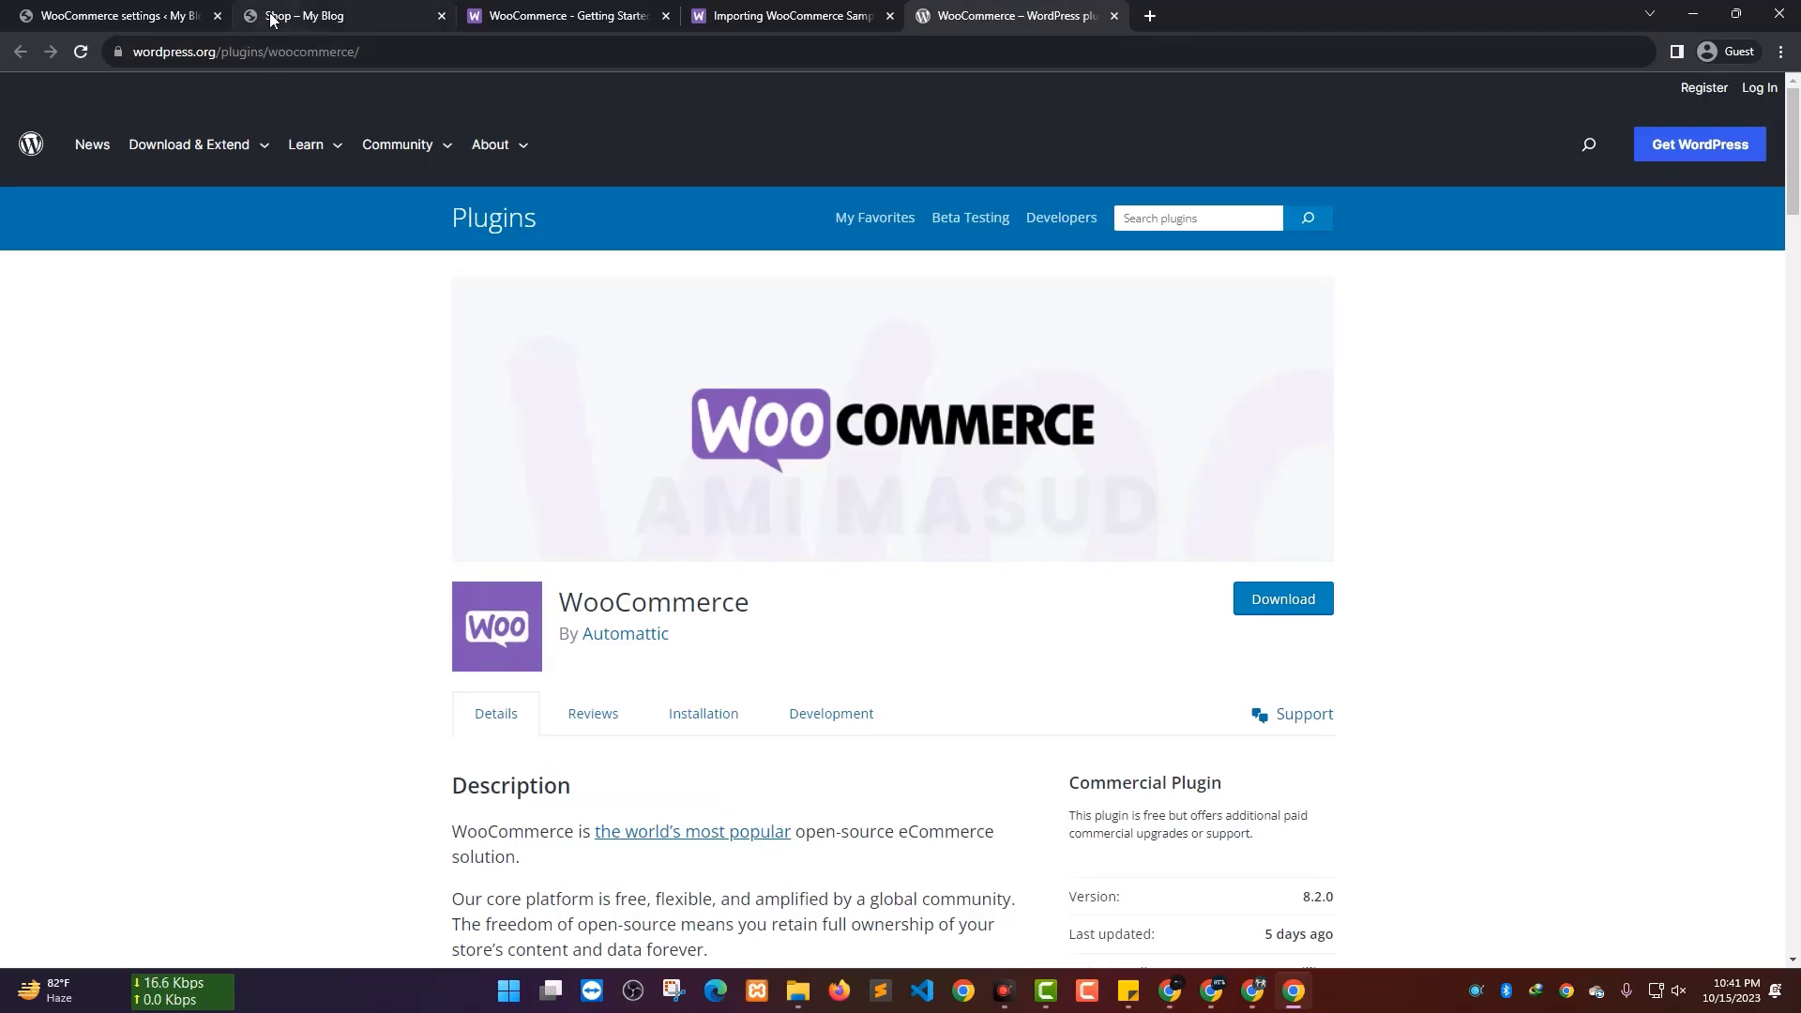
pyautogui.click(139, 9)
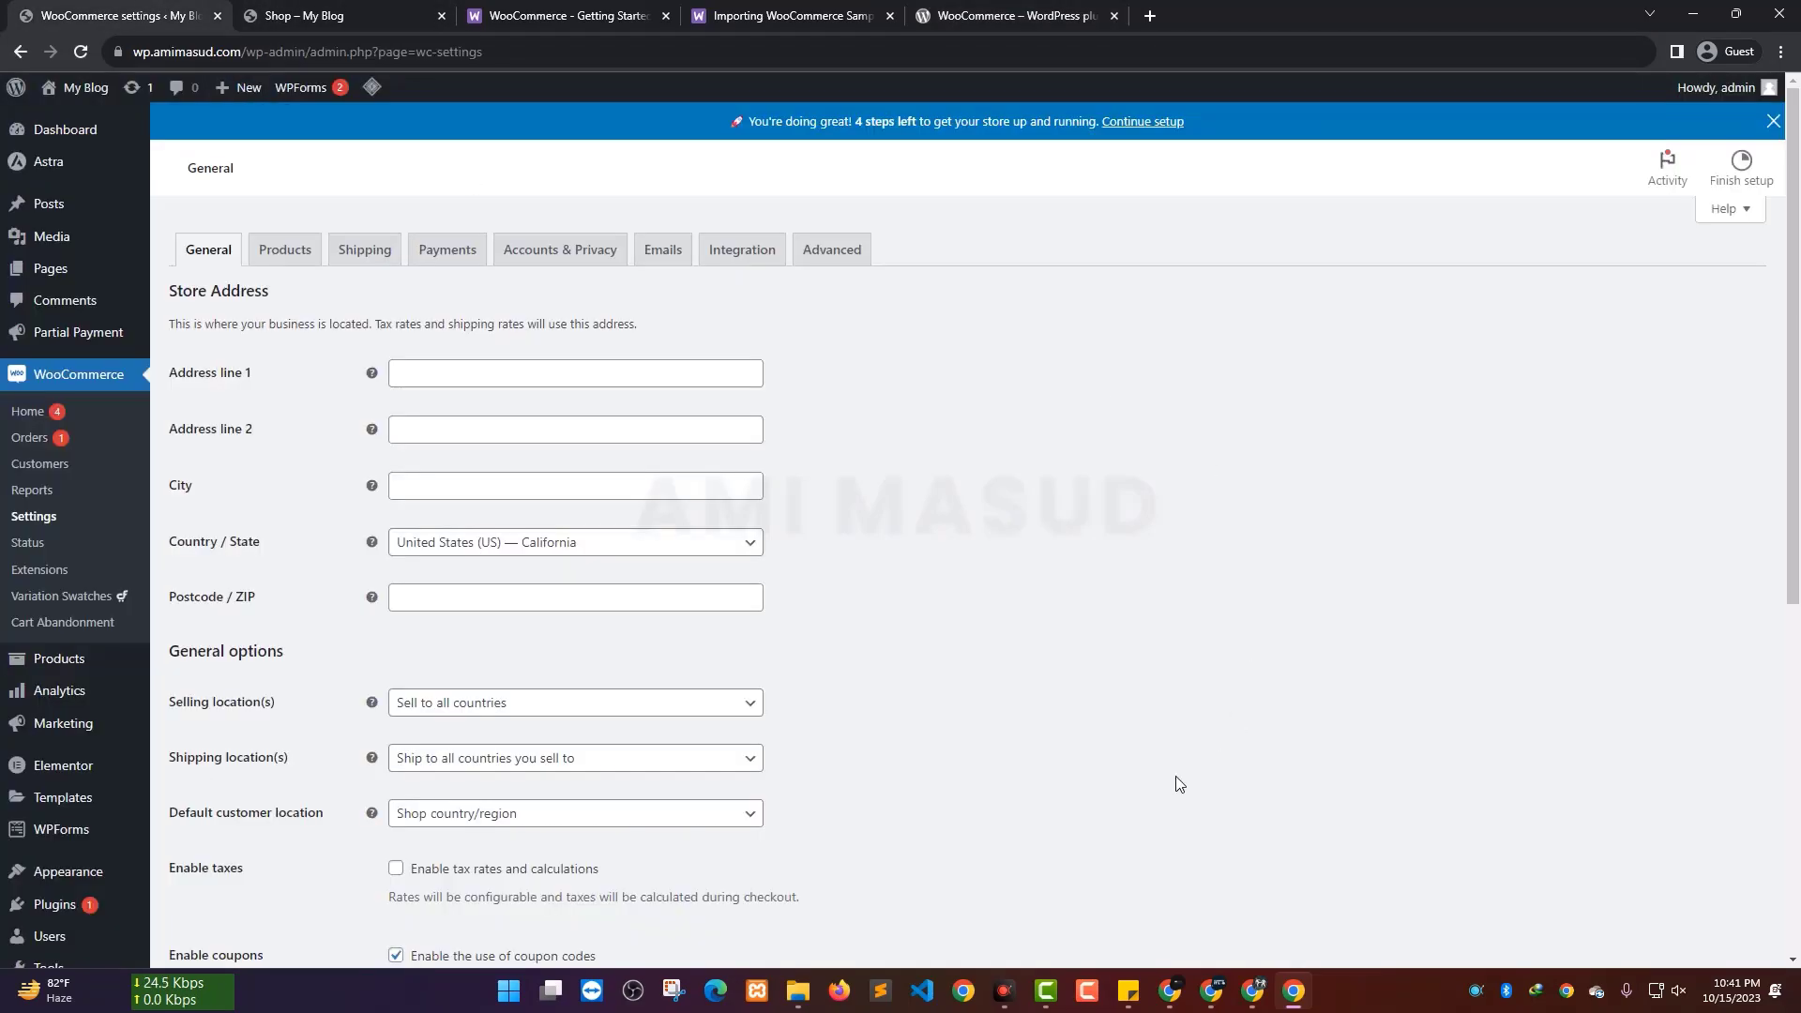
pyautogui.click(797, 991)
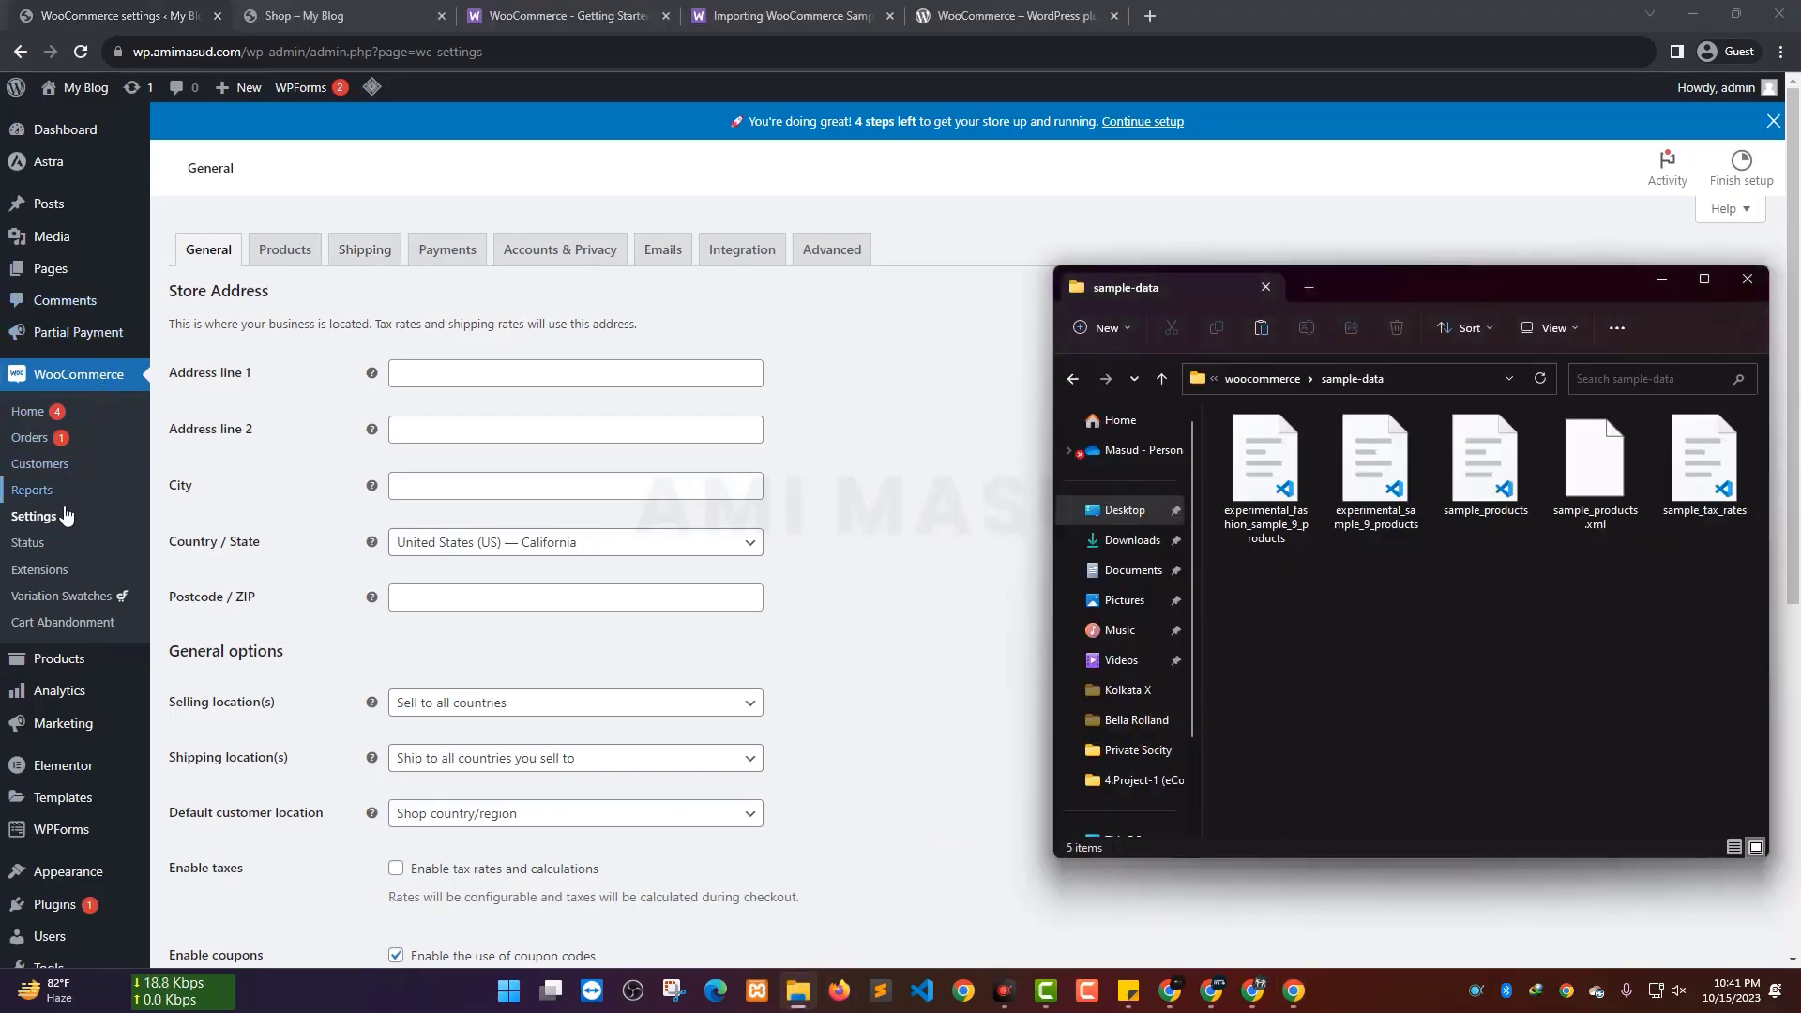
pyautogui.click(1052, 9)
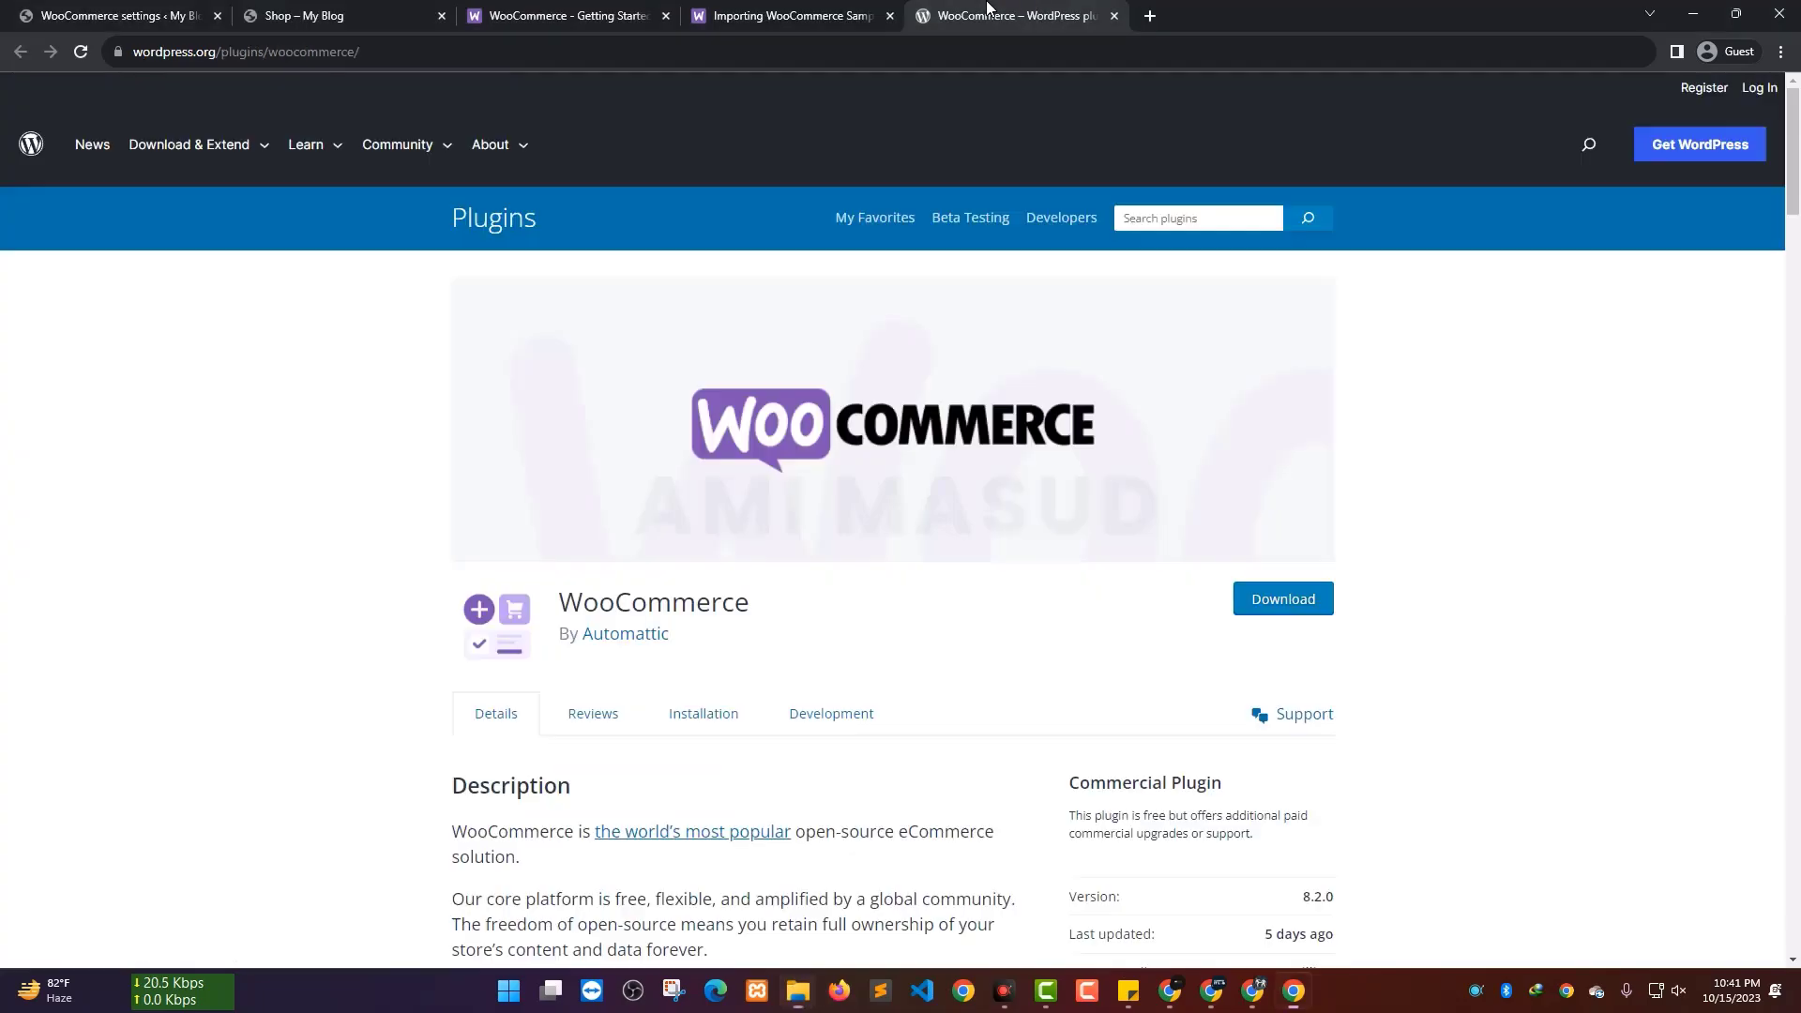
# Review the Importing WooCommerce Sample Data documentation, covering the file location, setup wizard import and import through Products
pyautogui.click(747, 10)
pyautogui.scroll(-2, 1053, 504)
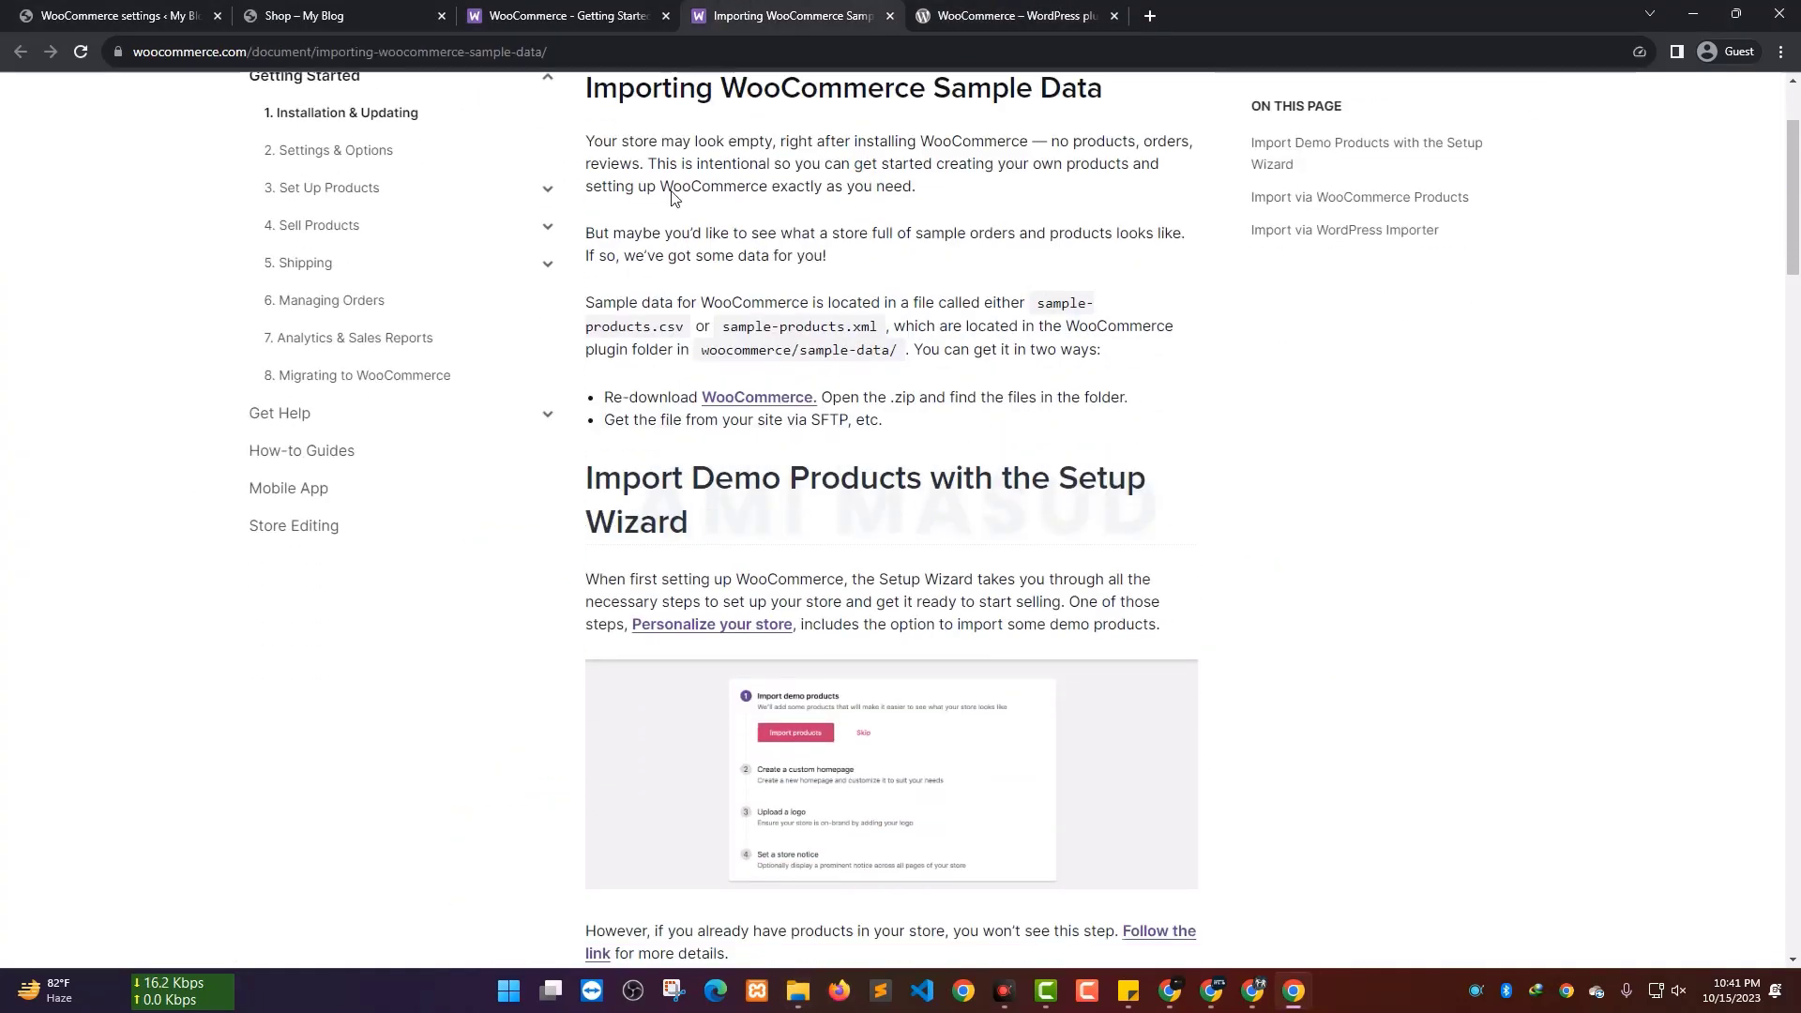
pyautogui.scroll(-3, 1263, 290)
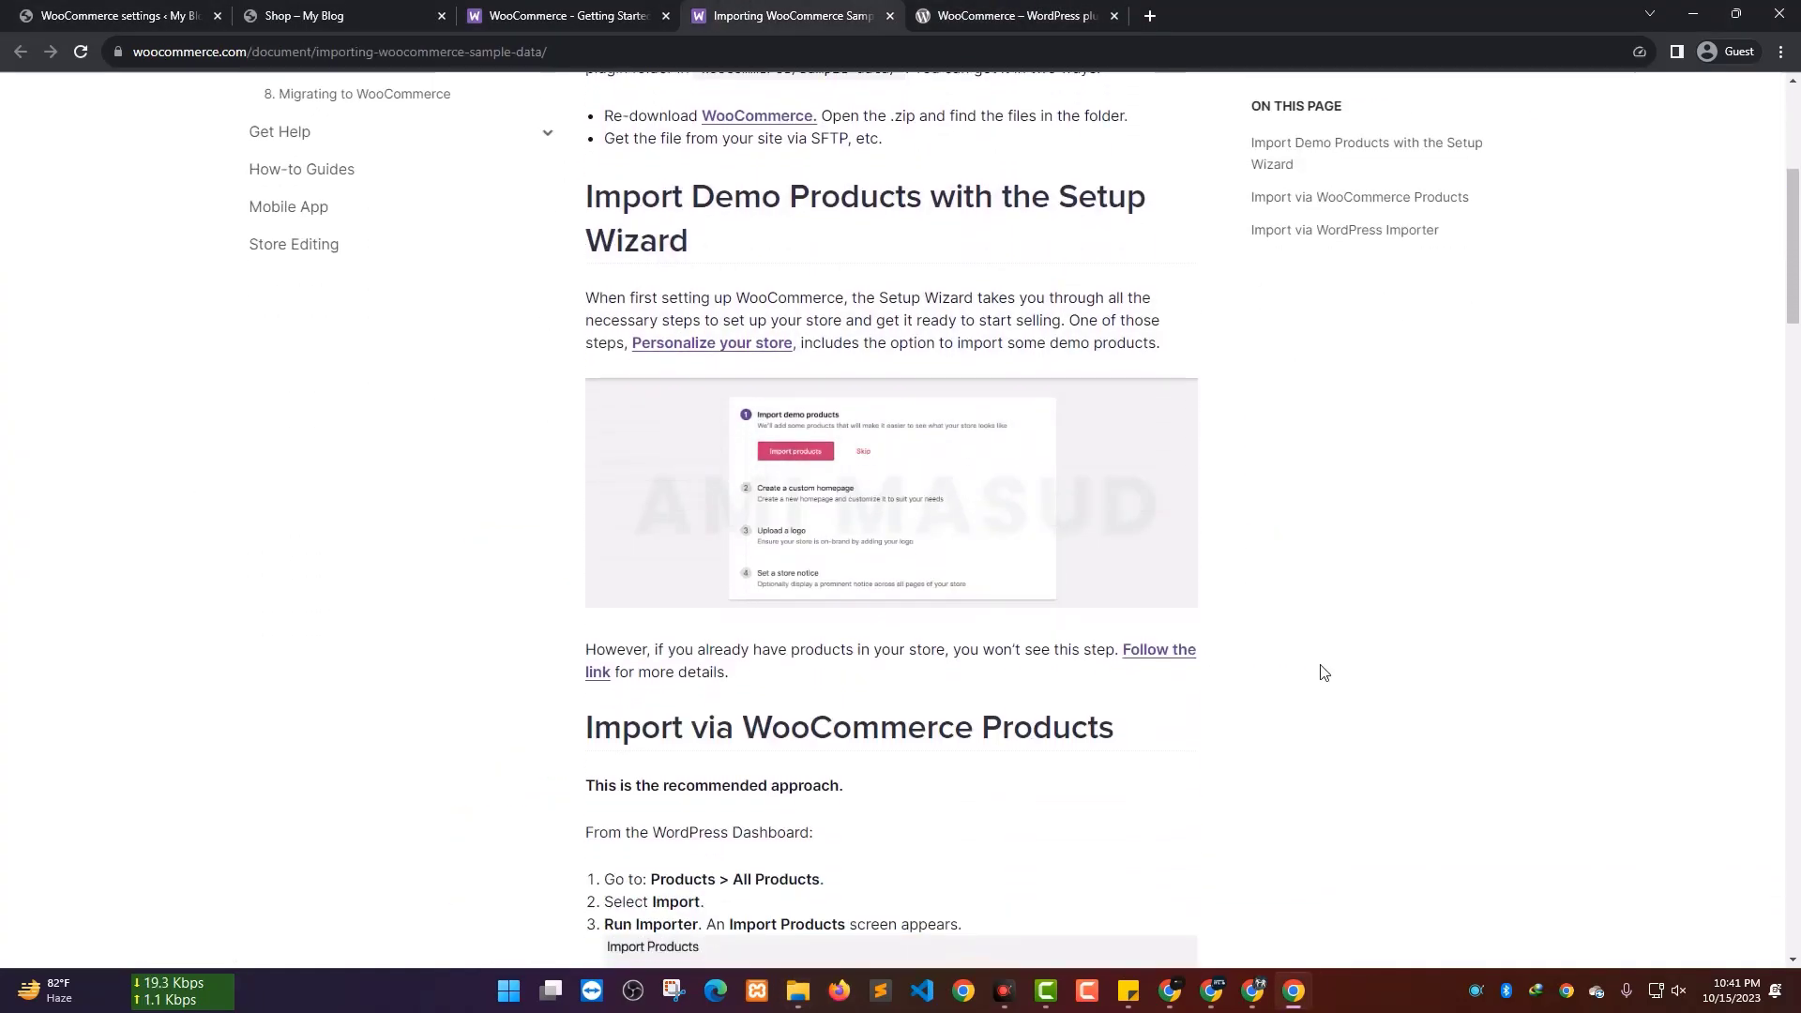
pyautogui.scroll(-4, 1323, 671)
pyautogui.scroll(7, 1290, 643)
pyautogui.scroll(-2, 1293, 647)
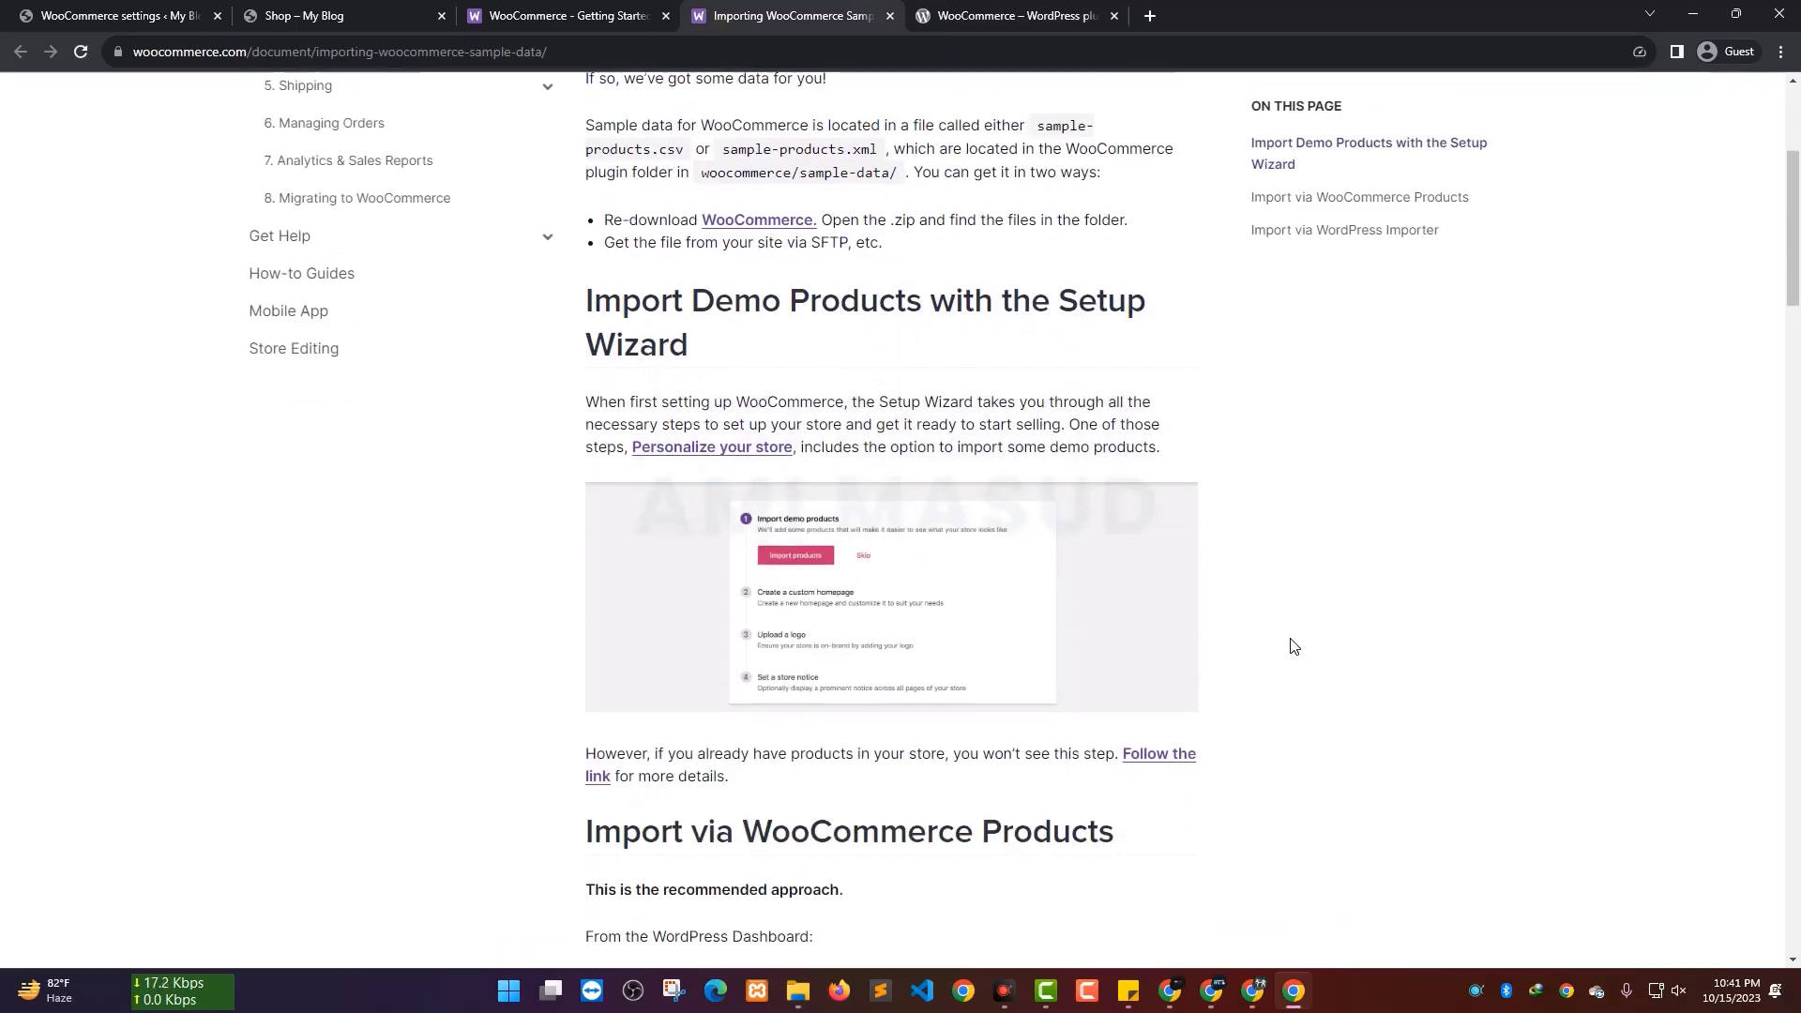
# Open the documentation's "Personalize your store" link in a new tab and look over the WooCommerce Setup page
pyautogui.rightClick(741, 441)
pyautogui.click(773, 454)
pyautogui.click(1018, 16)
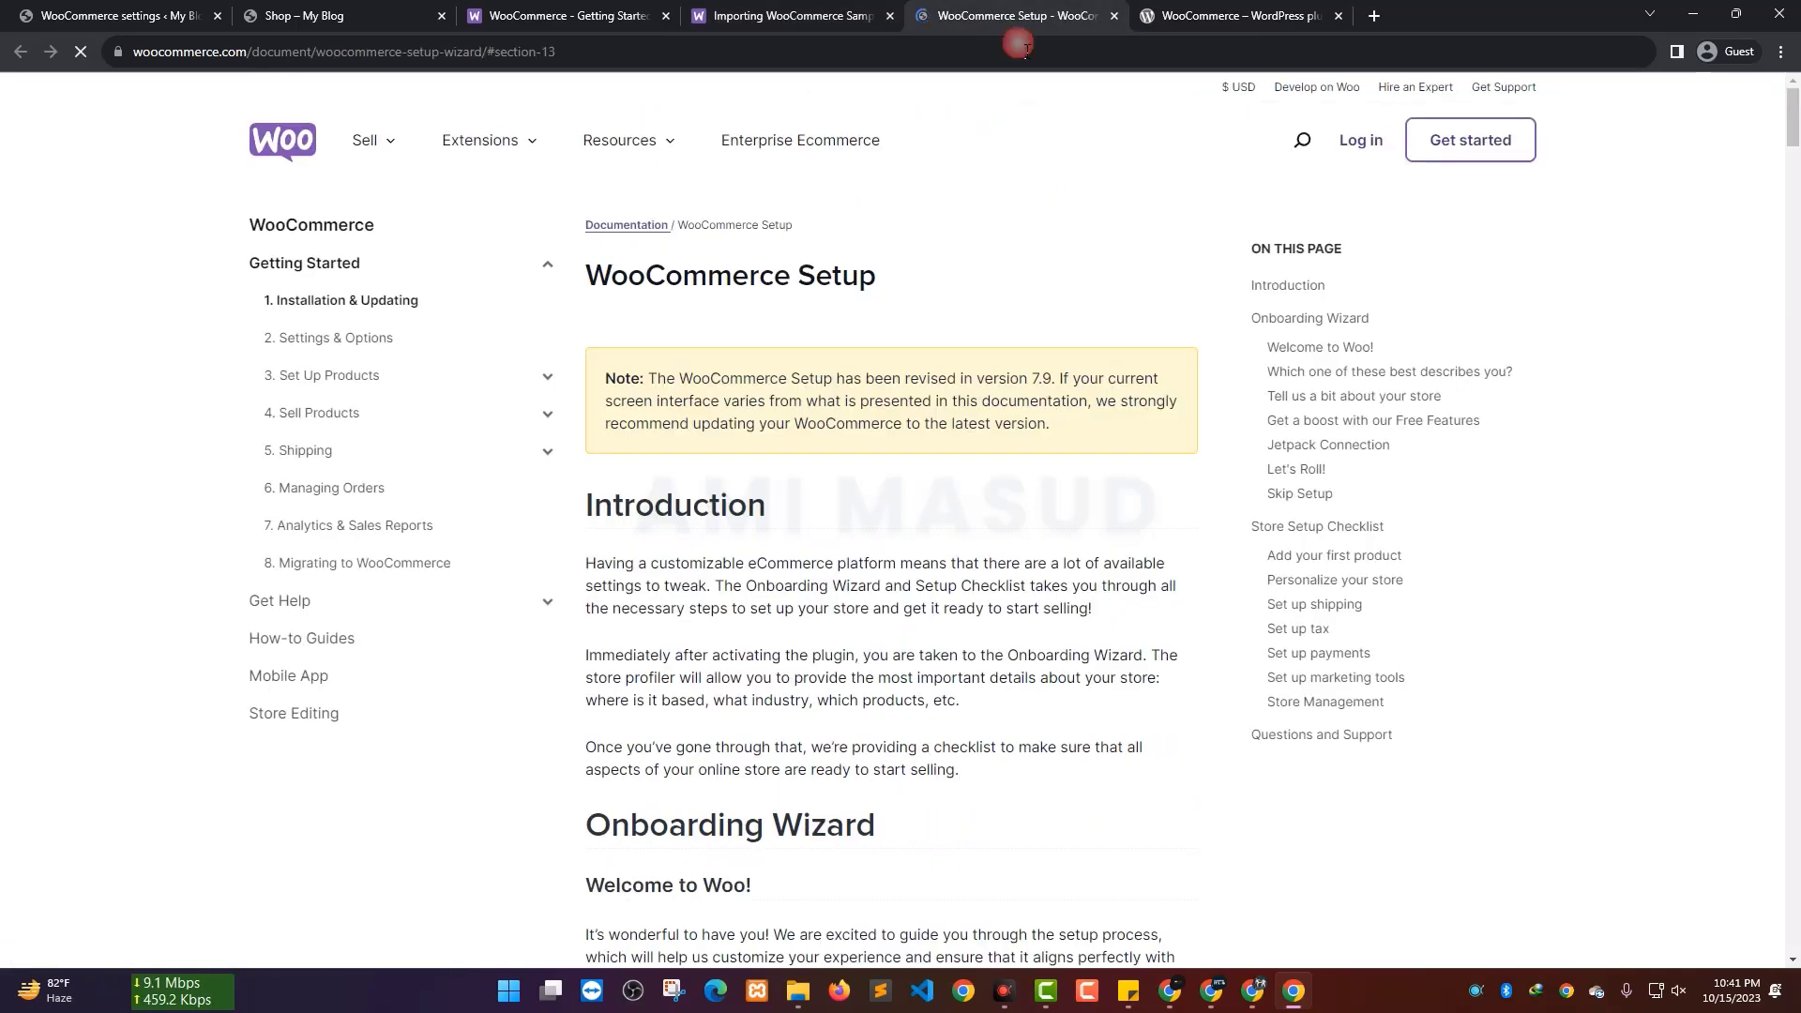
pyautogui.scroll(-6, 841, 455)
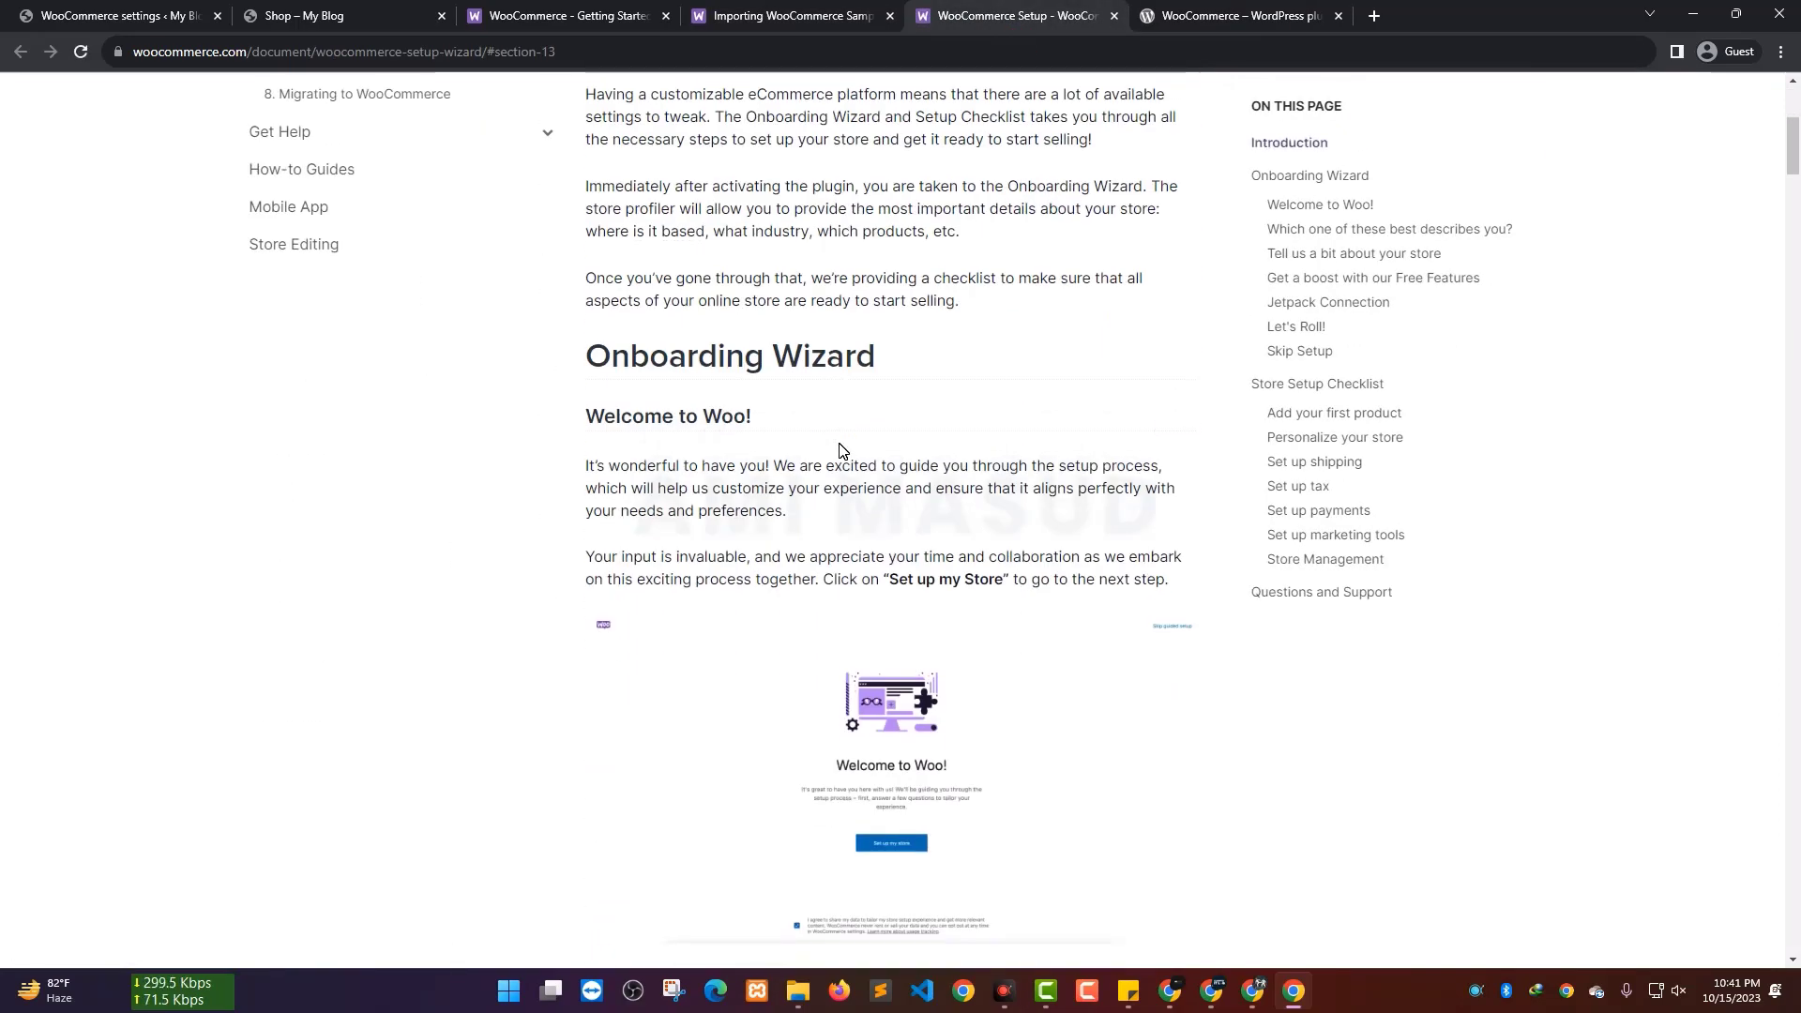
pyautogui.scroll(7, 848, 413)
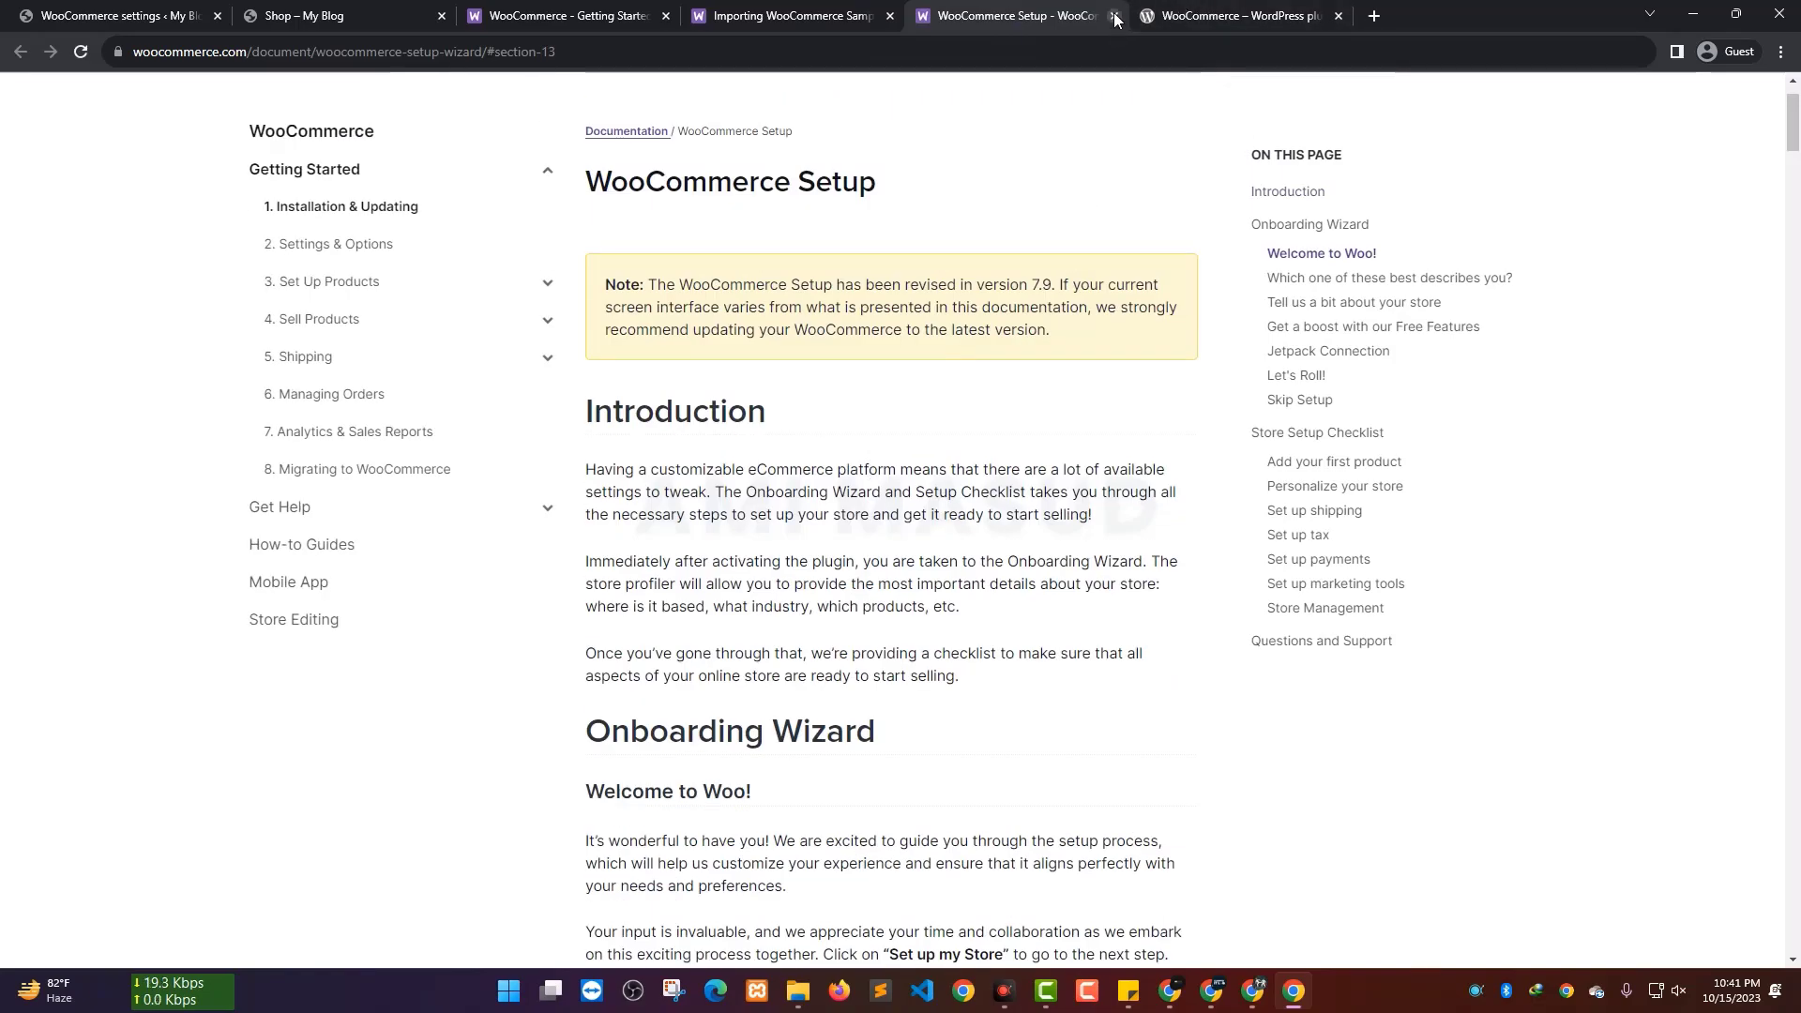
# Close the WooCommerce Setup documentation page and open the Import tools page in the store's WordPress admin
pyautogui.hotkey('ctrl', 'w')
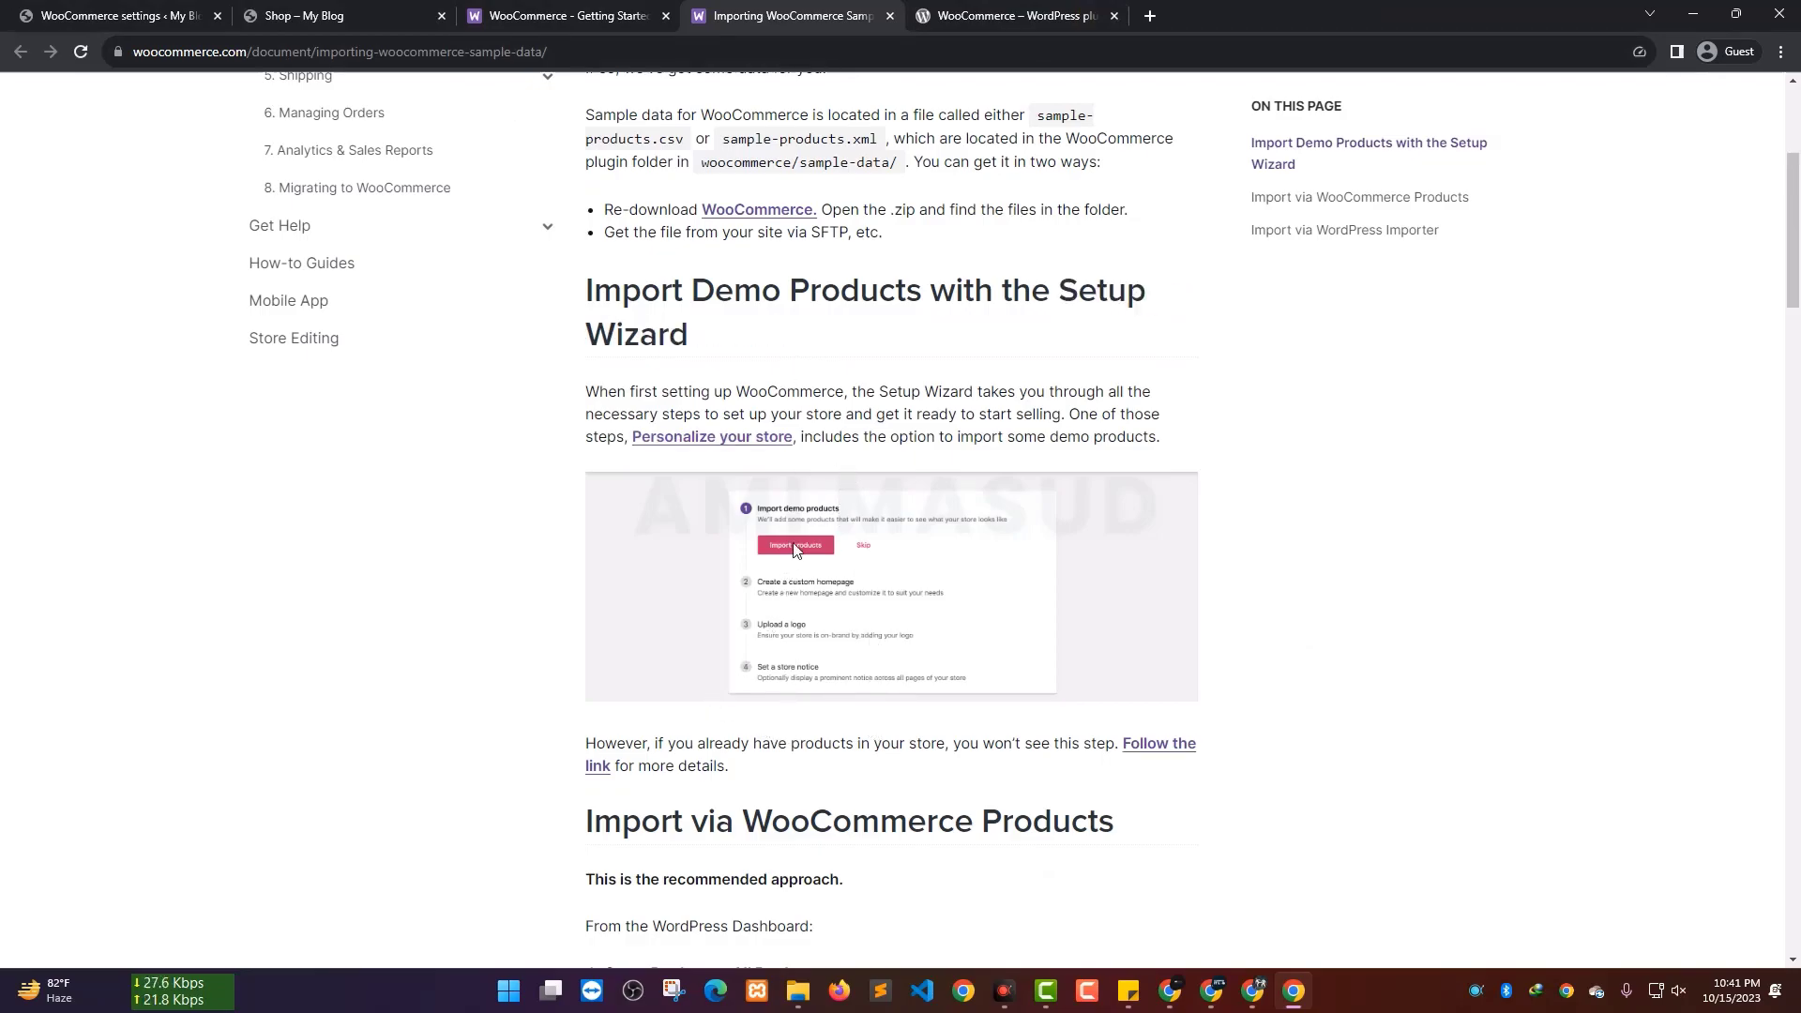
pyautogui.click(70, 11)
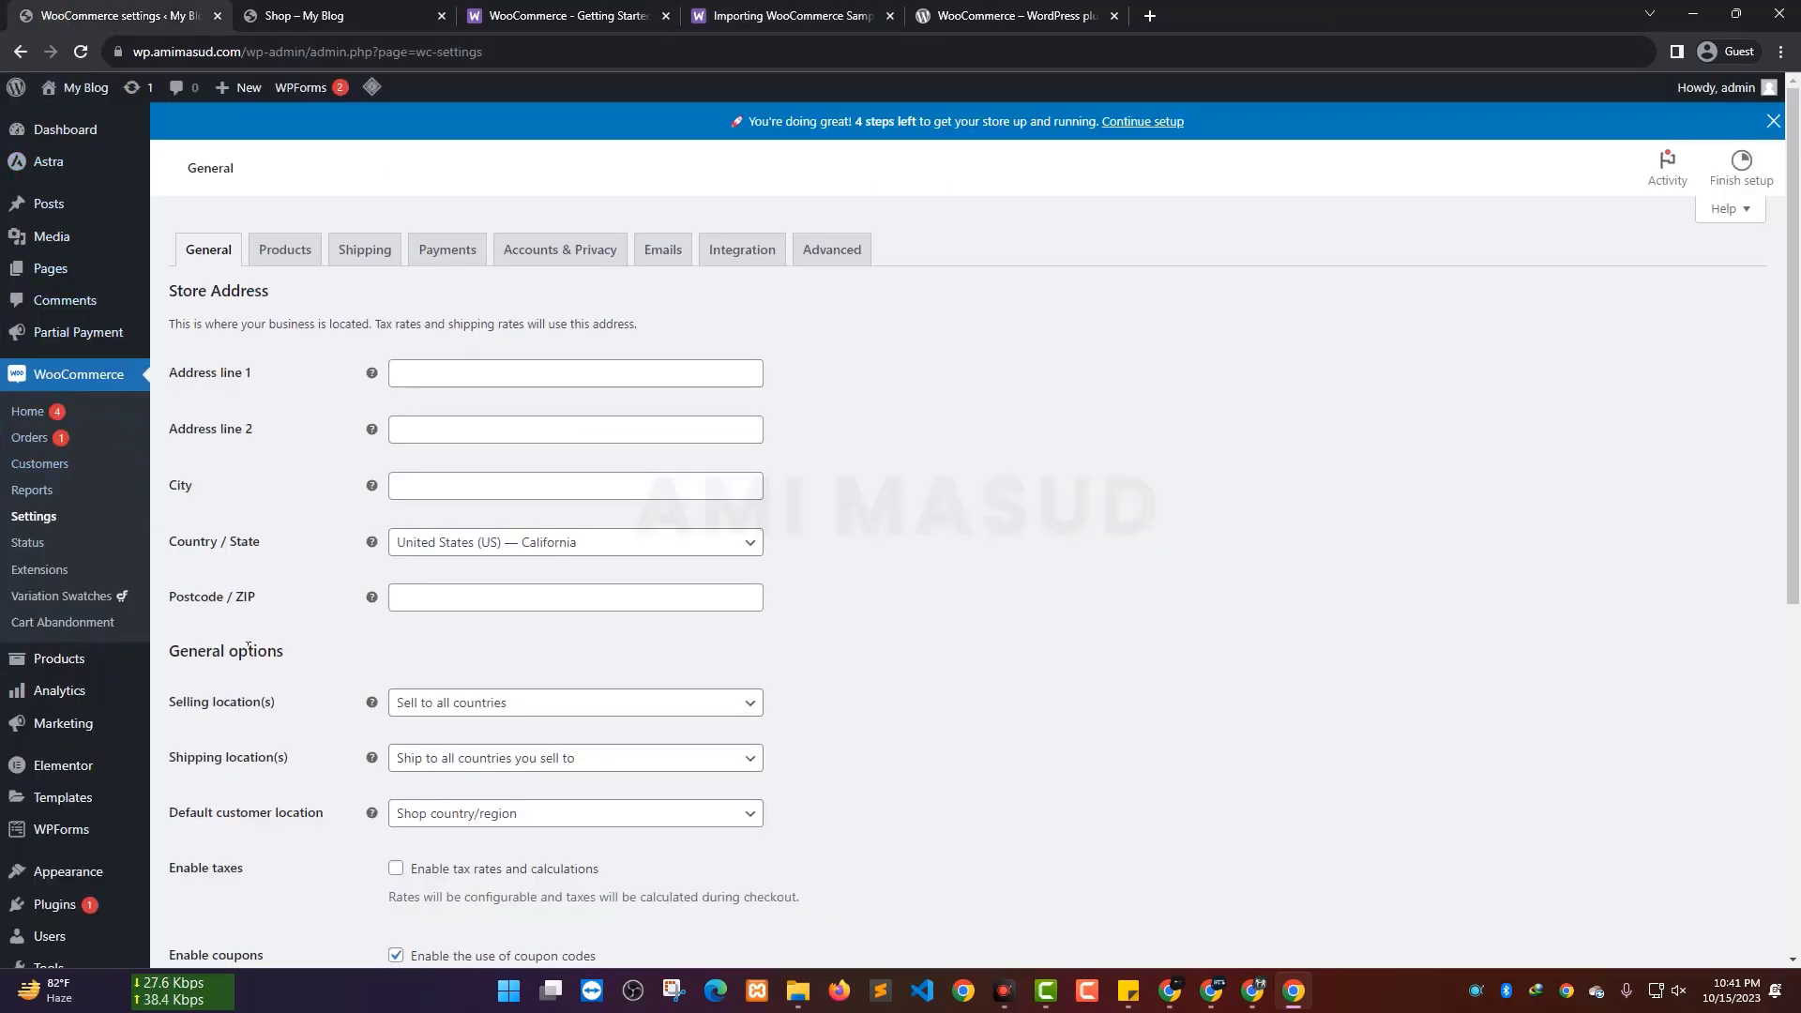
pyautogui.moveTo(62, 877)
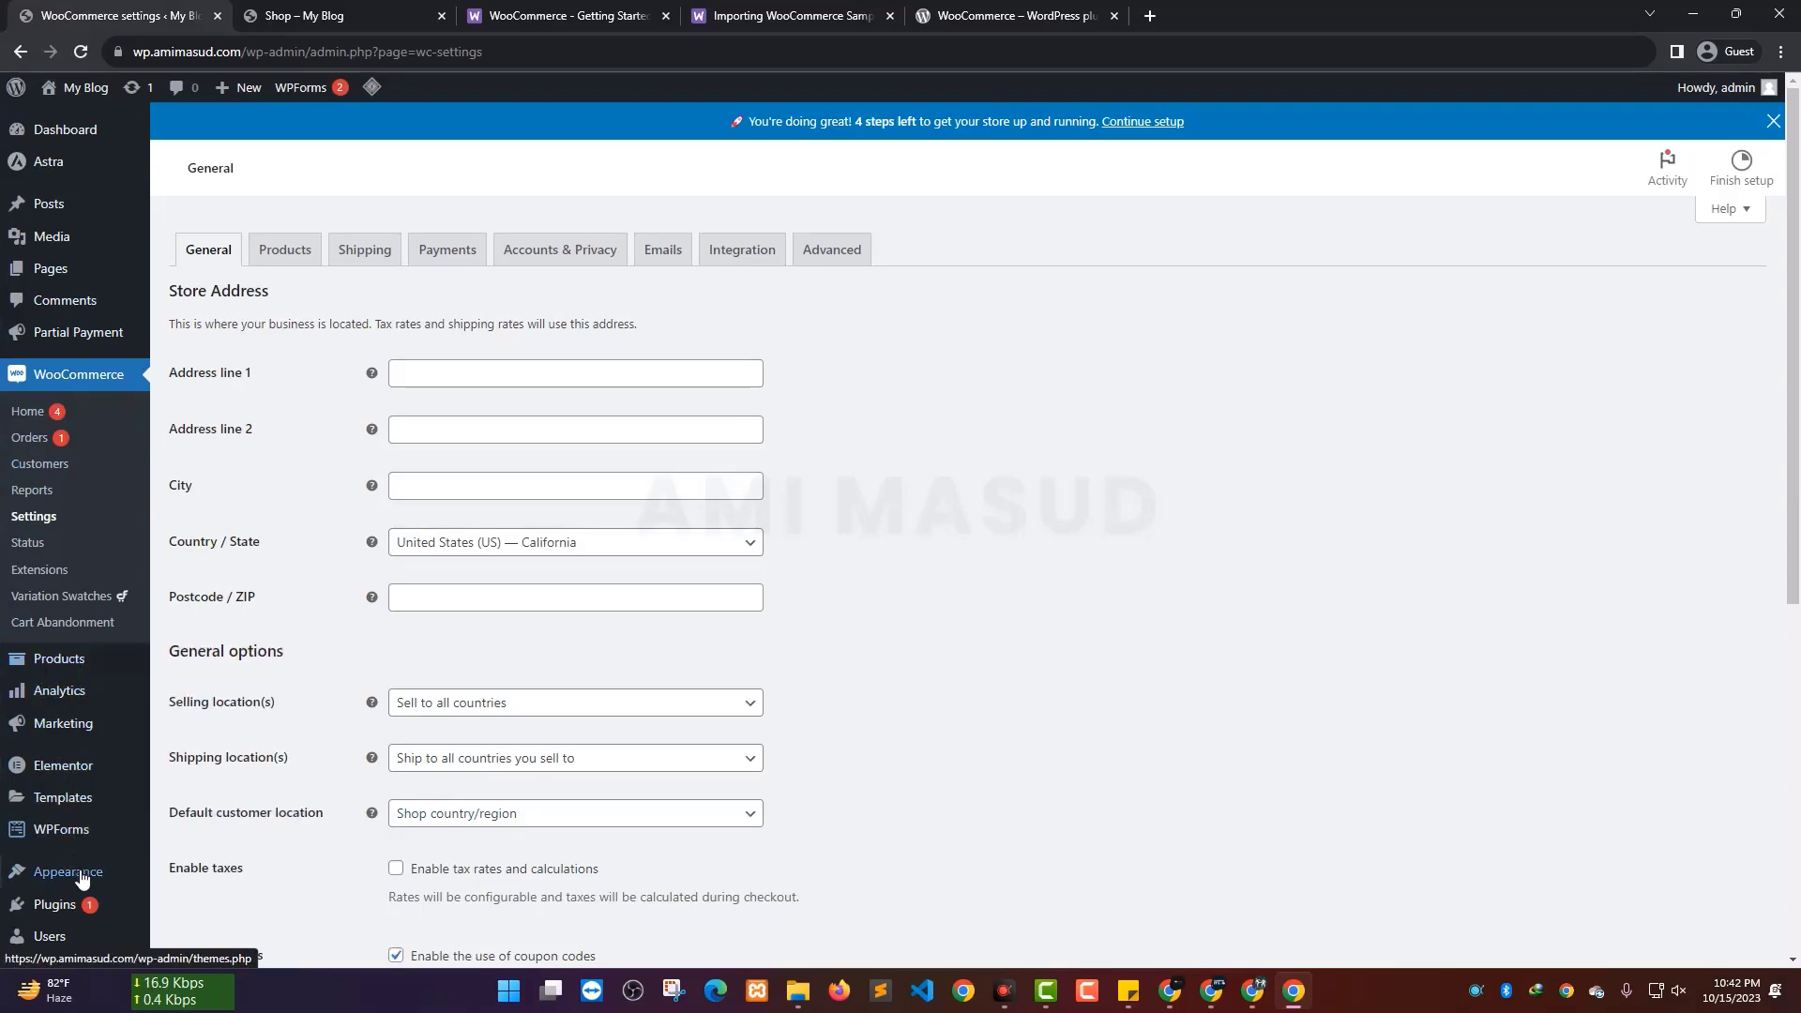
pyautogui.scroll(-1, 58, 902)
pyautogui.scroll(-3, 58, 902)
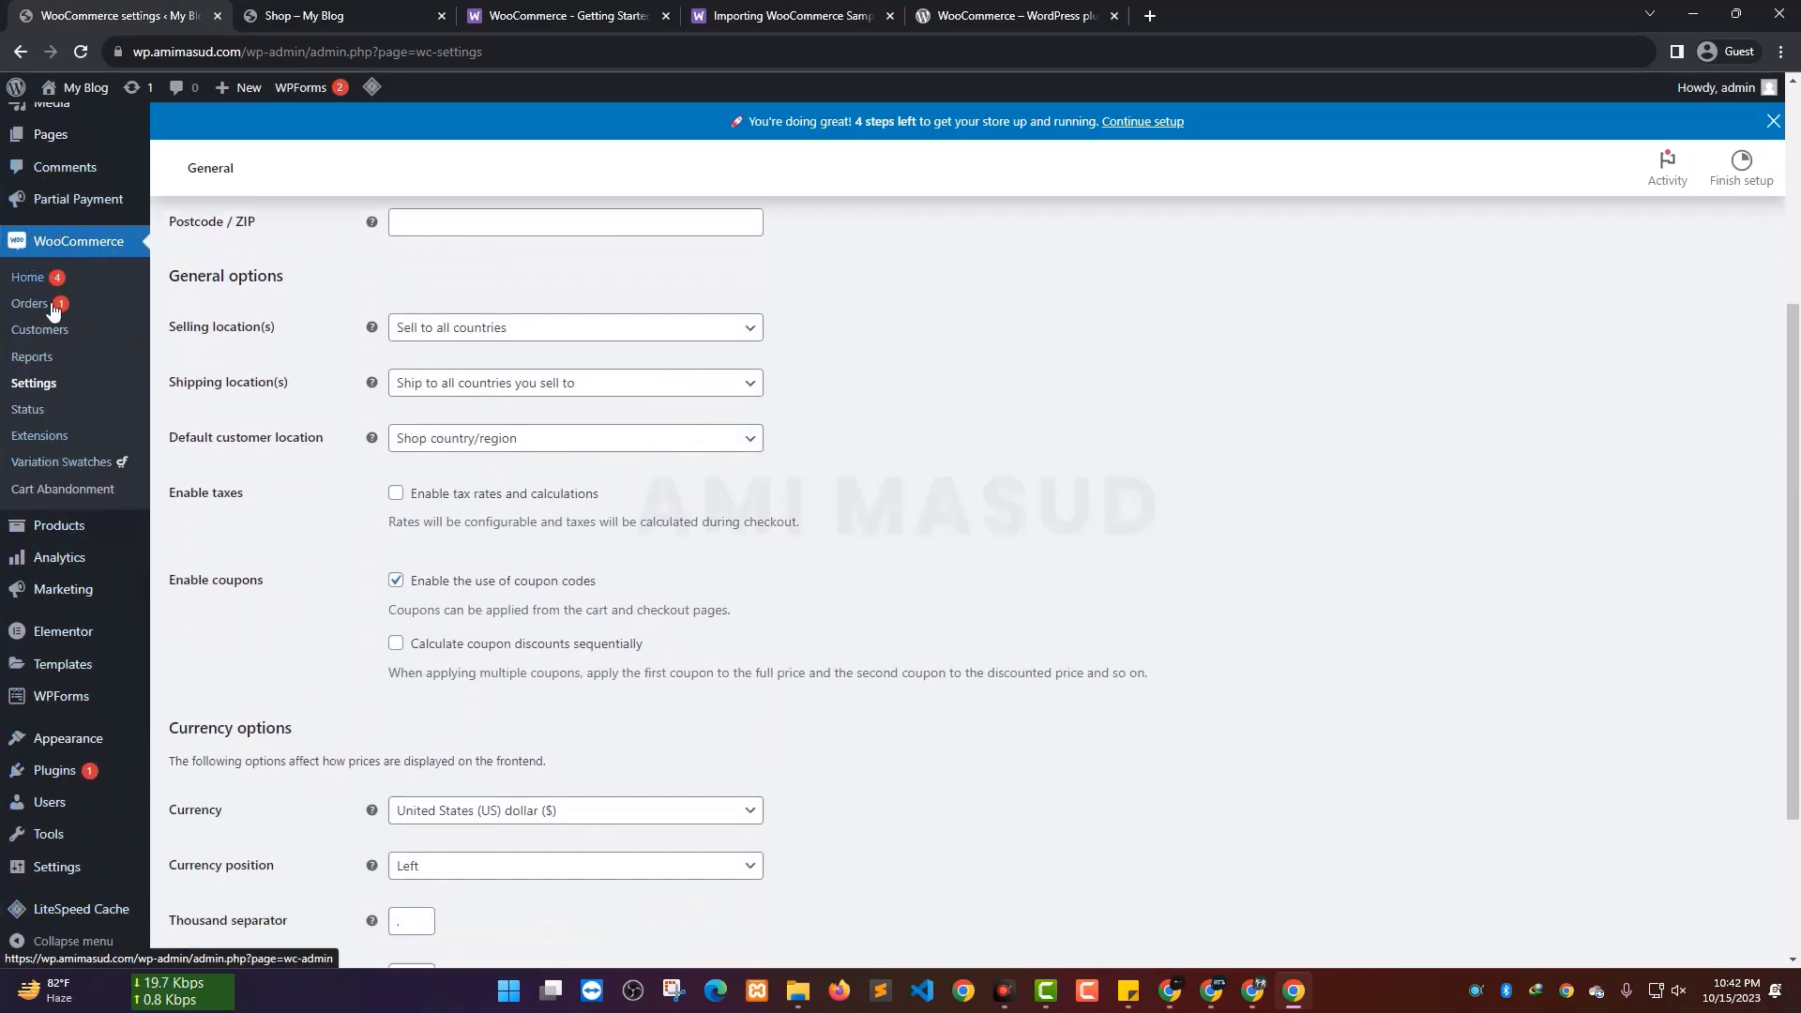
pyautogui.moveTo(75, 844)
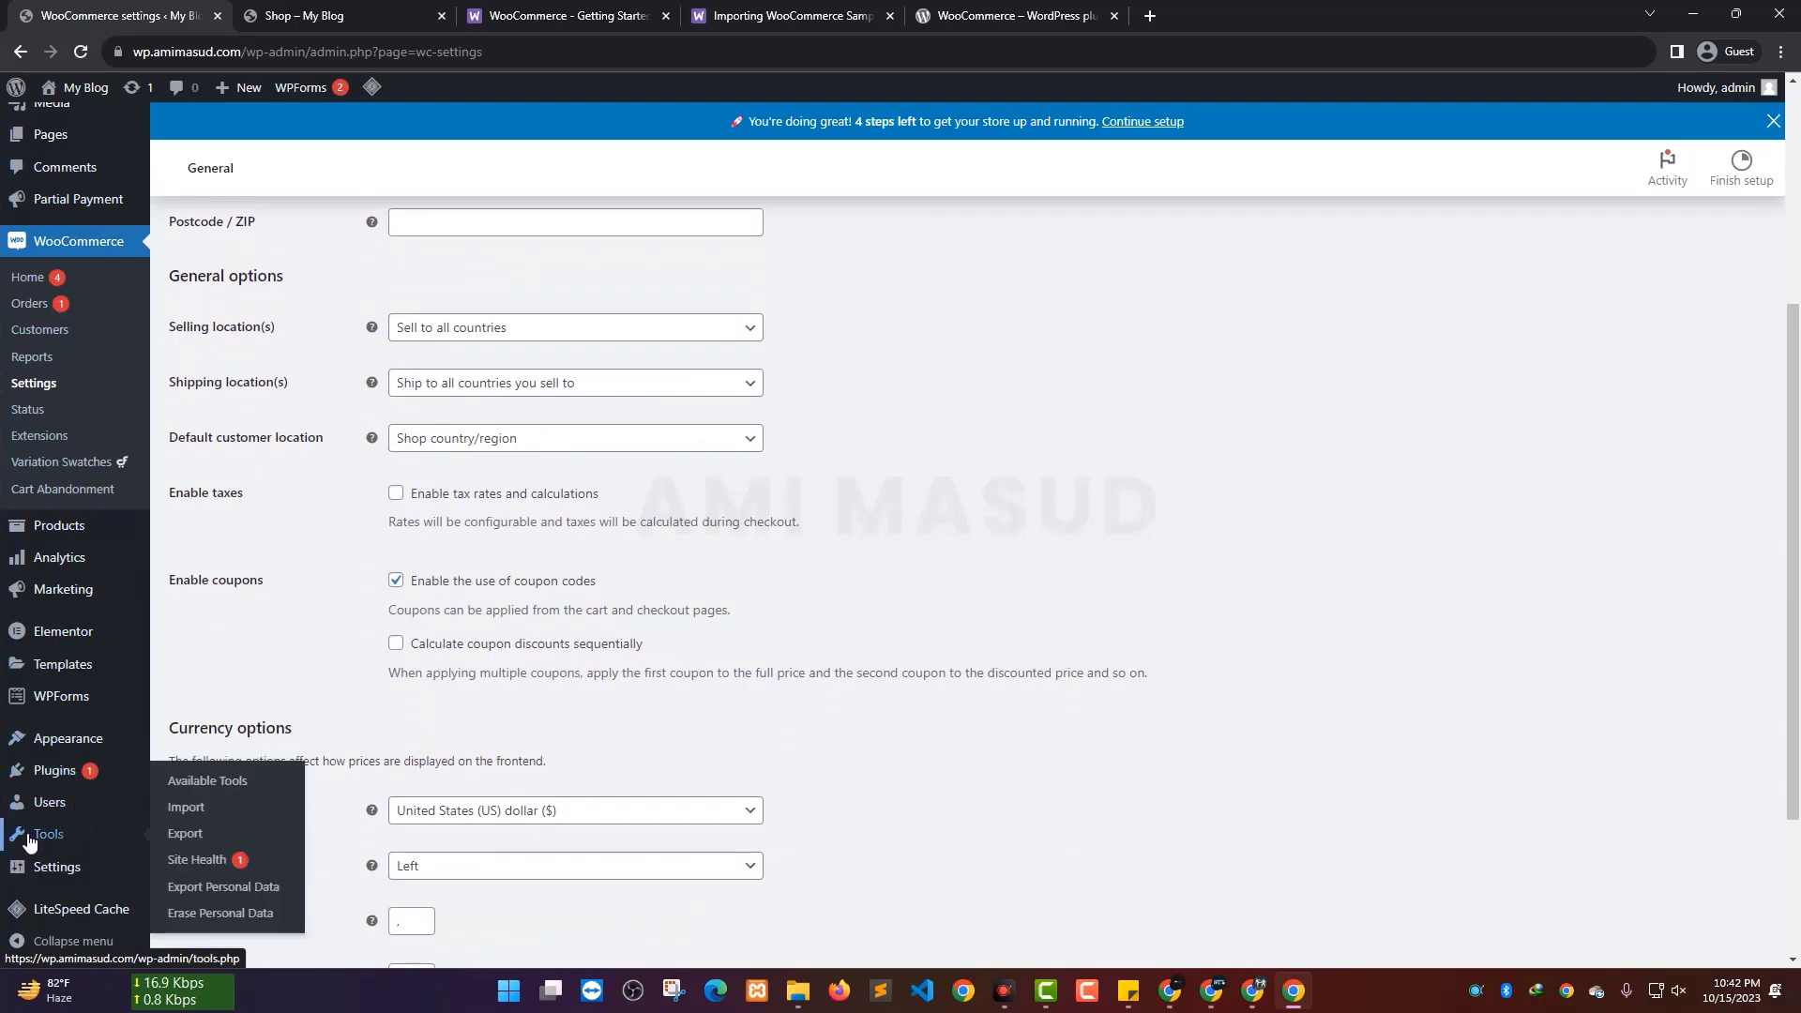
pyautogui.click(197, 815)
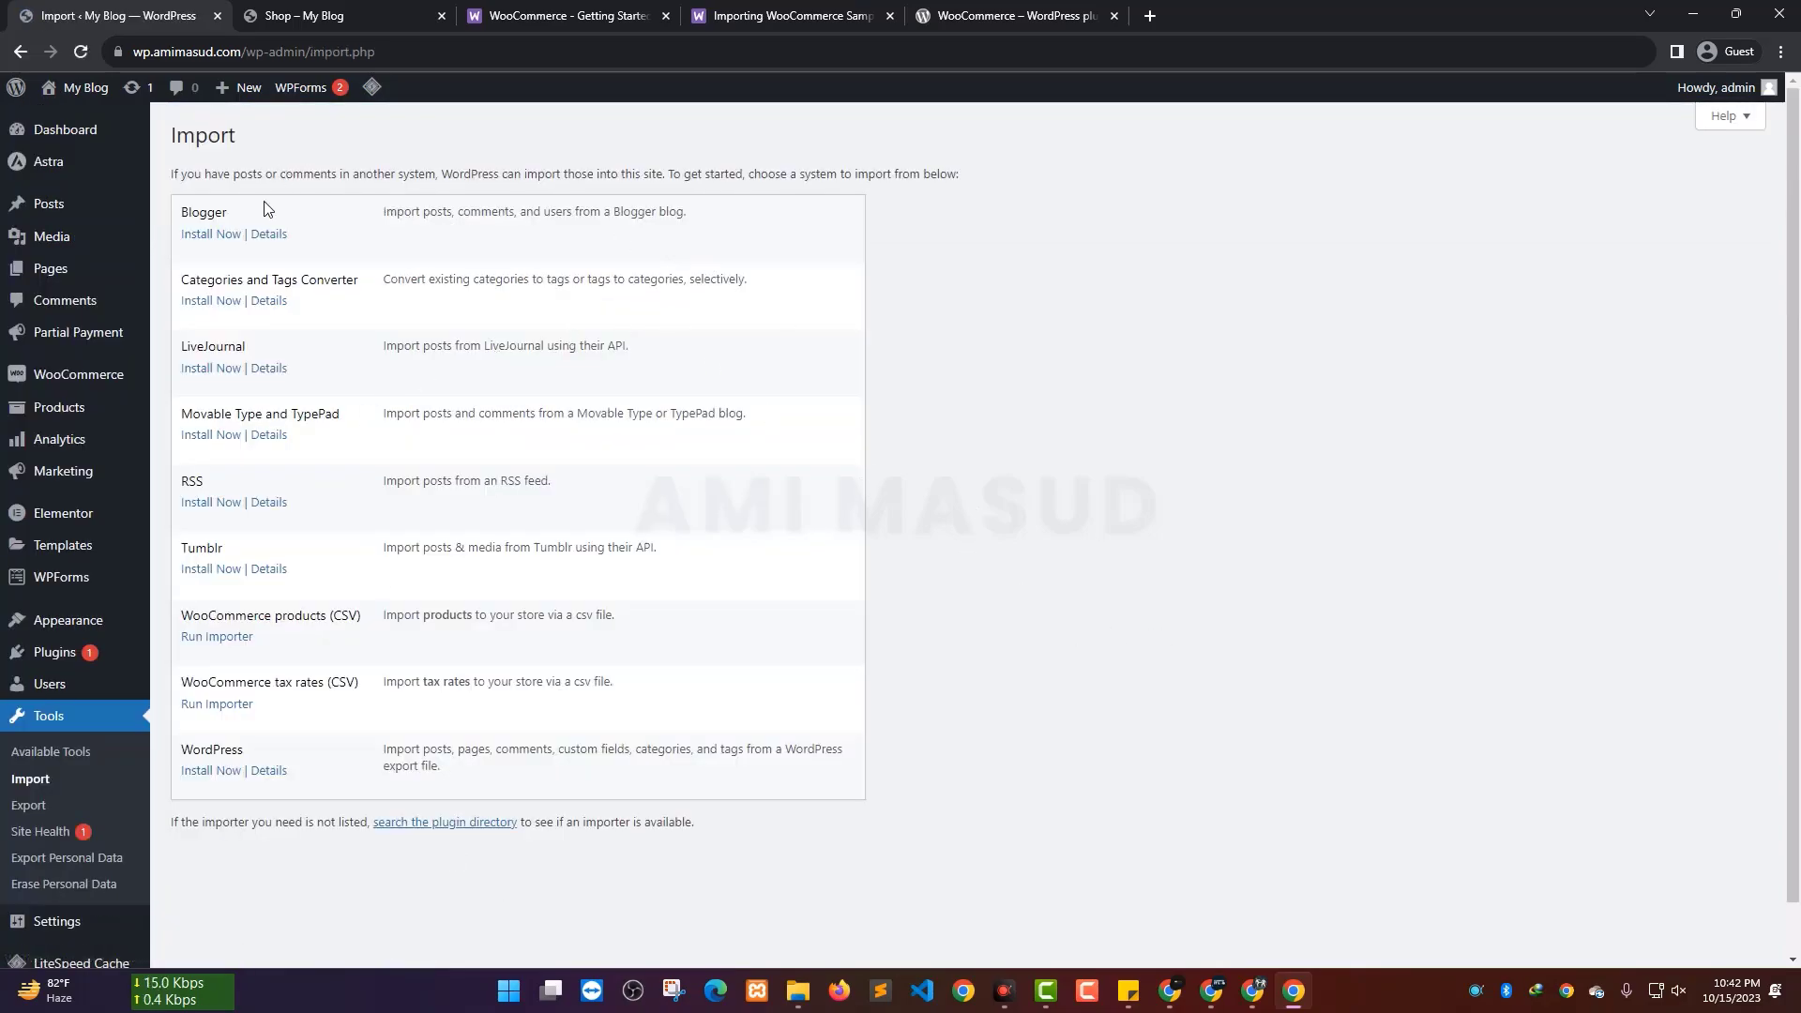
# Look over the available import systems and run the WooCommerce products (CSV) importer
pyautogui.moveTo(172, 211); pyautogui.dragTo(319, 824)
pyautogui.click(327, 891)
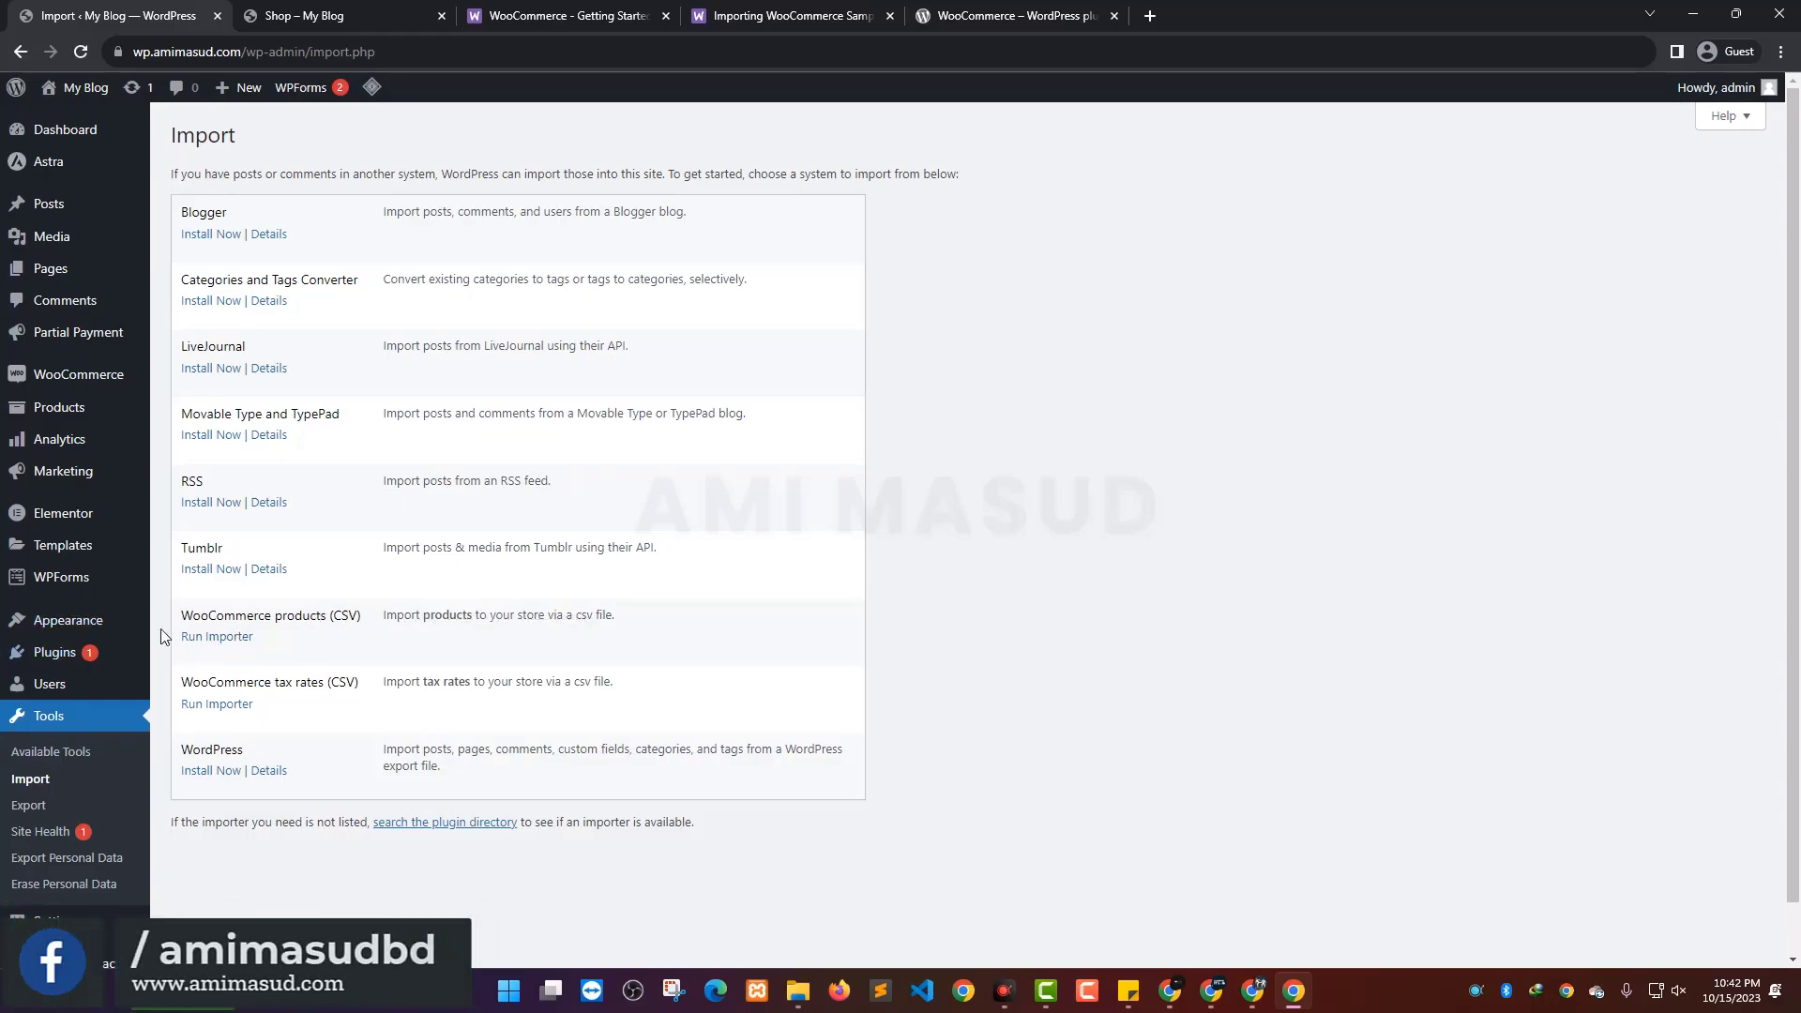
pyautogui.click(221, 641)
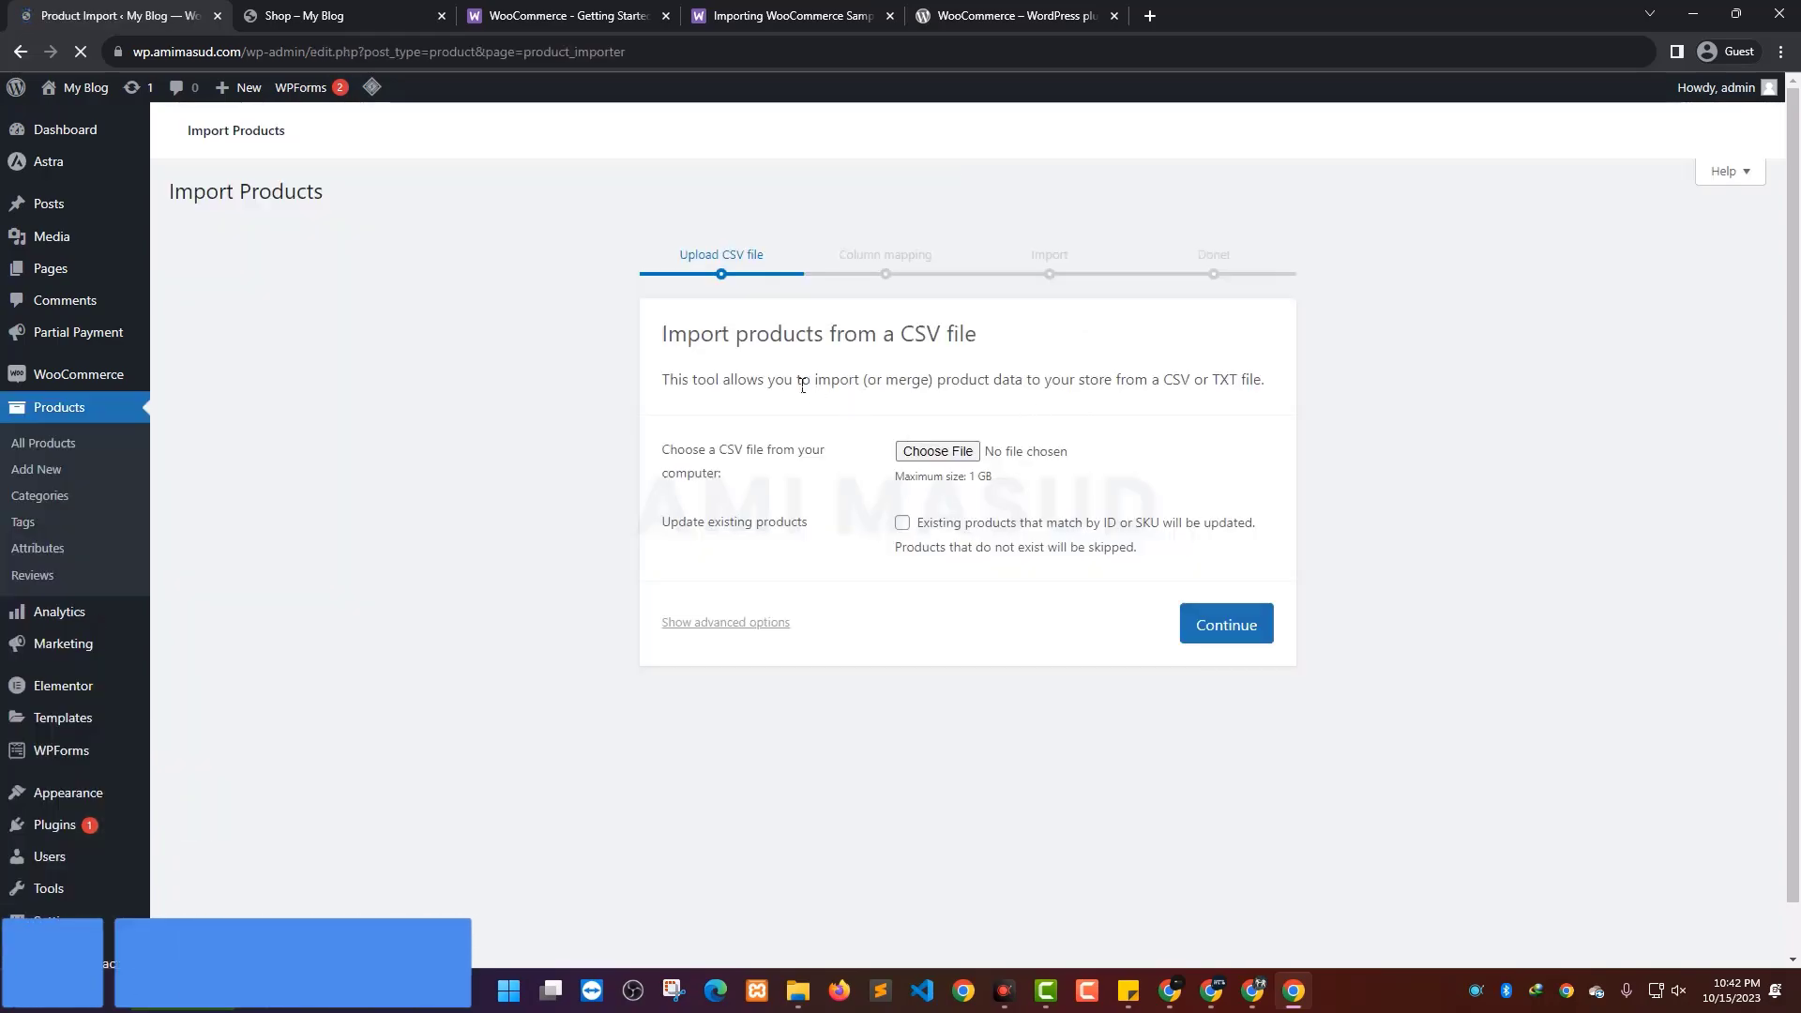
pyautogui.moveTo(670, 336); pyautogui.dragTo(1008, 374)
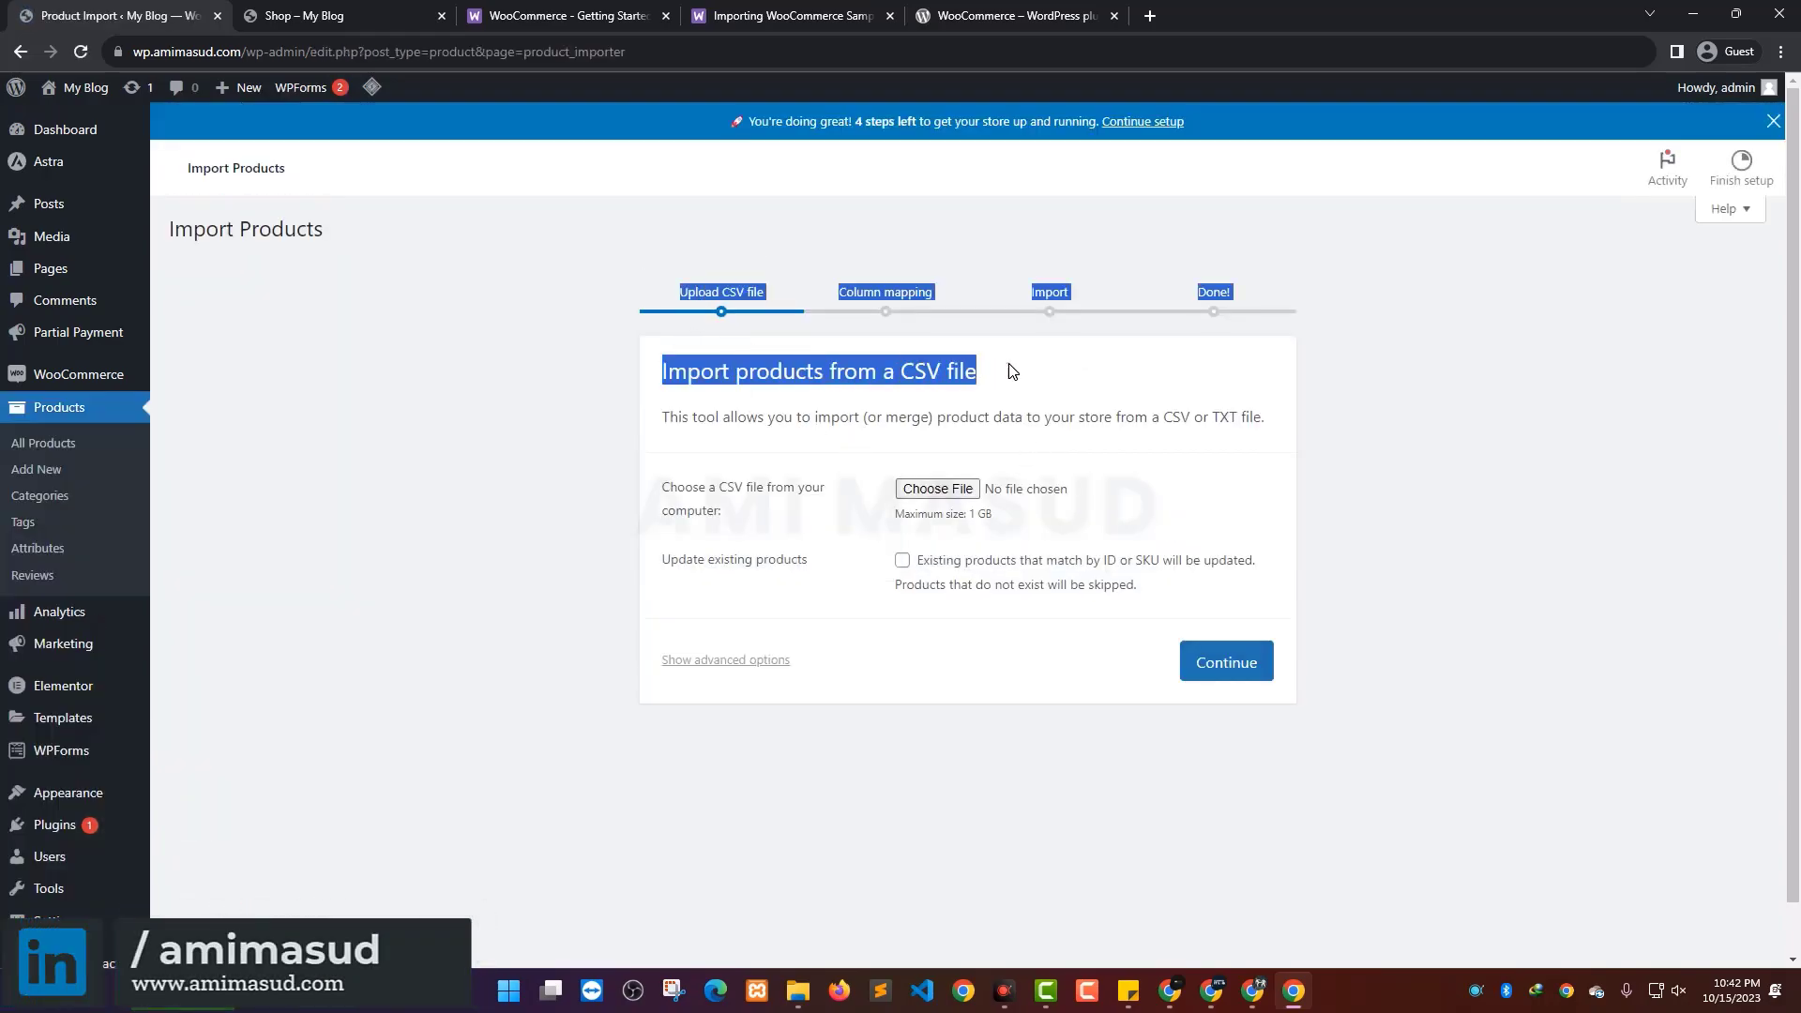
pyautogui.click(1083, 387)
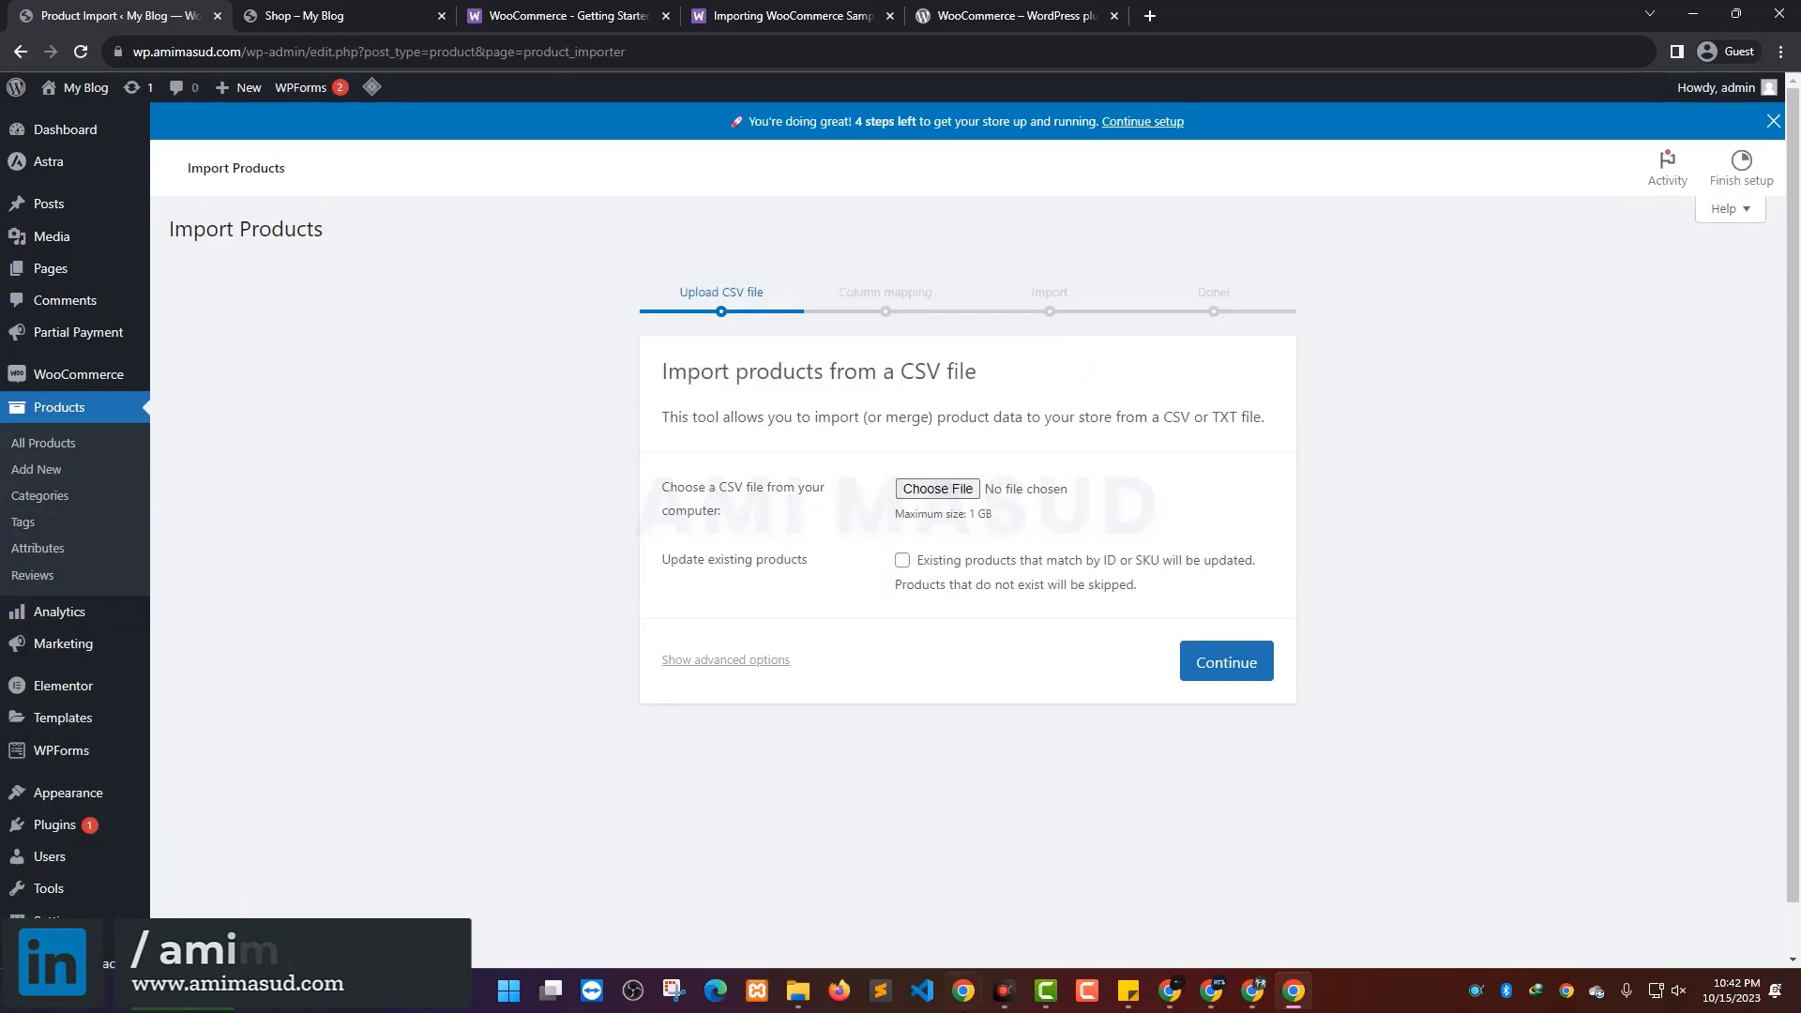
# Bring up the sample-data folder and inspect the file type and details of experimental_fashion_sample_9_products in its properties
pyautogui.click(799, 992)
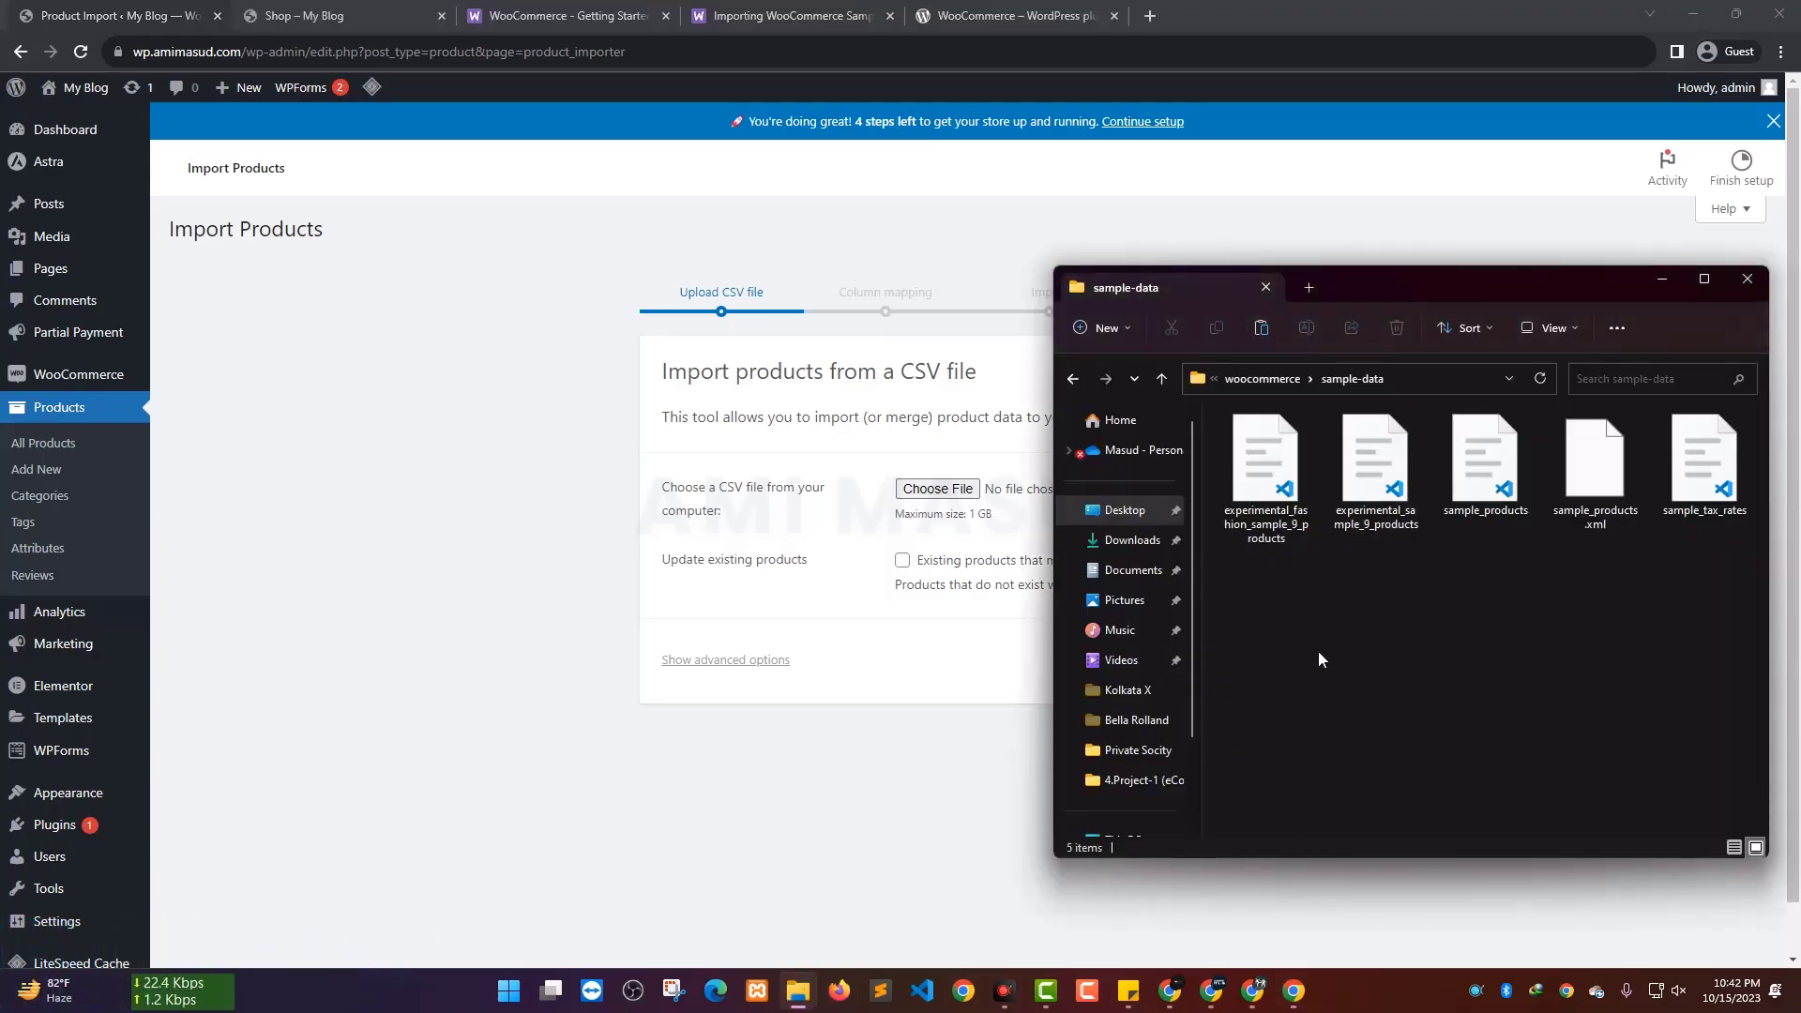
pyautogui.moveTo(1472, 538); pyautogui.dragTo(1258, 456)
pyautogui.click(1261, 477)
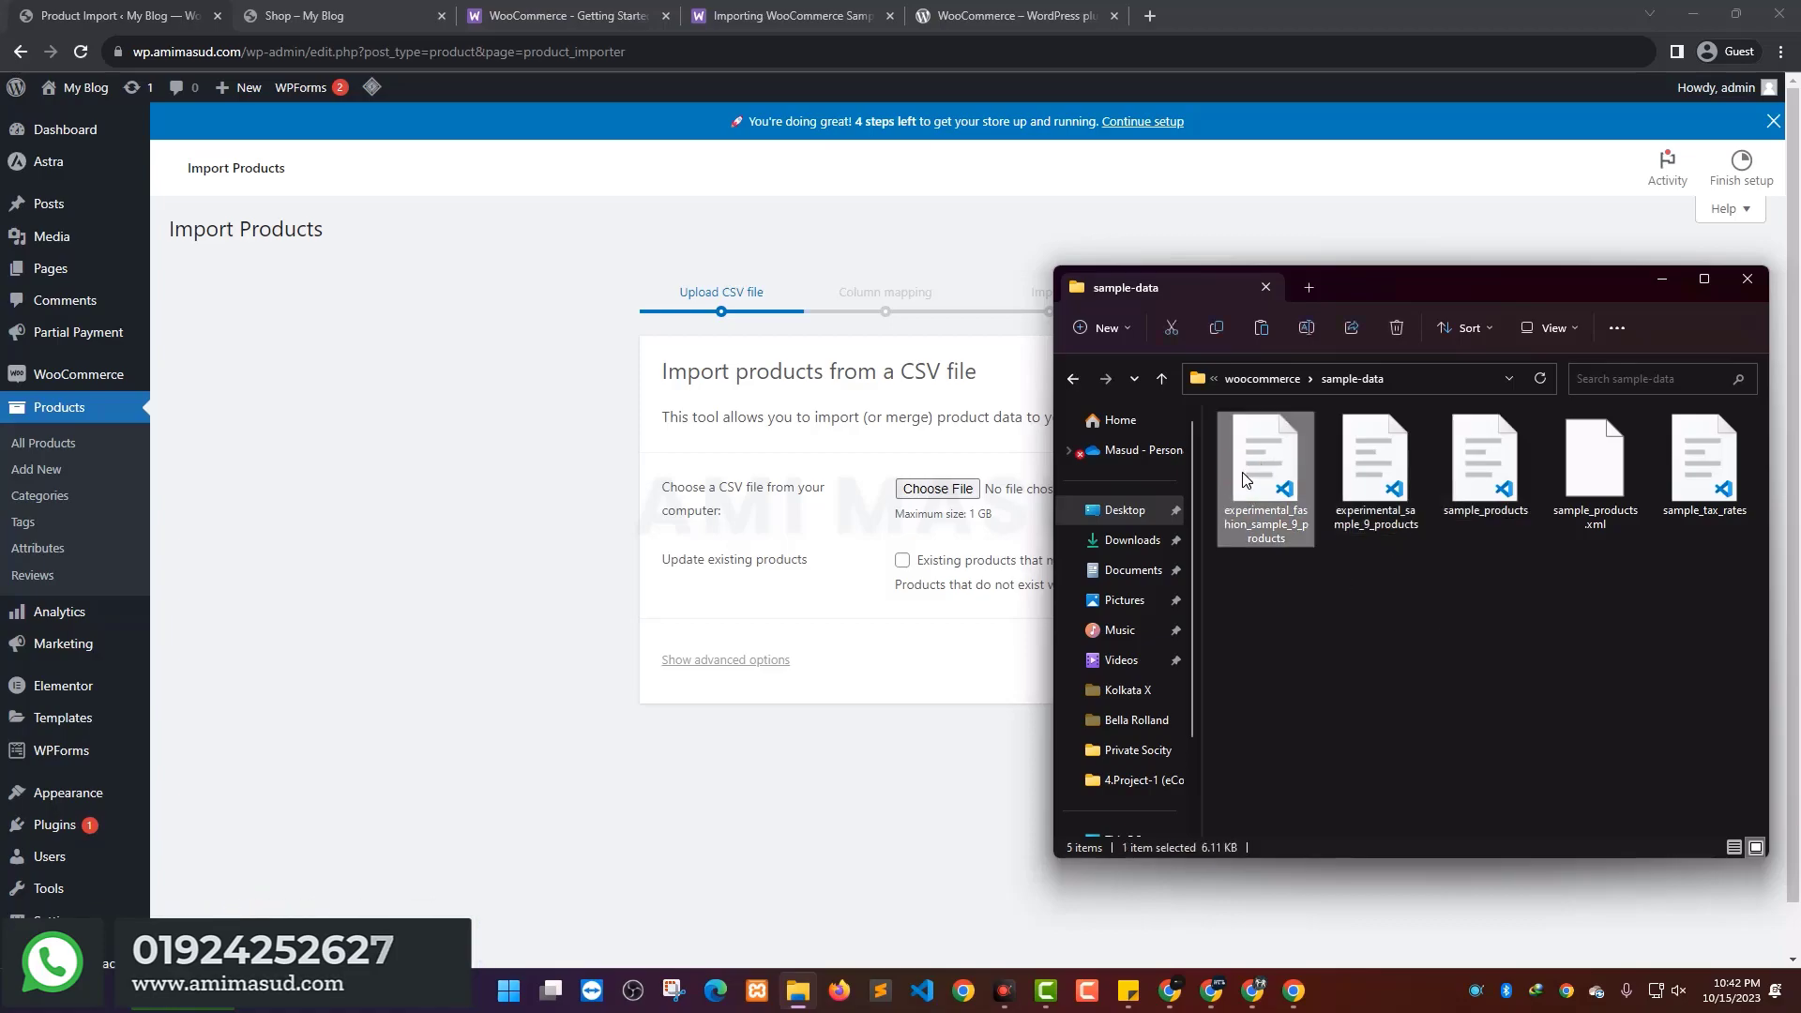
pyautogui.rightClick(1263, 480)
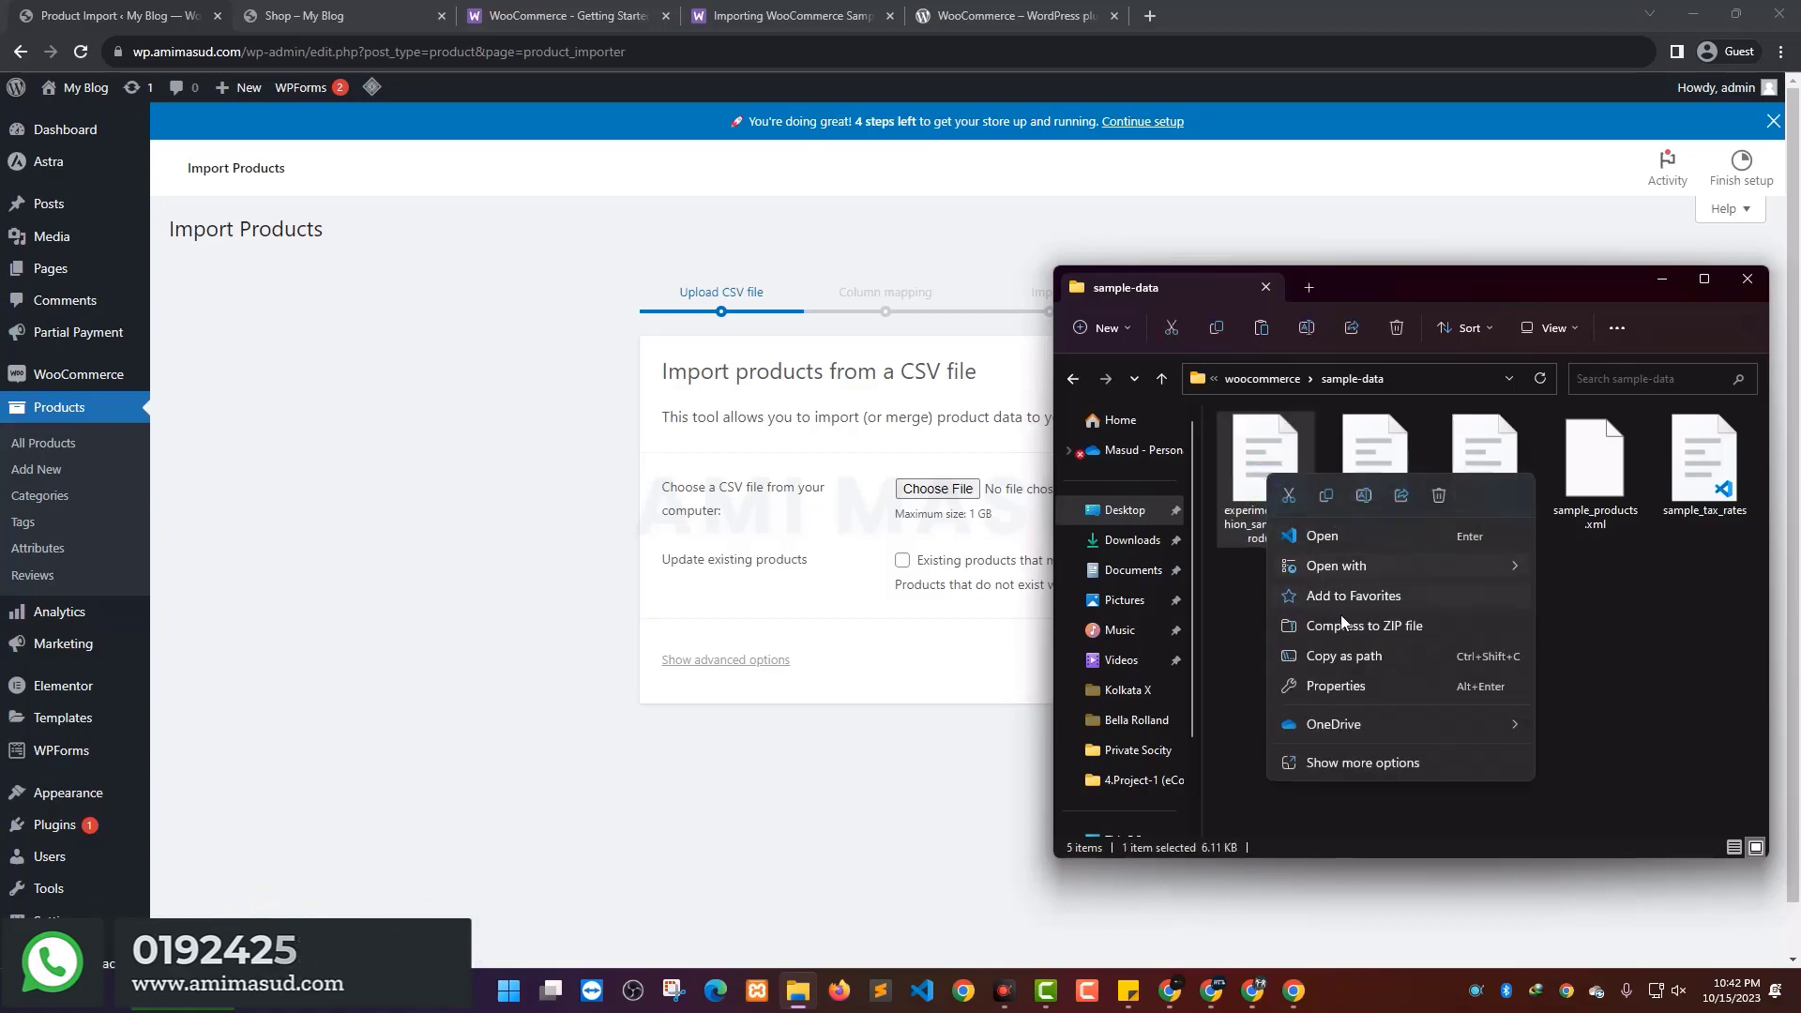
pyautogui.click(1349, 766)
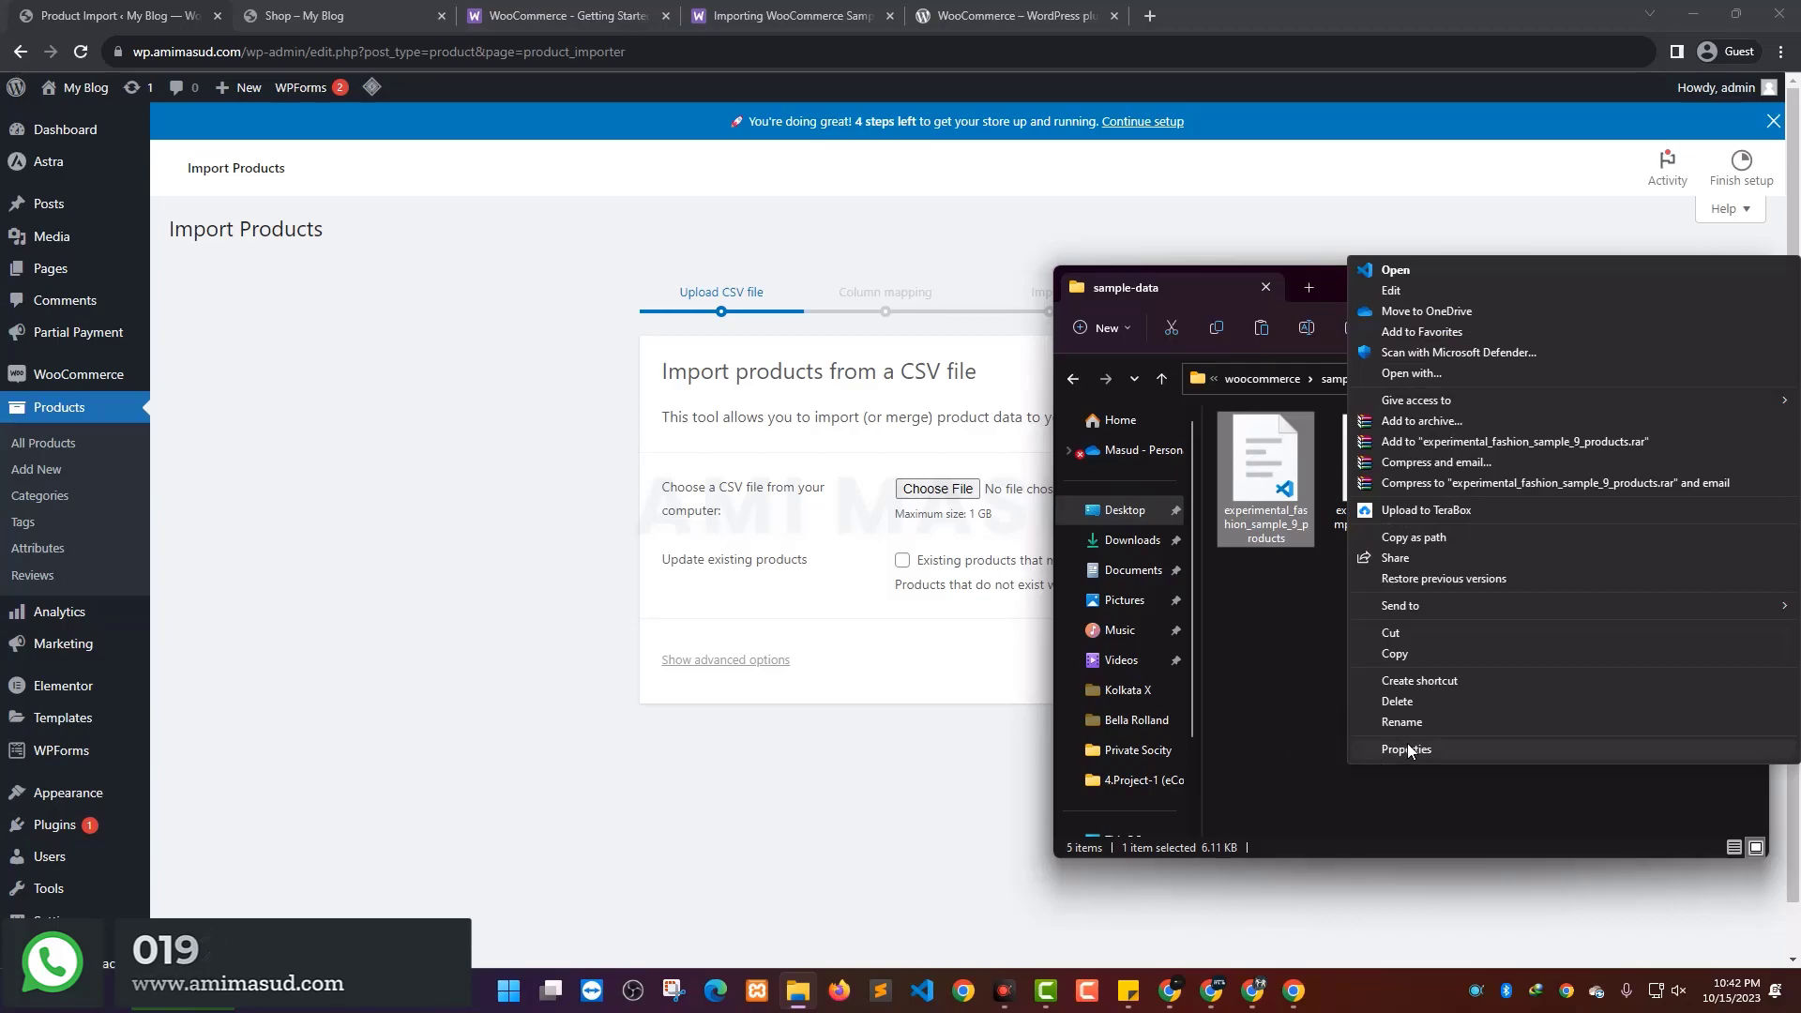
pyautogui.click(1407, 748)
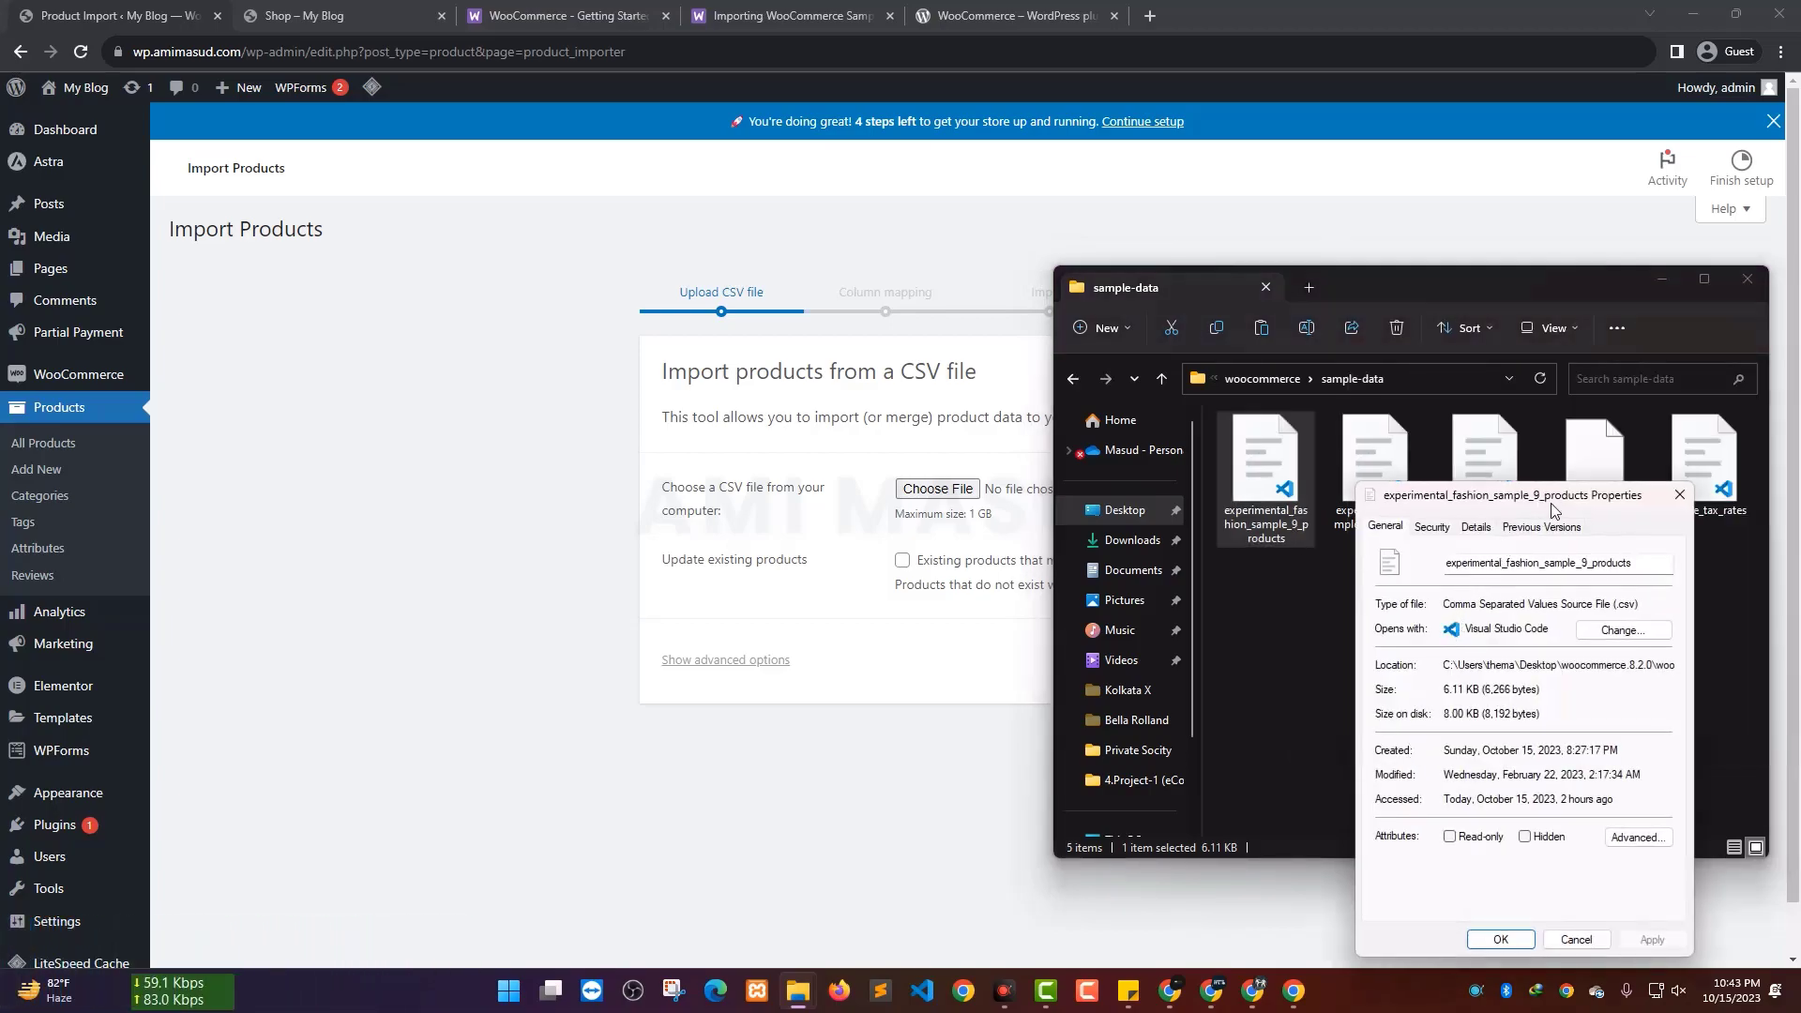
pyautogui.click(1477, 528)
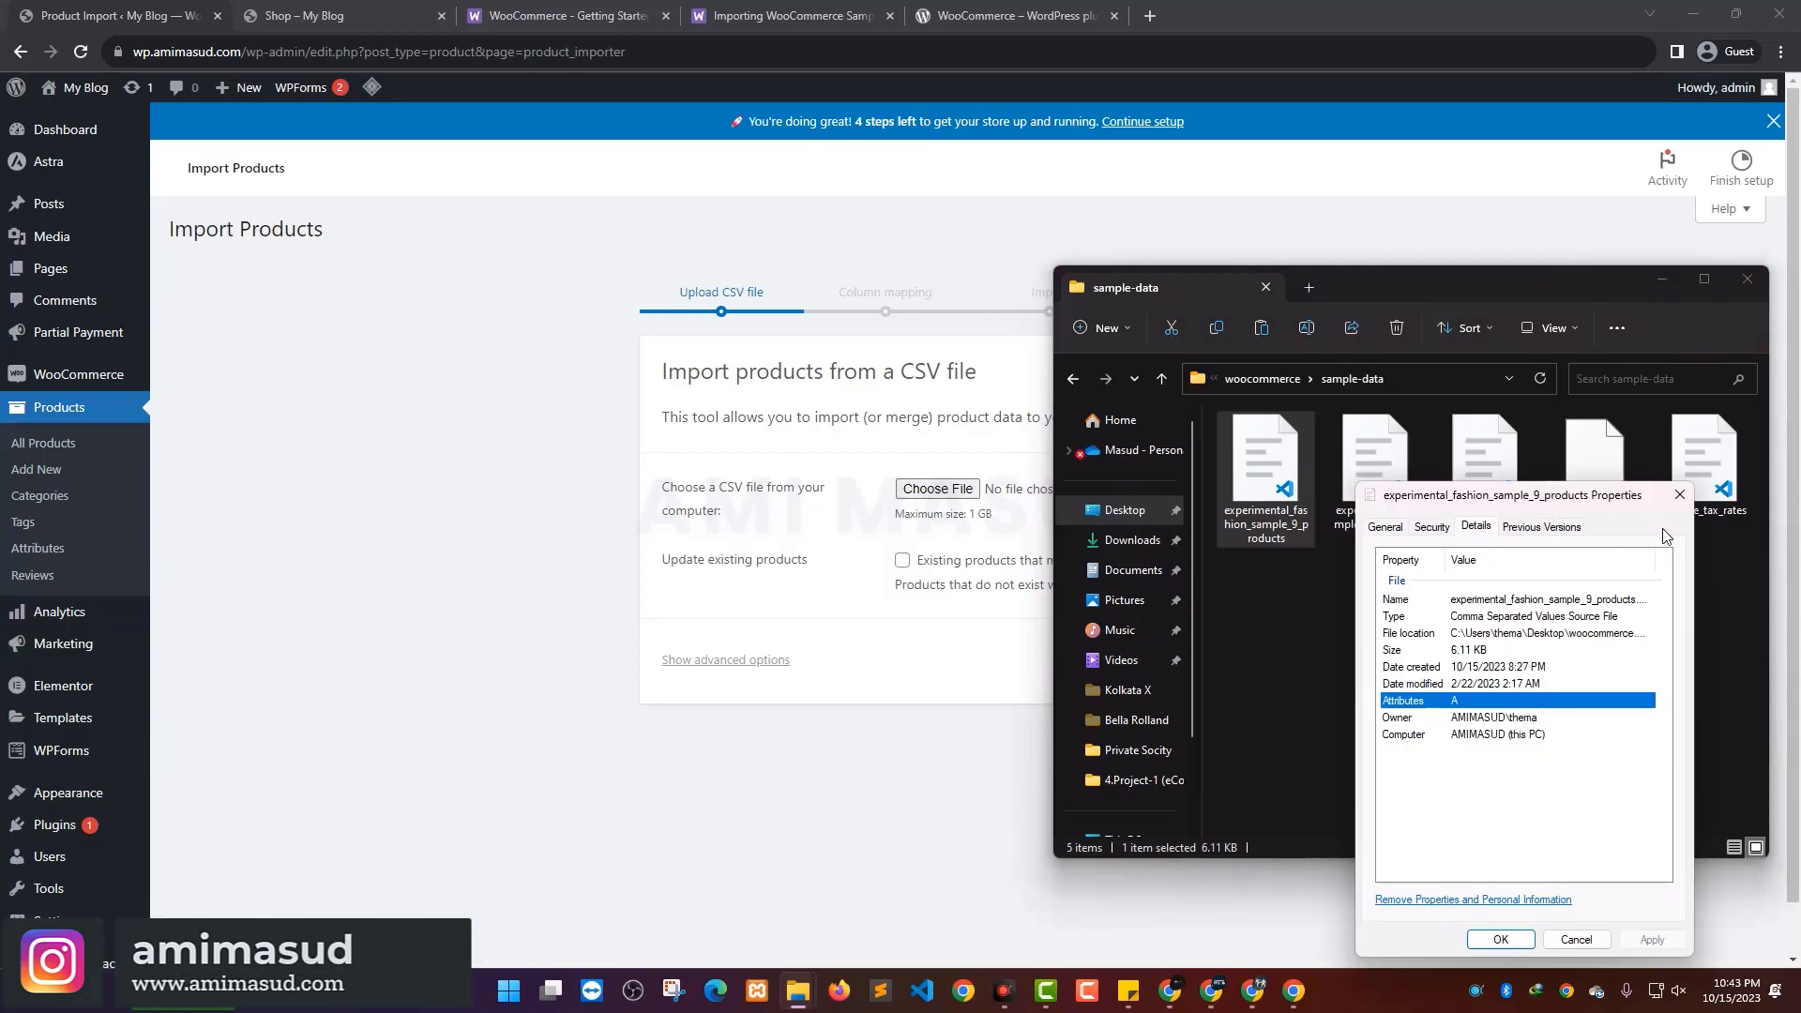
pyautogui.click(1678, 494)
pyautogui.rightClick(1314, 483)
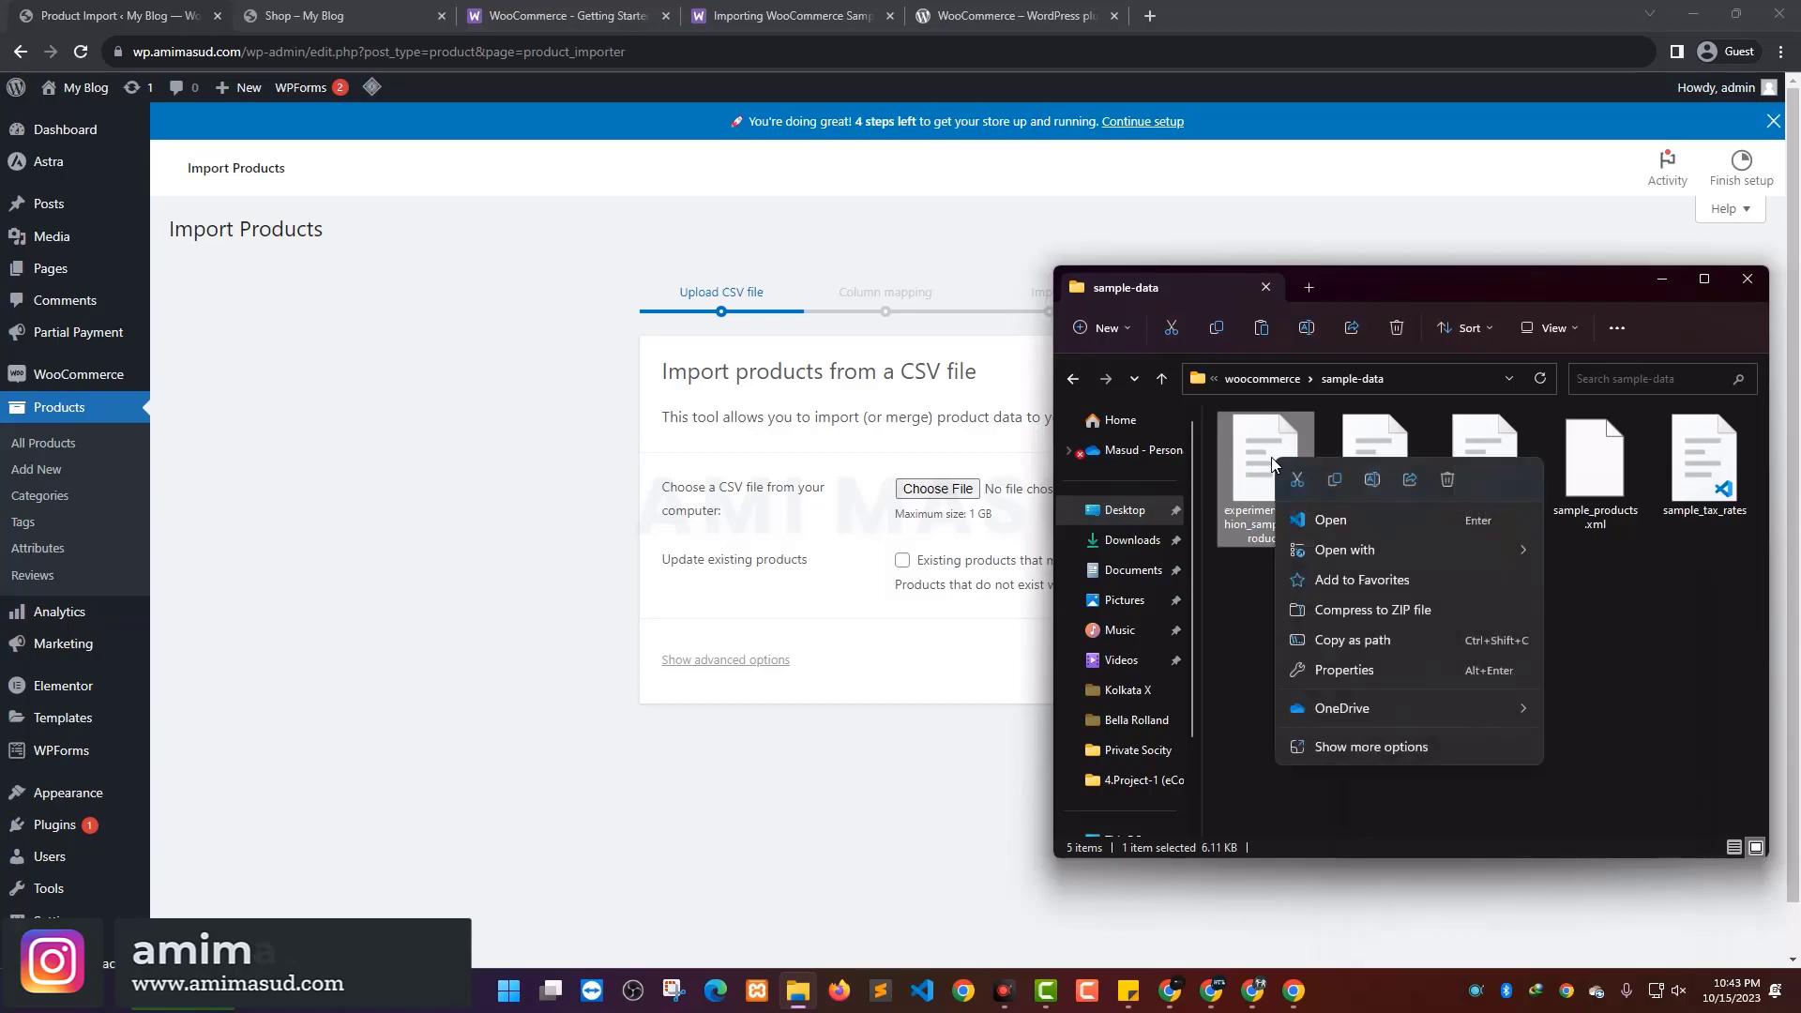
pyautogui.click(1375, 747)
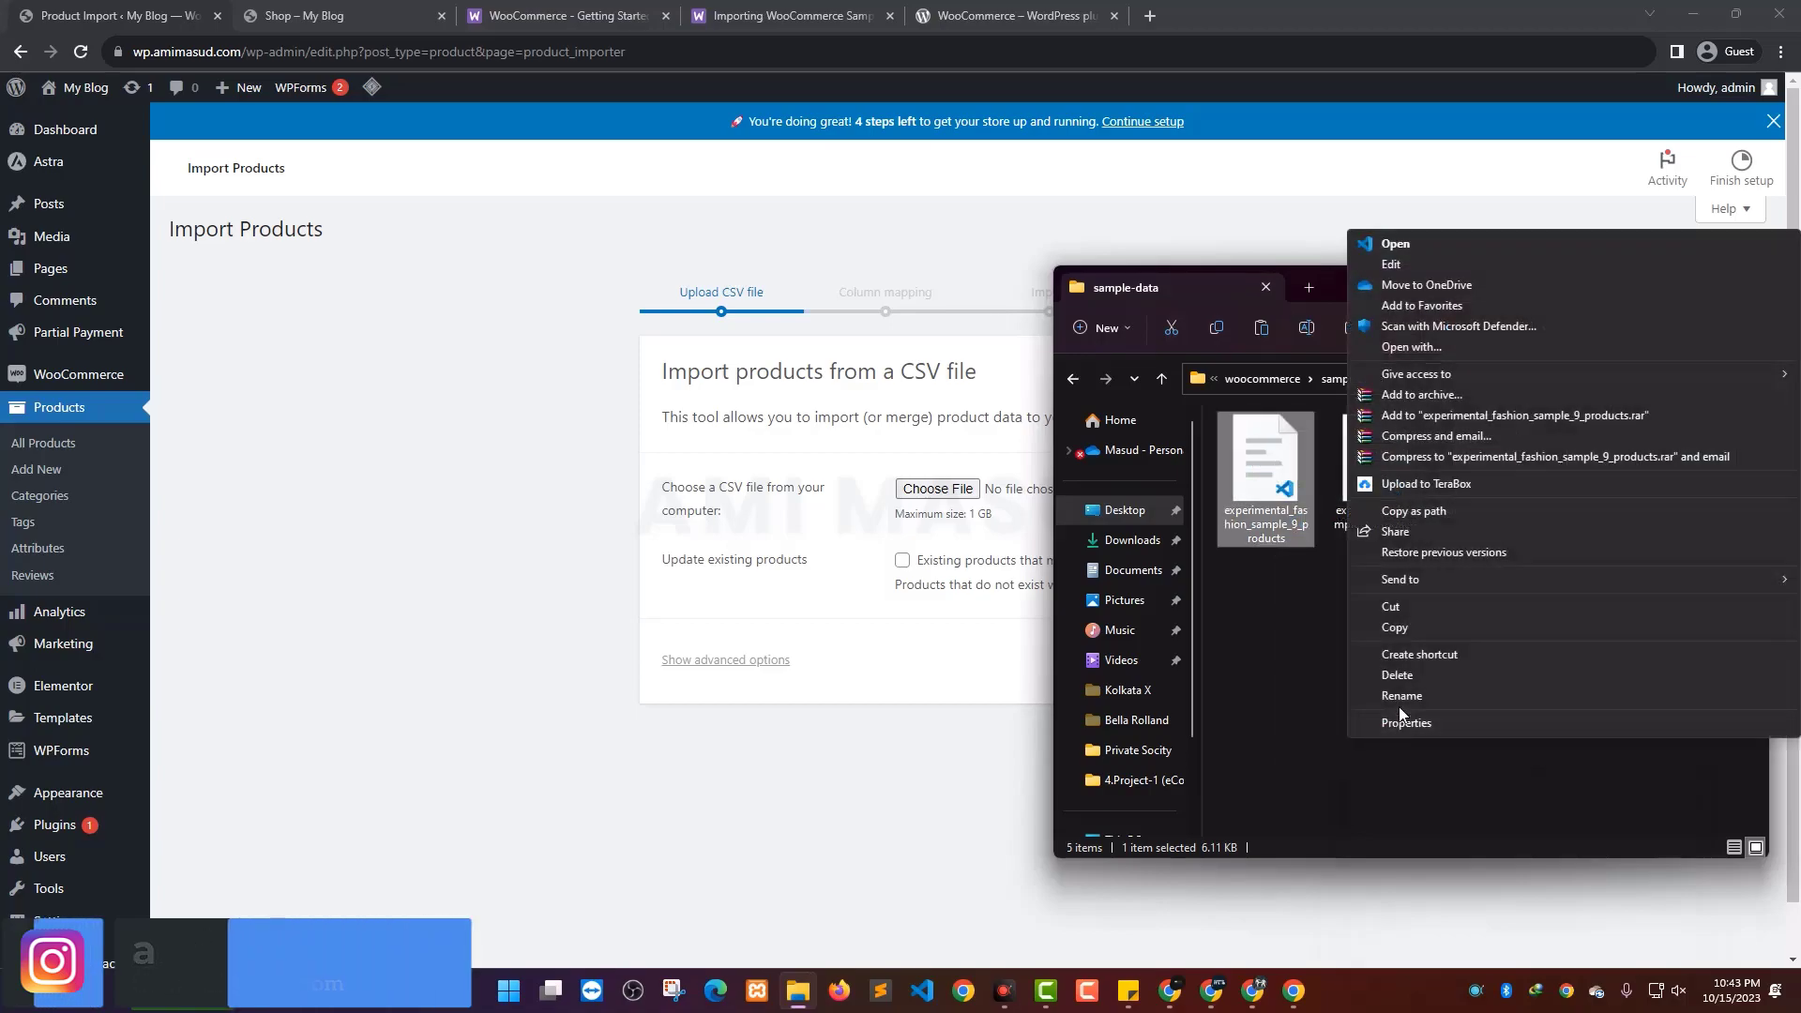
pyautogui.click(1394, 824)
pyautogui.click(1378, 649)
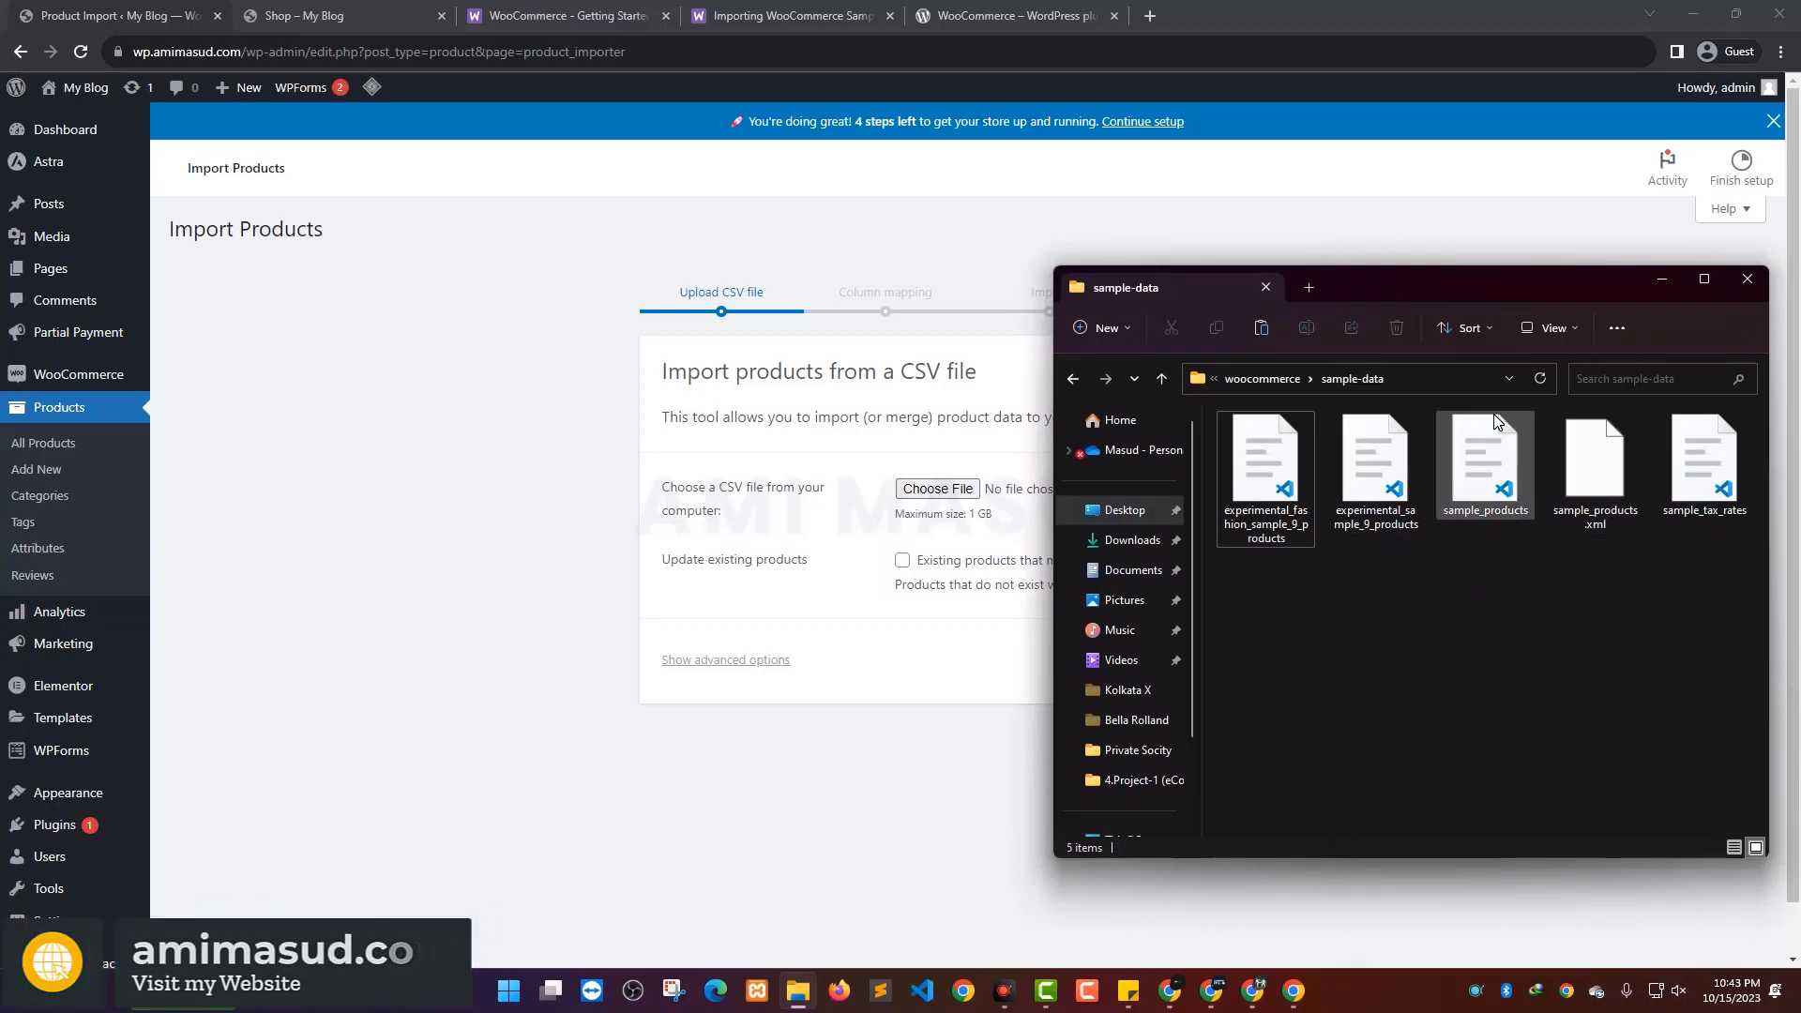
# Choose sample_products.csv as the import file, enable updating existing products, and continue to column mapping
pyautogui.moveTo(1410, 690); pyautogui.dragTo(936, 492)
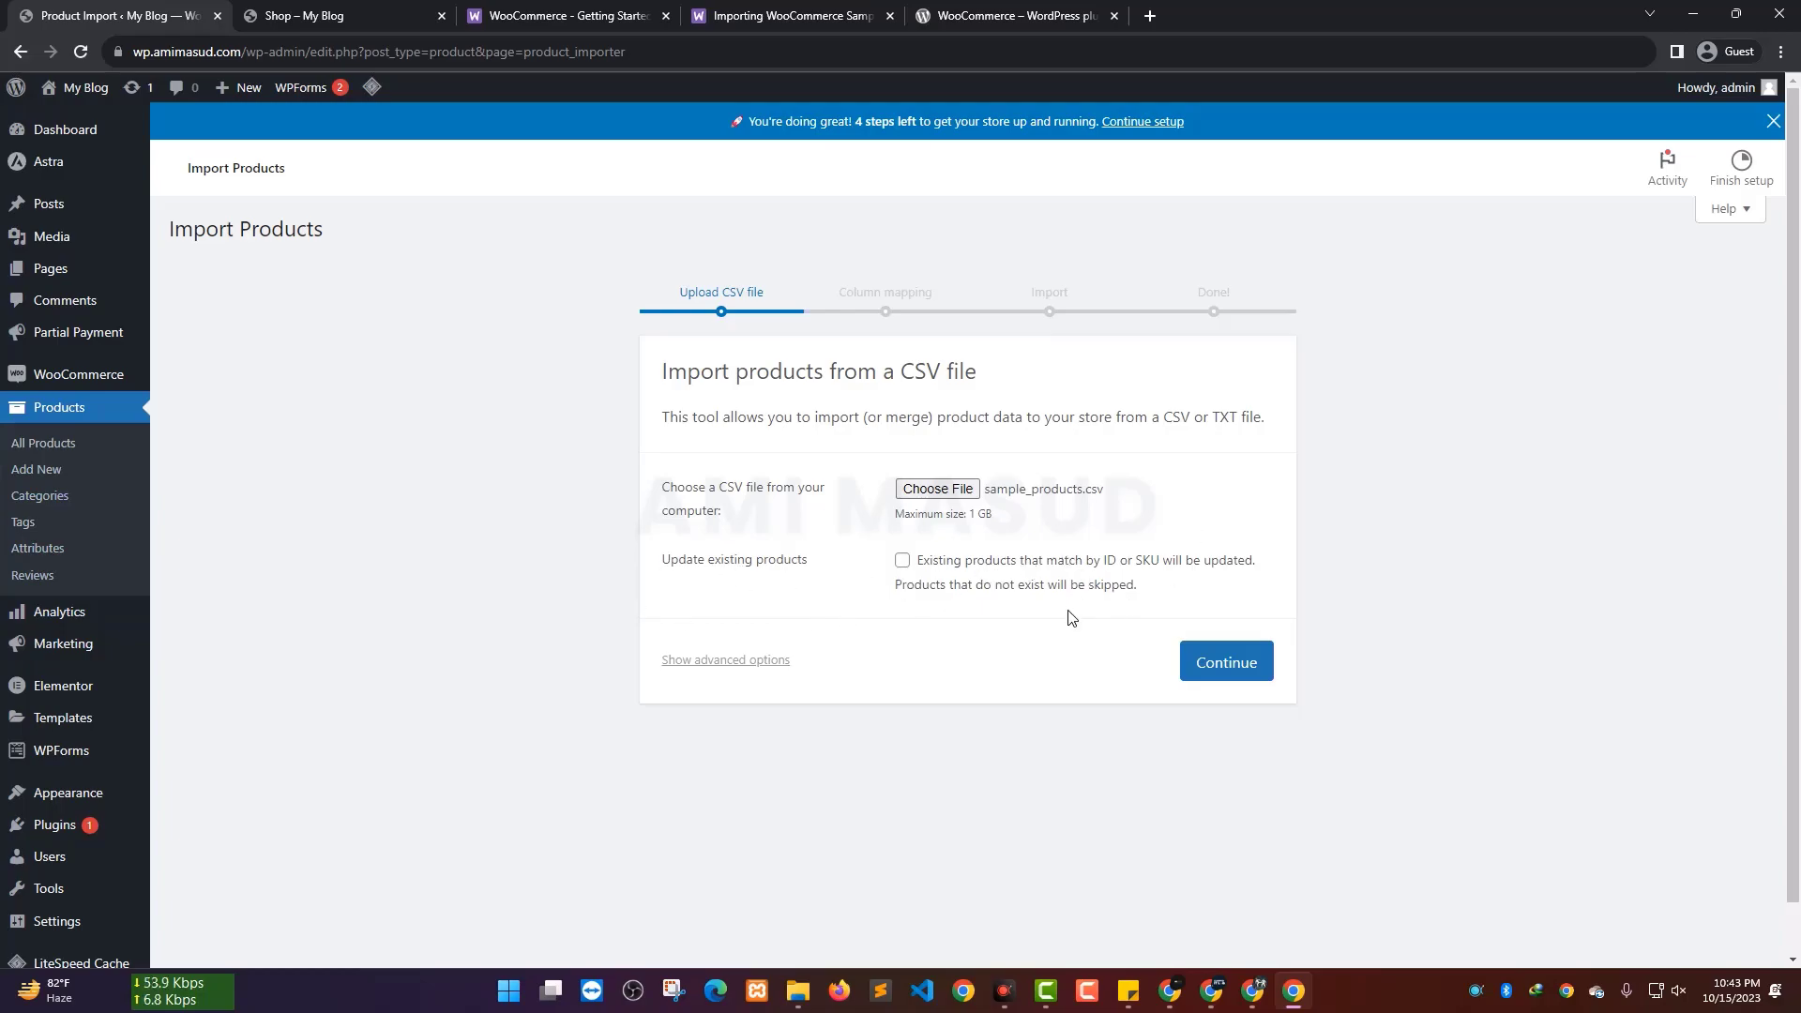
pyautogui.click(903, 561)
pyautogui.click(728, 661)
pyautogui.click(1227, 663)
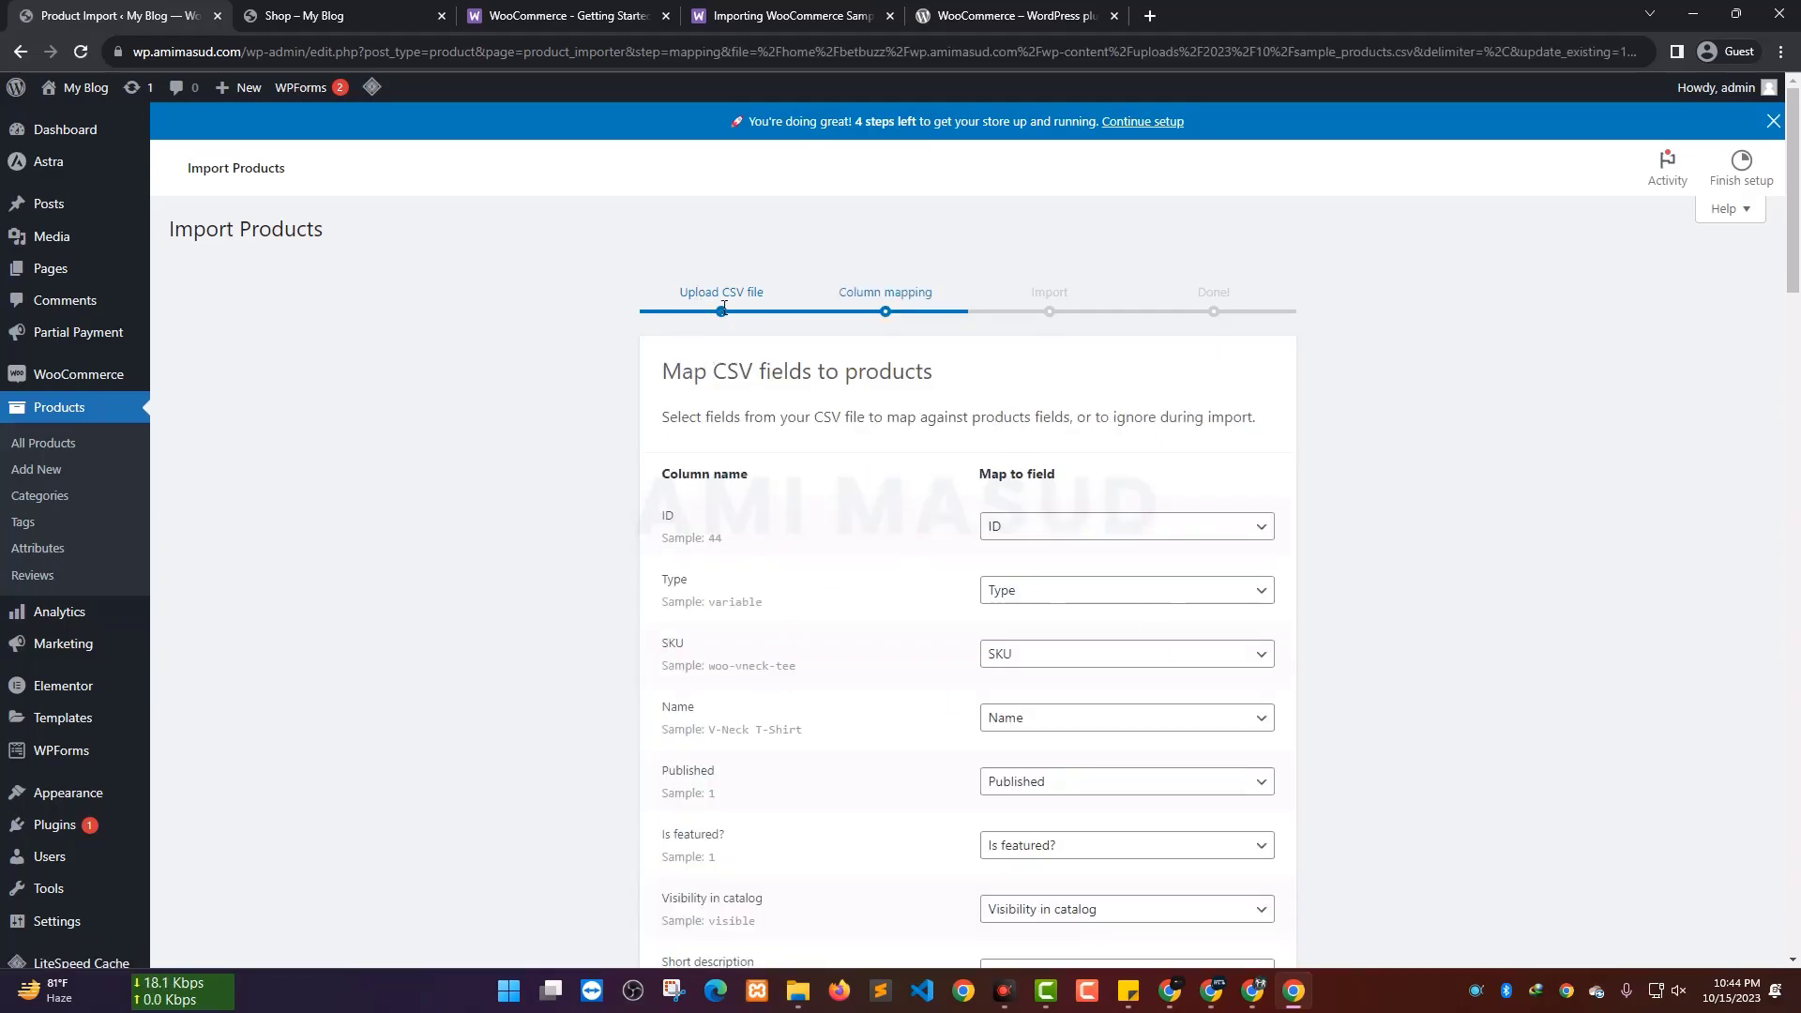
# Examine the Map CSV fields to products table, including the mapping choices for the ID and SKU columns
pyautogui.scroll(-2, 1335, 422)
pyautogui.scroll(2, 1336, 423)
pyautogui.moveTo(672, 382); pyautogui.dragTo(961, 386)
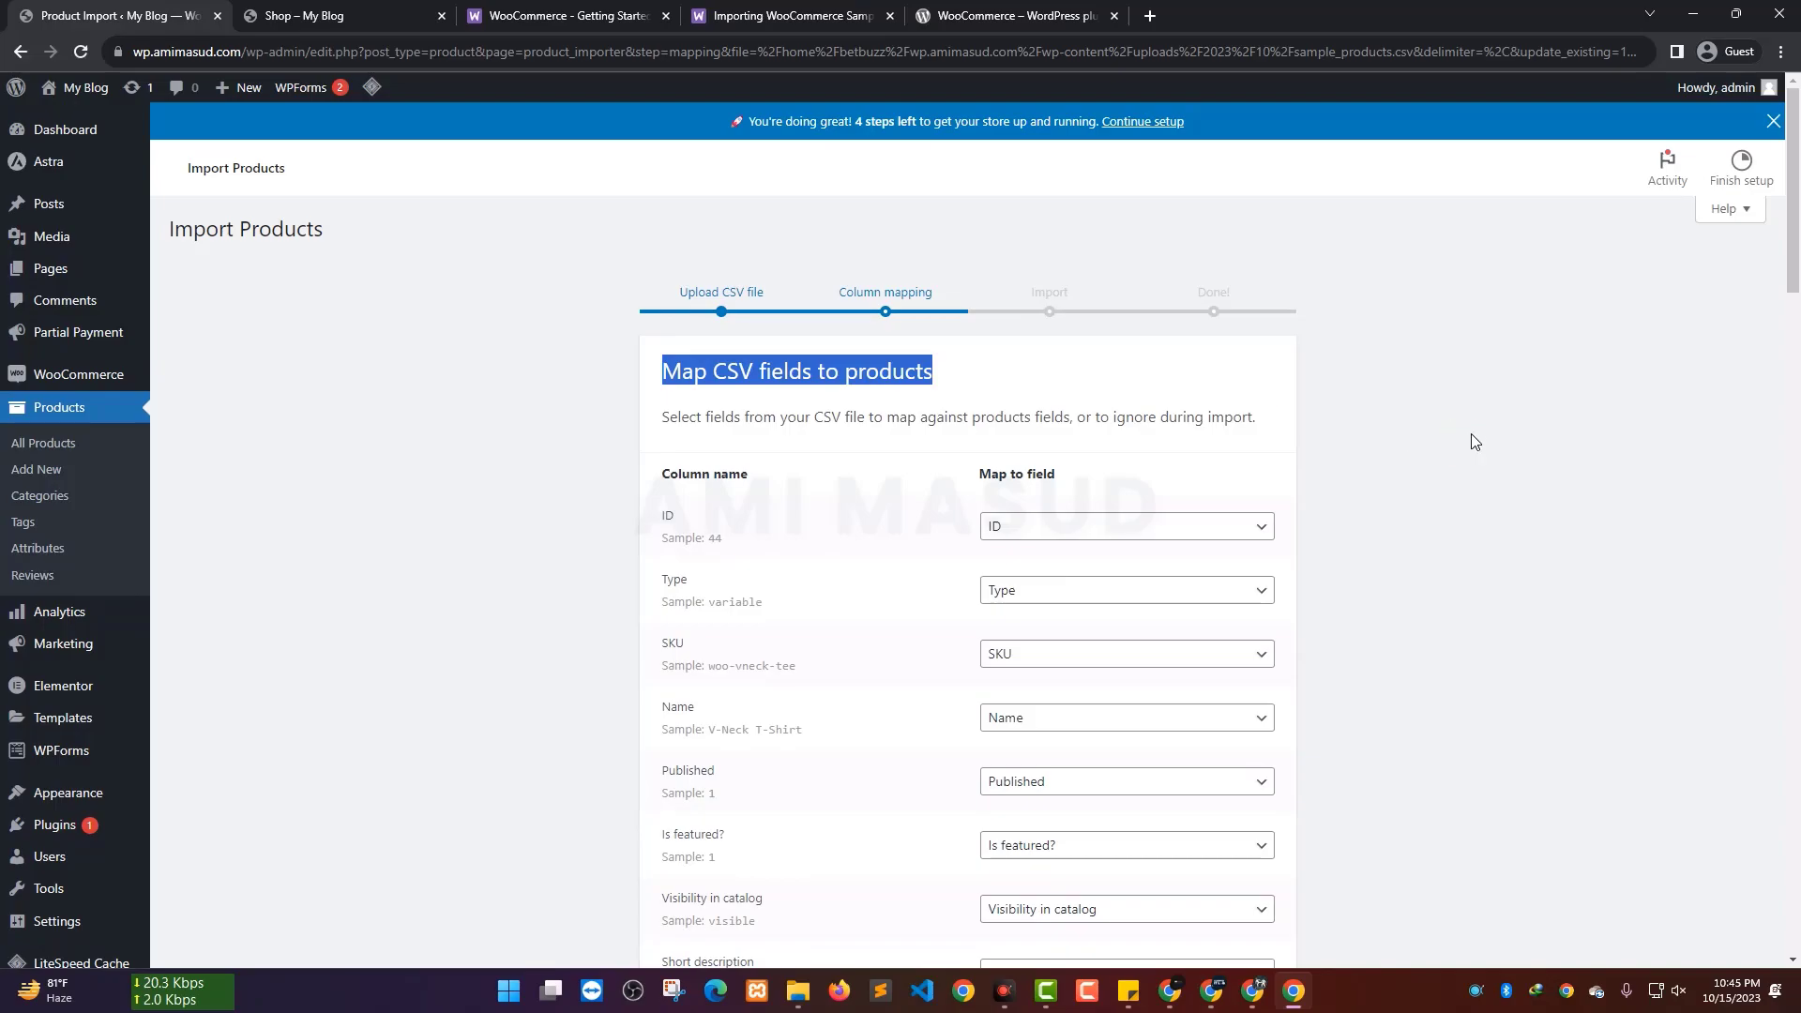
pyautogui.scroll(-1, 1471, 440)
pyautogui.click(1473, 429)
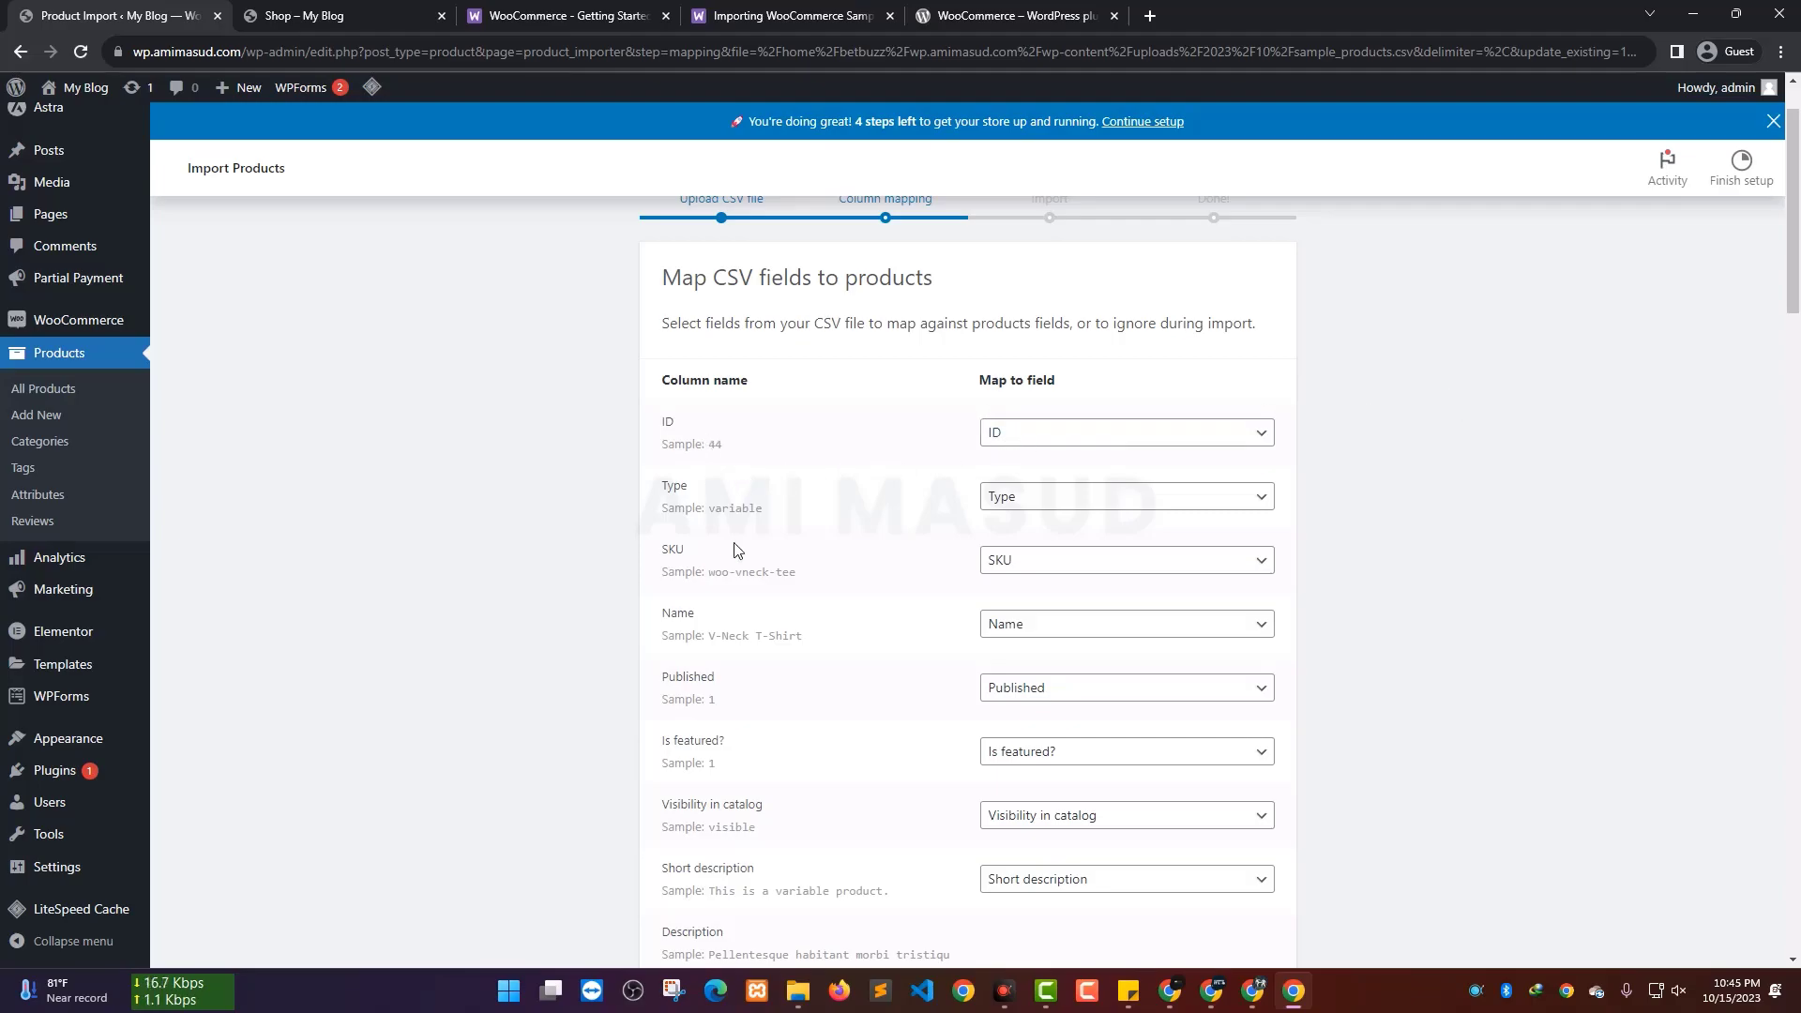
pyautogui.click(1035, 437)
pyautogui.click(1032, 431)
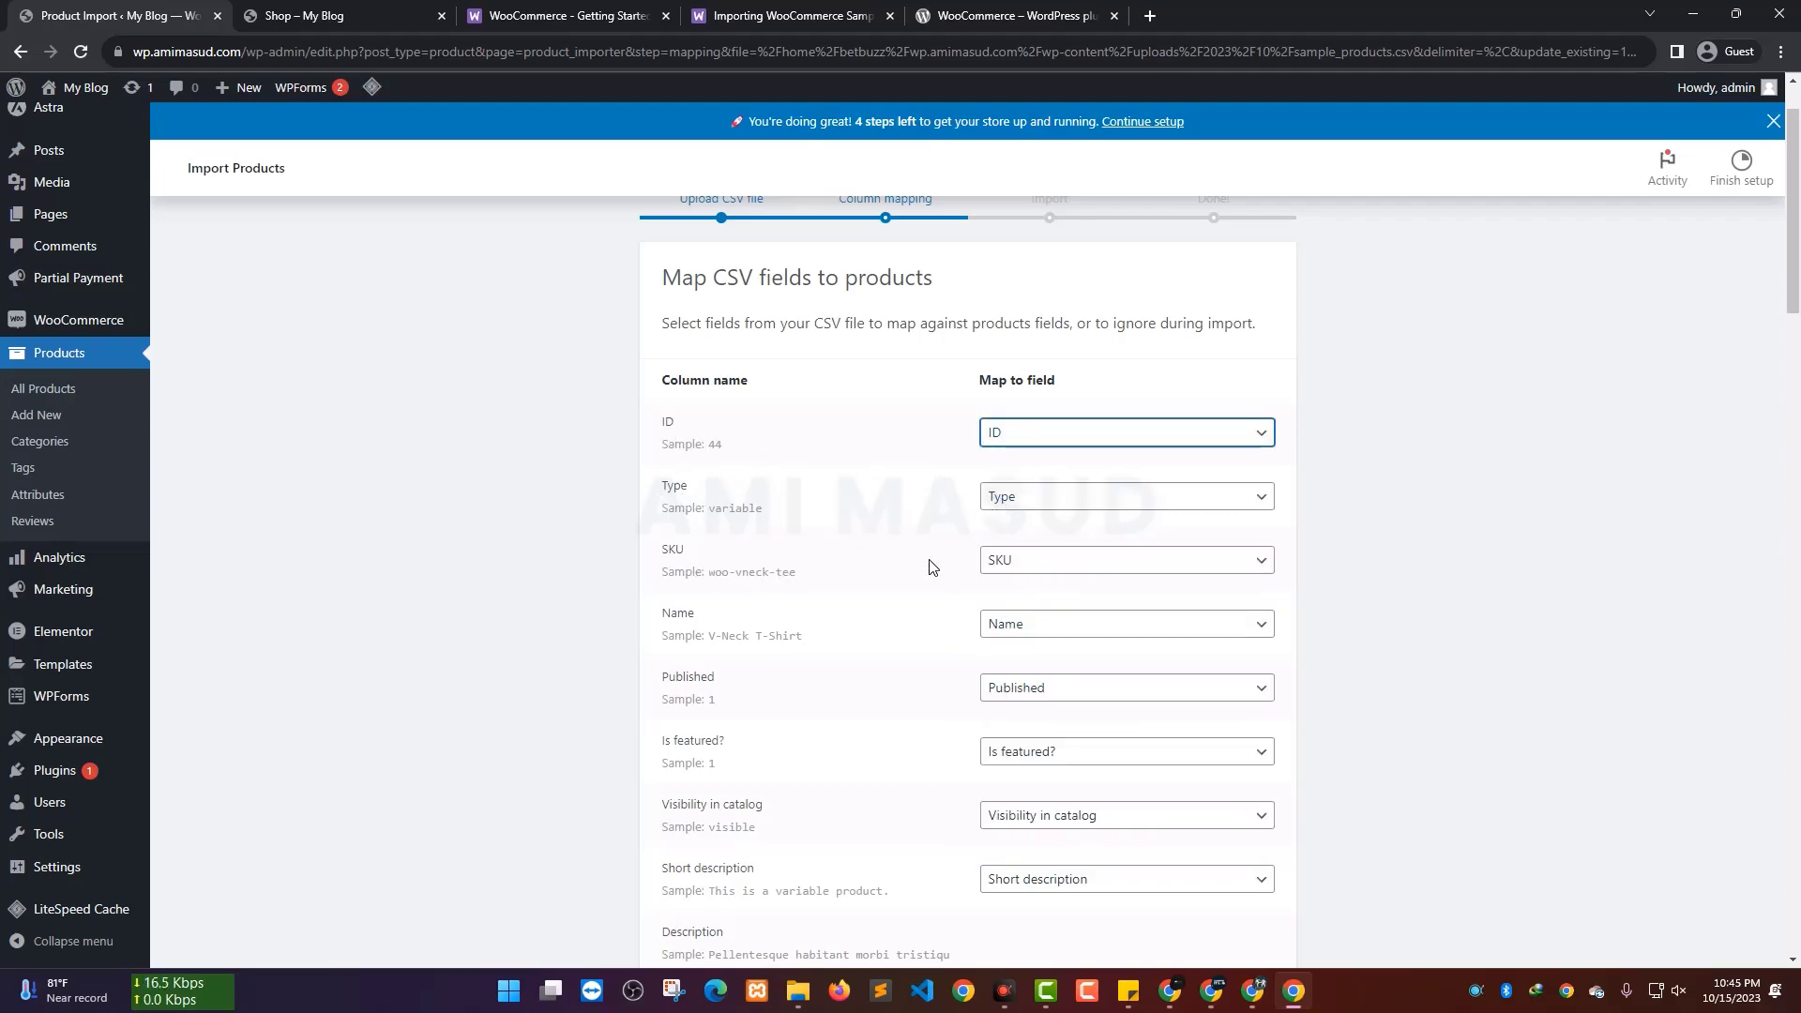
pyautogui.doubleClick(661, 428)
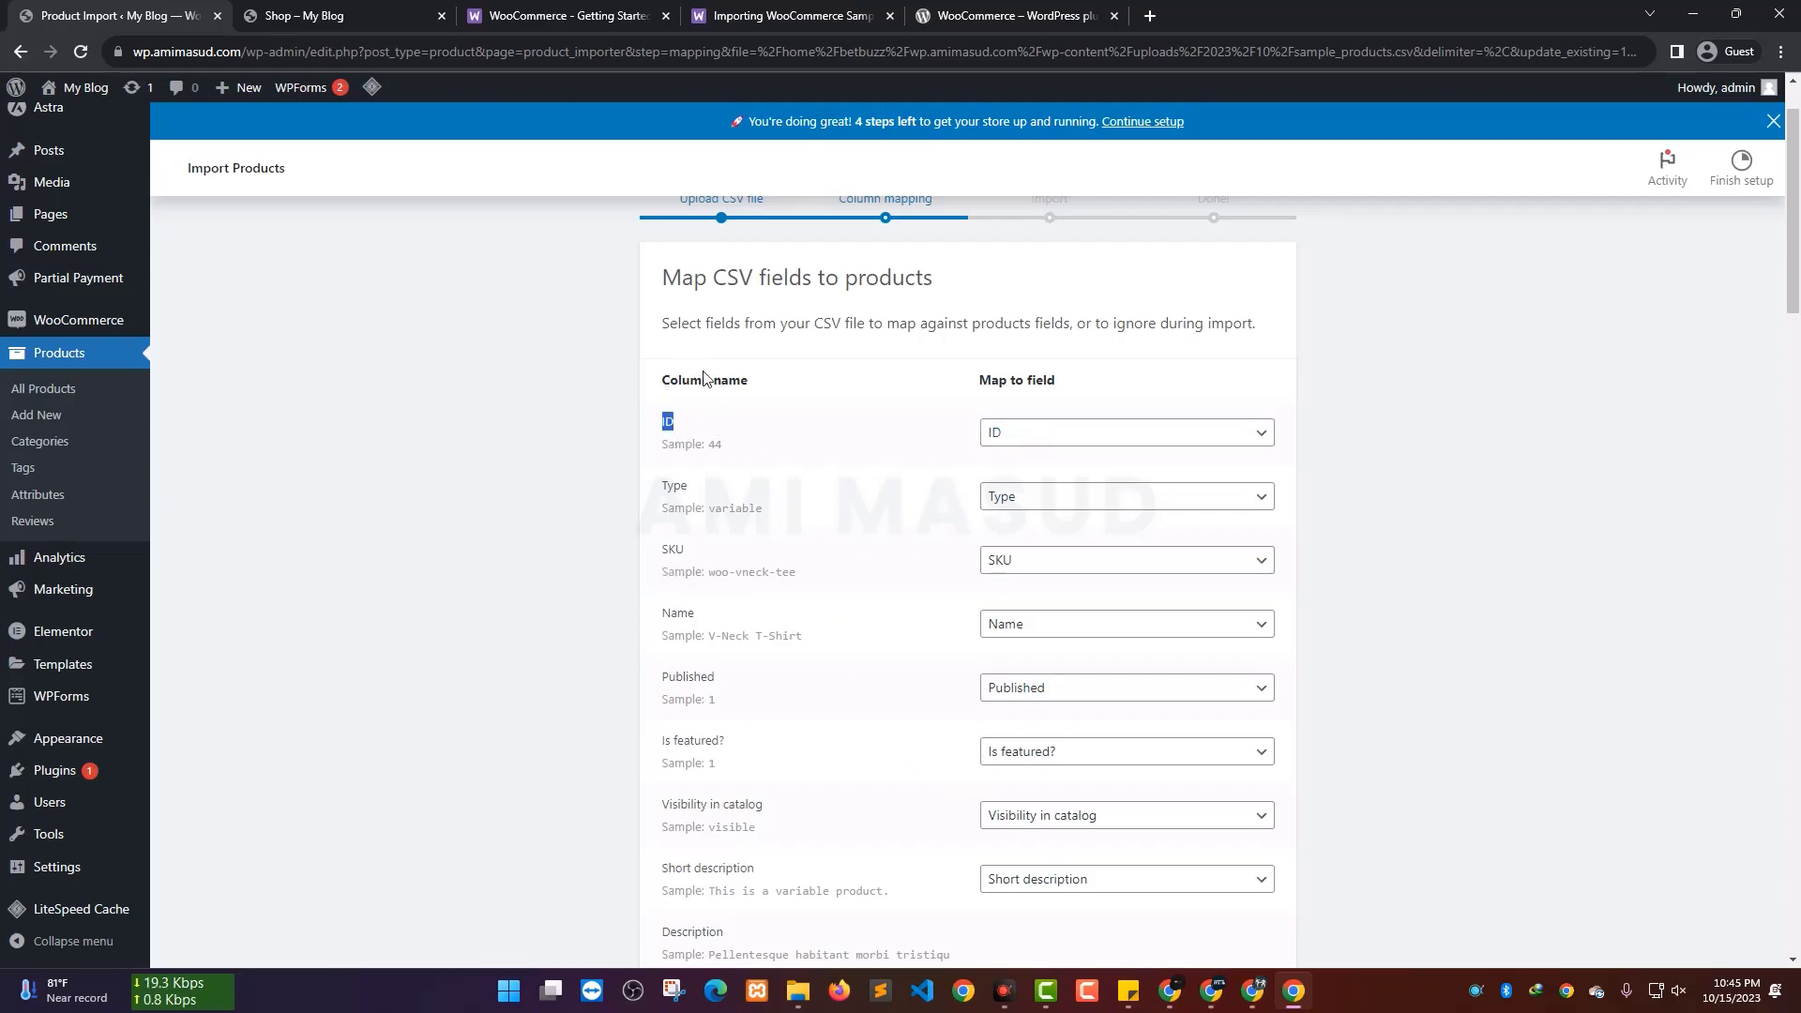
pyautogui.scroll(-2, 779, 764)
pyautogui.click(1068, 370)
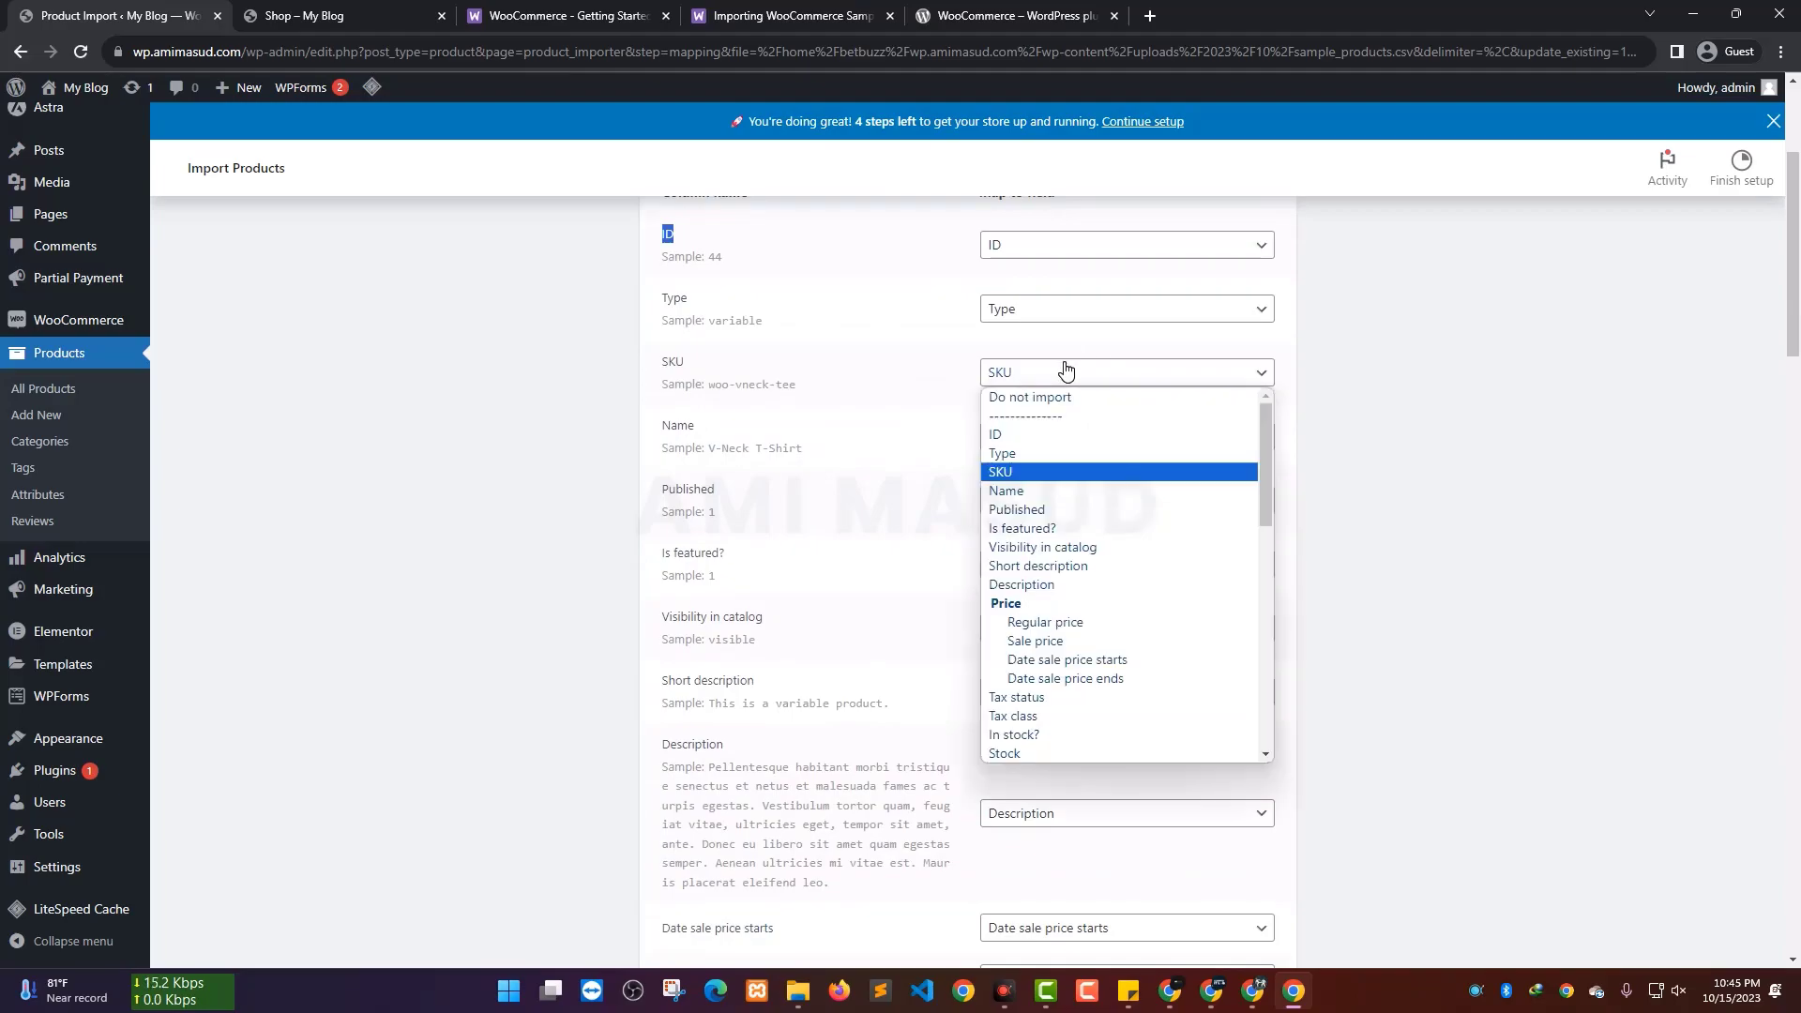
pyautogui.click(1366, 382)
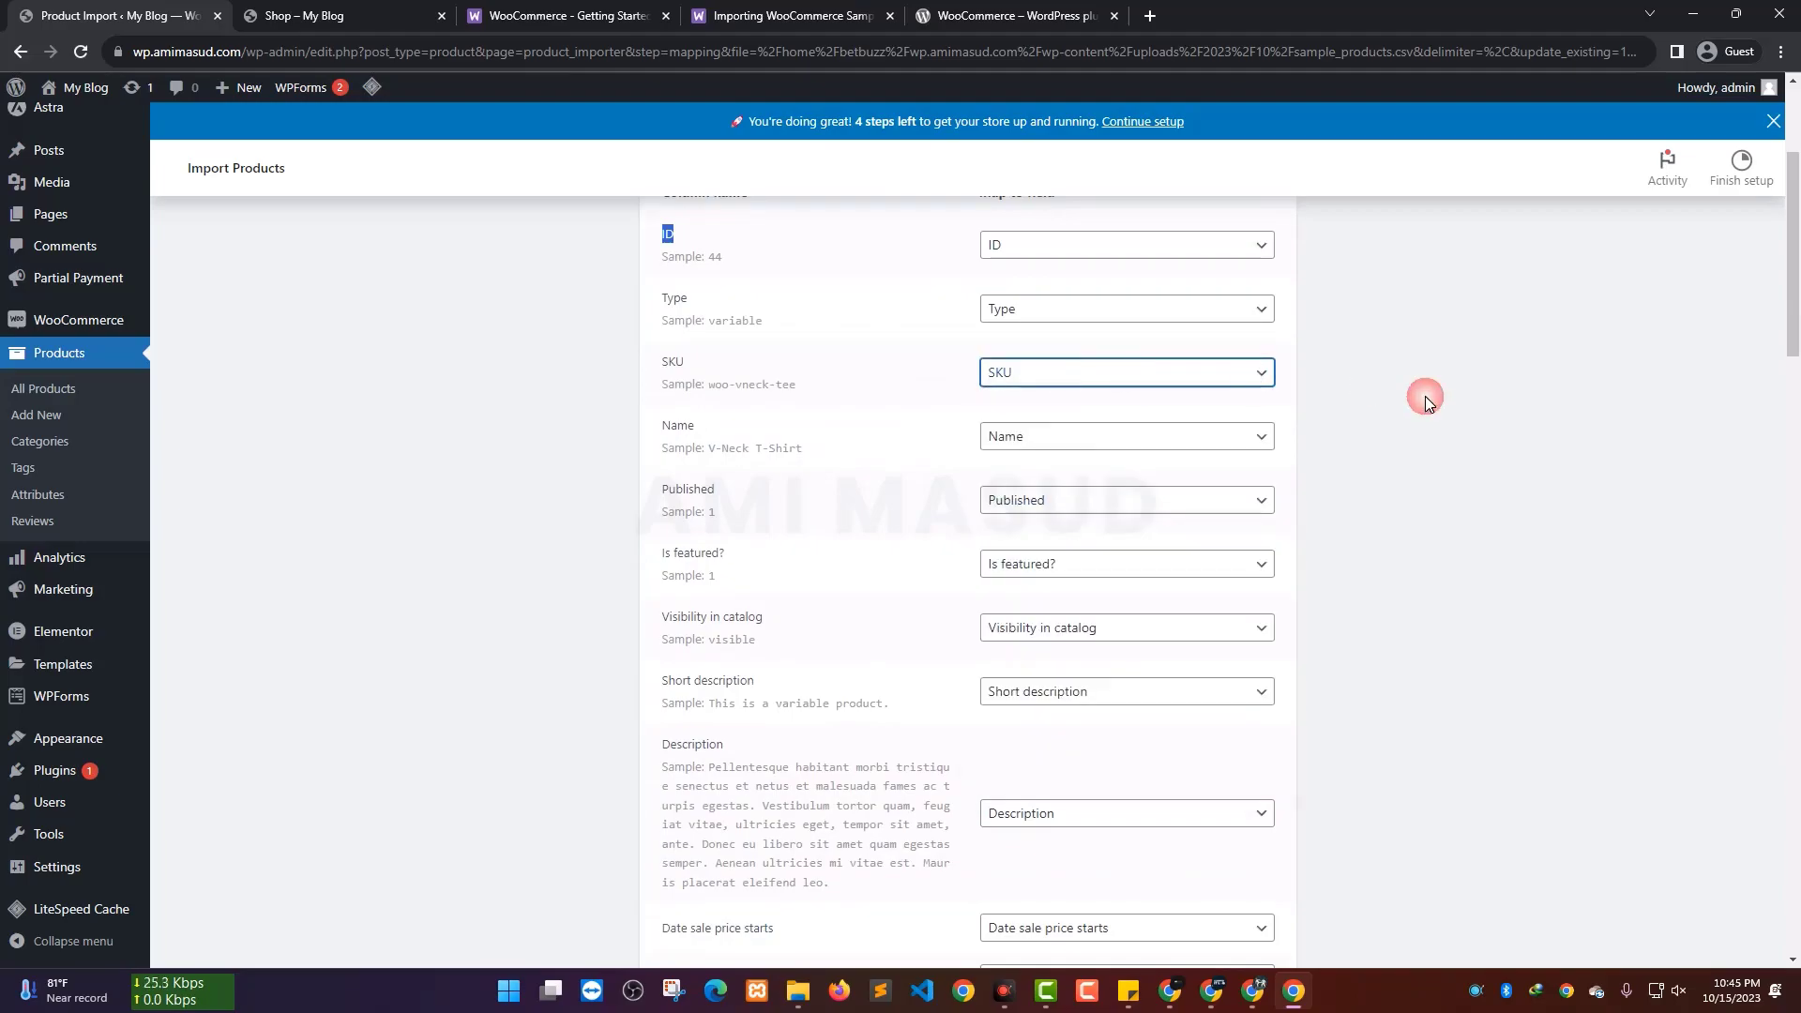
pyautogui.scroll(3, 1367, 382)
pyautogui.click(1289, 454)
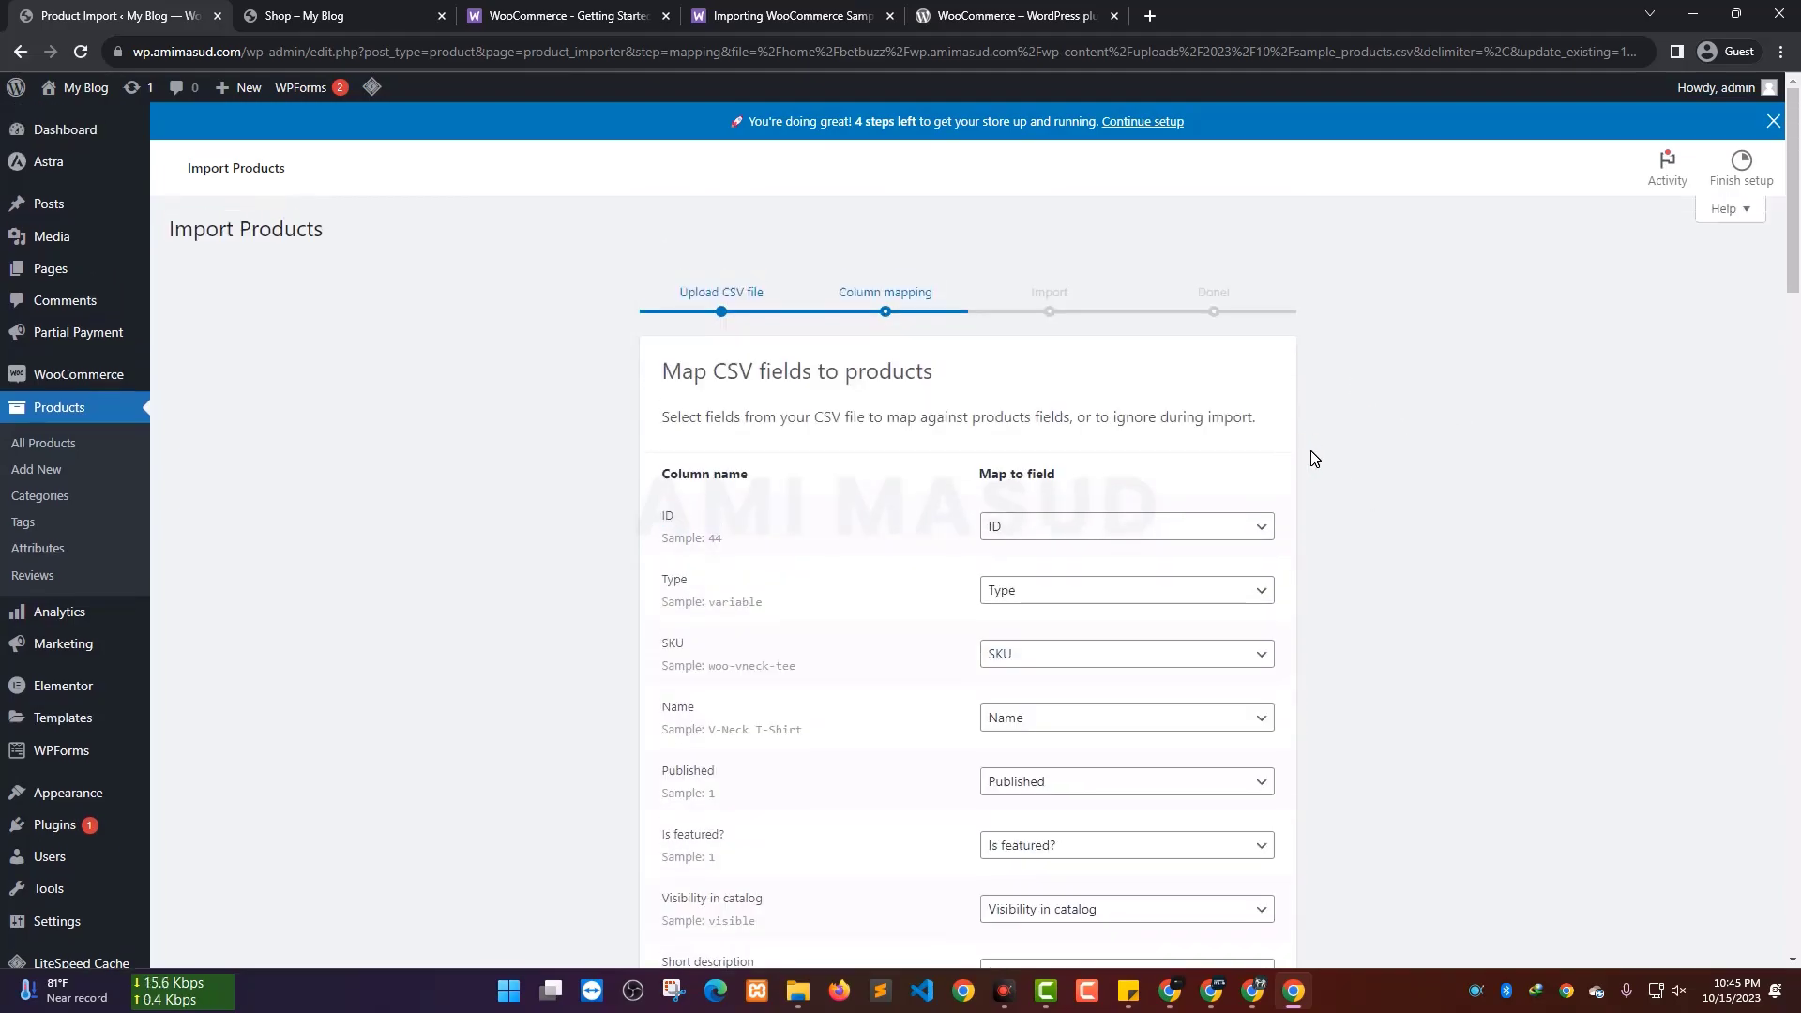
# Try setting the Name column's mapping to Do not import, and set it back to Name
pyautogui.scroll(-3, 1313, 456)
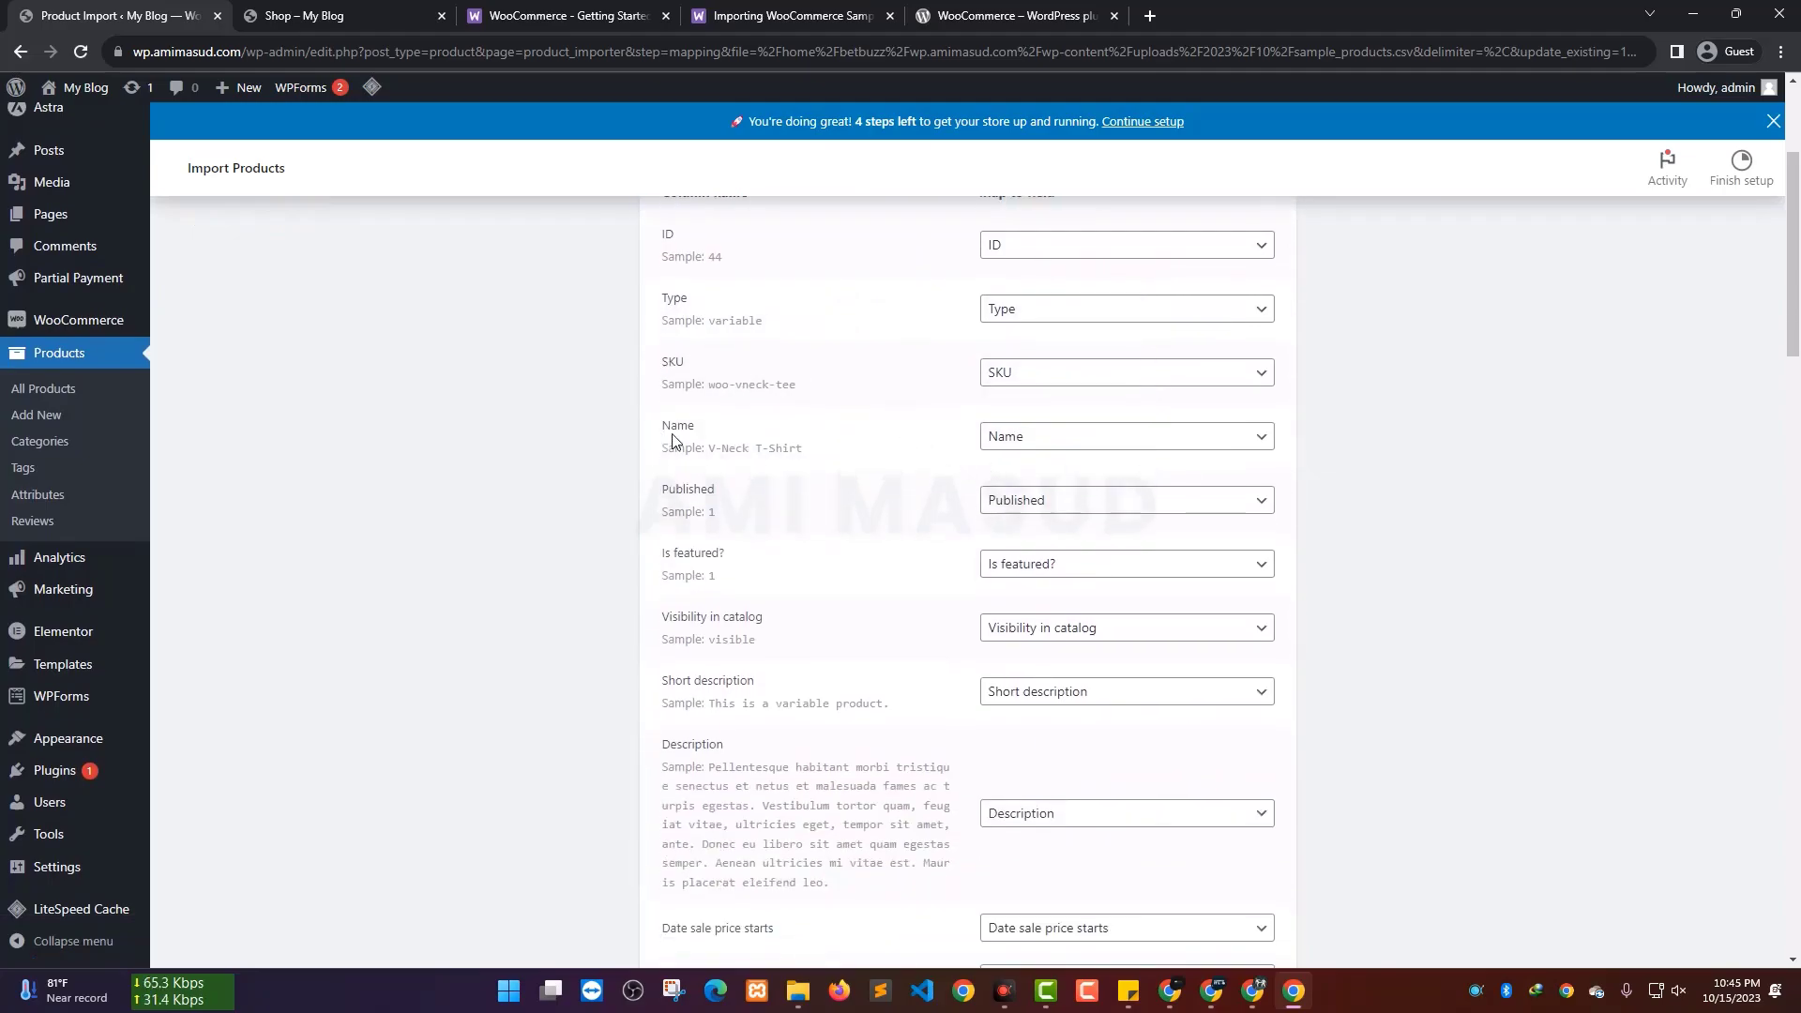
pyautogui.click(1010, 441)
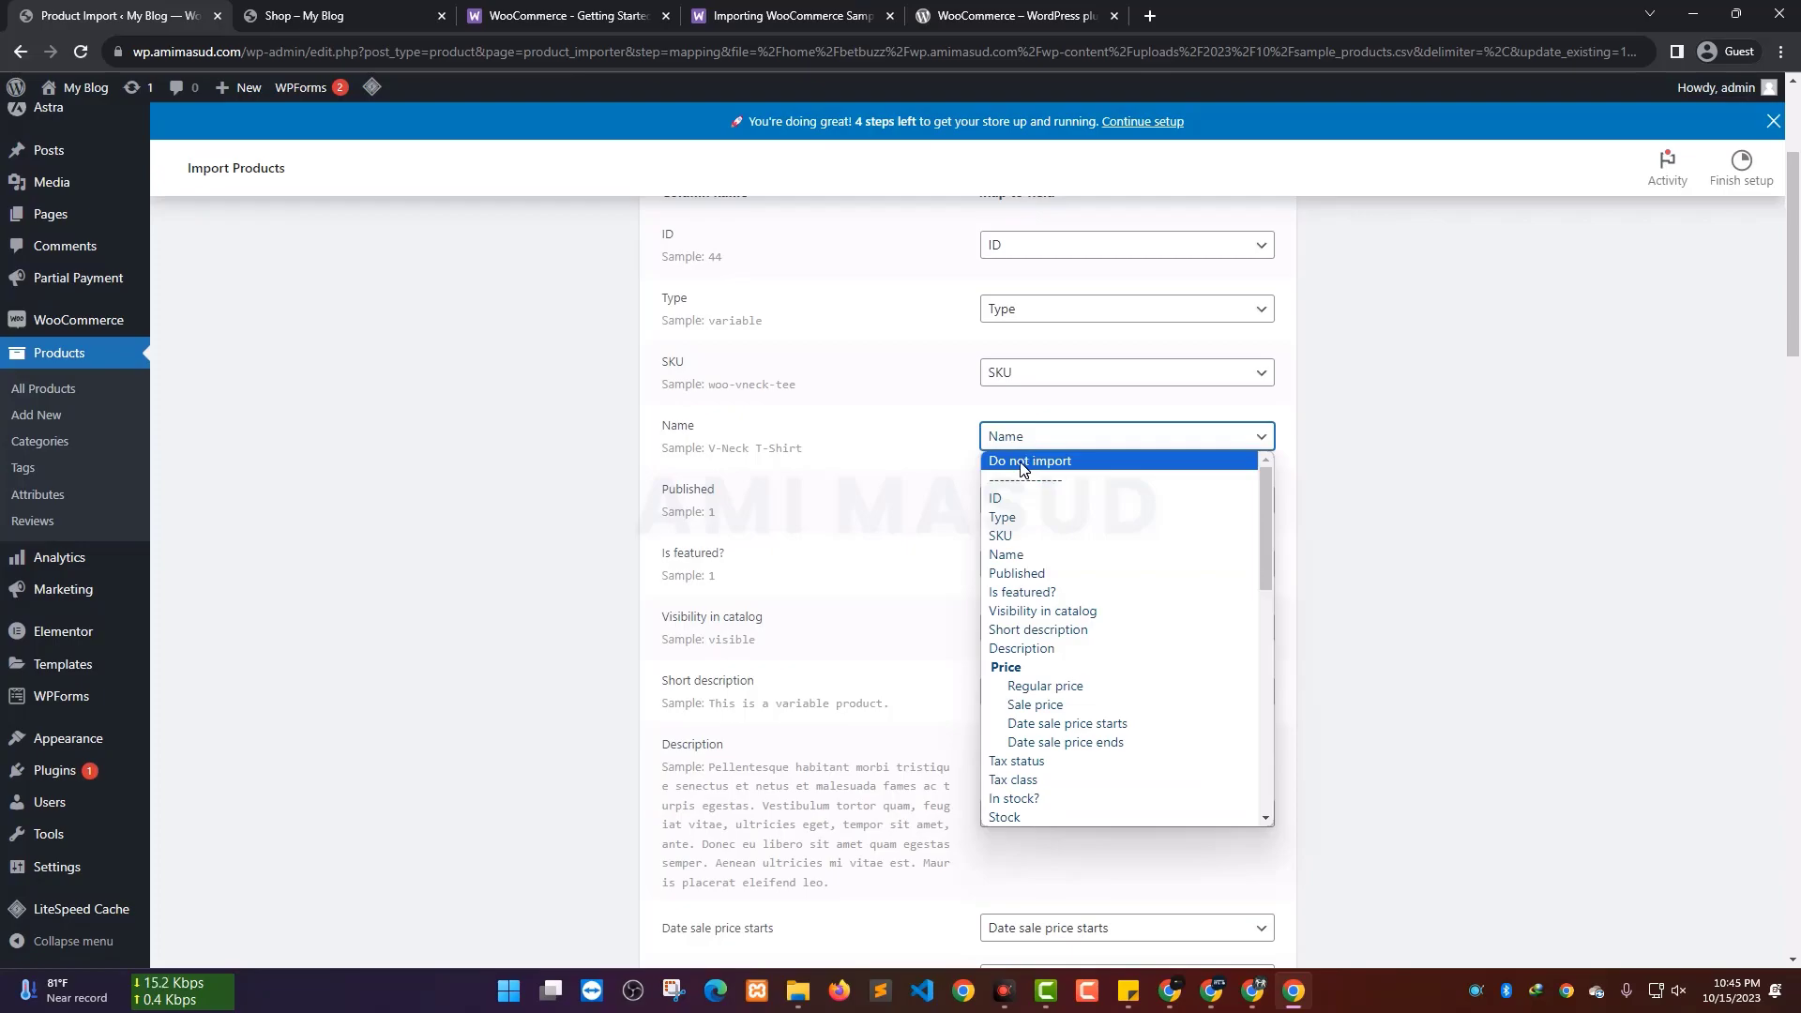
pyautogui.click(1022, 463)
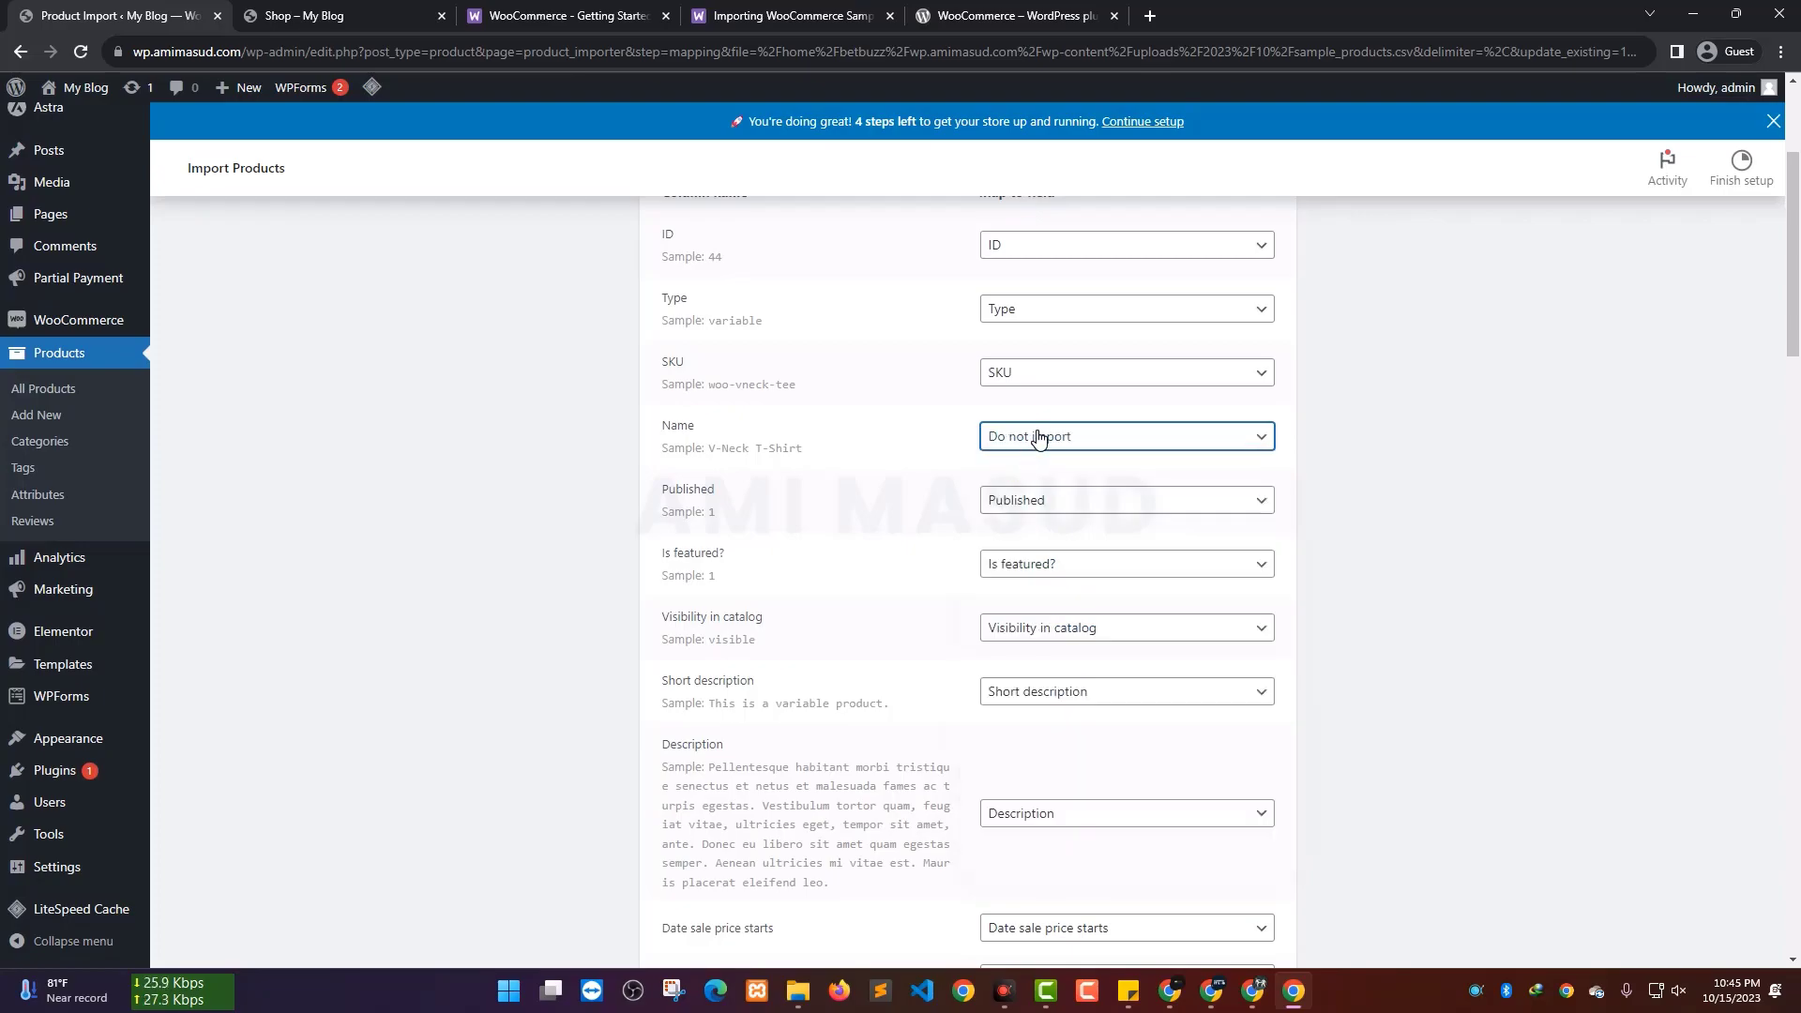
pyautogui.click(1037, 438)
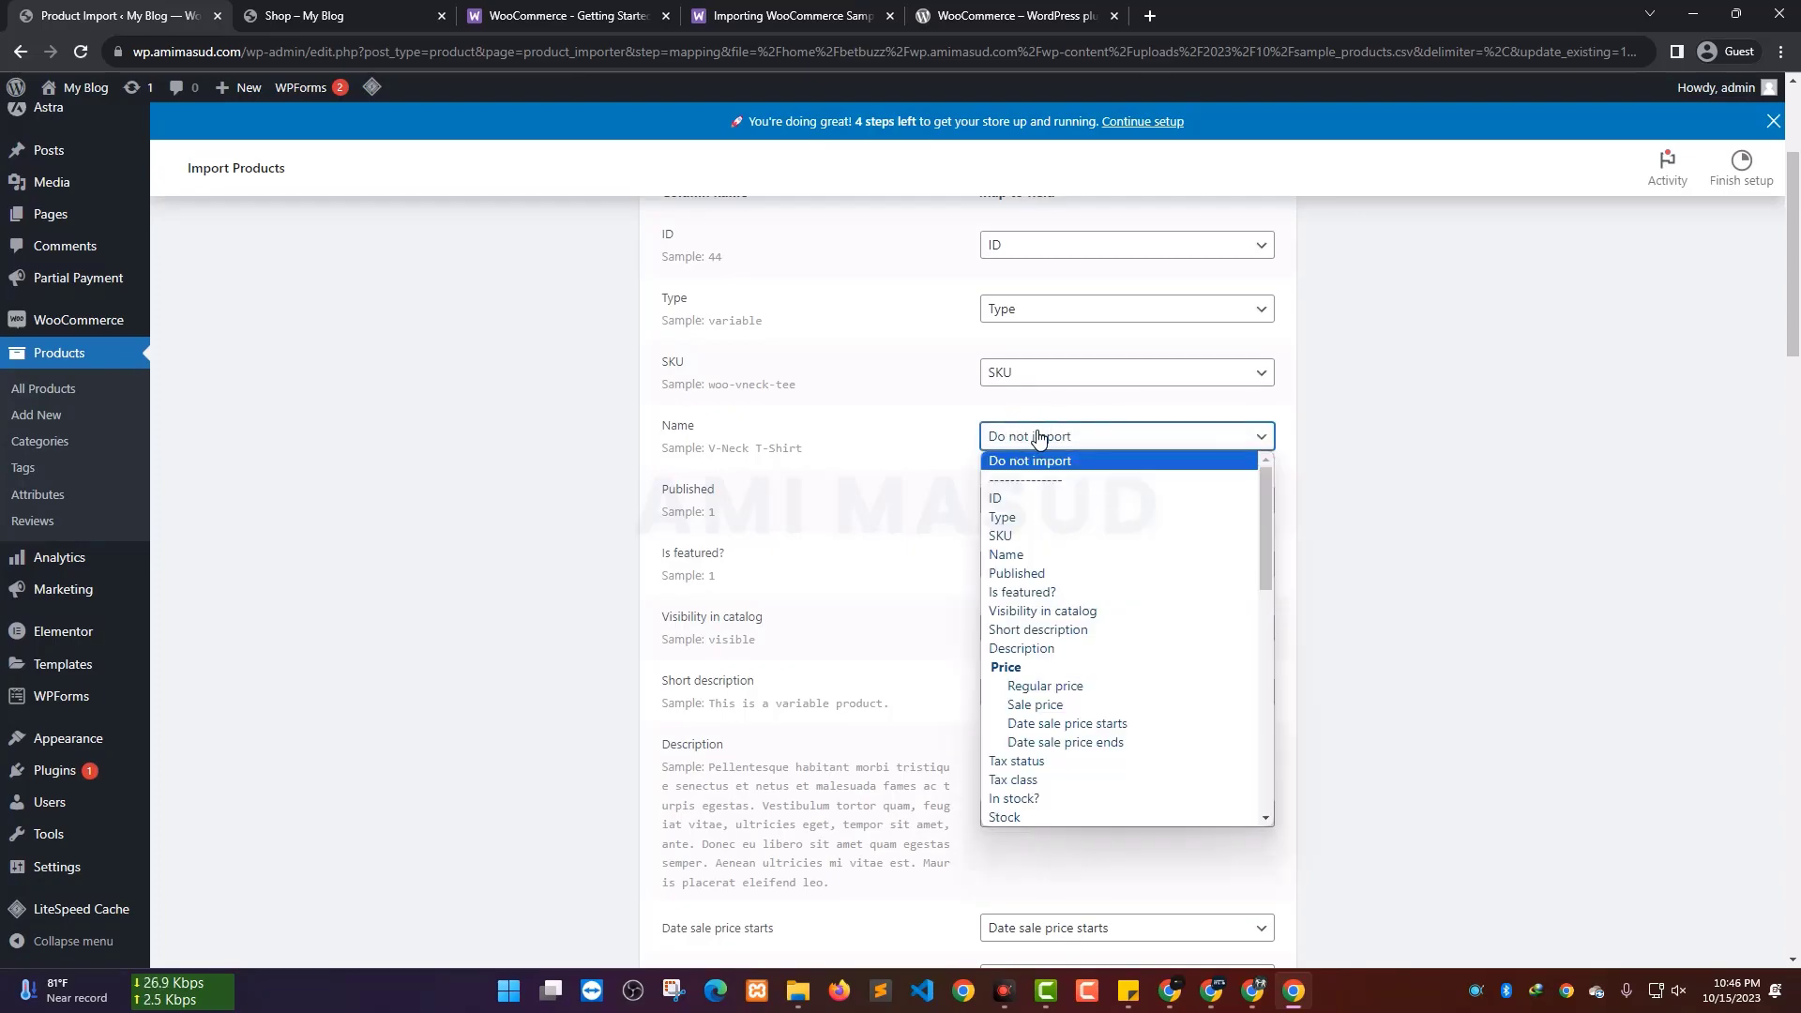
pyautogui.click(1006, 559)
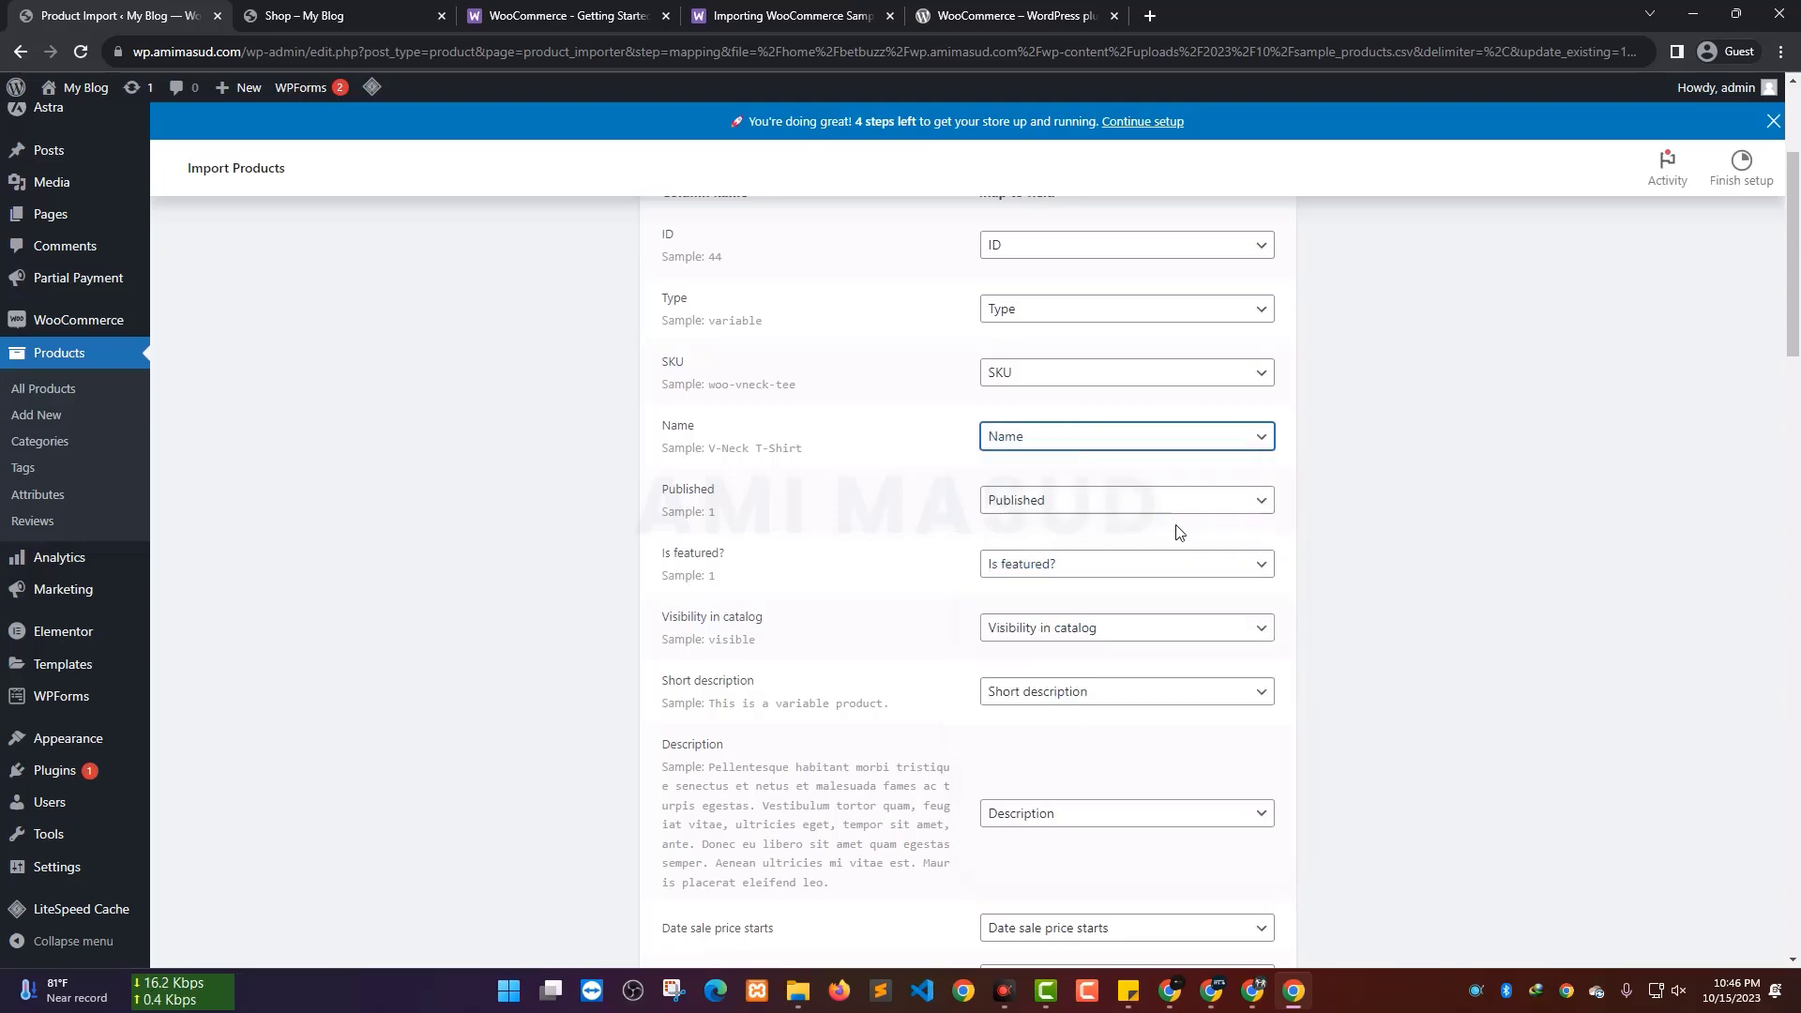
# Review the CSV column mappings from Published down to the weight and dimension rows
pyautogui.scroll(2, 990, 403)
pyautogui.scroll(-2, 979, 549)
pyautogui.scroll(-4, 992, 722)
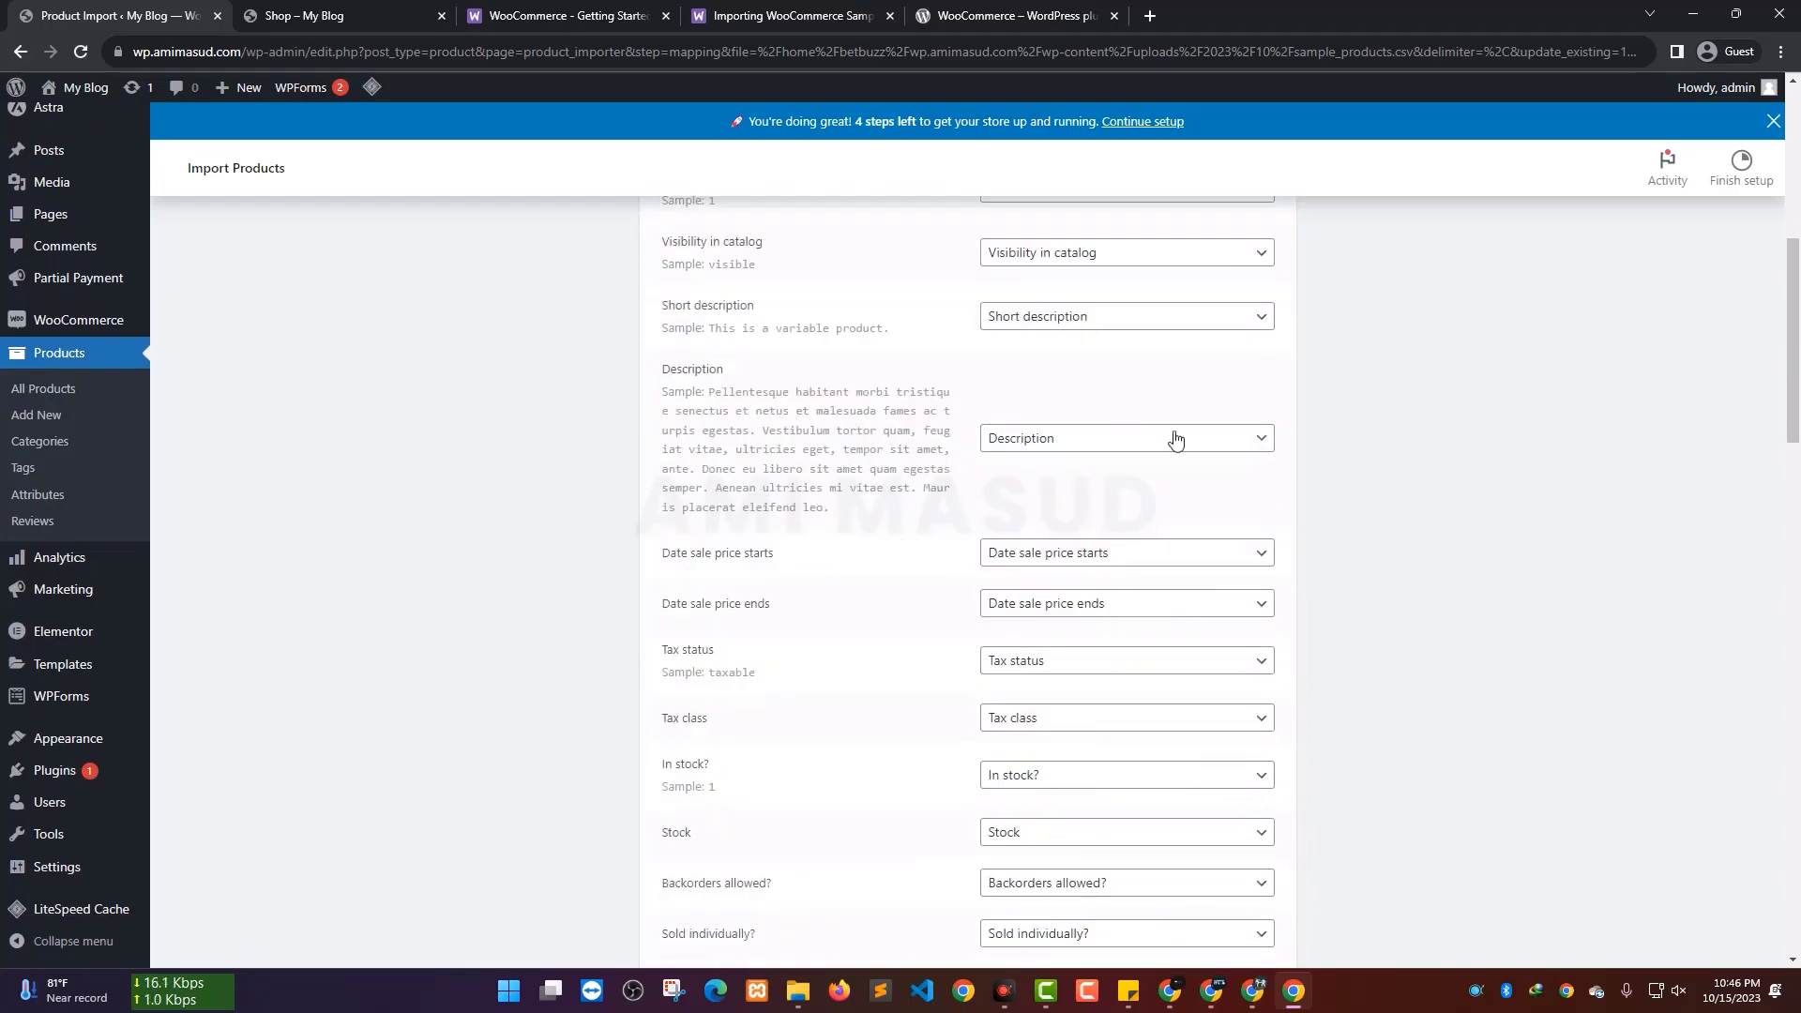
pyautogui.scroll(-2, 1050, 394)
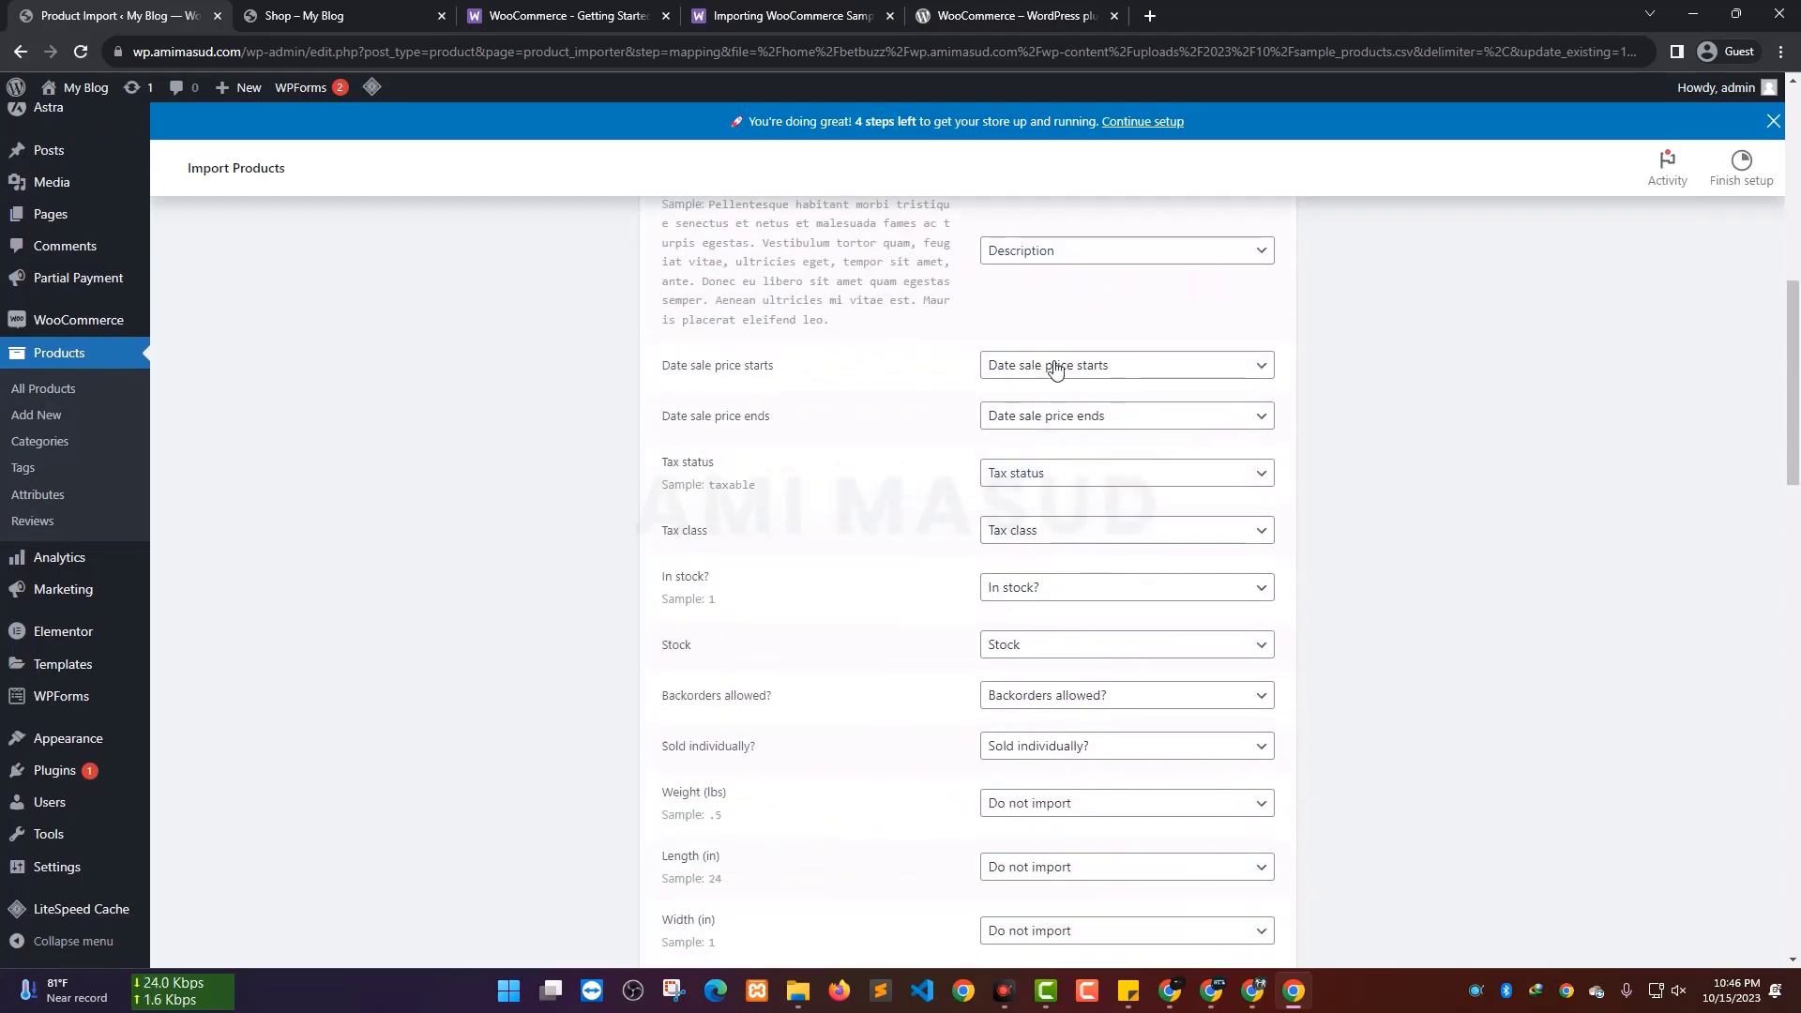
pyautogui.scroll(-1, 1063, 582)
pyautogui.scroll(-2, 1087, 544)
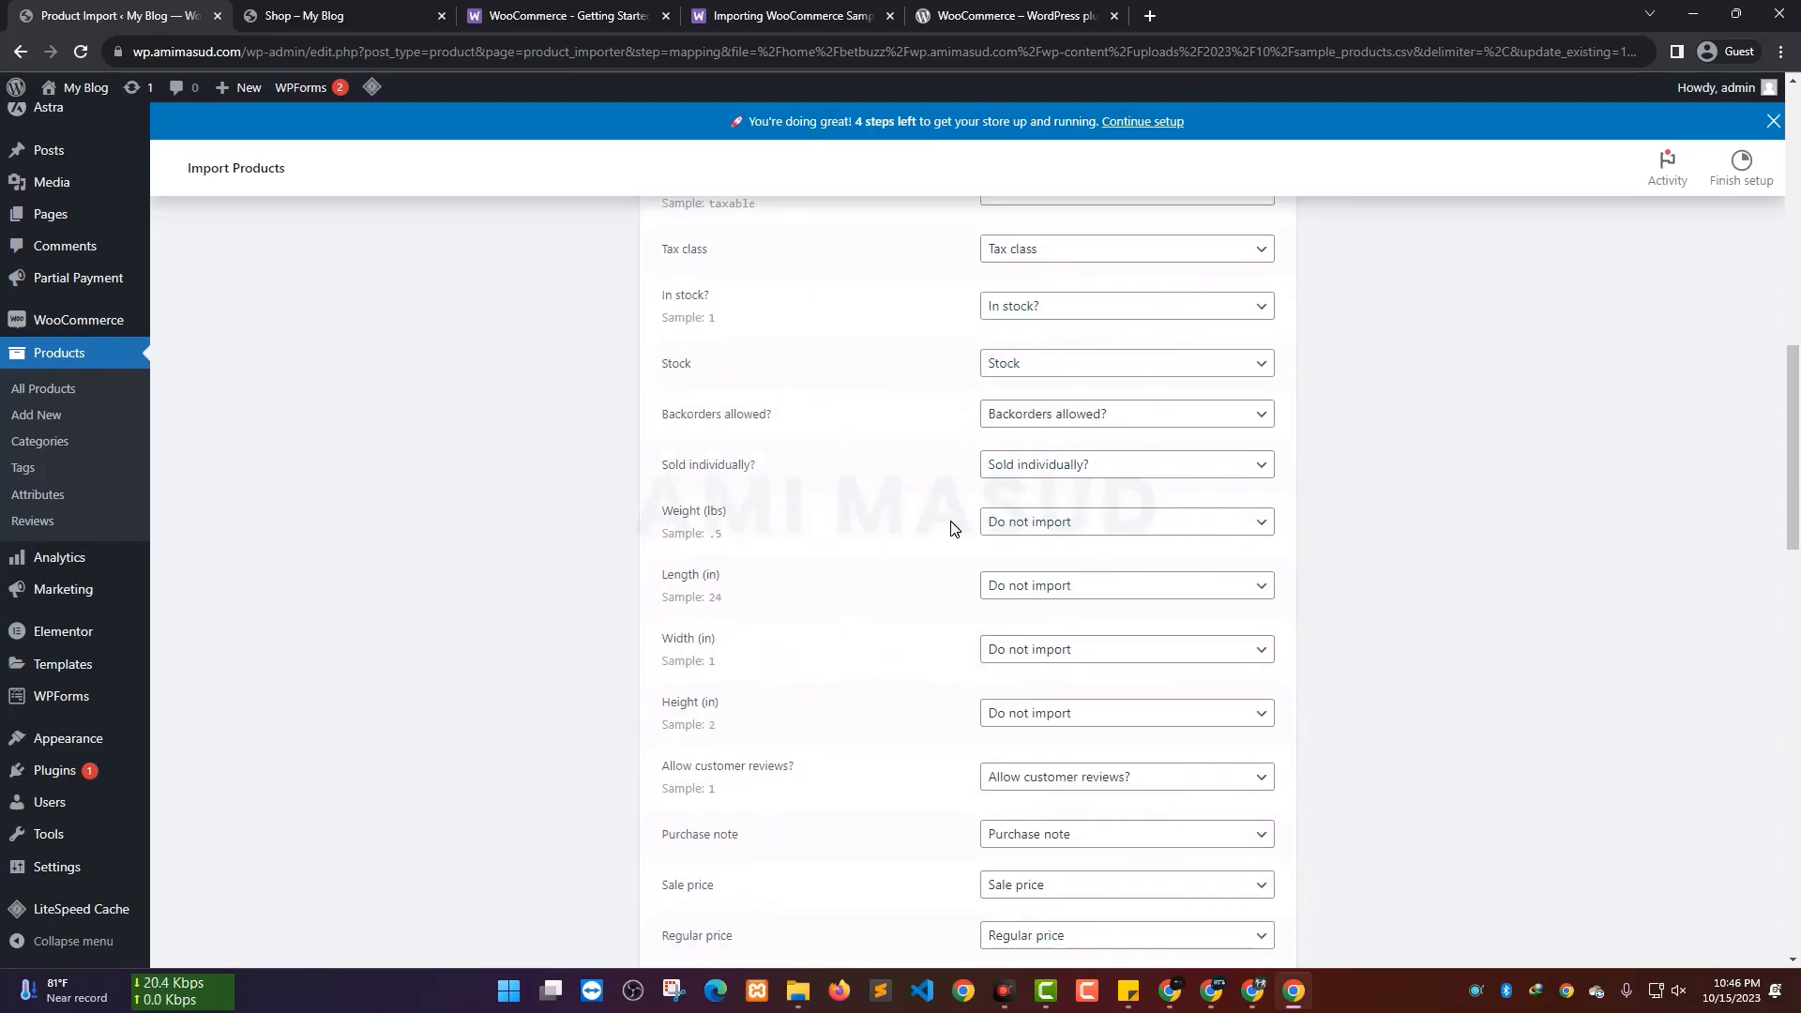
pyautogui.scroll(2, 952, 527)
pyautogui.scroll(-3, 966, 502)
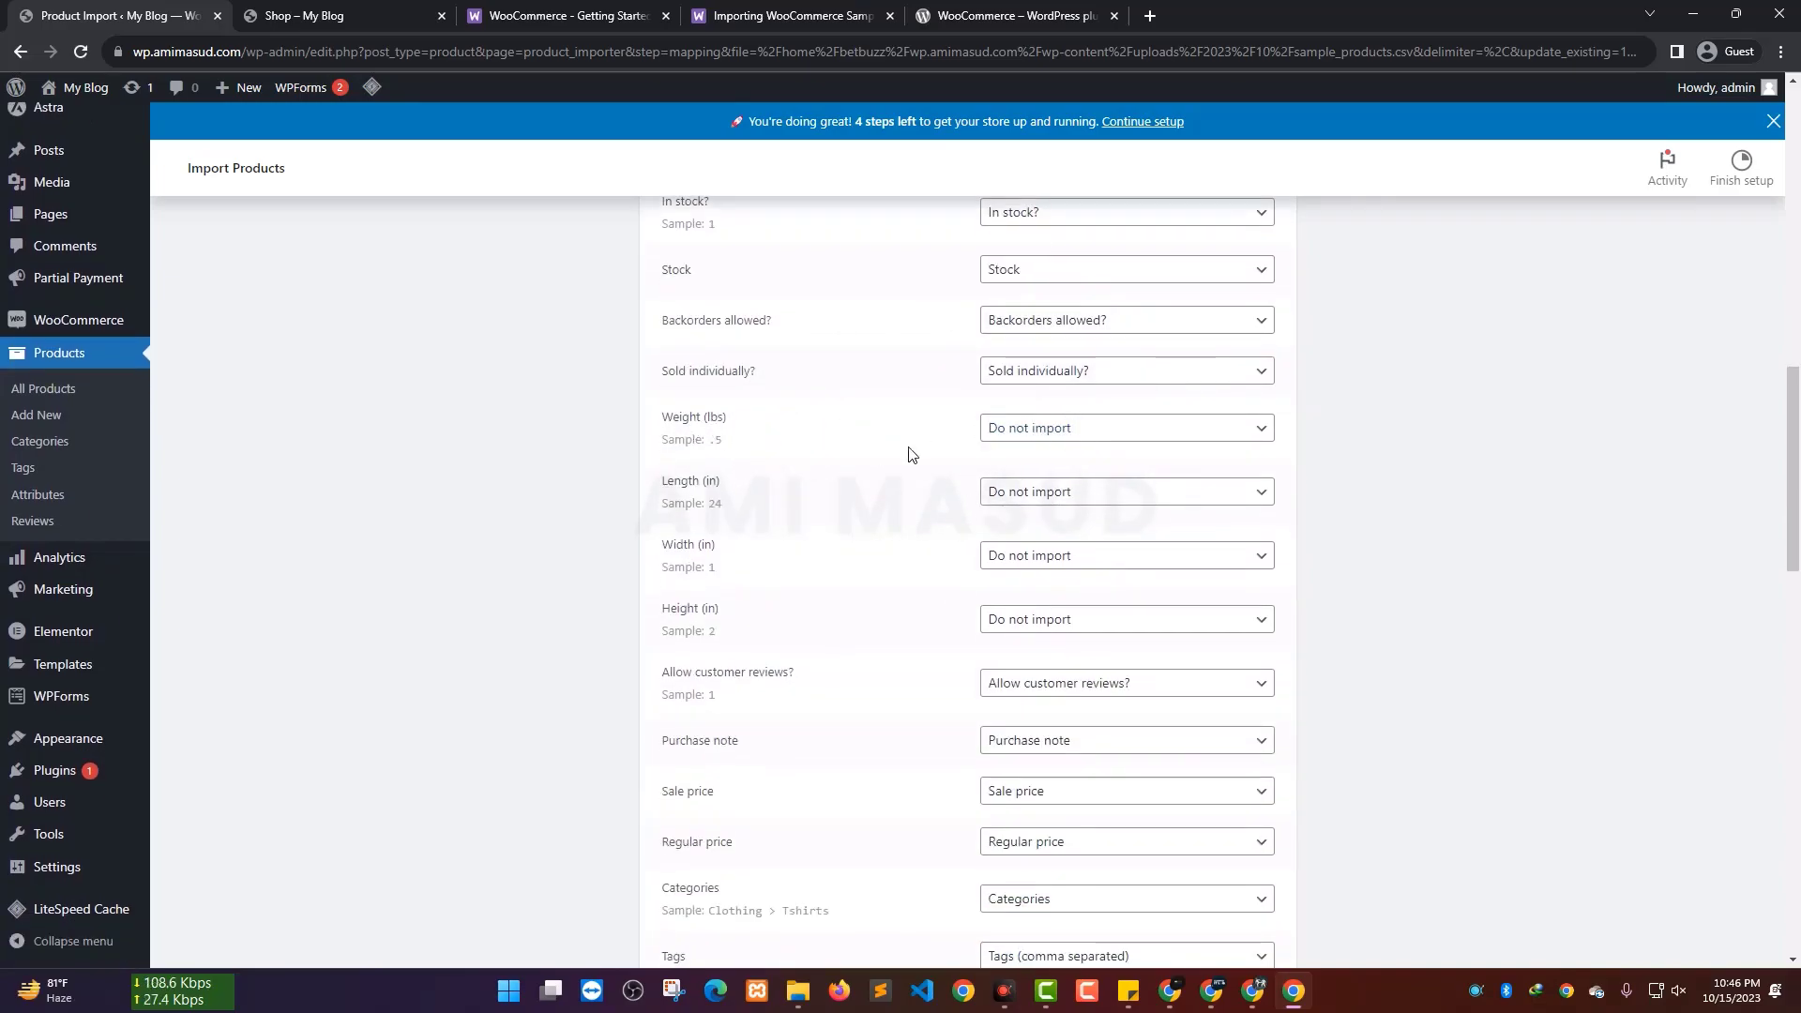
# Map the Weight (lbs) column to the Weight (kg) field
pyautogui.click(1014, 433)
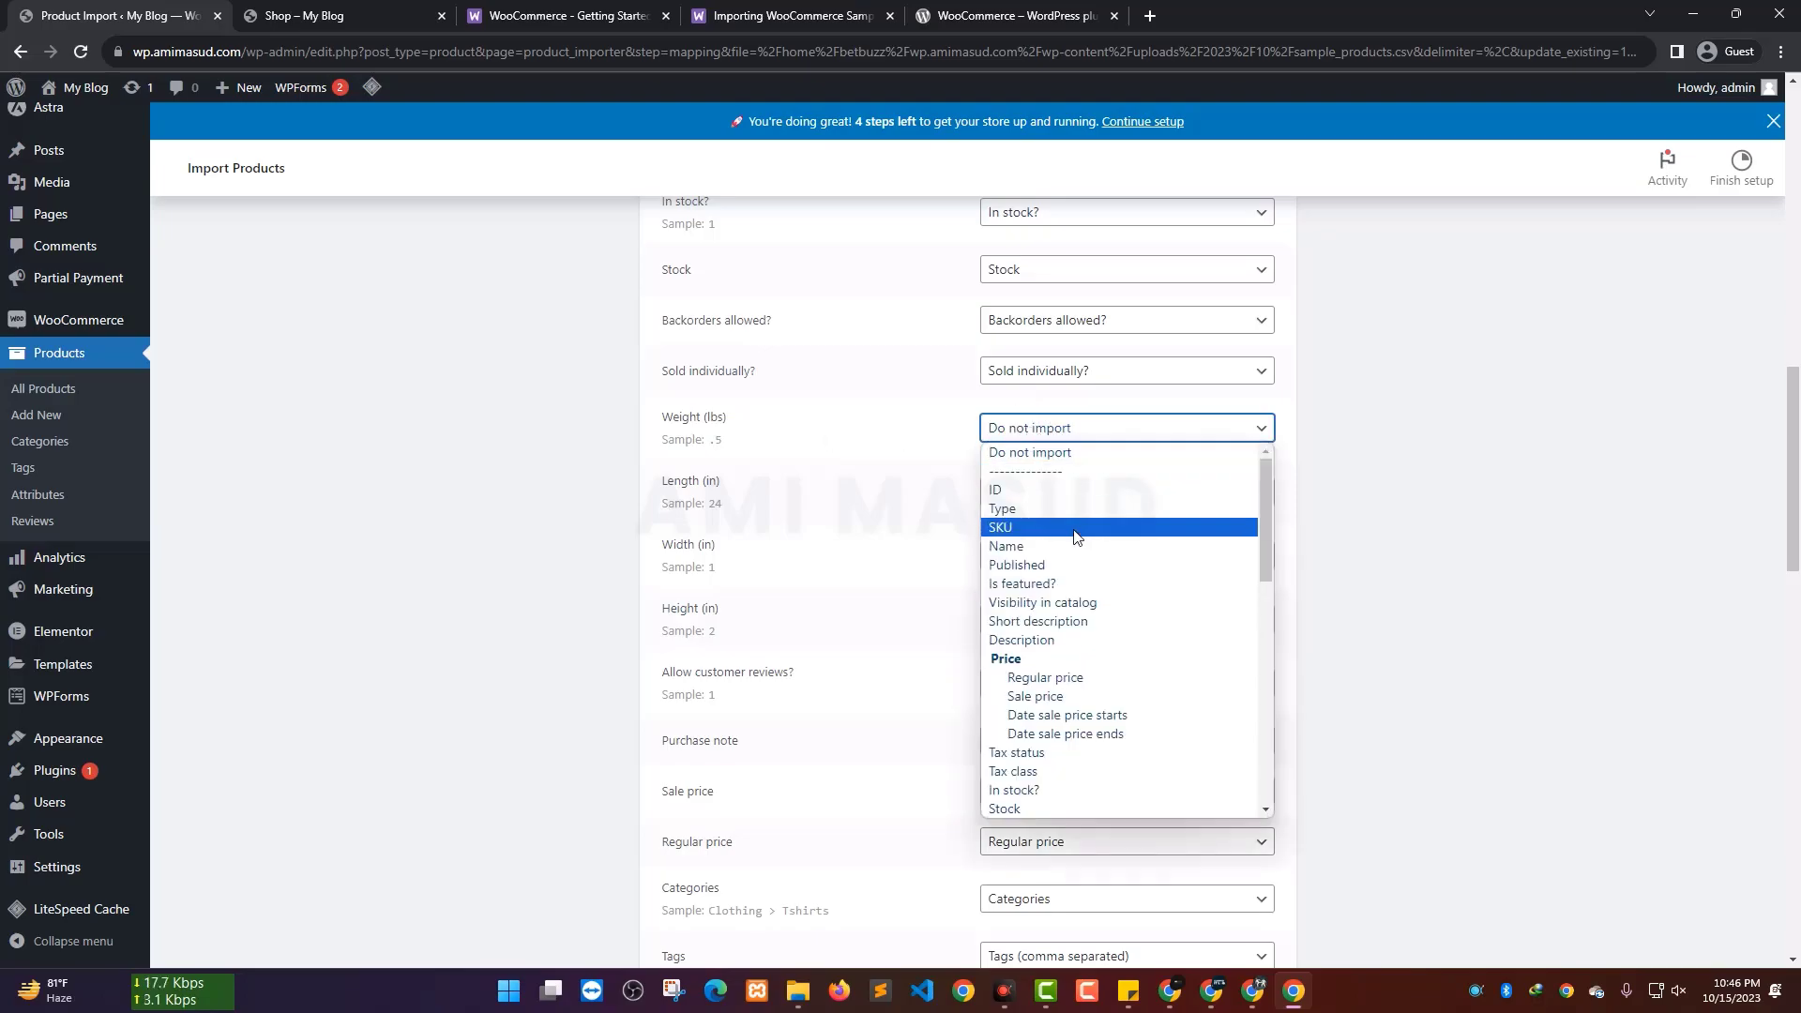
pyautogui.scroll(-4, 1073, 676)
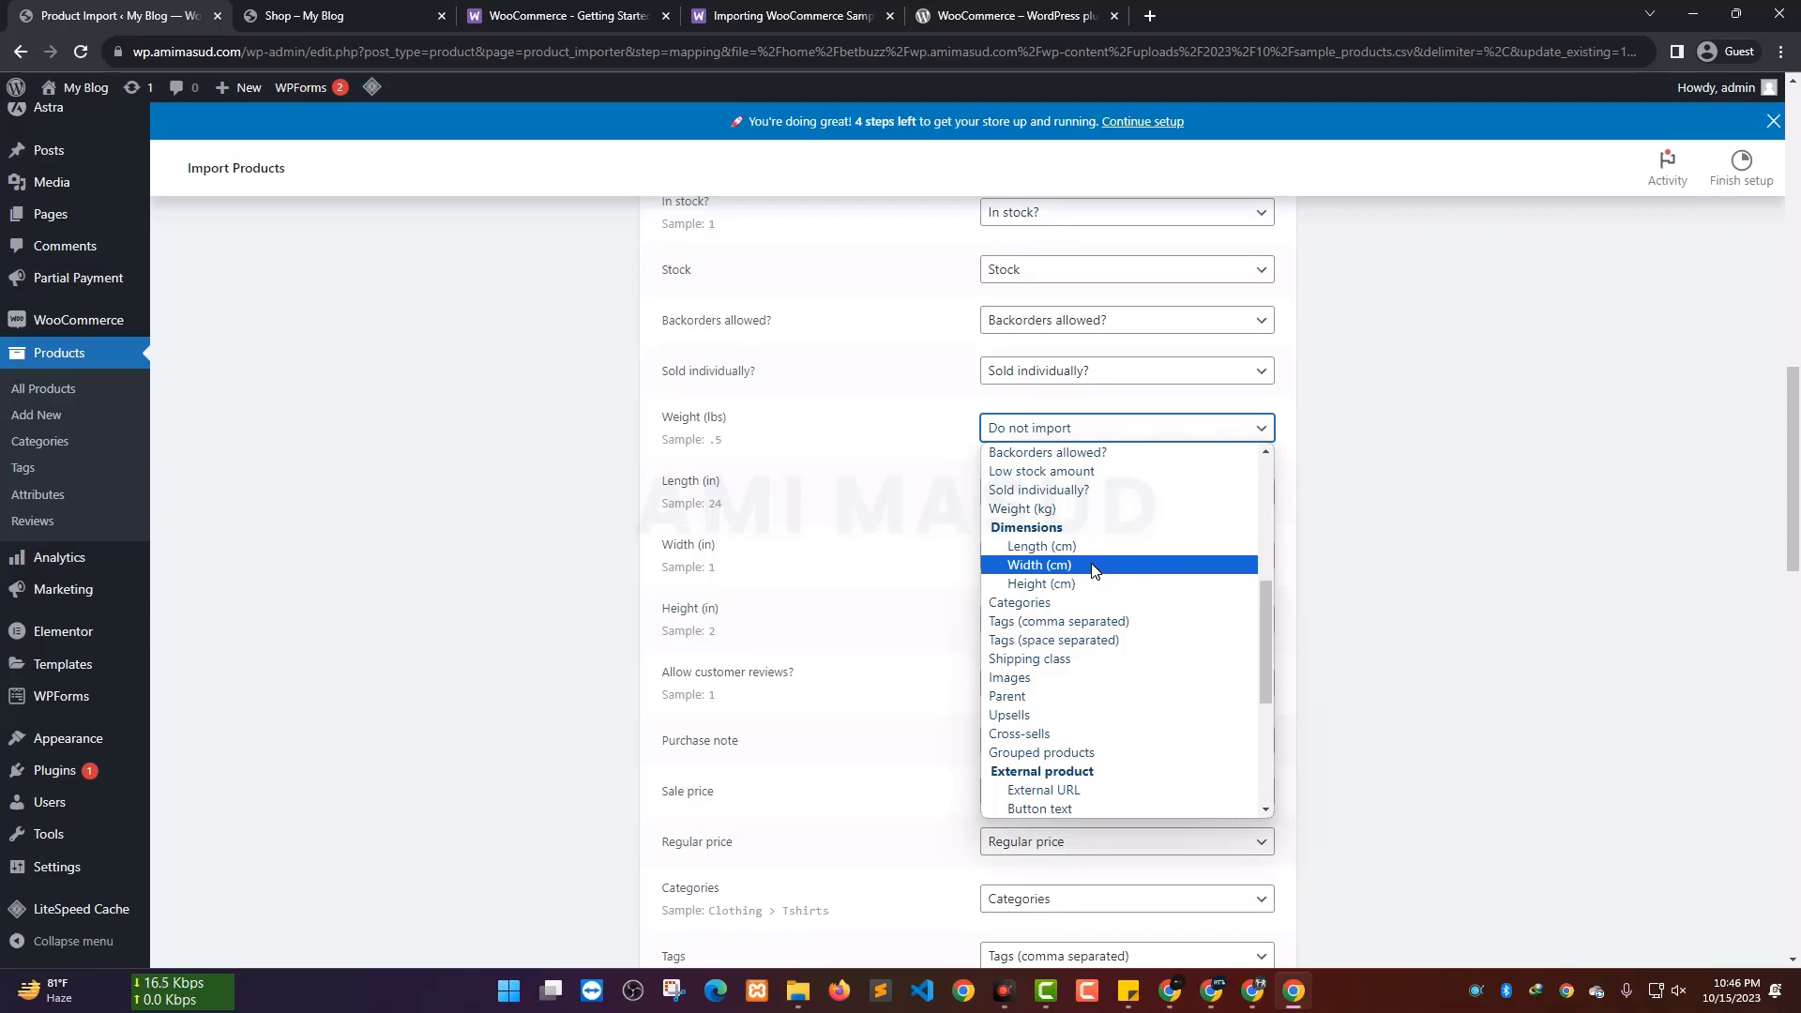
pyautogui.click(1022, 508)
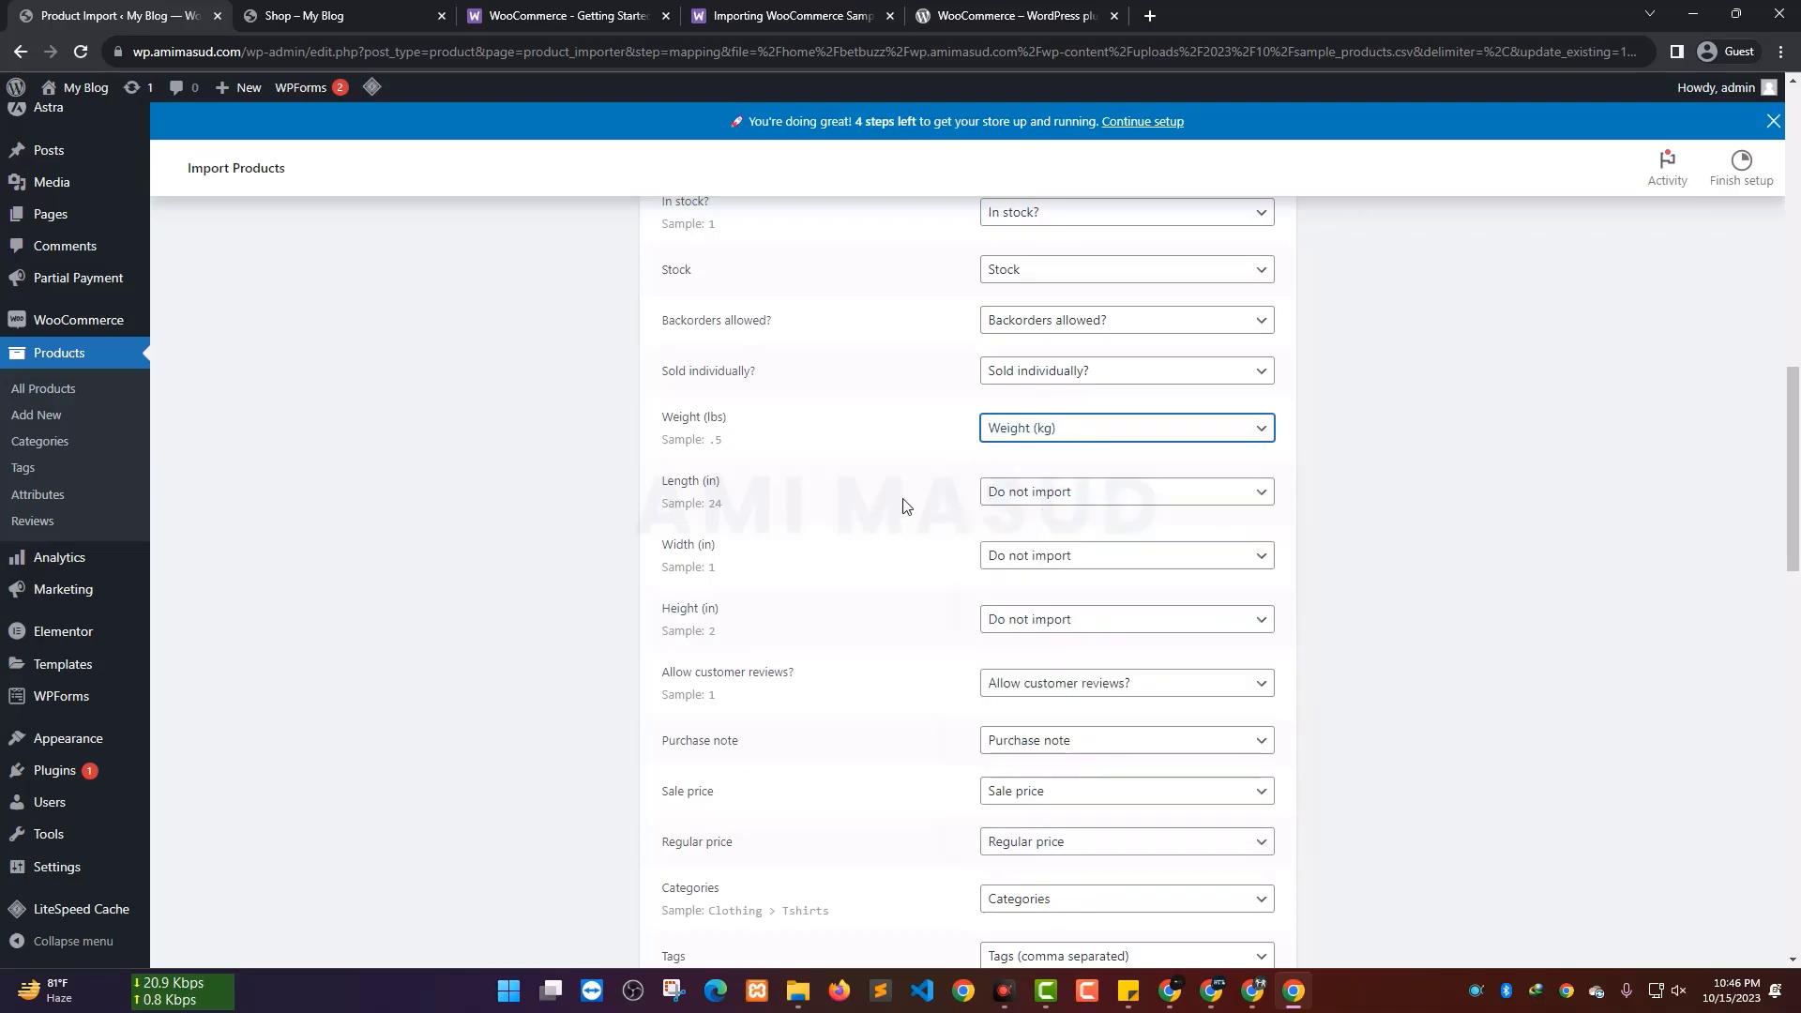
# Map the Length (in) column to the Length (cm) field under Dimensions
pyautogui.click(1050, 495)
pyautogui.scroll(-10, 1120, 699)
pyautogui.scroll(4, 1116, 638)
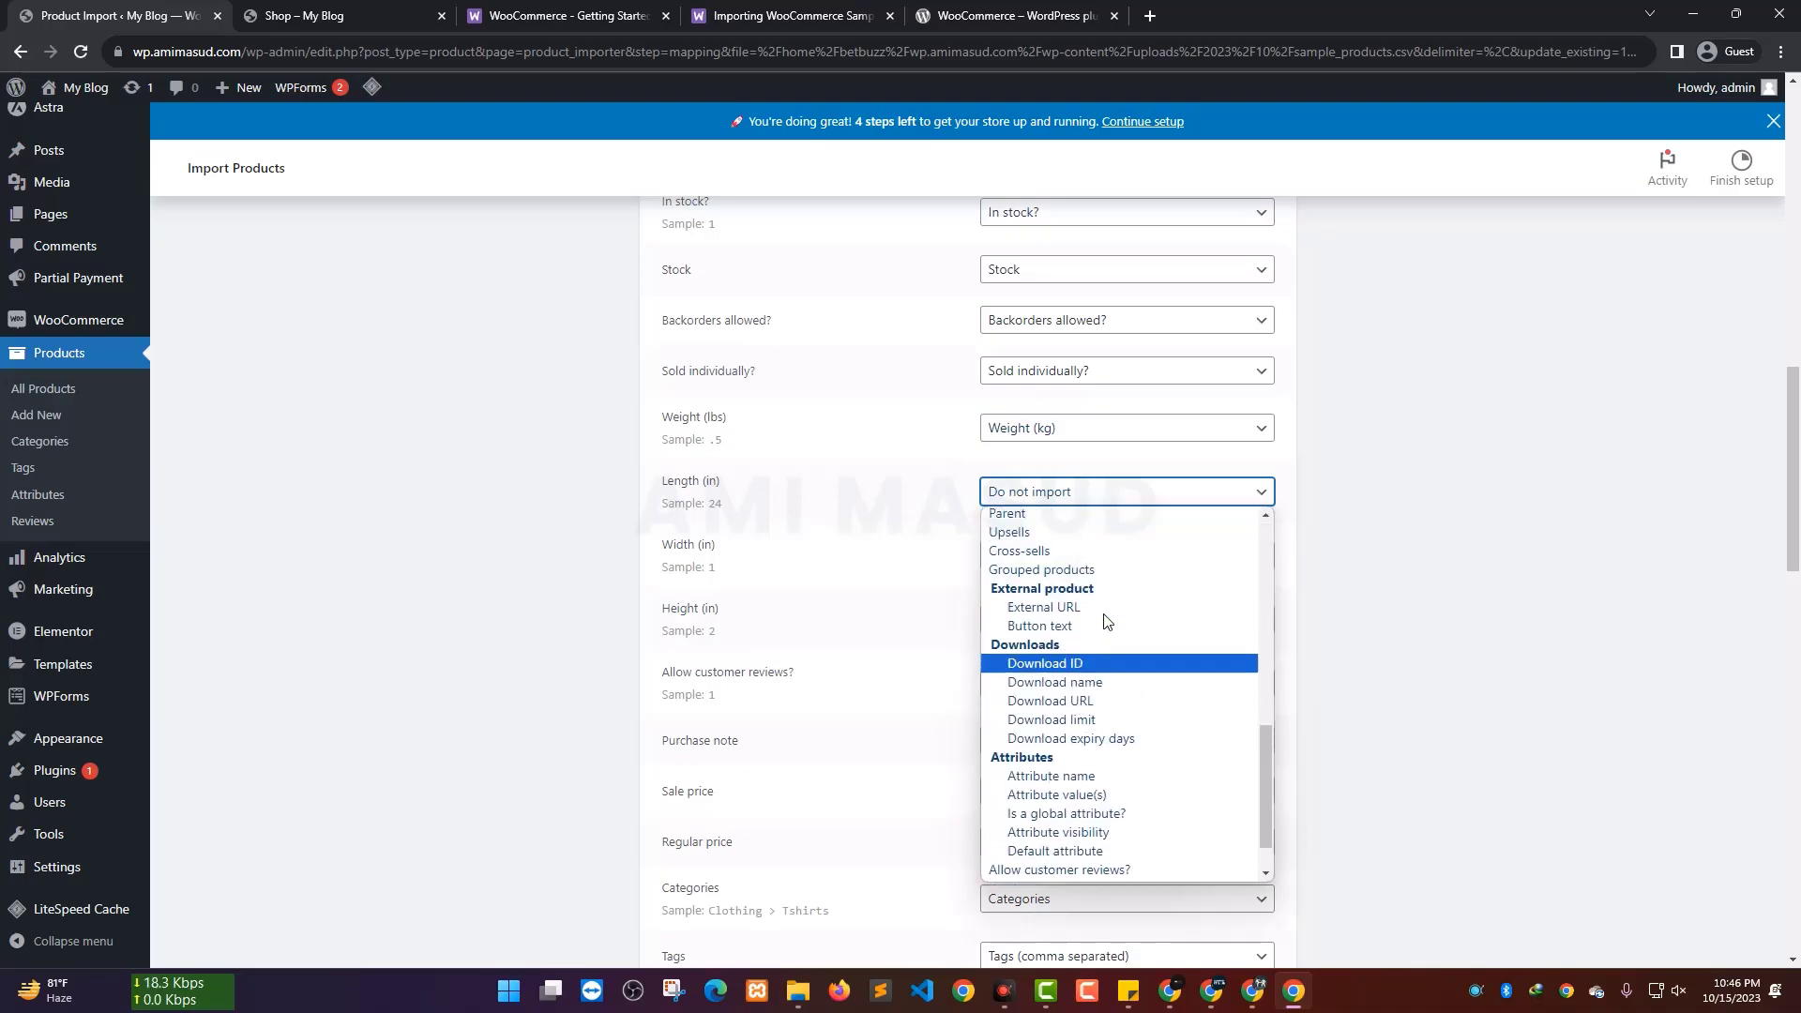
pyautogui.scroll(4, 1125, 788)
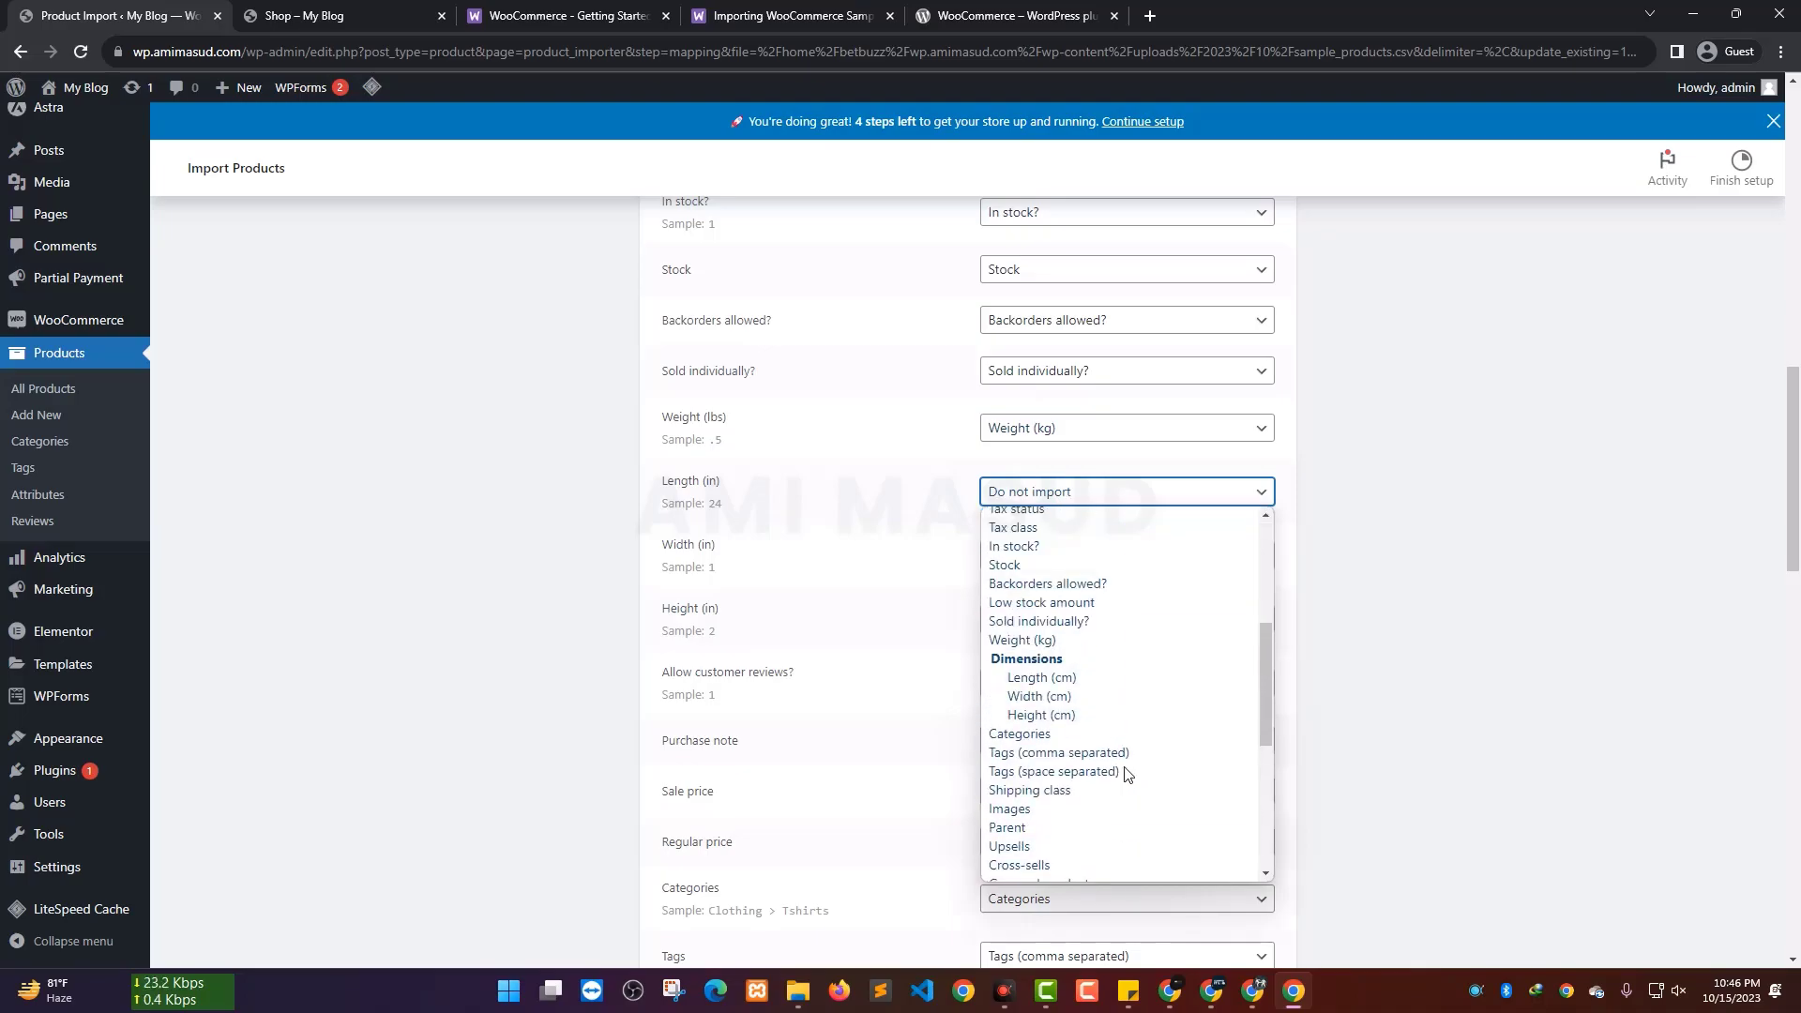
pyautogui.click(1057, 692)
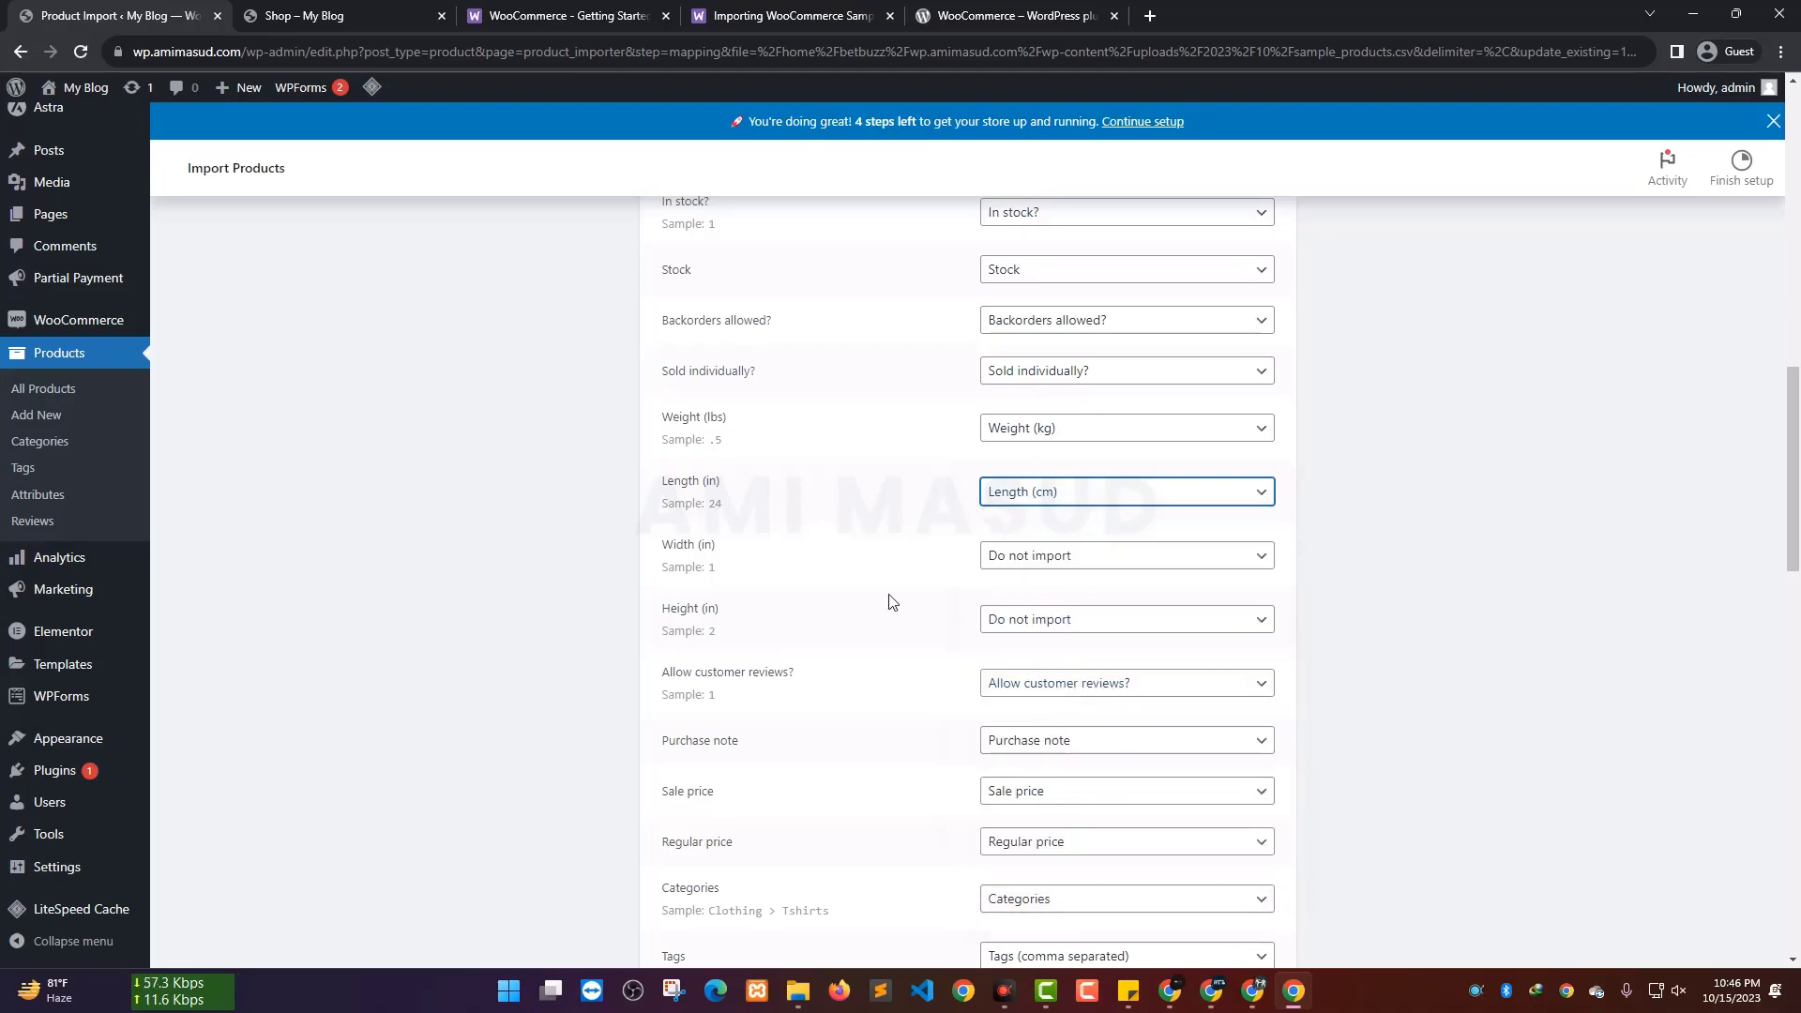
# Map the Width (in) column to the Width (cm) field under Dimensions
pyautogui.click(1032, 557)
pyautogui.scroll(-10, 1067, 722)
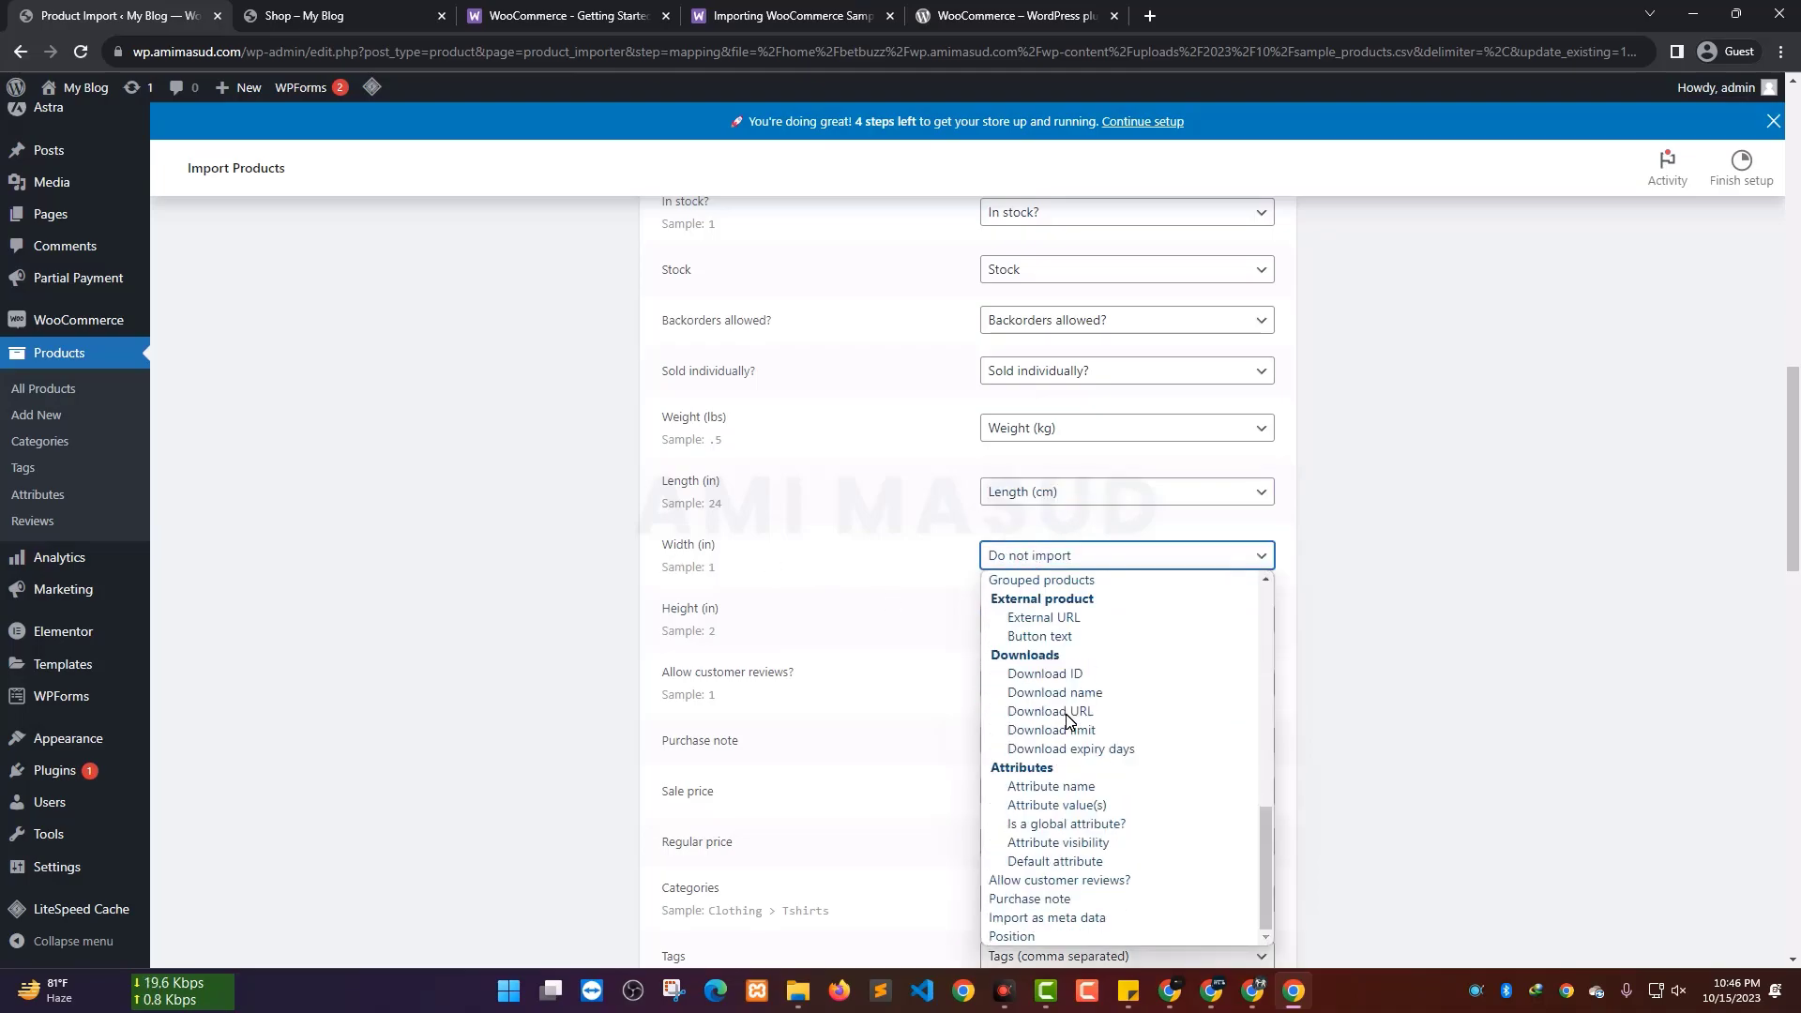
pyautogui.scroll(4, 1109, 610)
pyautogui.scroll(3, 1111, 615)
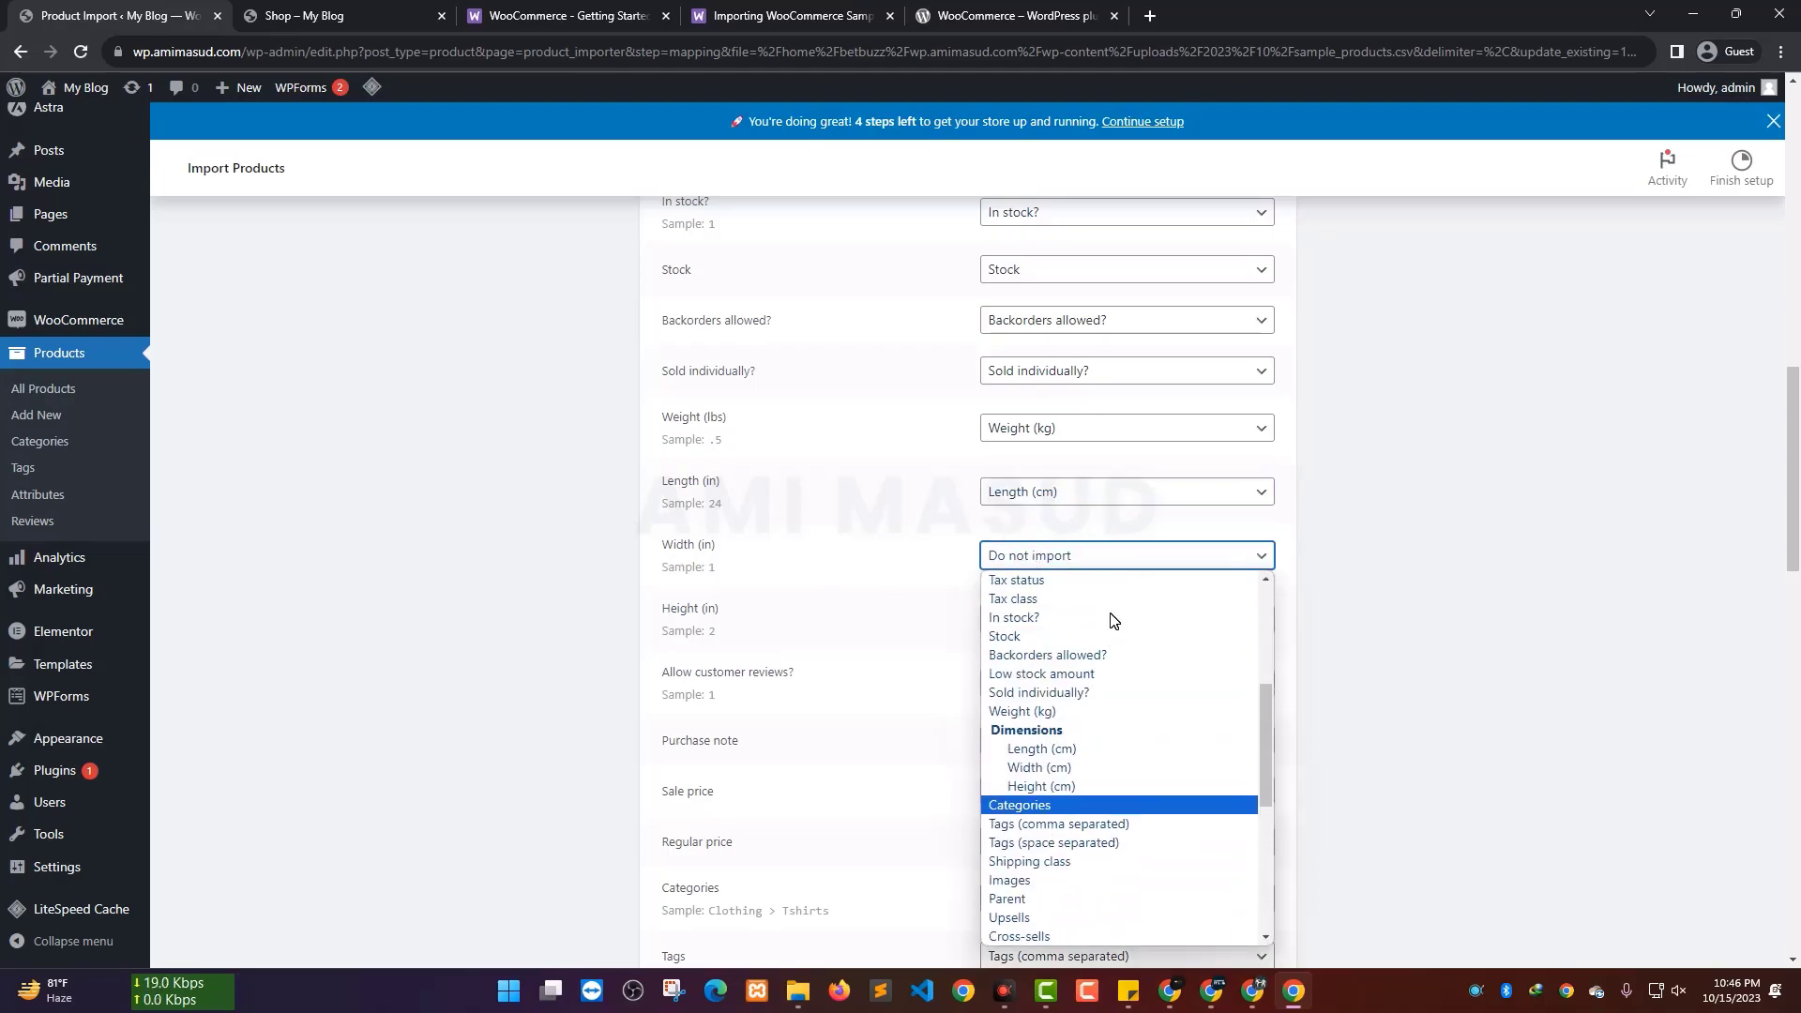
pyautogui.click(1067, 767)
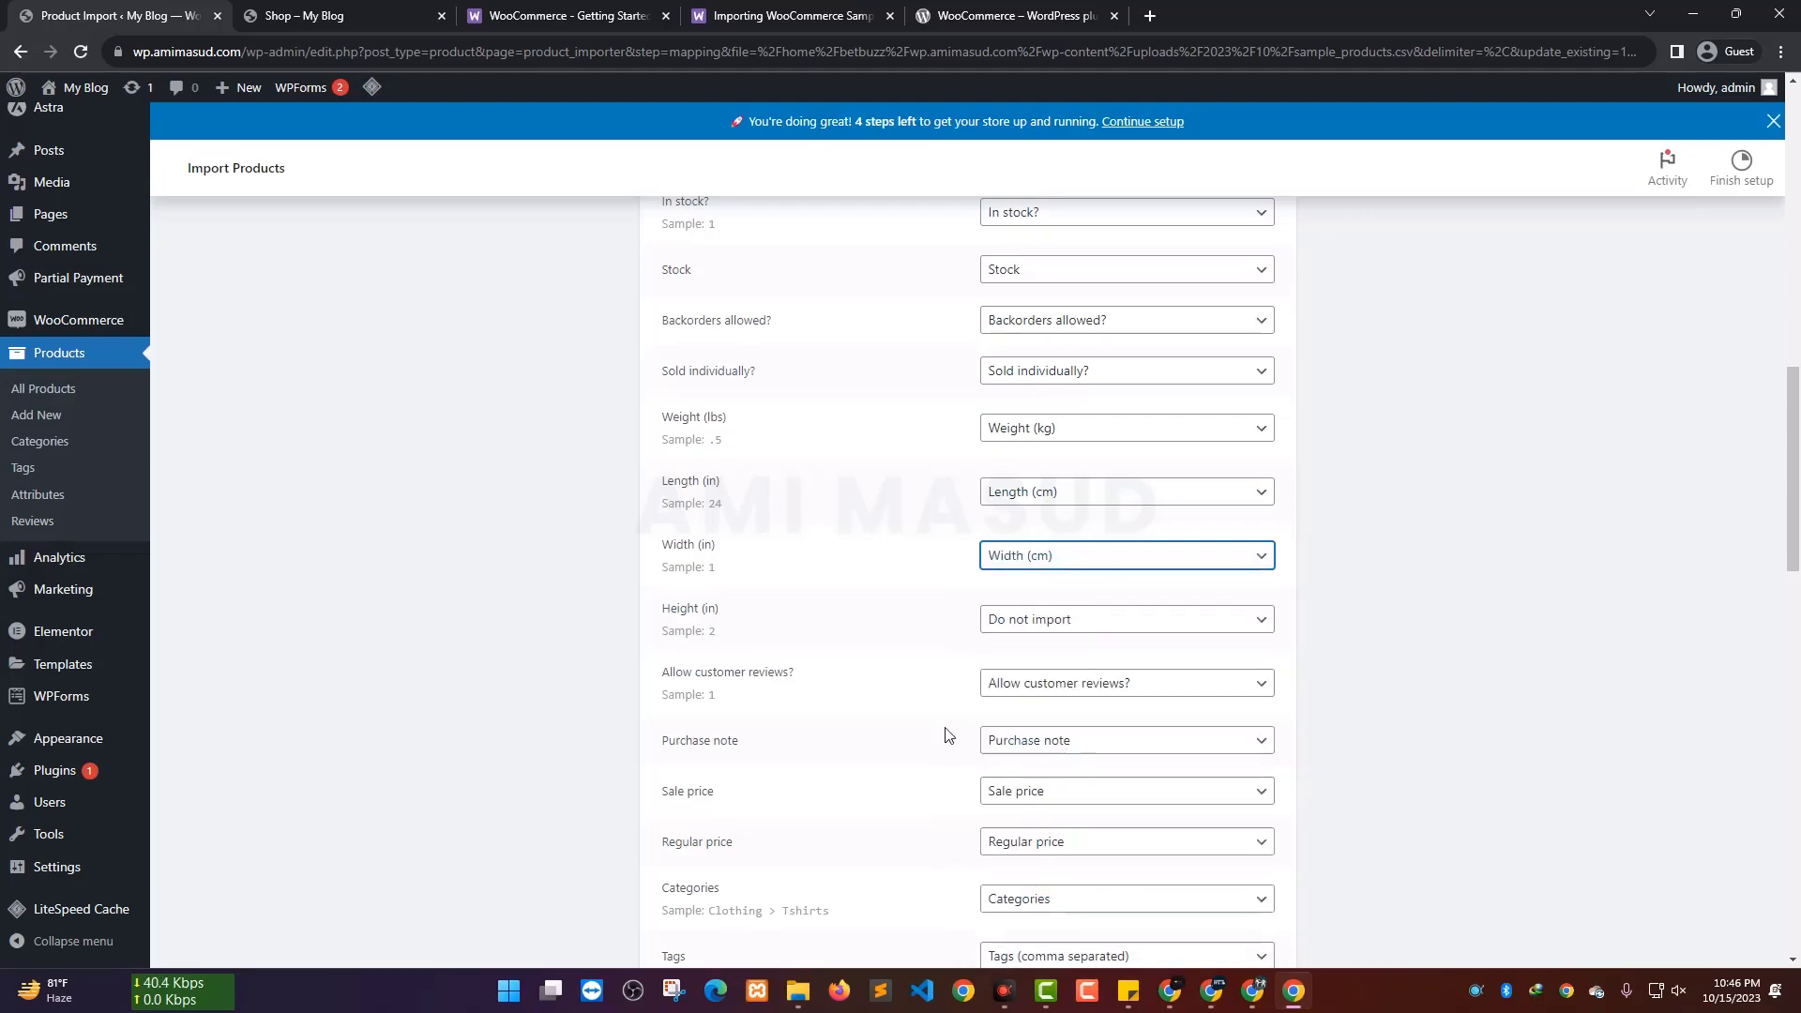
# Map the Height (in) column to the Height (cm) field under Dimensions
pyautogui.click(1083, 620)
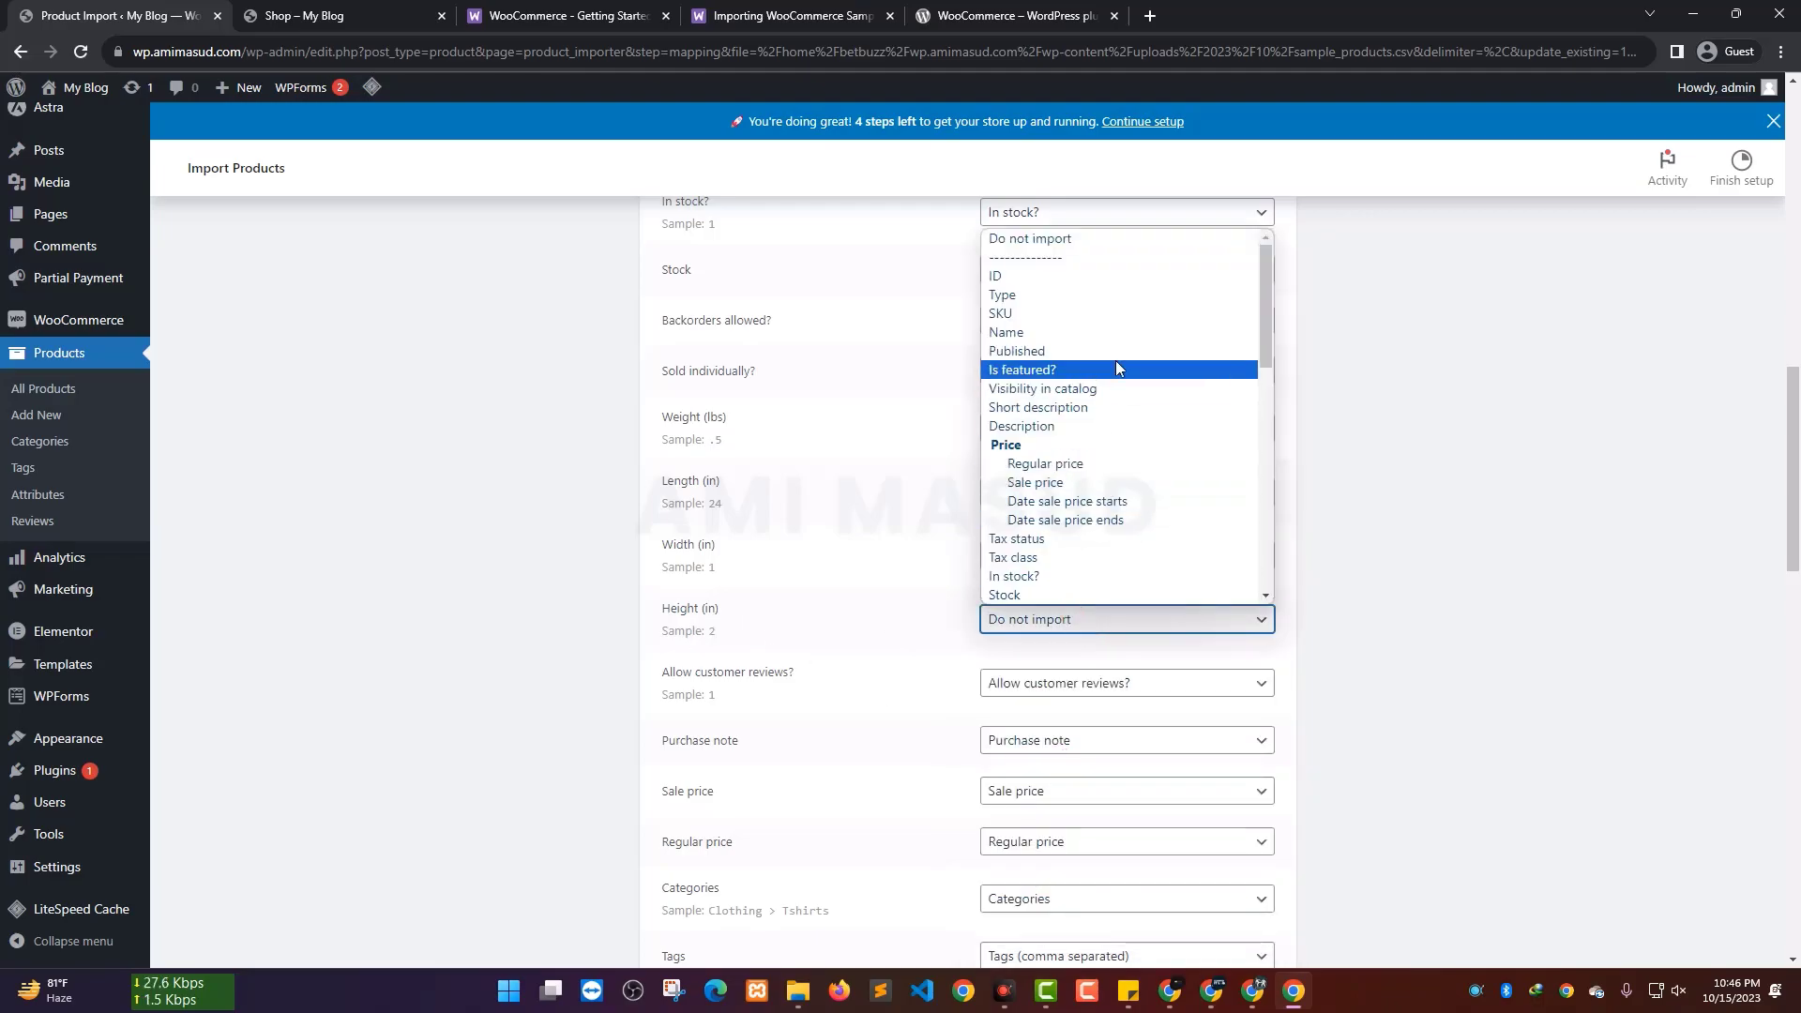
pyautogui.scroll(-10, 1116, 347)
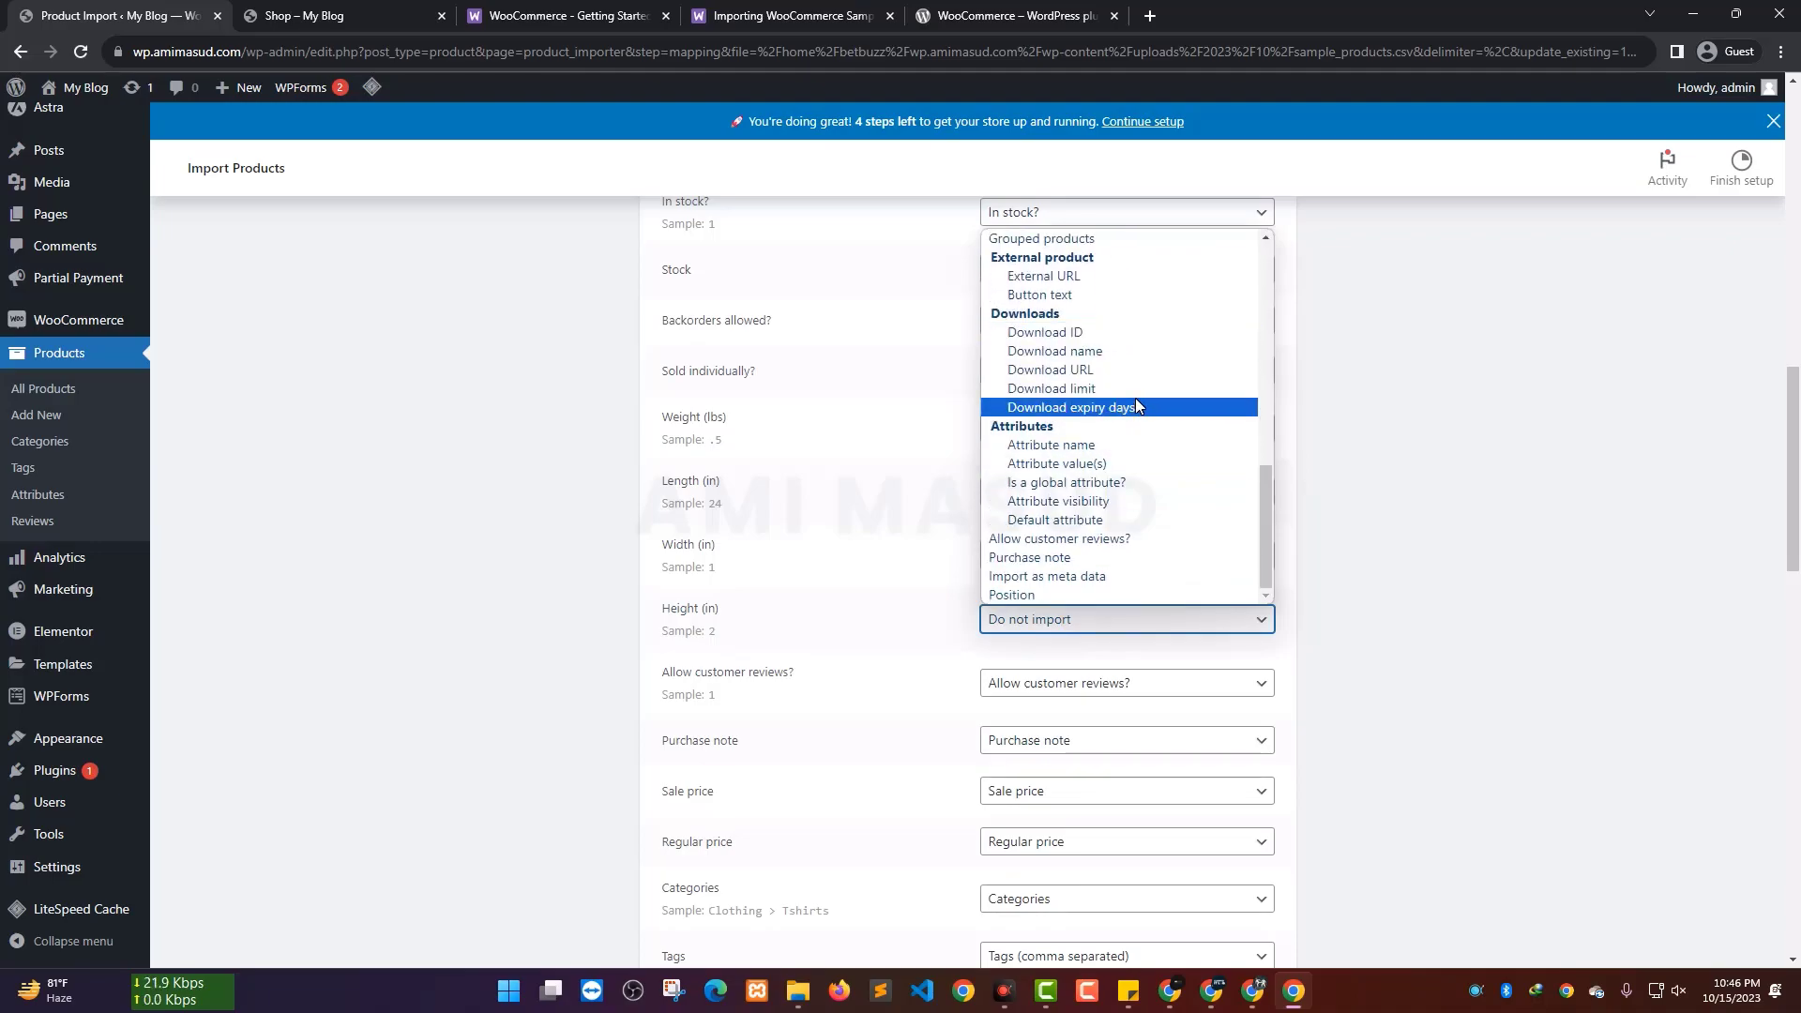
pyautogui.scroll(2, 1134, 405)
pyautogui.scroll(4, 1180, 523)
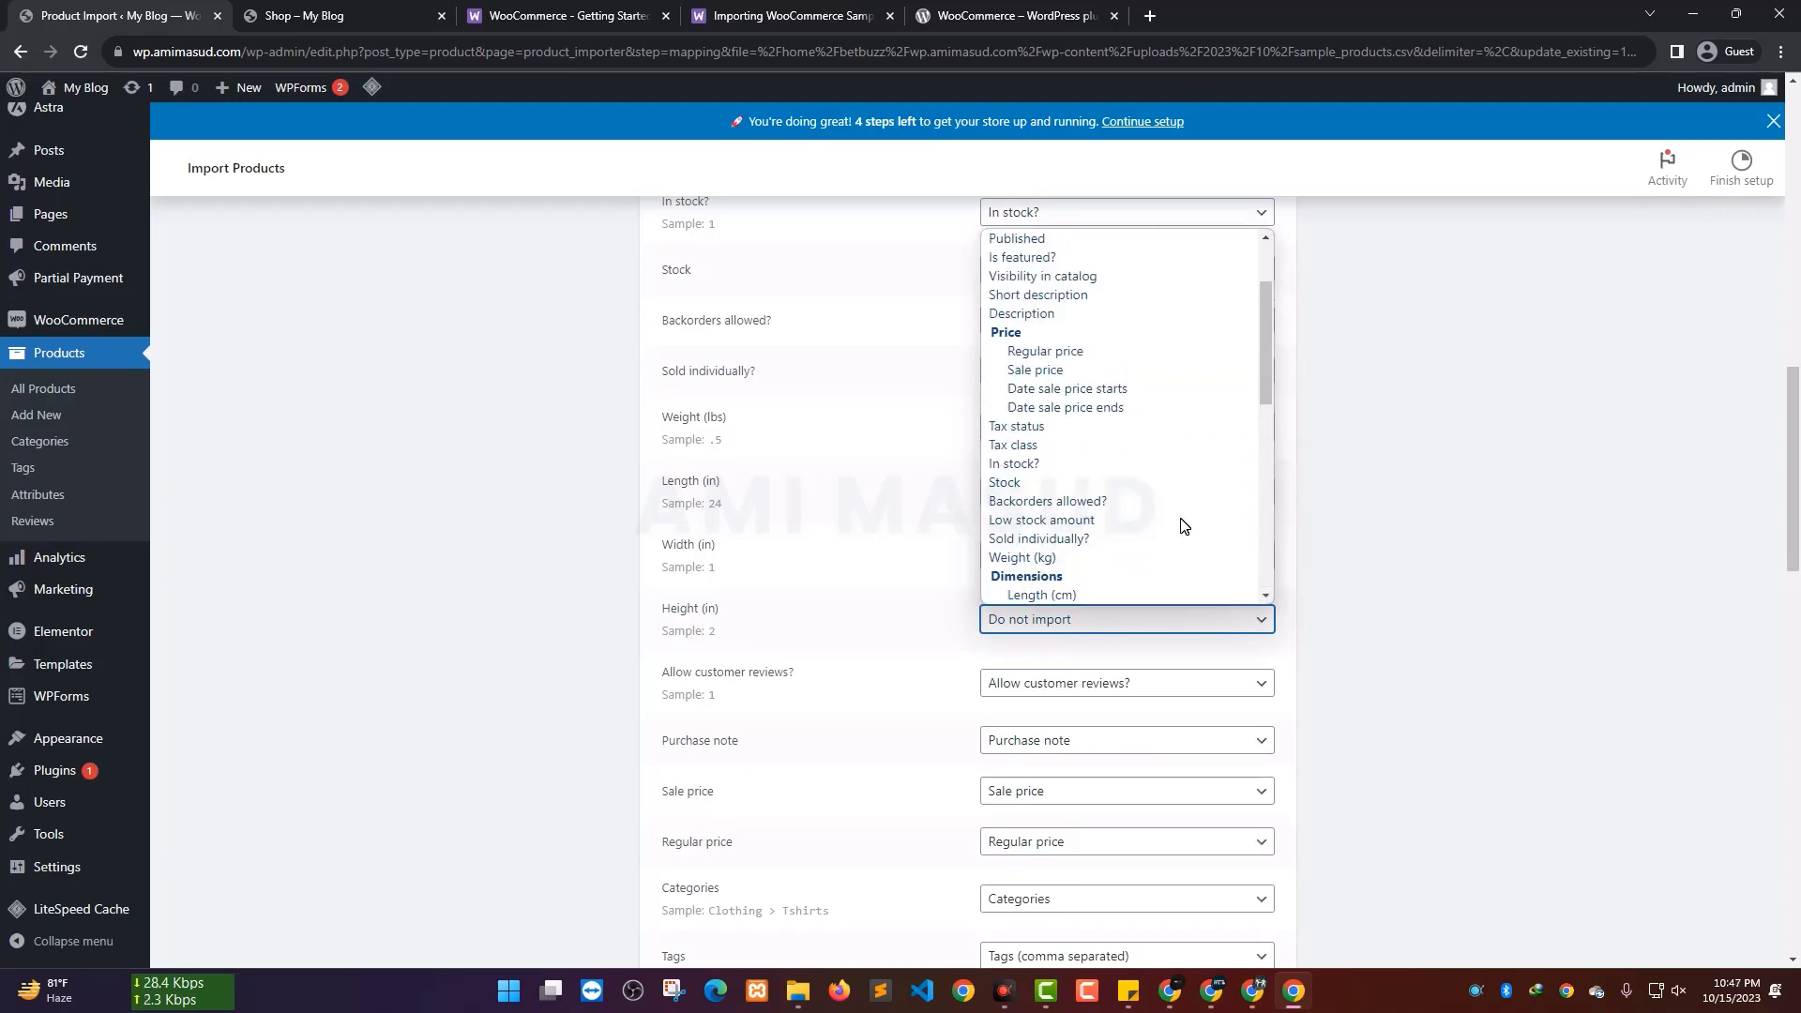
pyautogui.scroll(-2, 1180, 507)
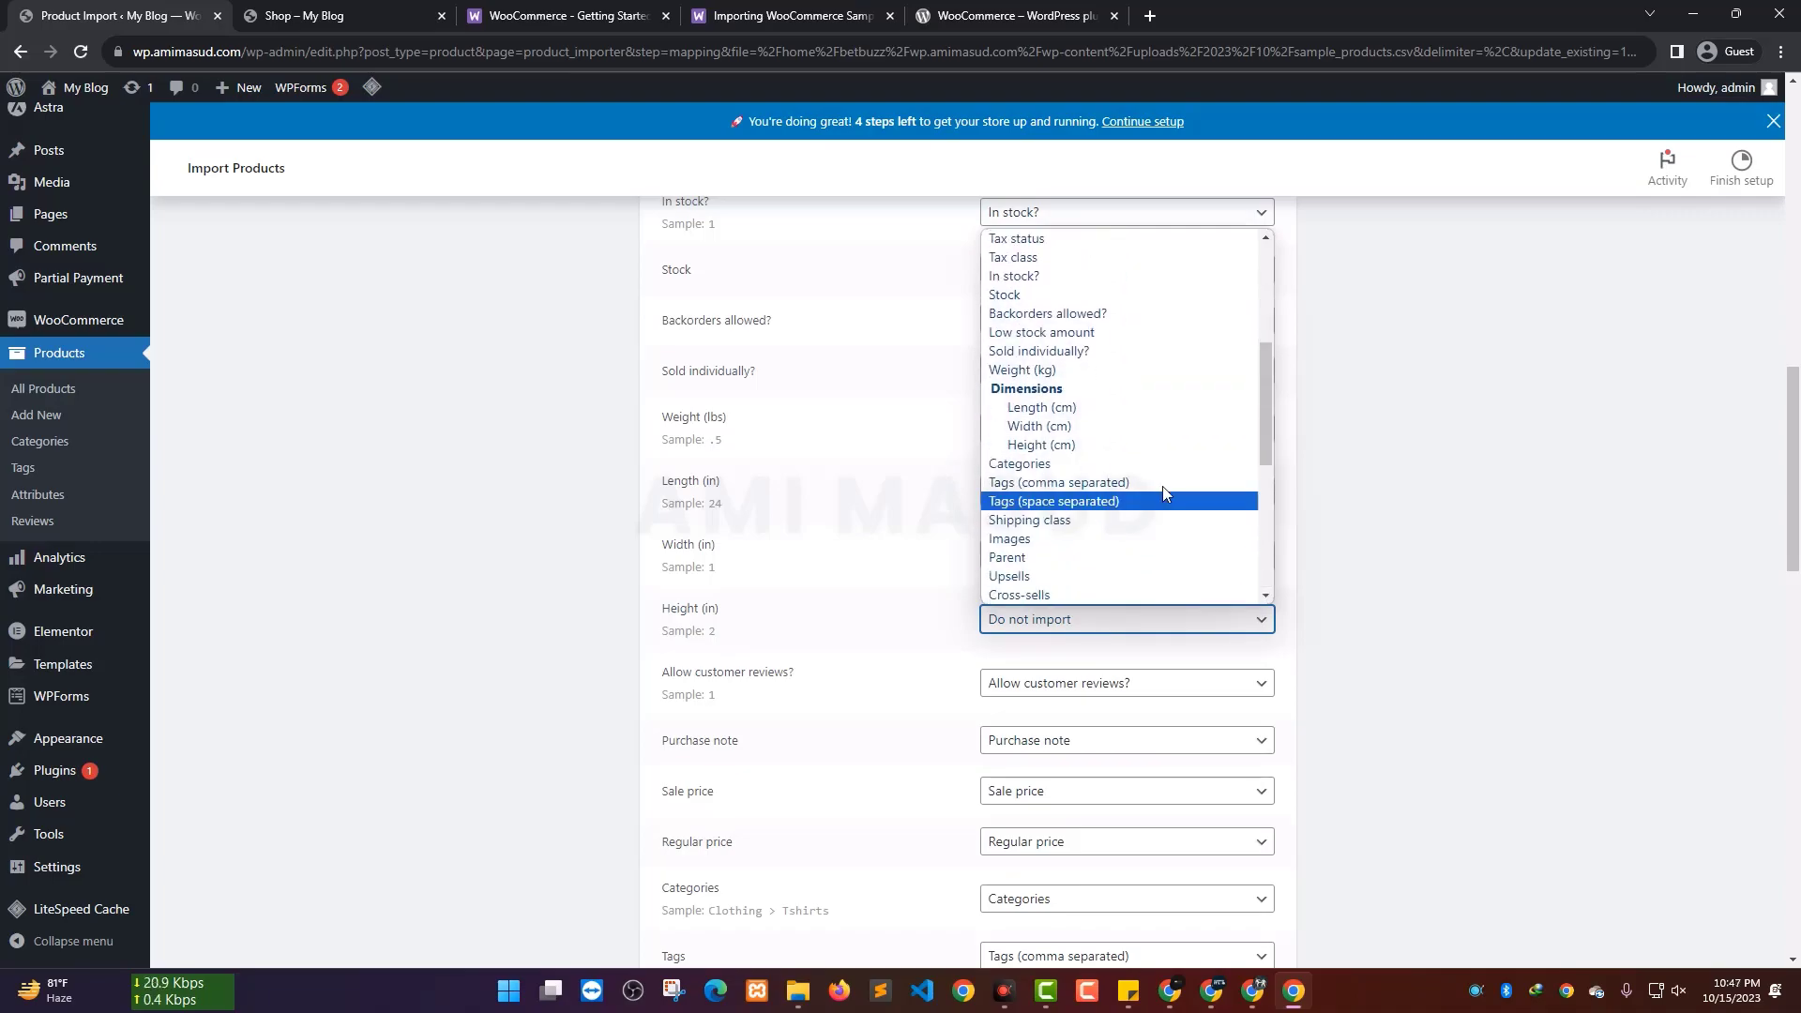
pyautogui.click(1055, 445)
# Check the remaining column mappings through Download 2 URL and run the importer on sample_products.csv
pyautogui.scroll(-2, 710, 688)
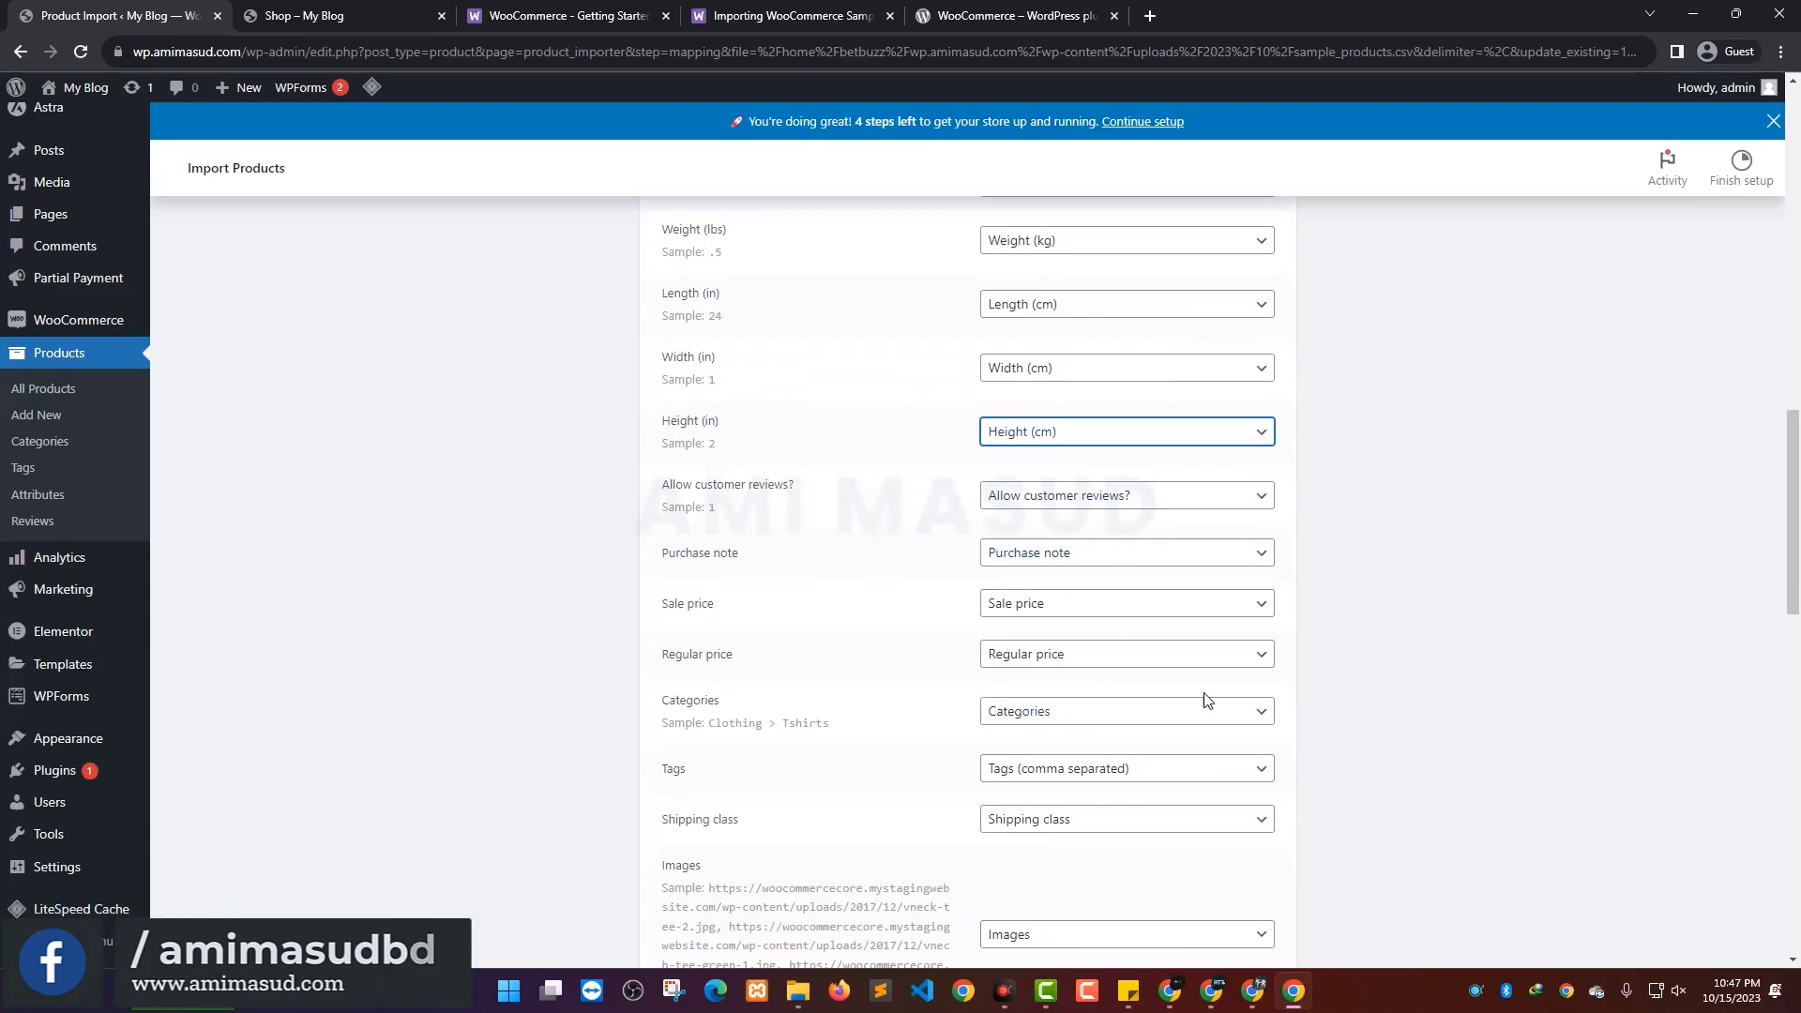
pyautogui.scroll(-3, 1191, 700)
pyautogui.scroll(-3, 1080, 664)
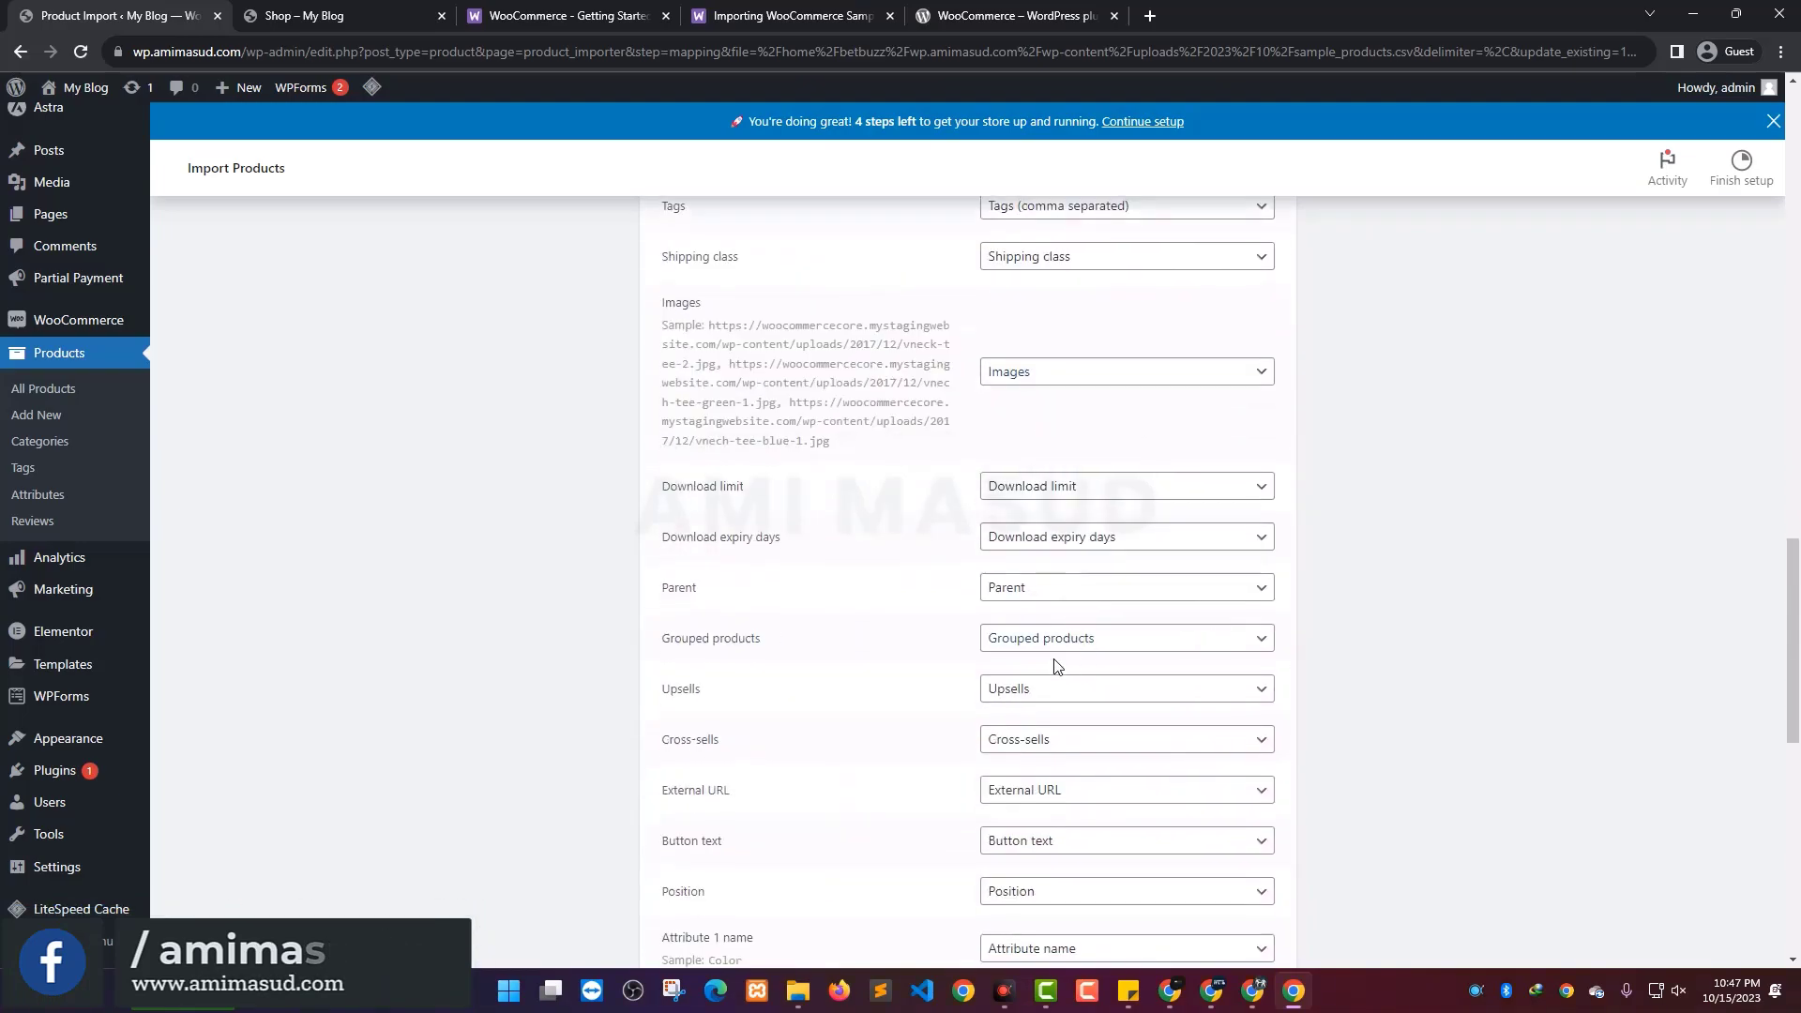
pyautogui.scroll(-4, 1168, 488)
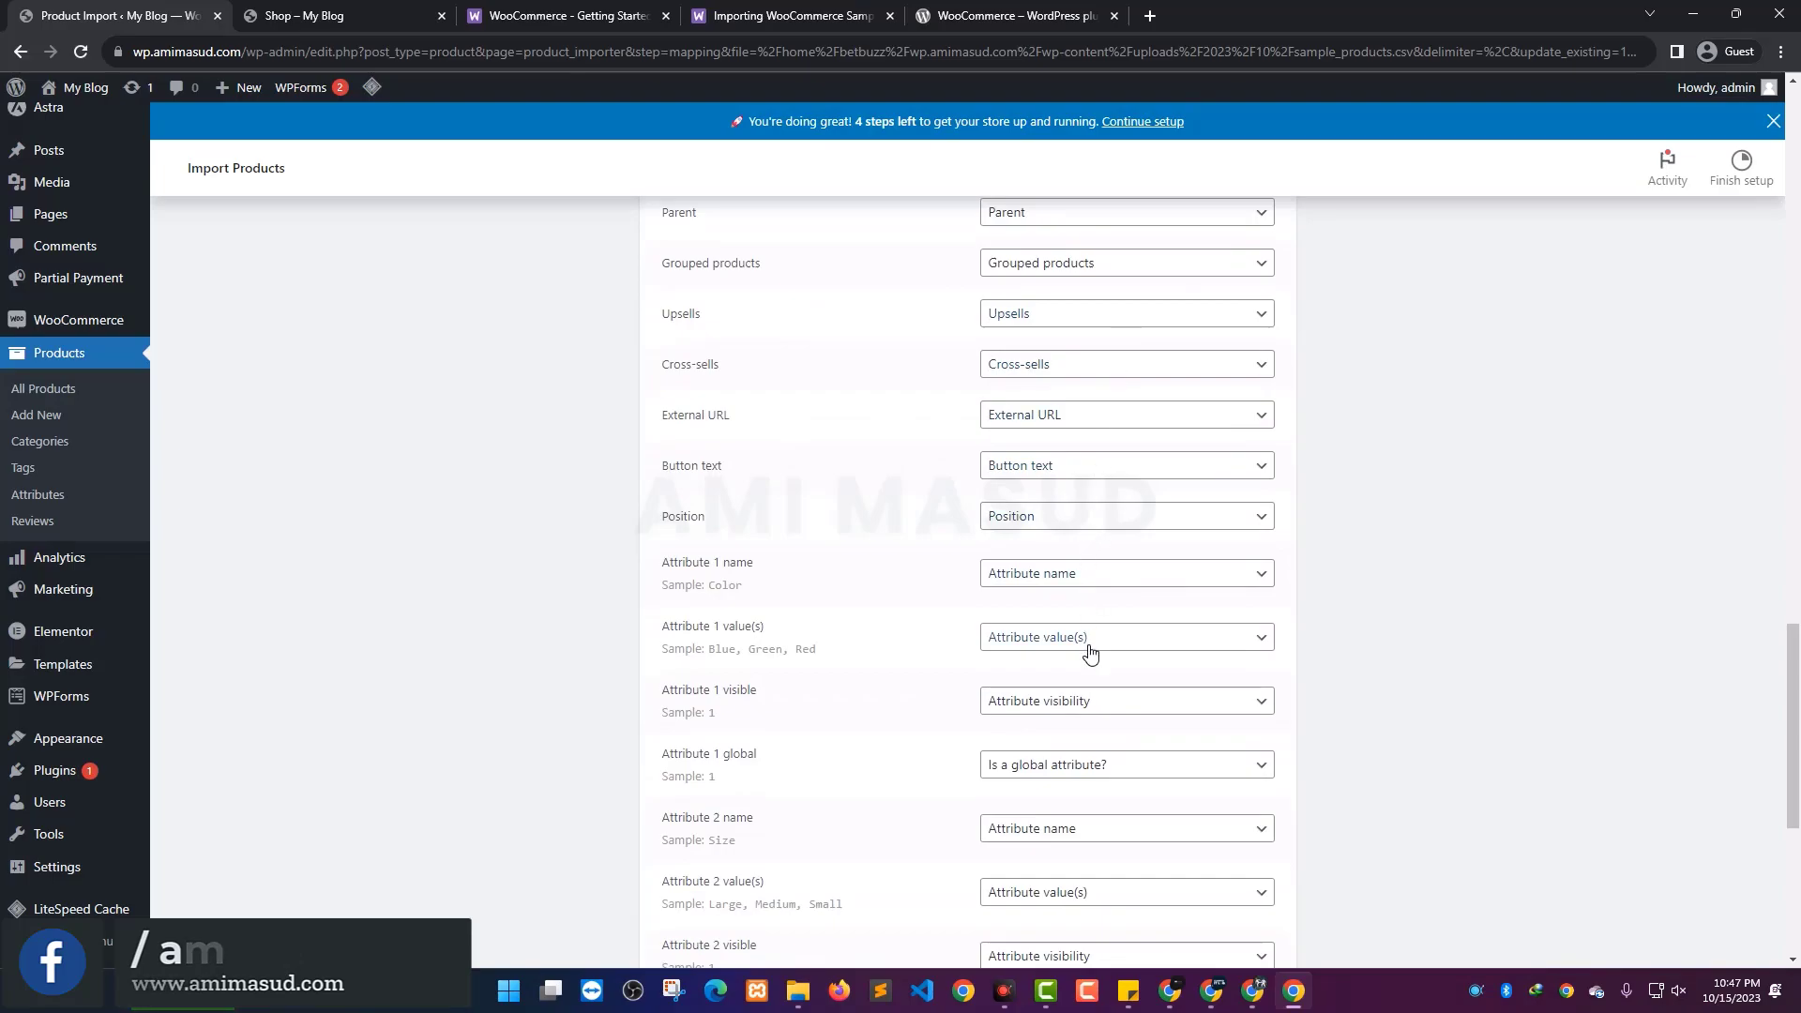
pyautogui.scroll(-3, 1099, 450)
pyautogui.scroll(-3, 1106, 366)
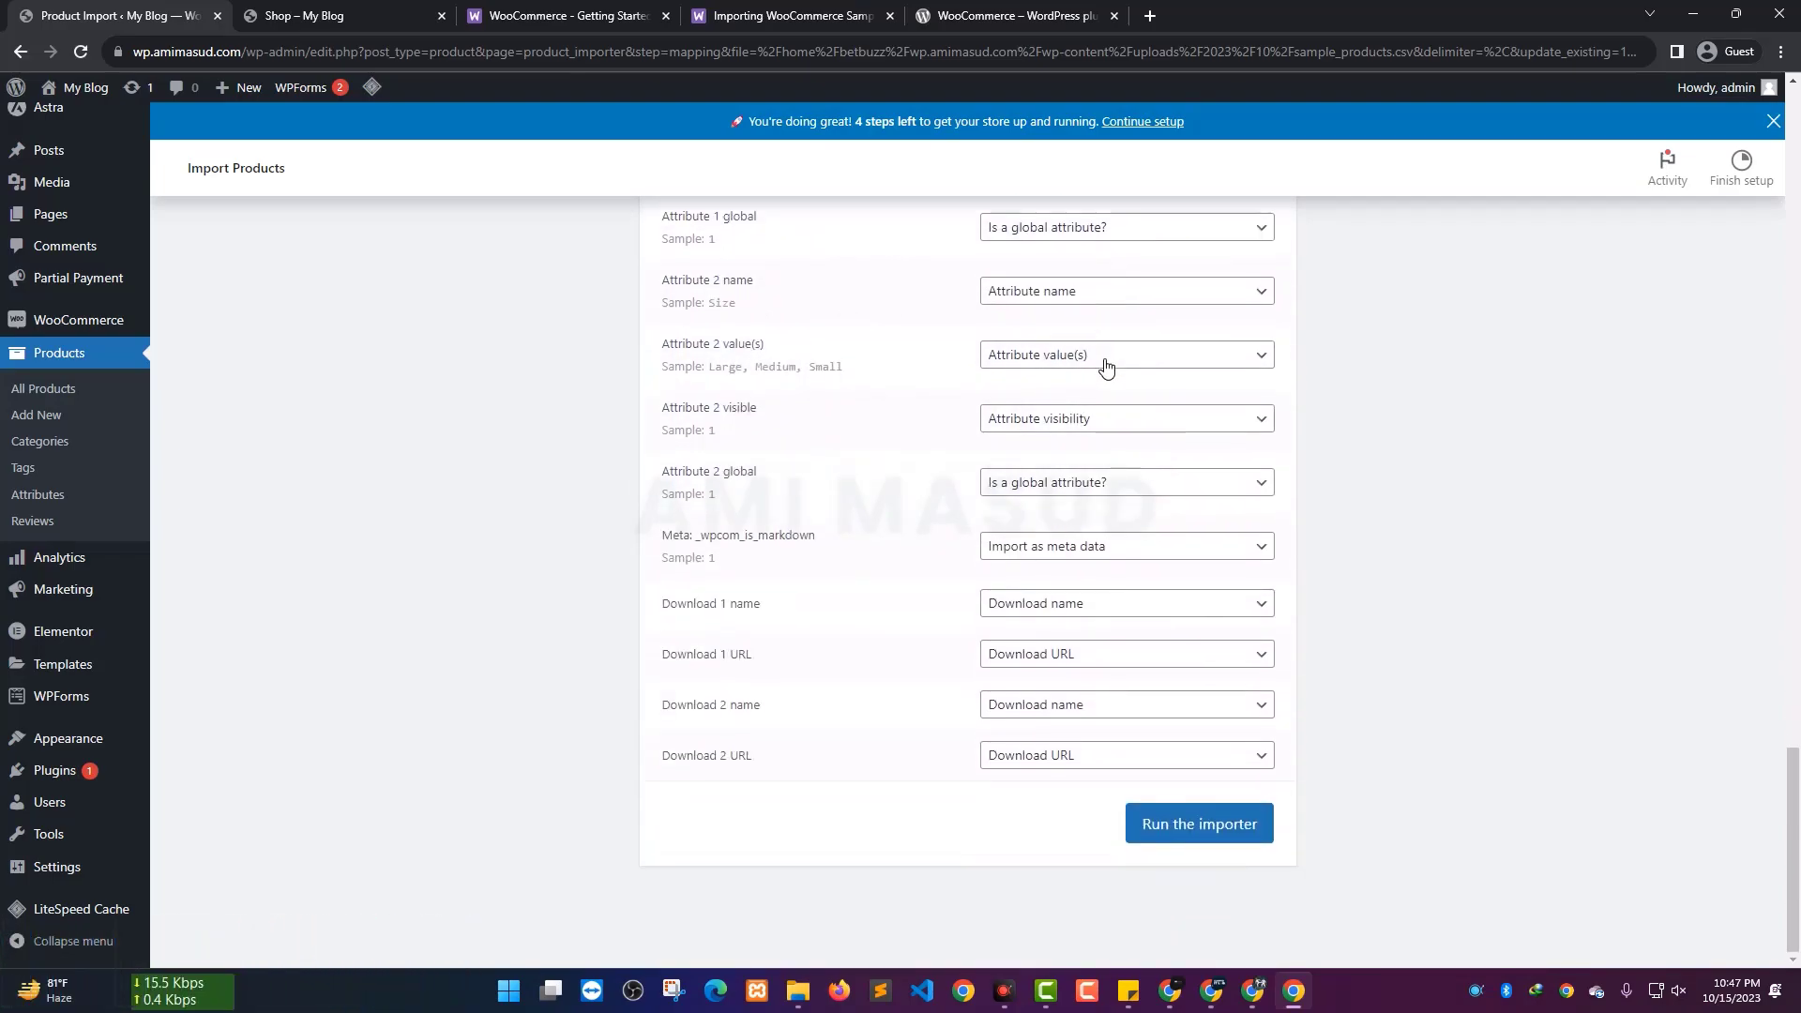
pyautogui.click(1190, 825)
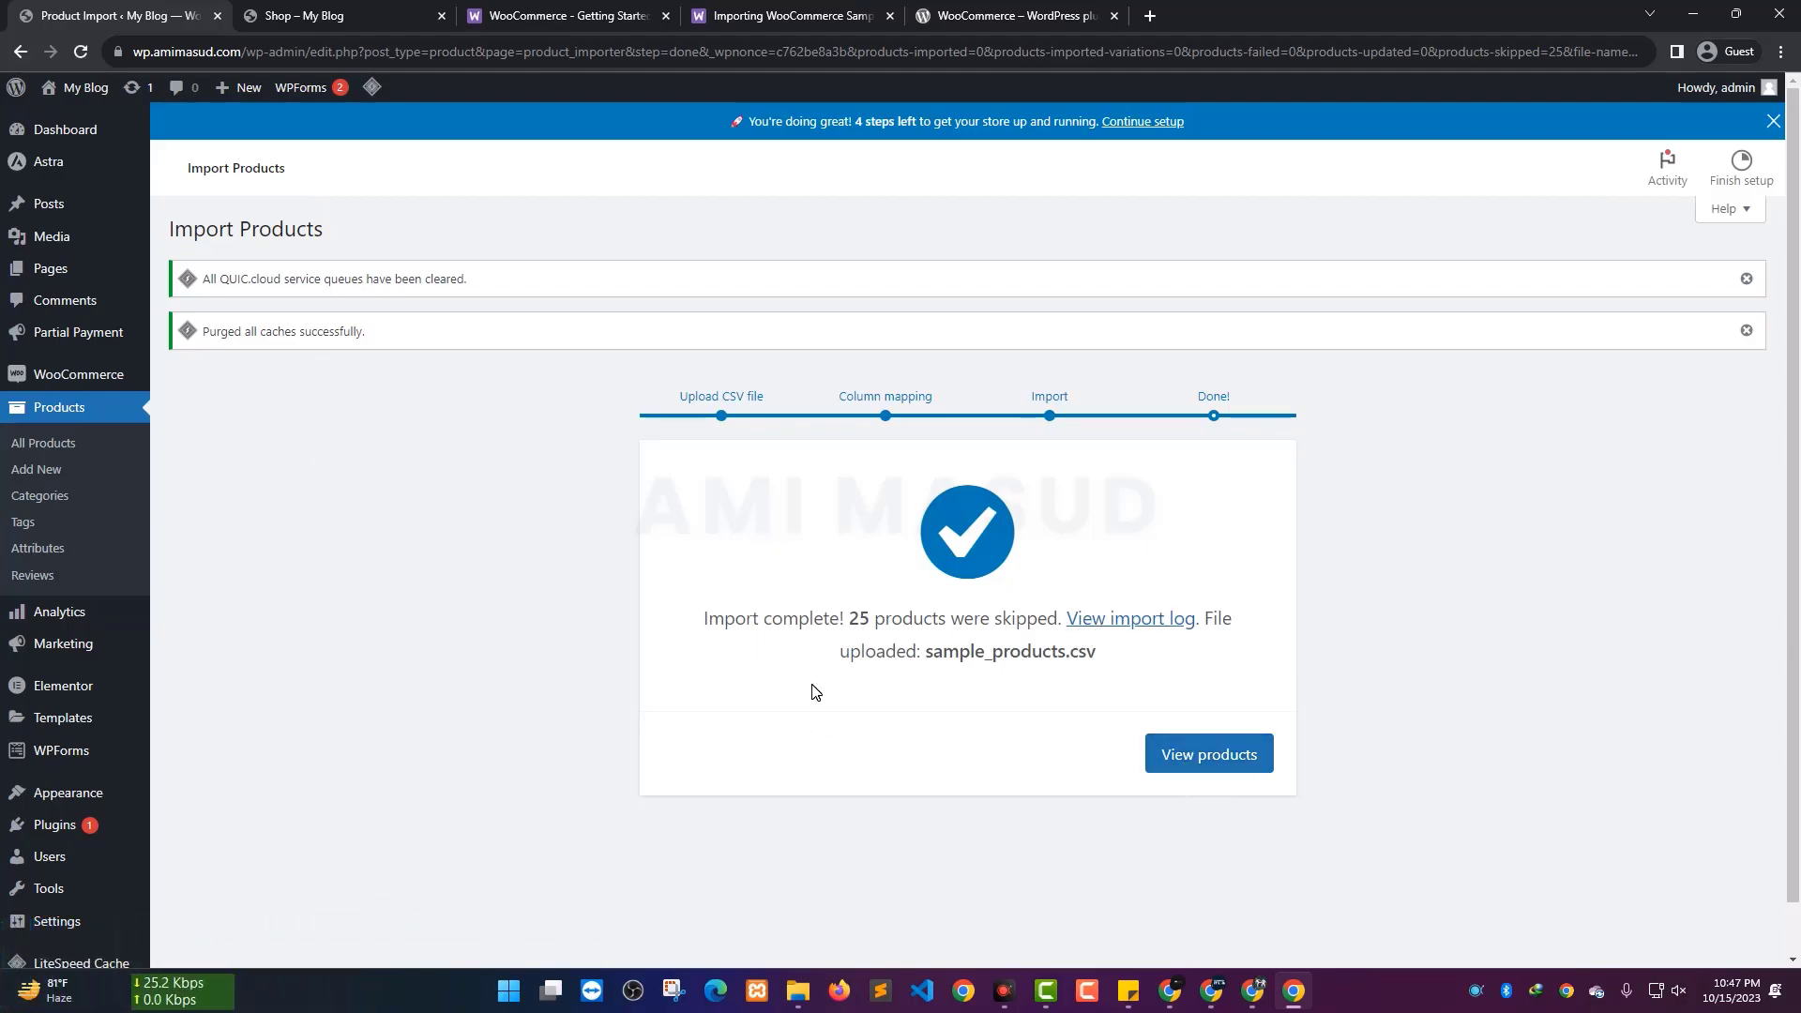
# Reload the shop page to look for the imported products, and open the All Products list in the admin area
pyautogui.click(309, 16)
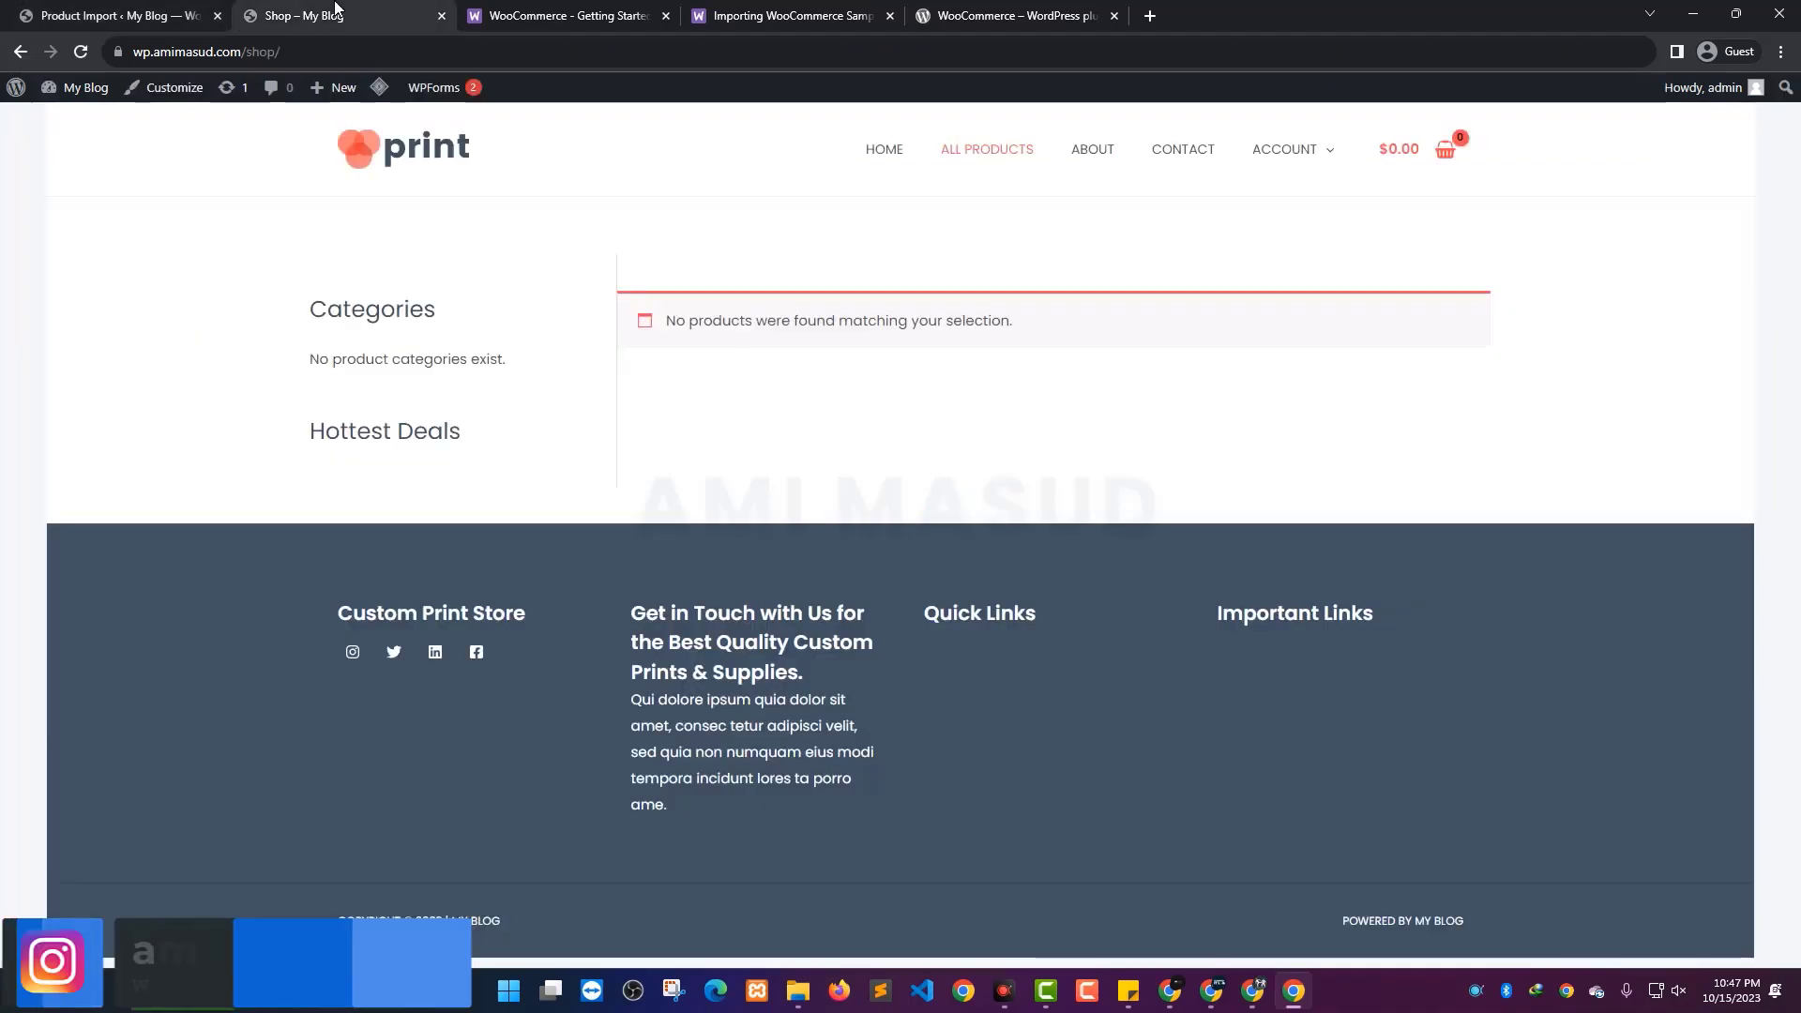
pyautogui.click(81, 52)
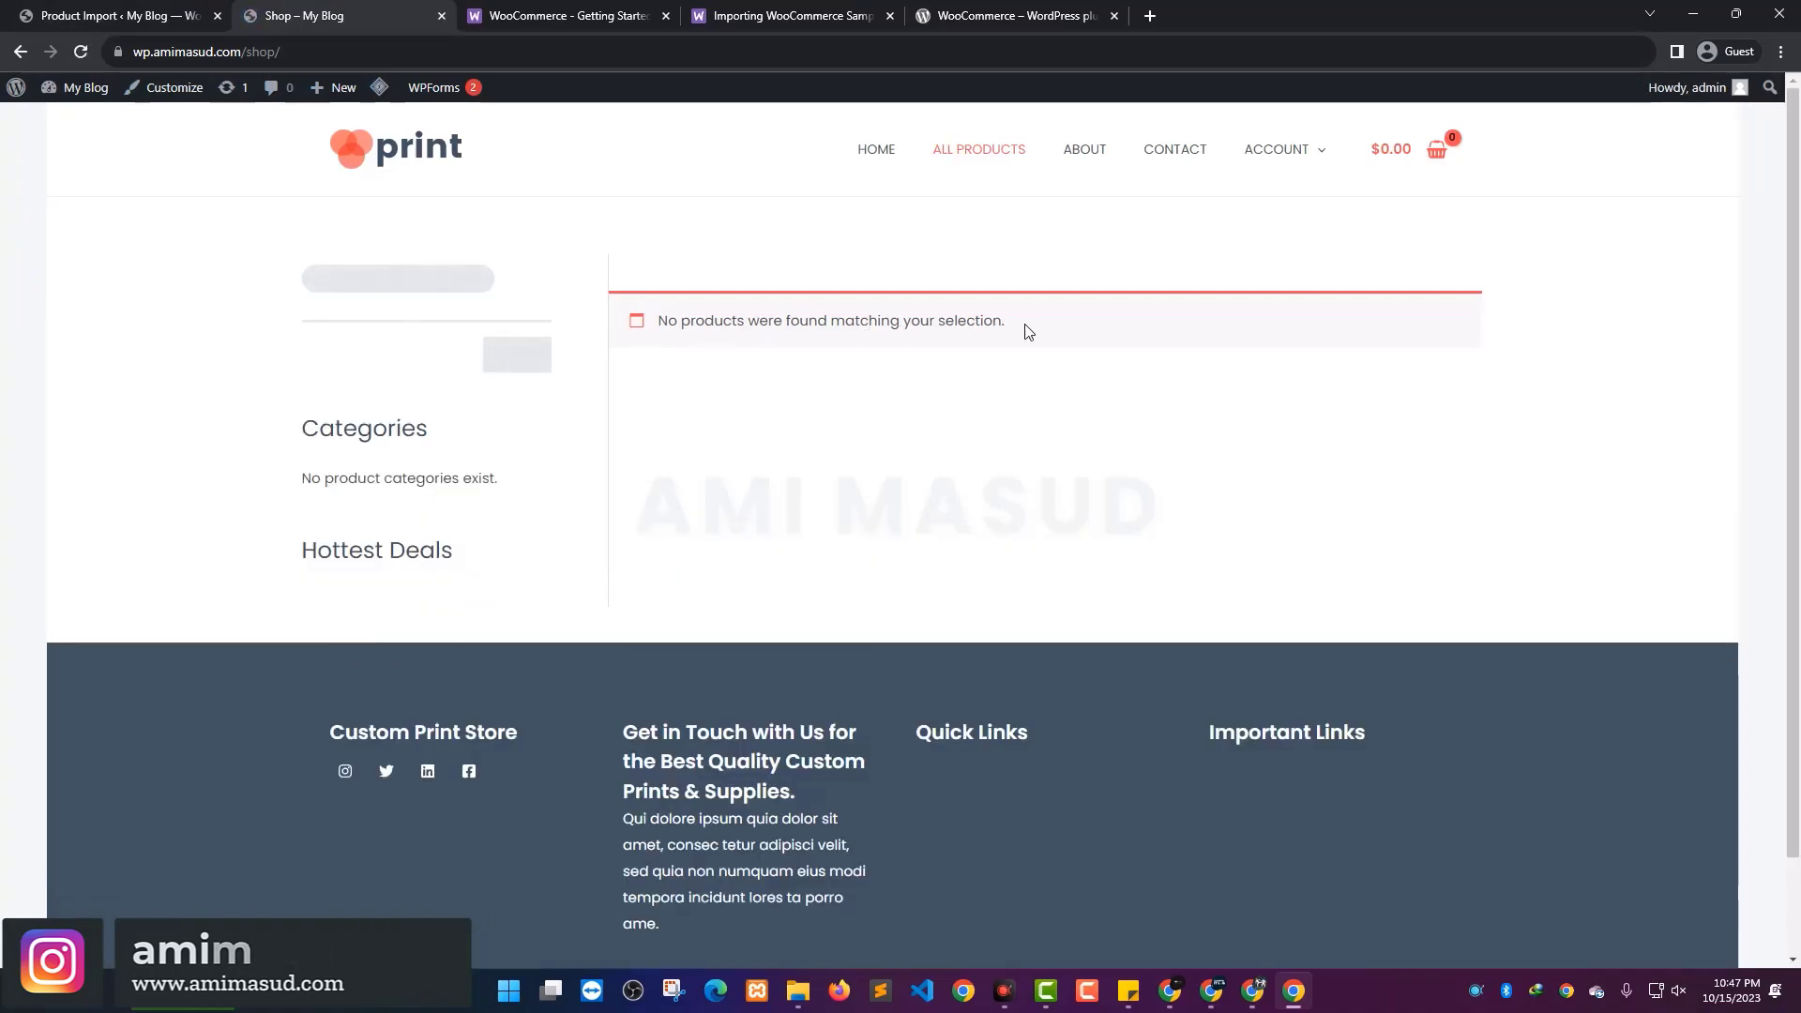
pyautogui.click(106, 15)
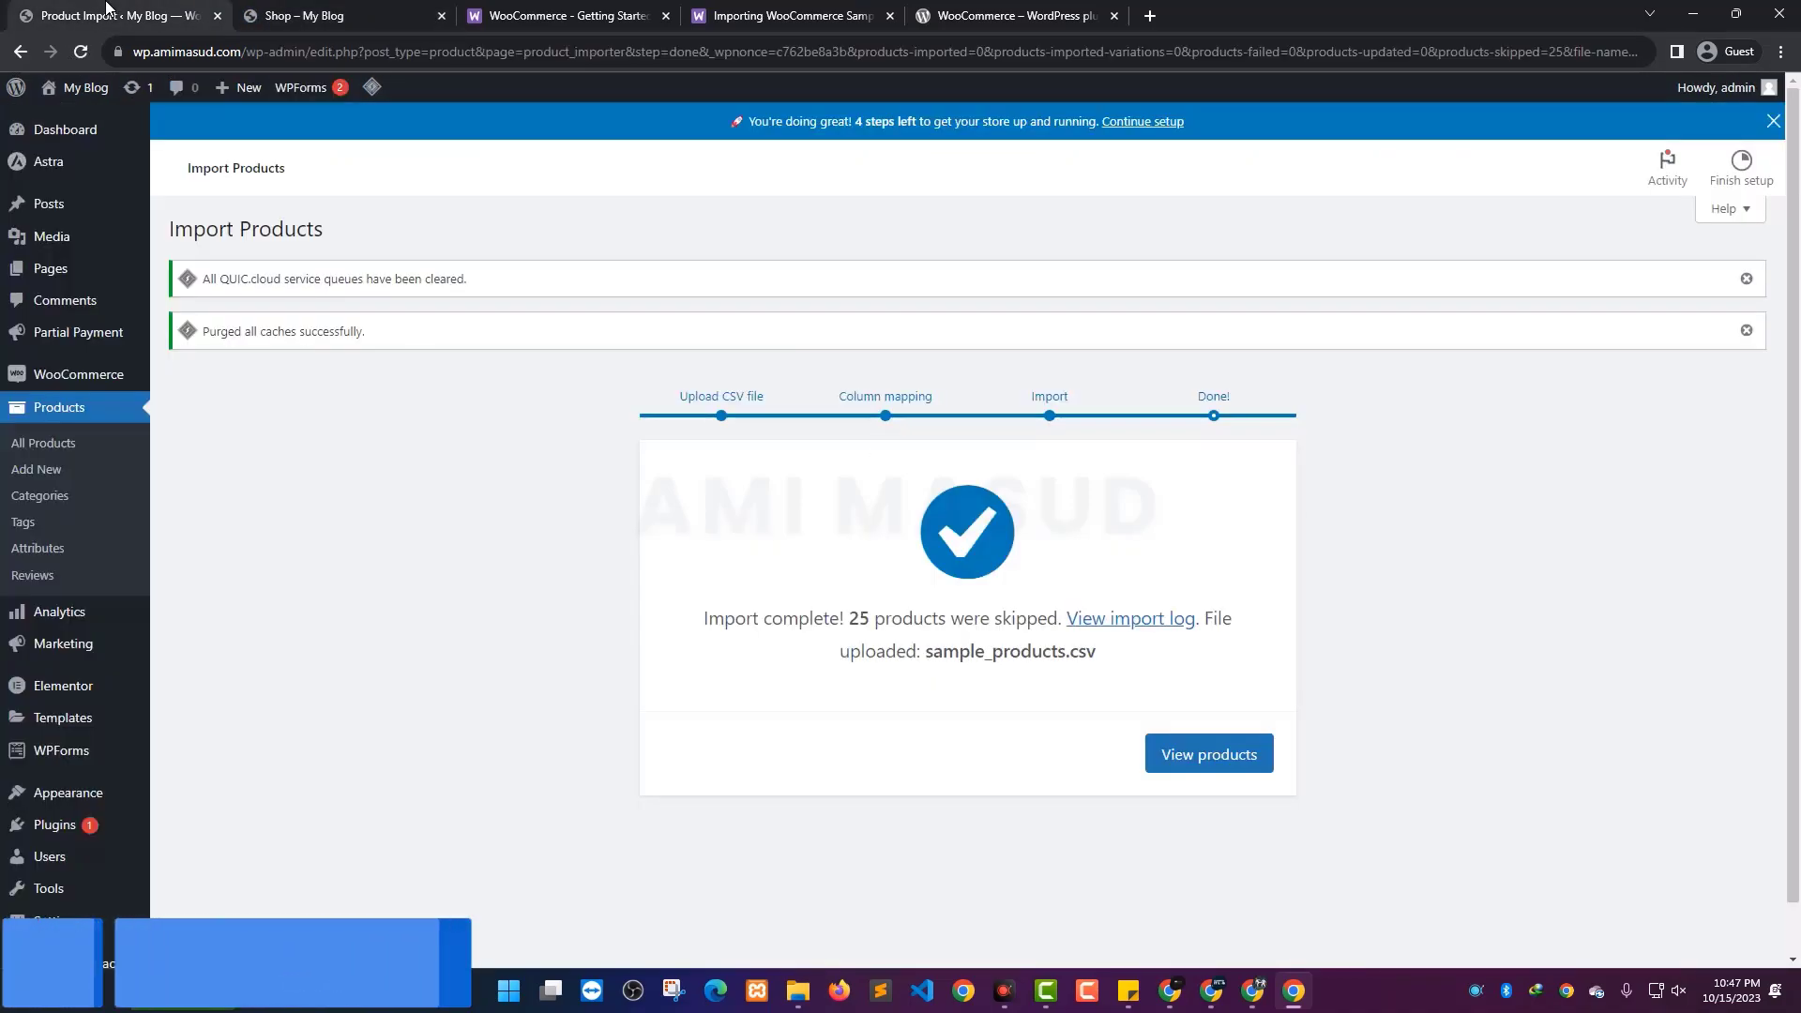
pyautogui.click(43, 444)
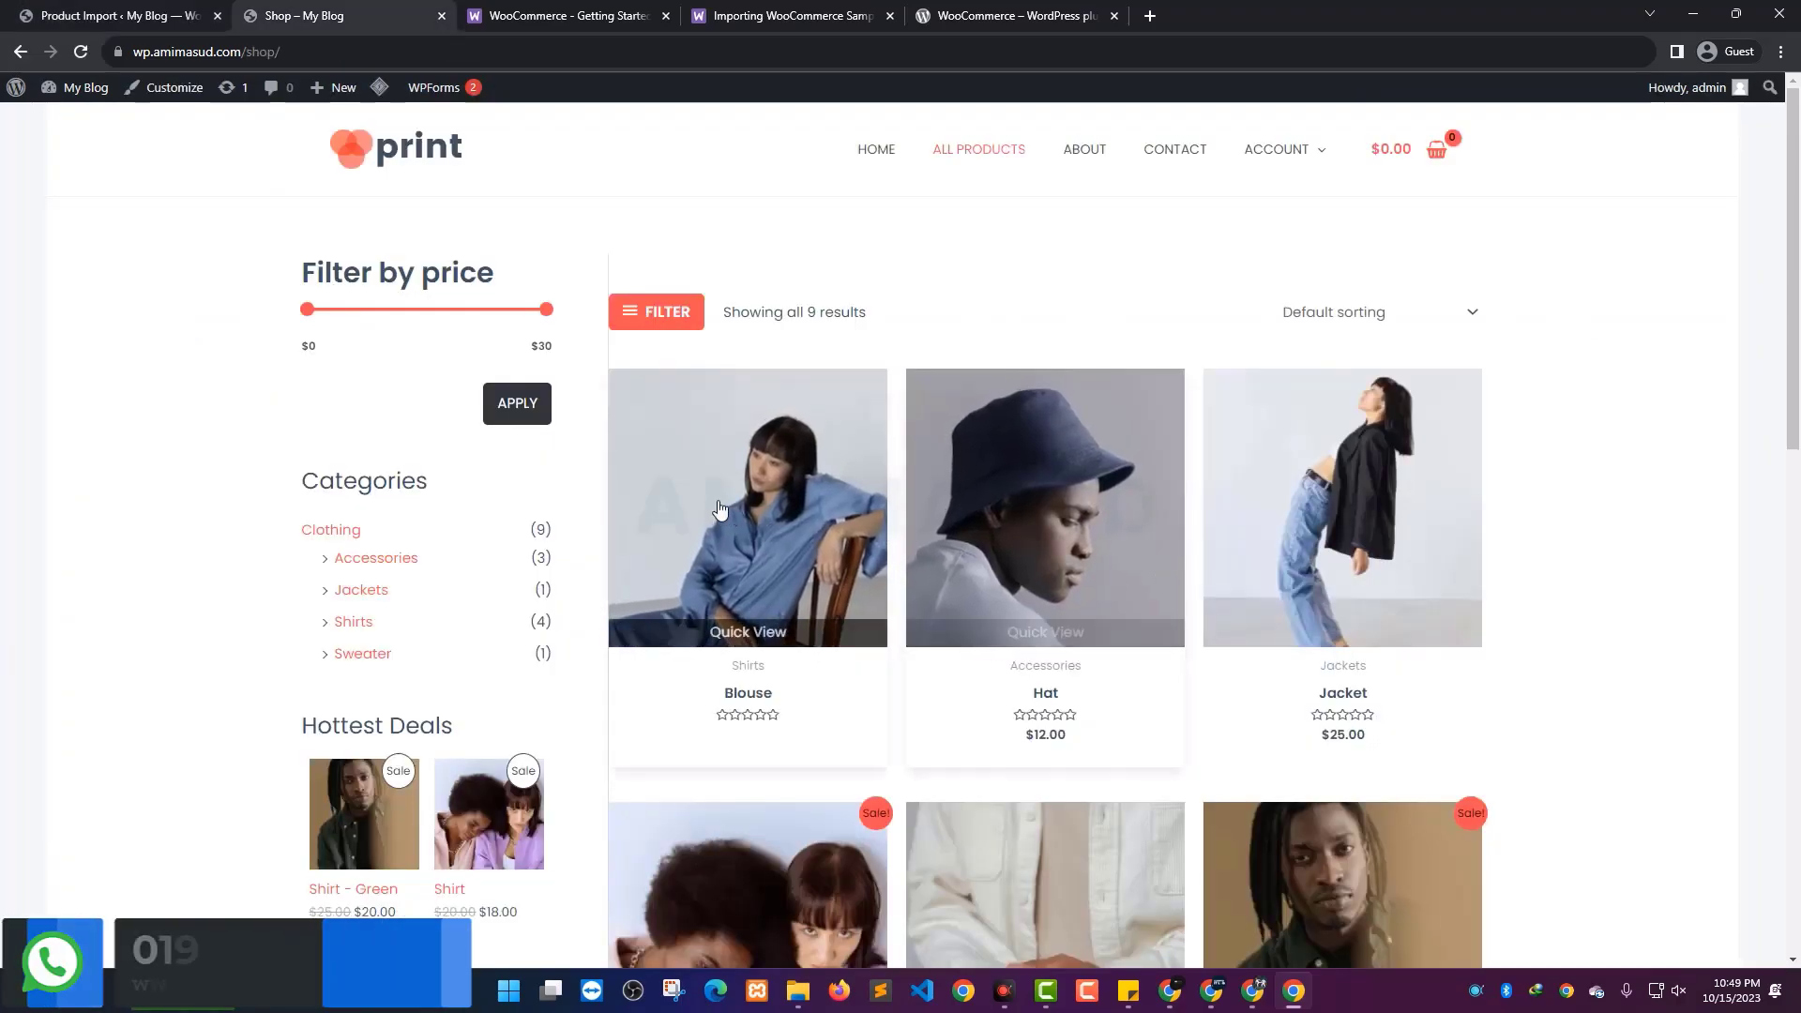
# Inspect the imported fashion products on the shop page and in the admin All Products list
pyautogui.scroll(-5, 717, 509)
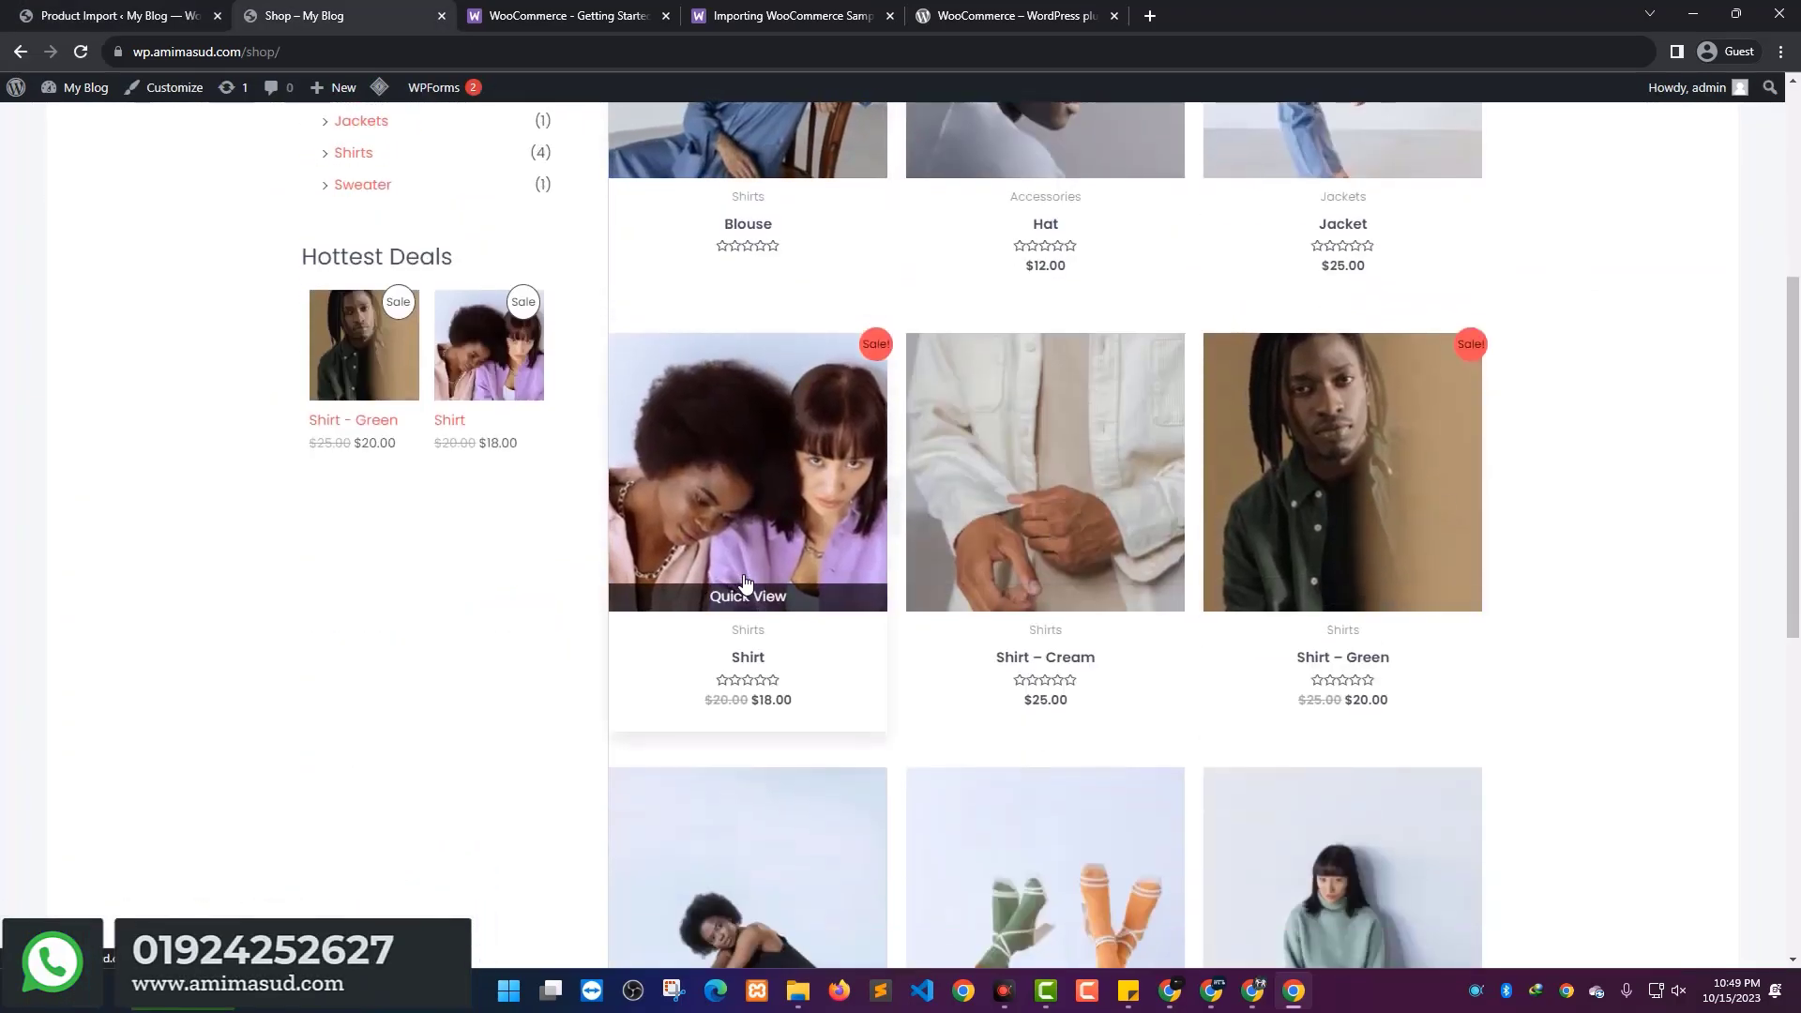
pyautogui.click(130, 10)
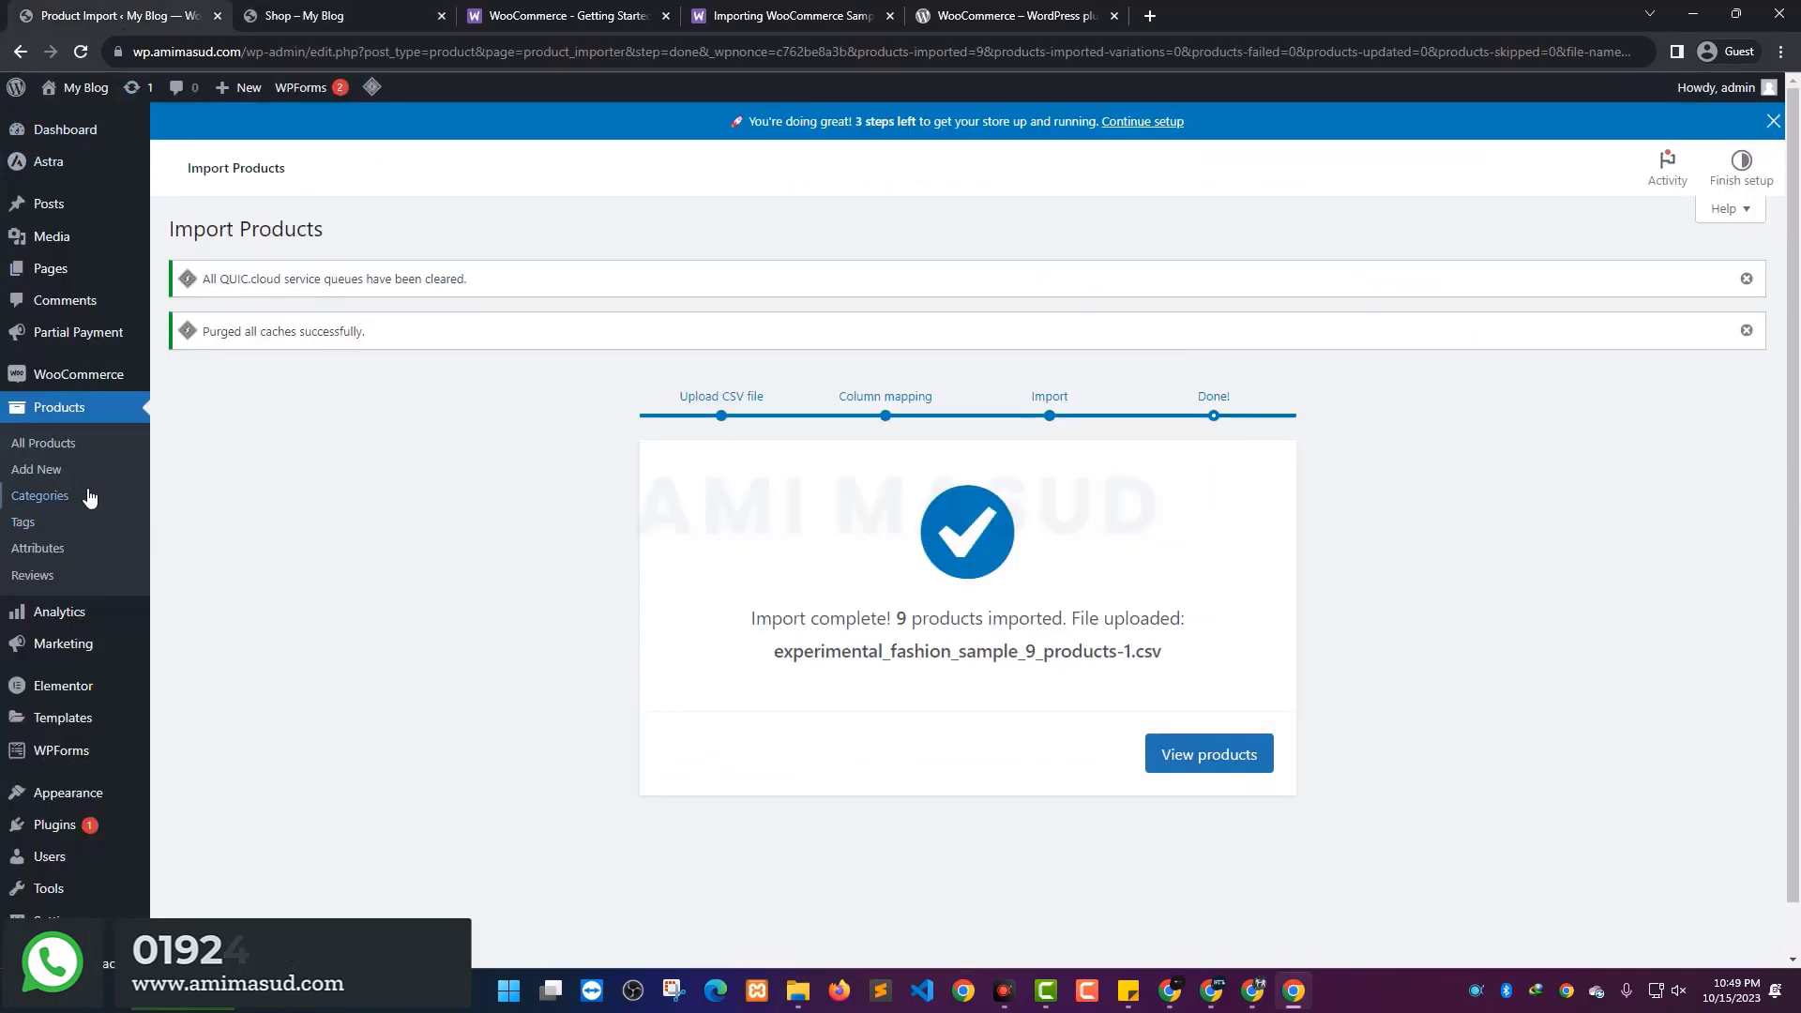
pyautogui.click(50, 446)
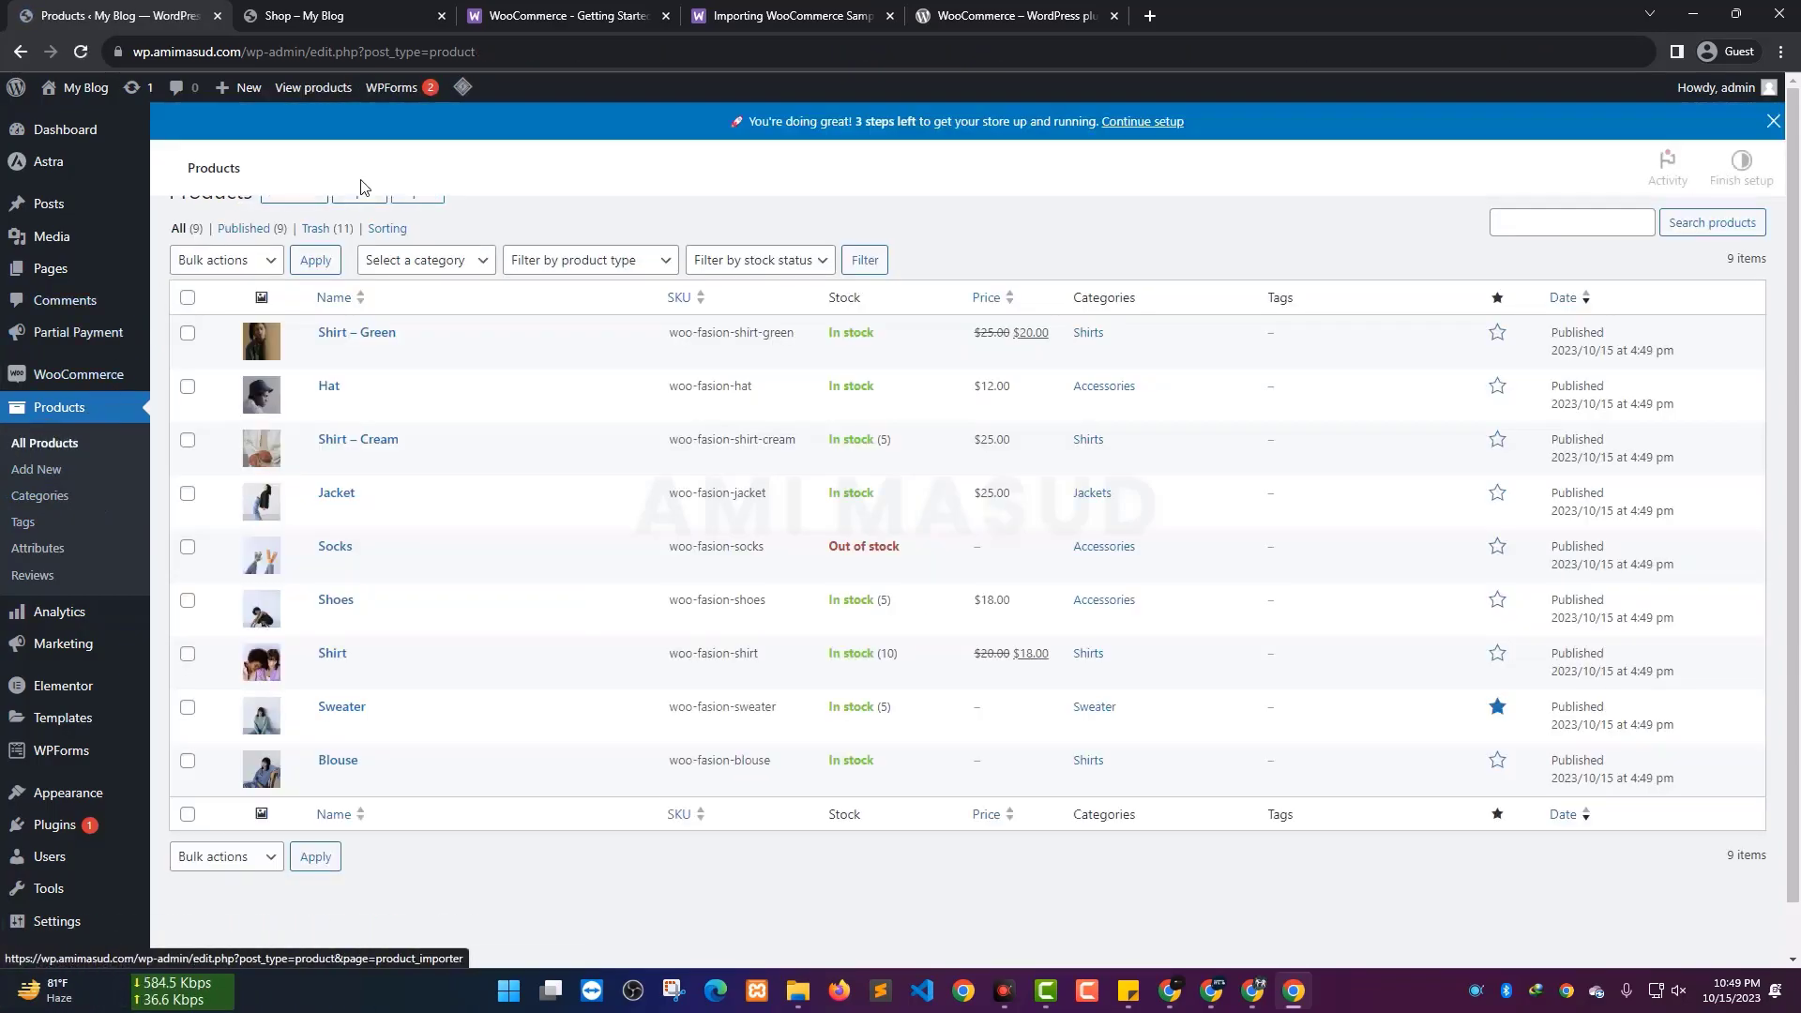
pyautogui.scroll(-1, 122, 713)
# Open the product CSV importer again and bring up the sample-data folder to view its CSV files
pyautogui.moveTo(76, 846)
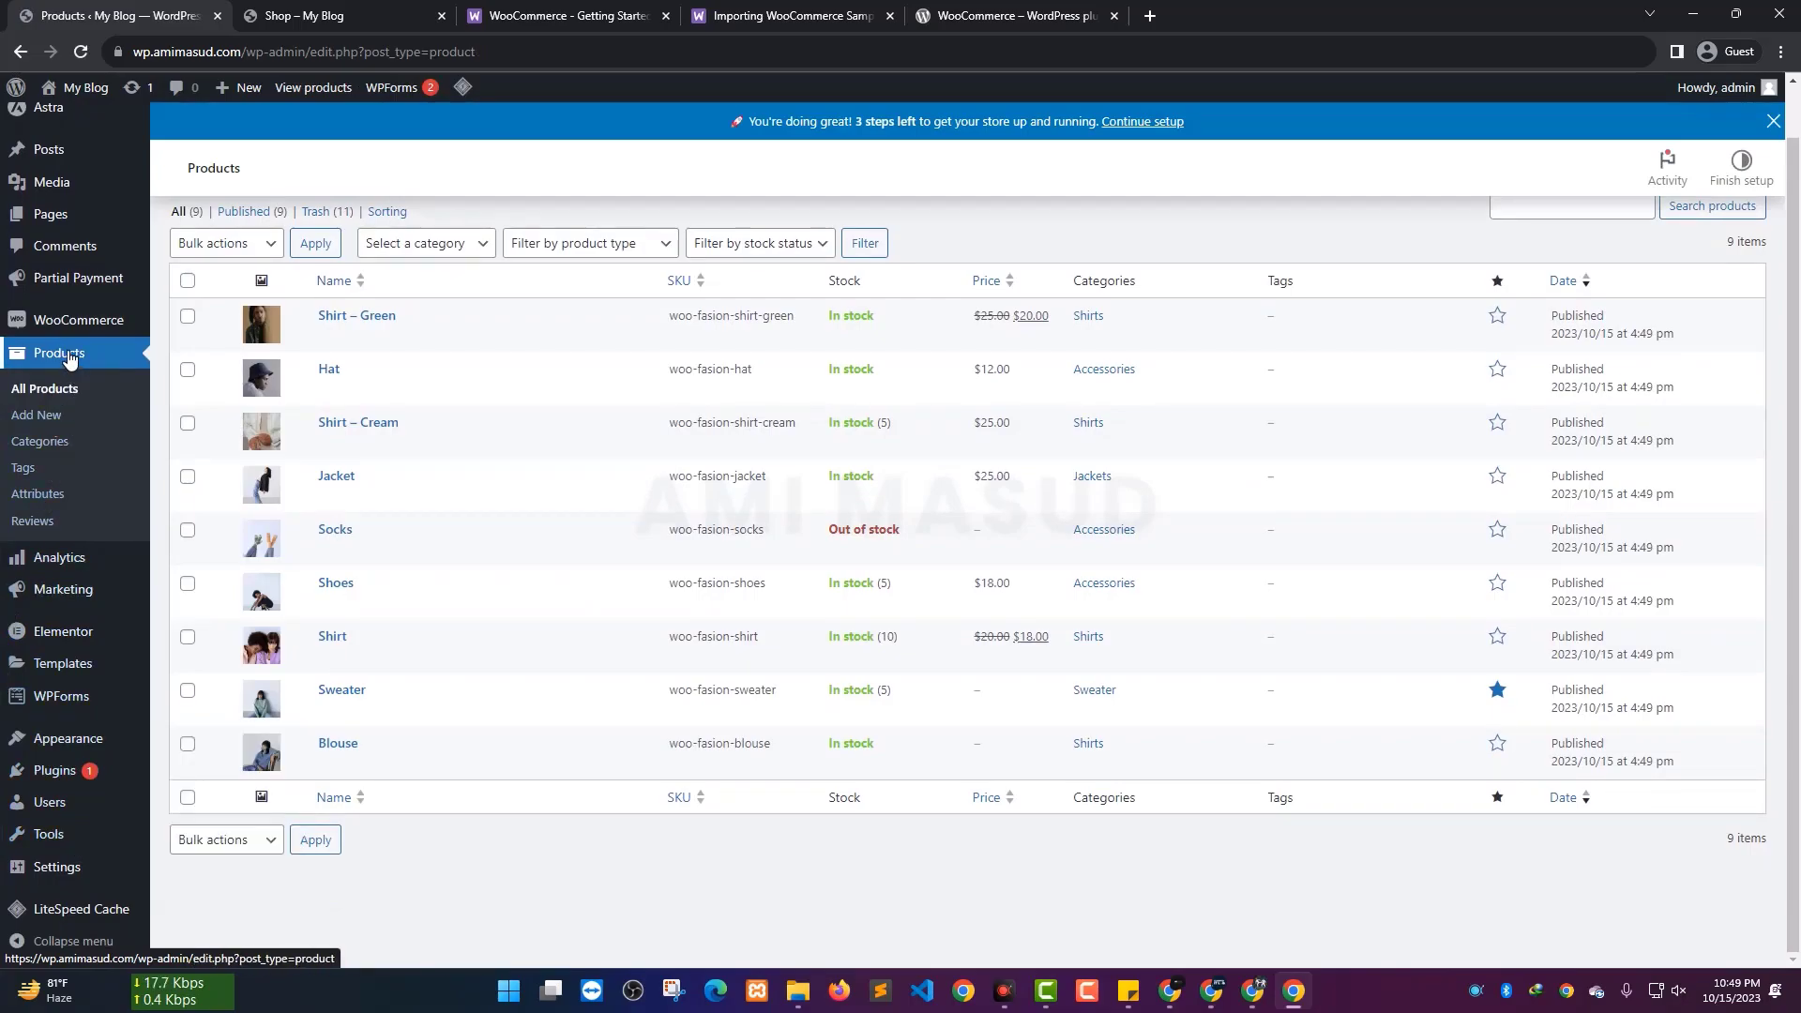
pyautogui.scroll(1, 69, 359)
pyautogui.click(361, 230)
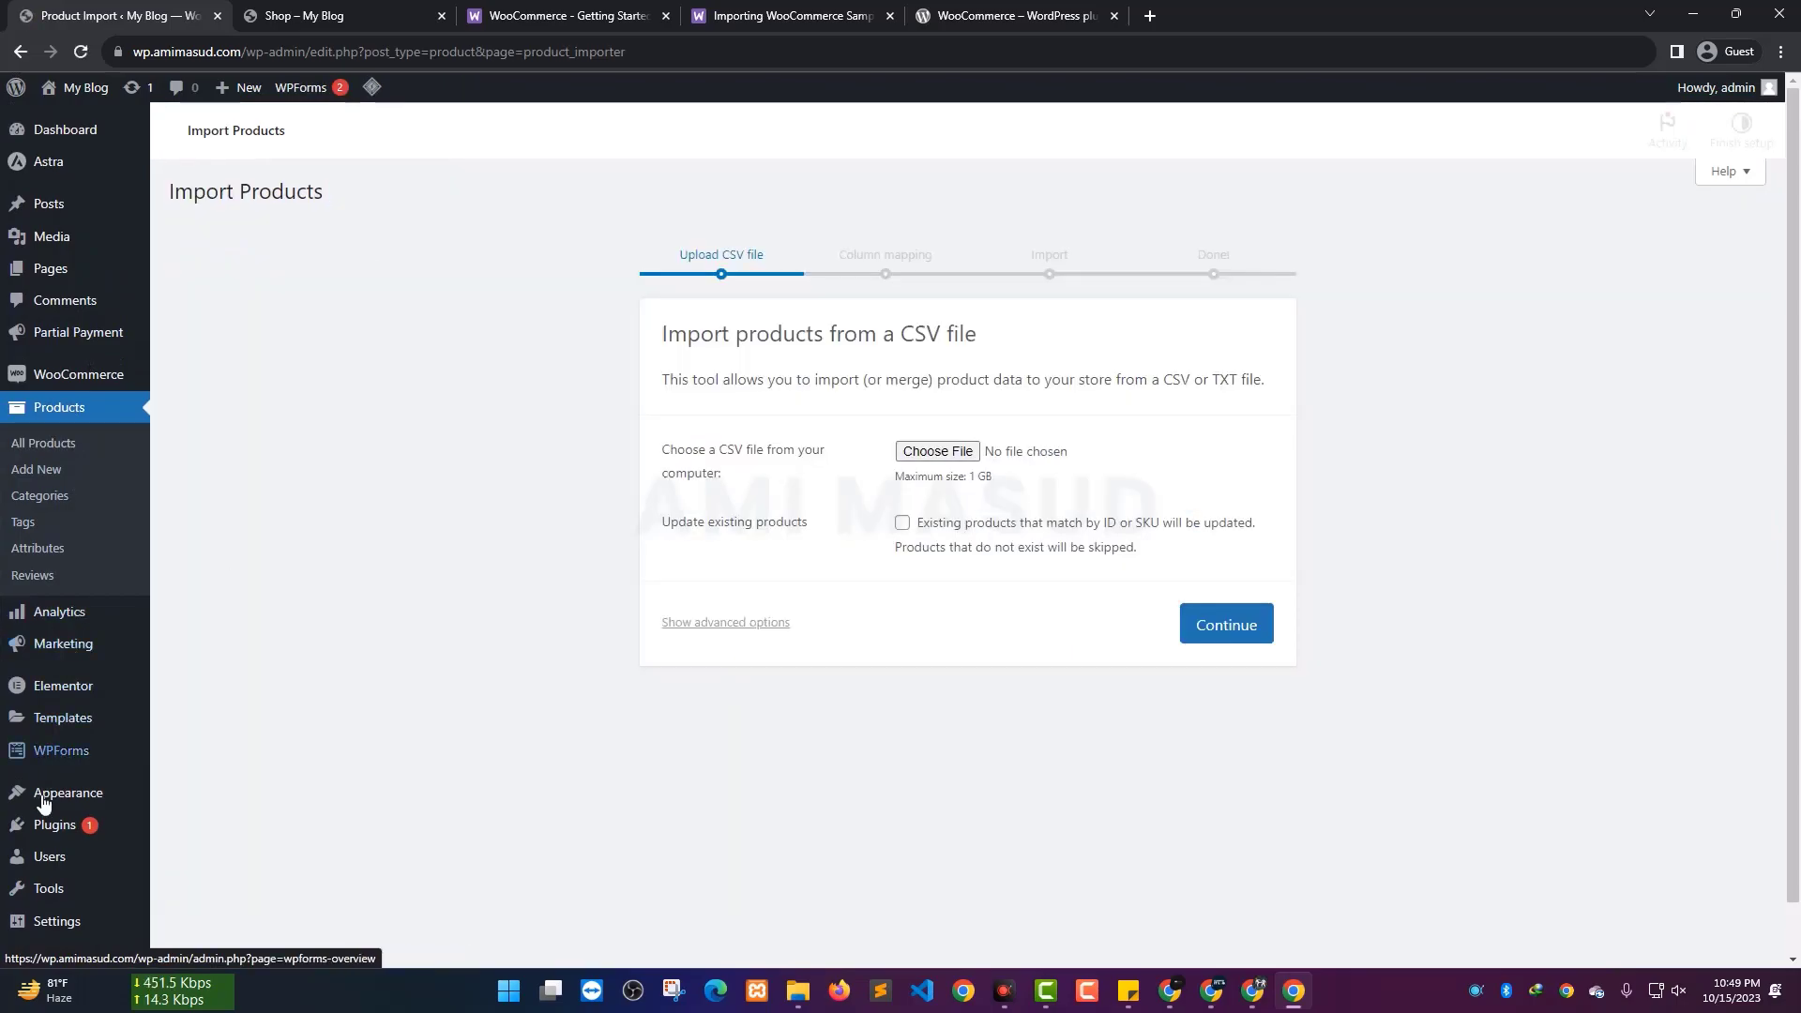
pyautogui.moveTo(47, 888)
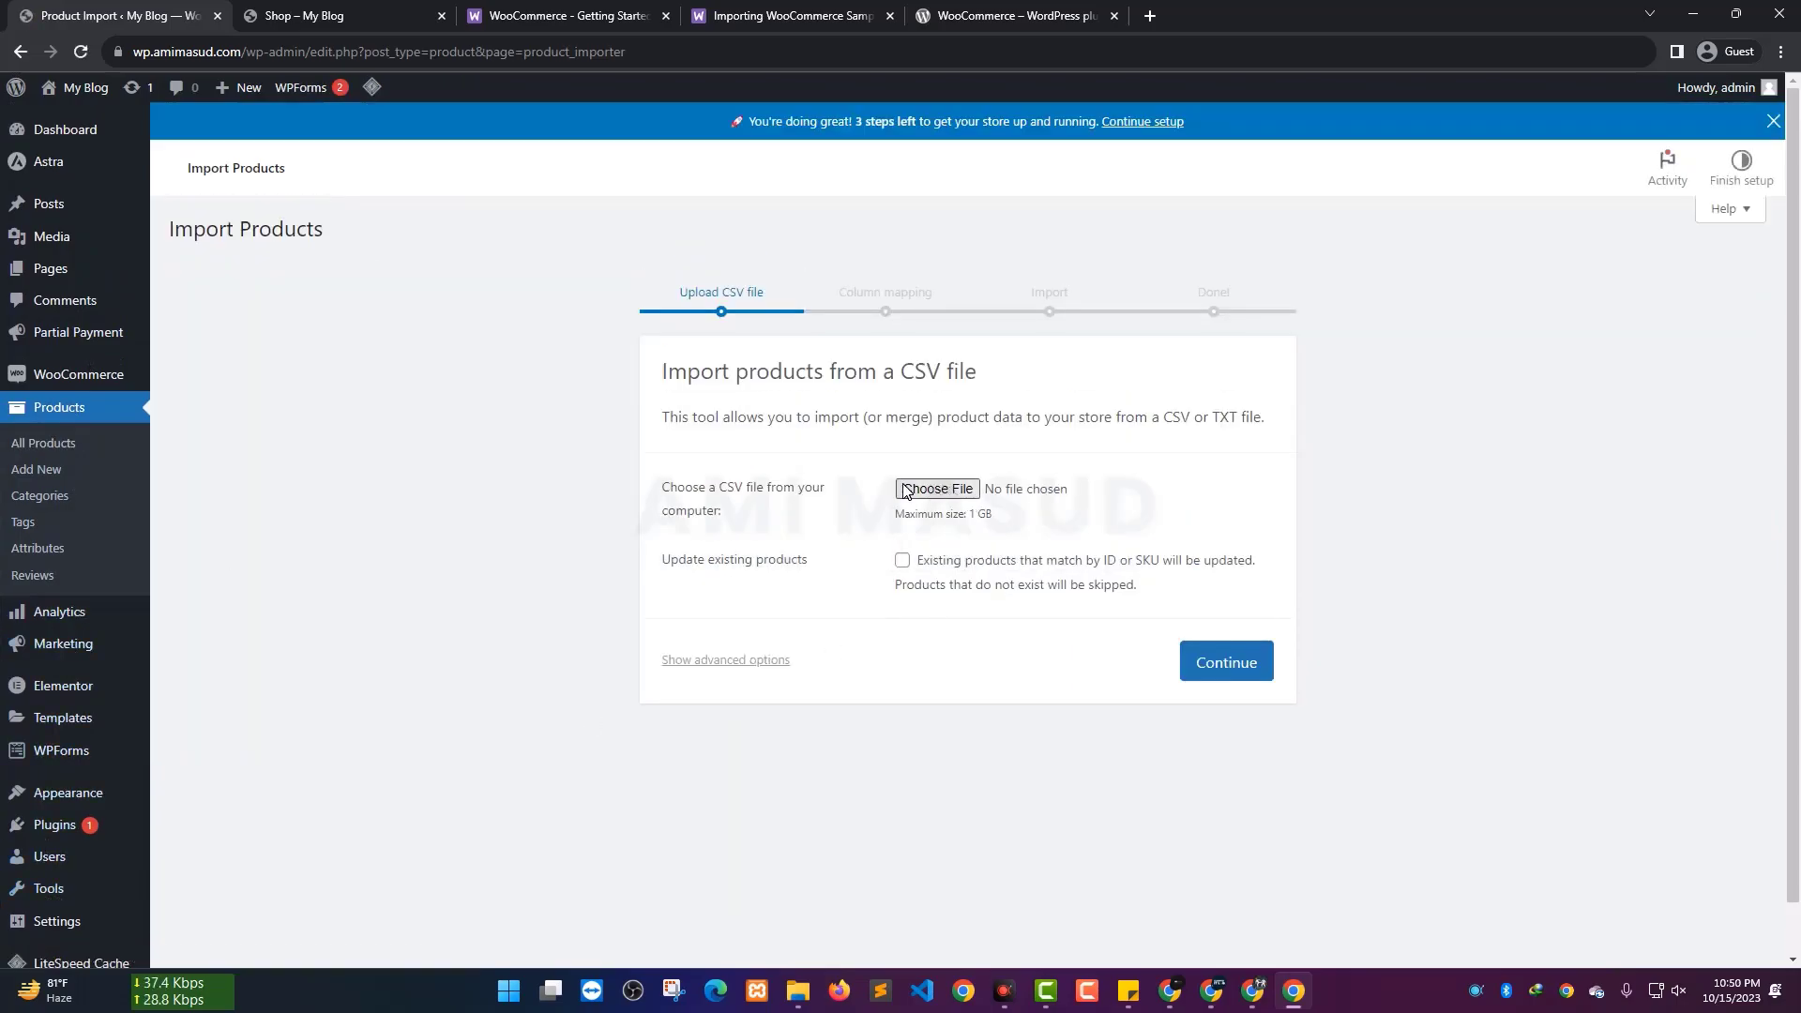
pyautogui.click(795, 992)
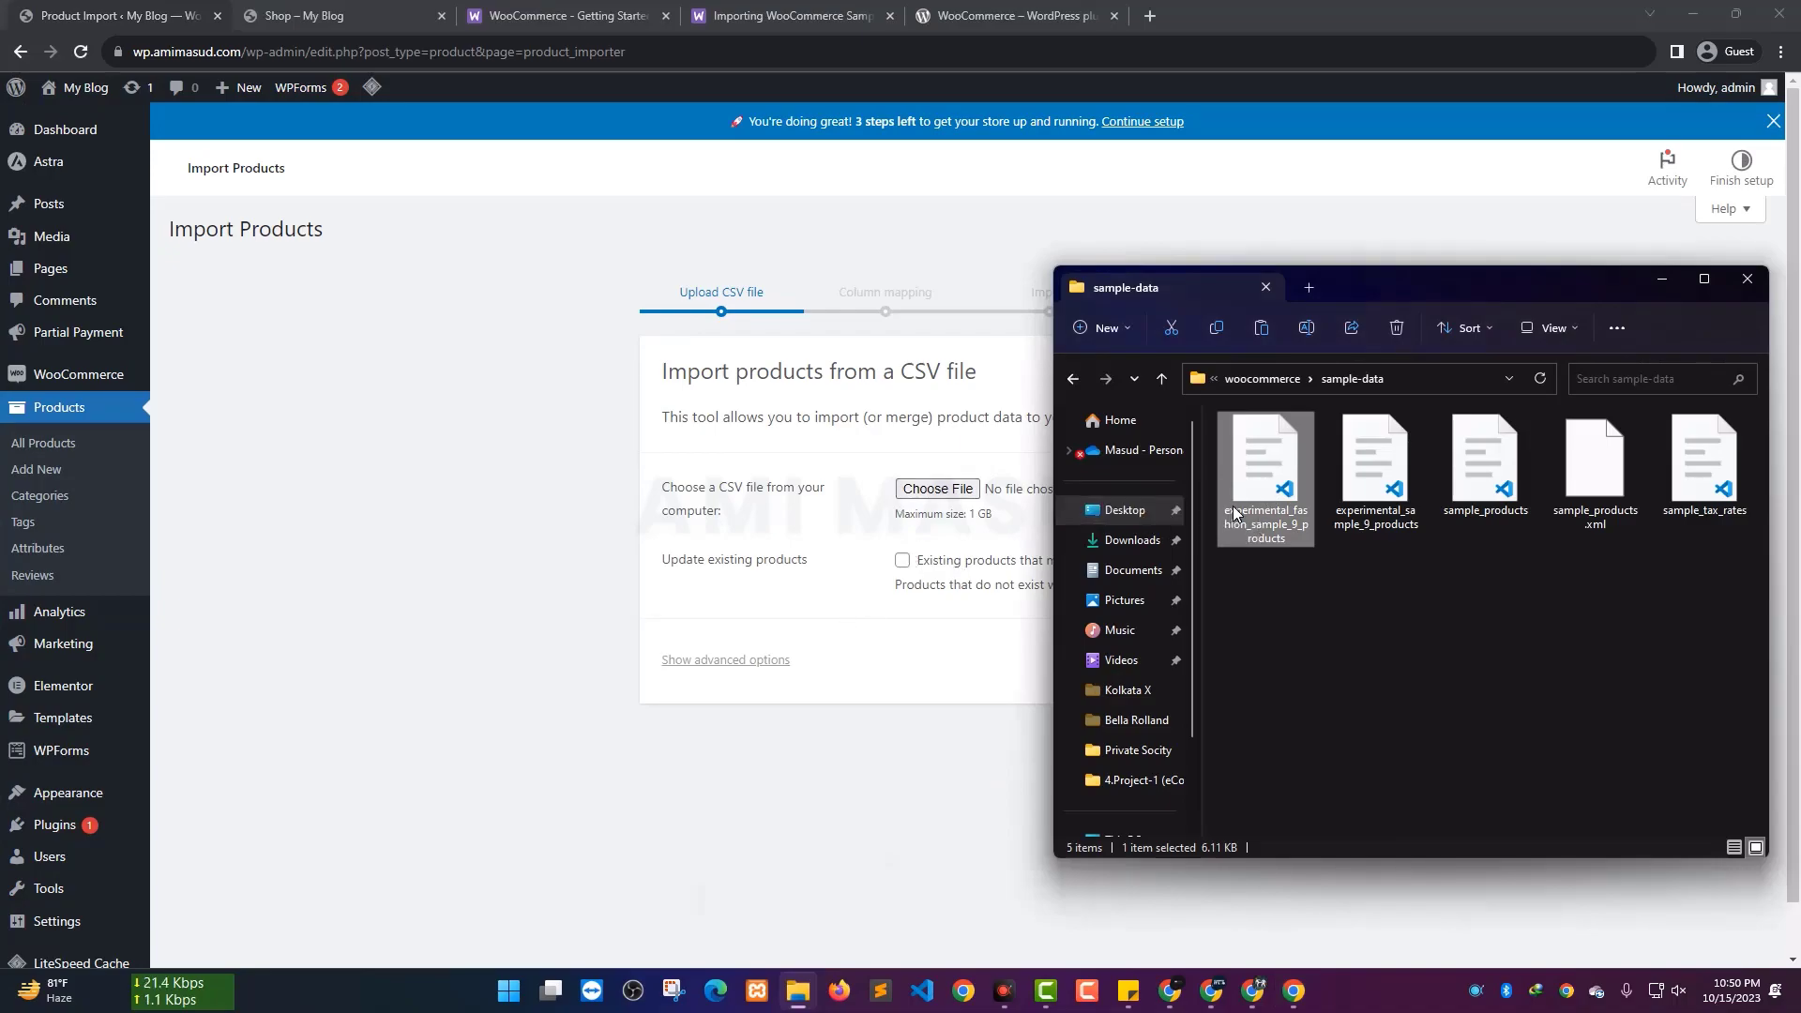
pyautogui.click(780, 608)
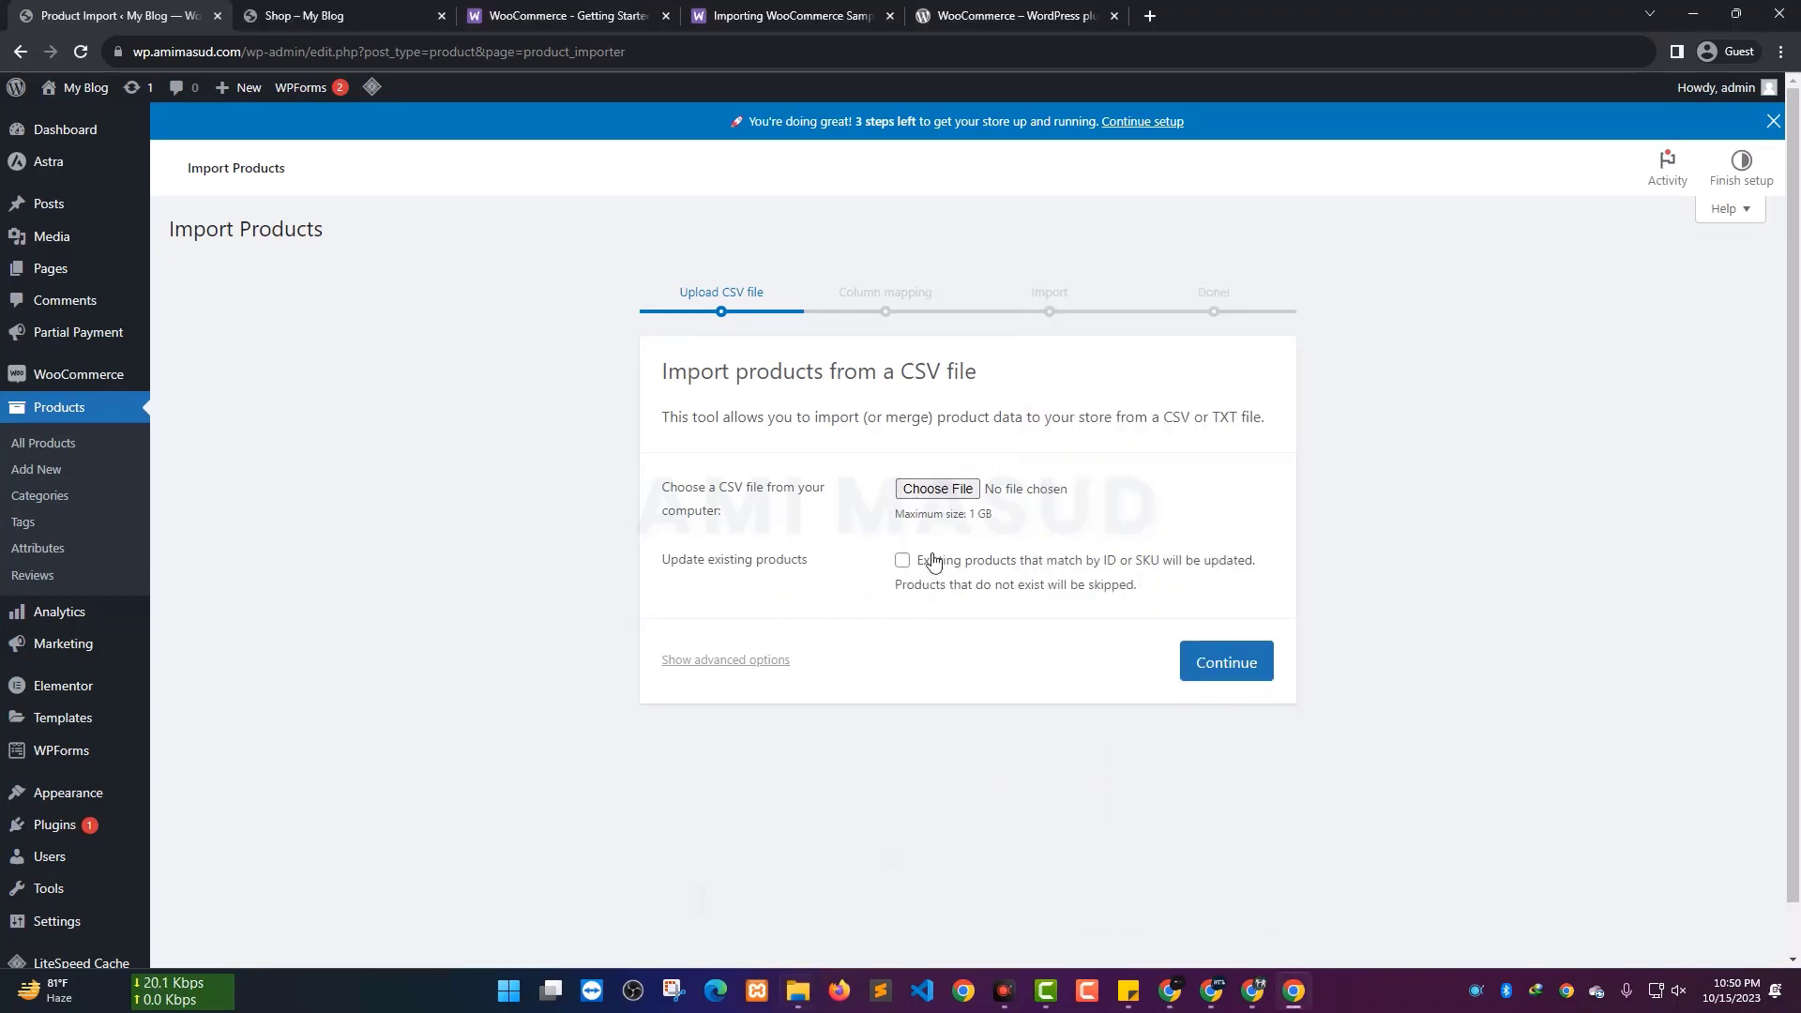
# Turn the option to update existing products on and off again, and return to the shop page
pyautogui.click(903, 562)
pyautogui.click(904, 562)
pyautogui.click(322, 16)
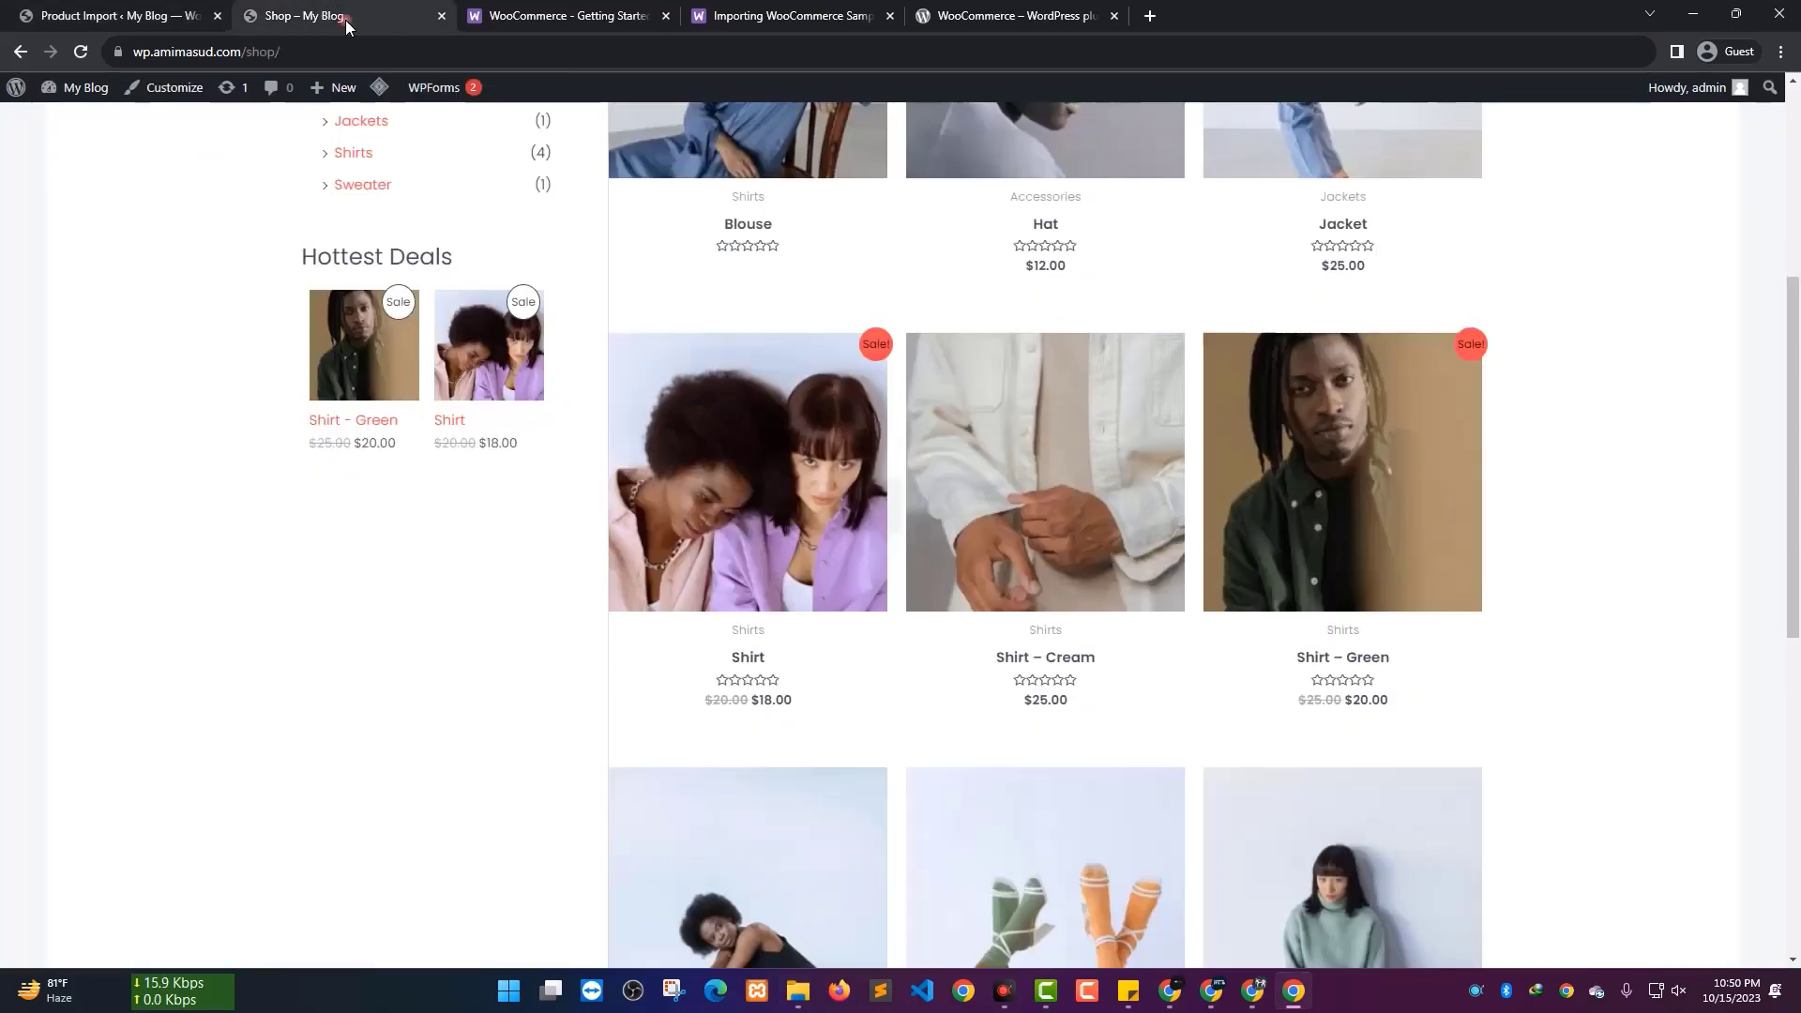
# Look over the imported fashion products on the shop page, from the first row down to the last
pyautogui.scroll(5, 739, 487)
pyautogui.scroll(-12, 957, 526)
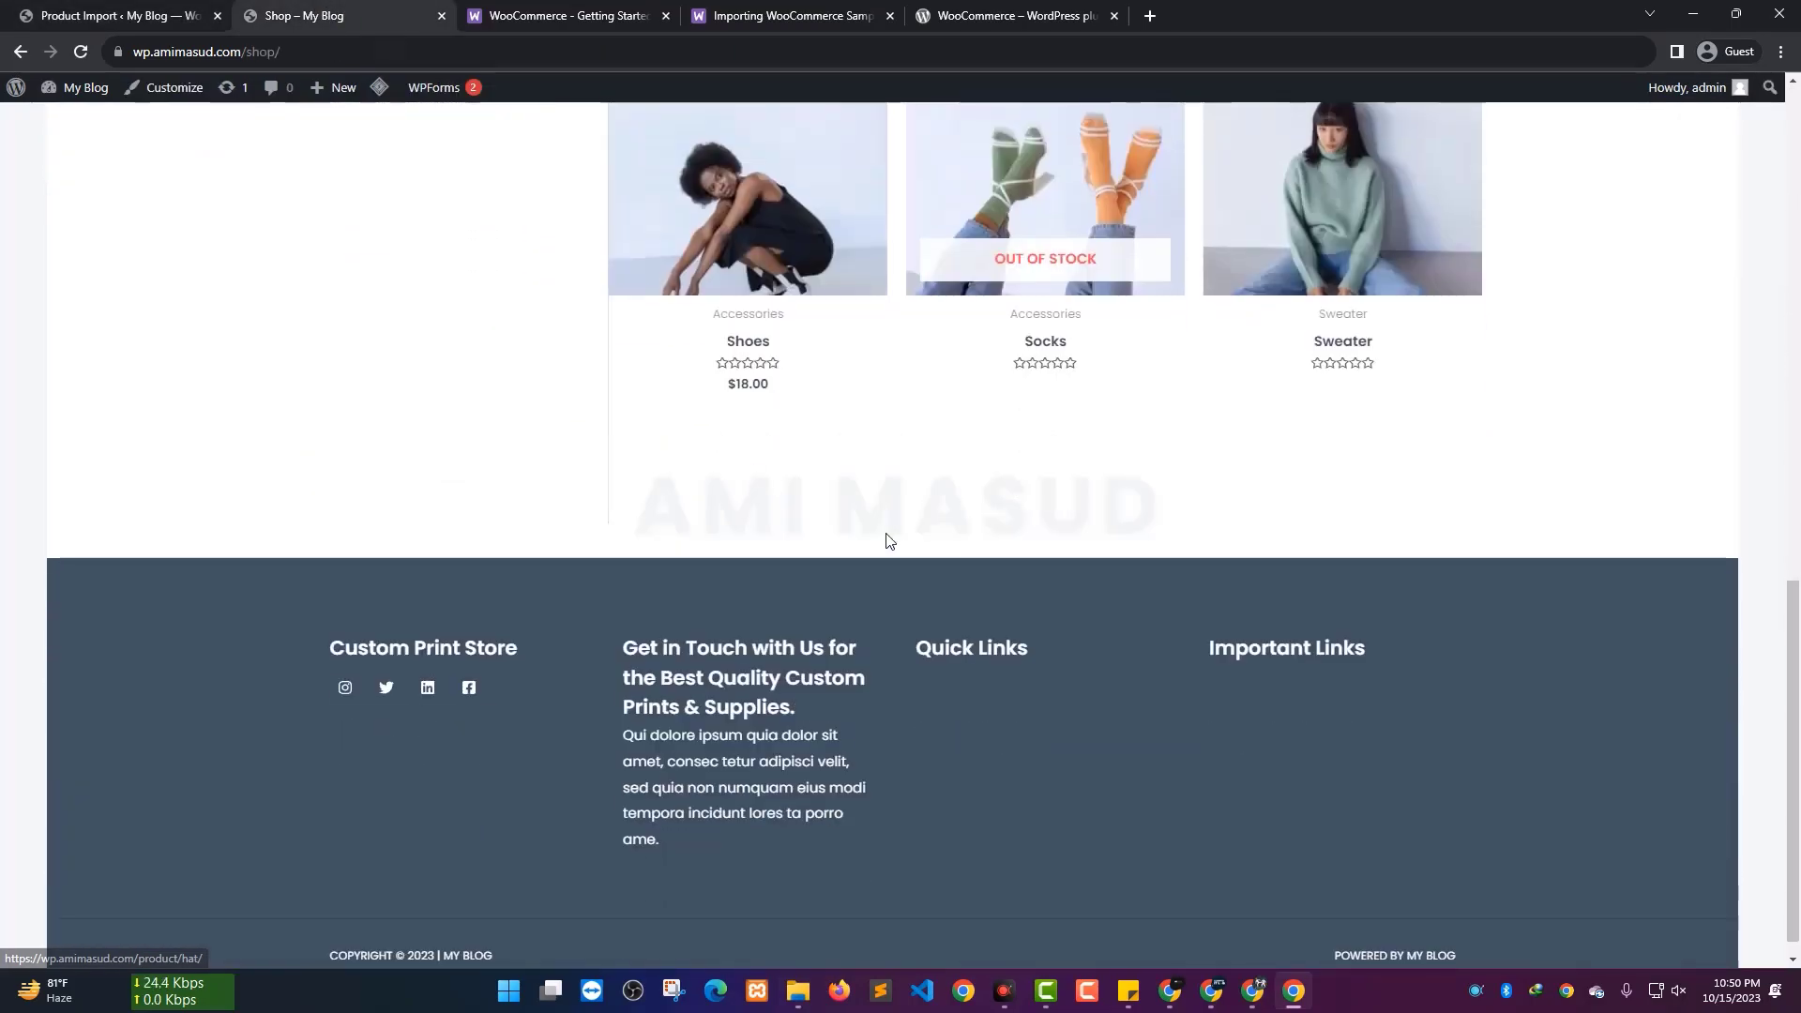
pyautogui.scroll(12, 853, 538)
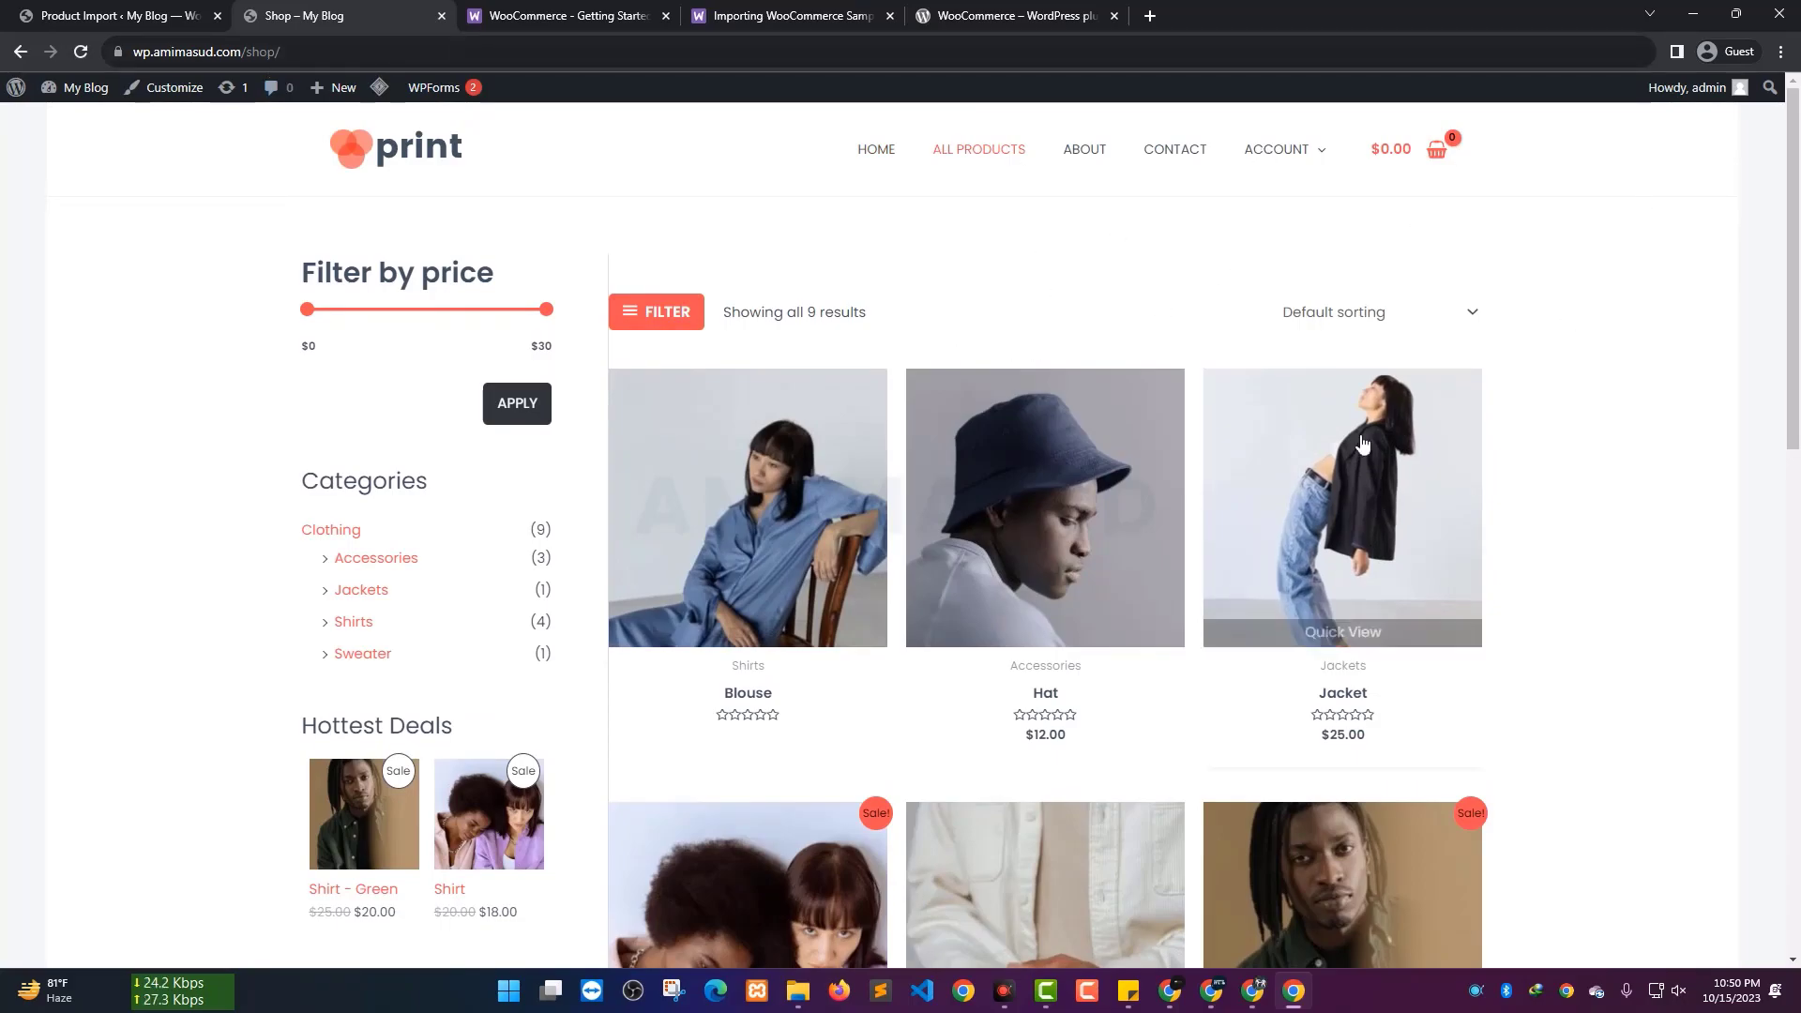
pyautogui.scroll(-5, 1041, 488)
pyautogui.scroll(-7, 1013, 324)
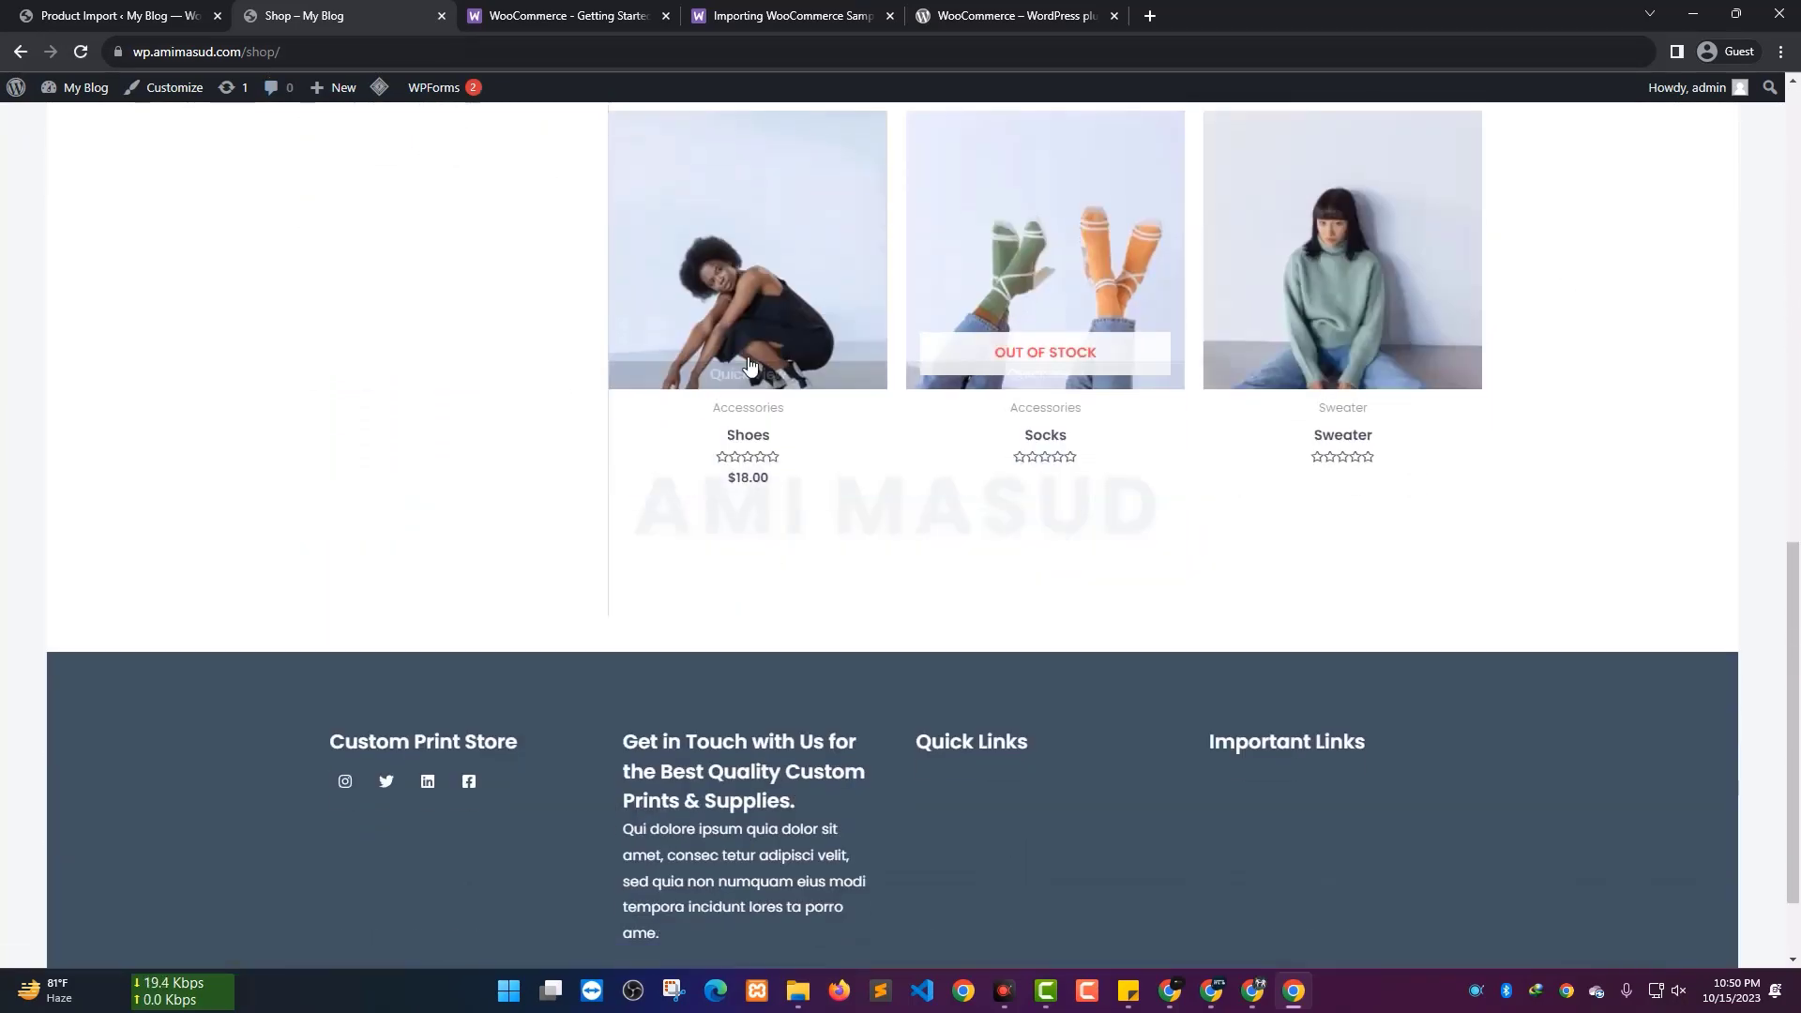
pyautogui.scroll(7, 1210, 313)
pyautogui.scroll(5, 835, 497)
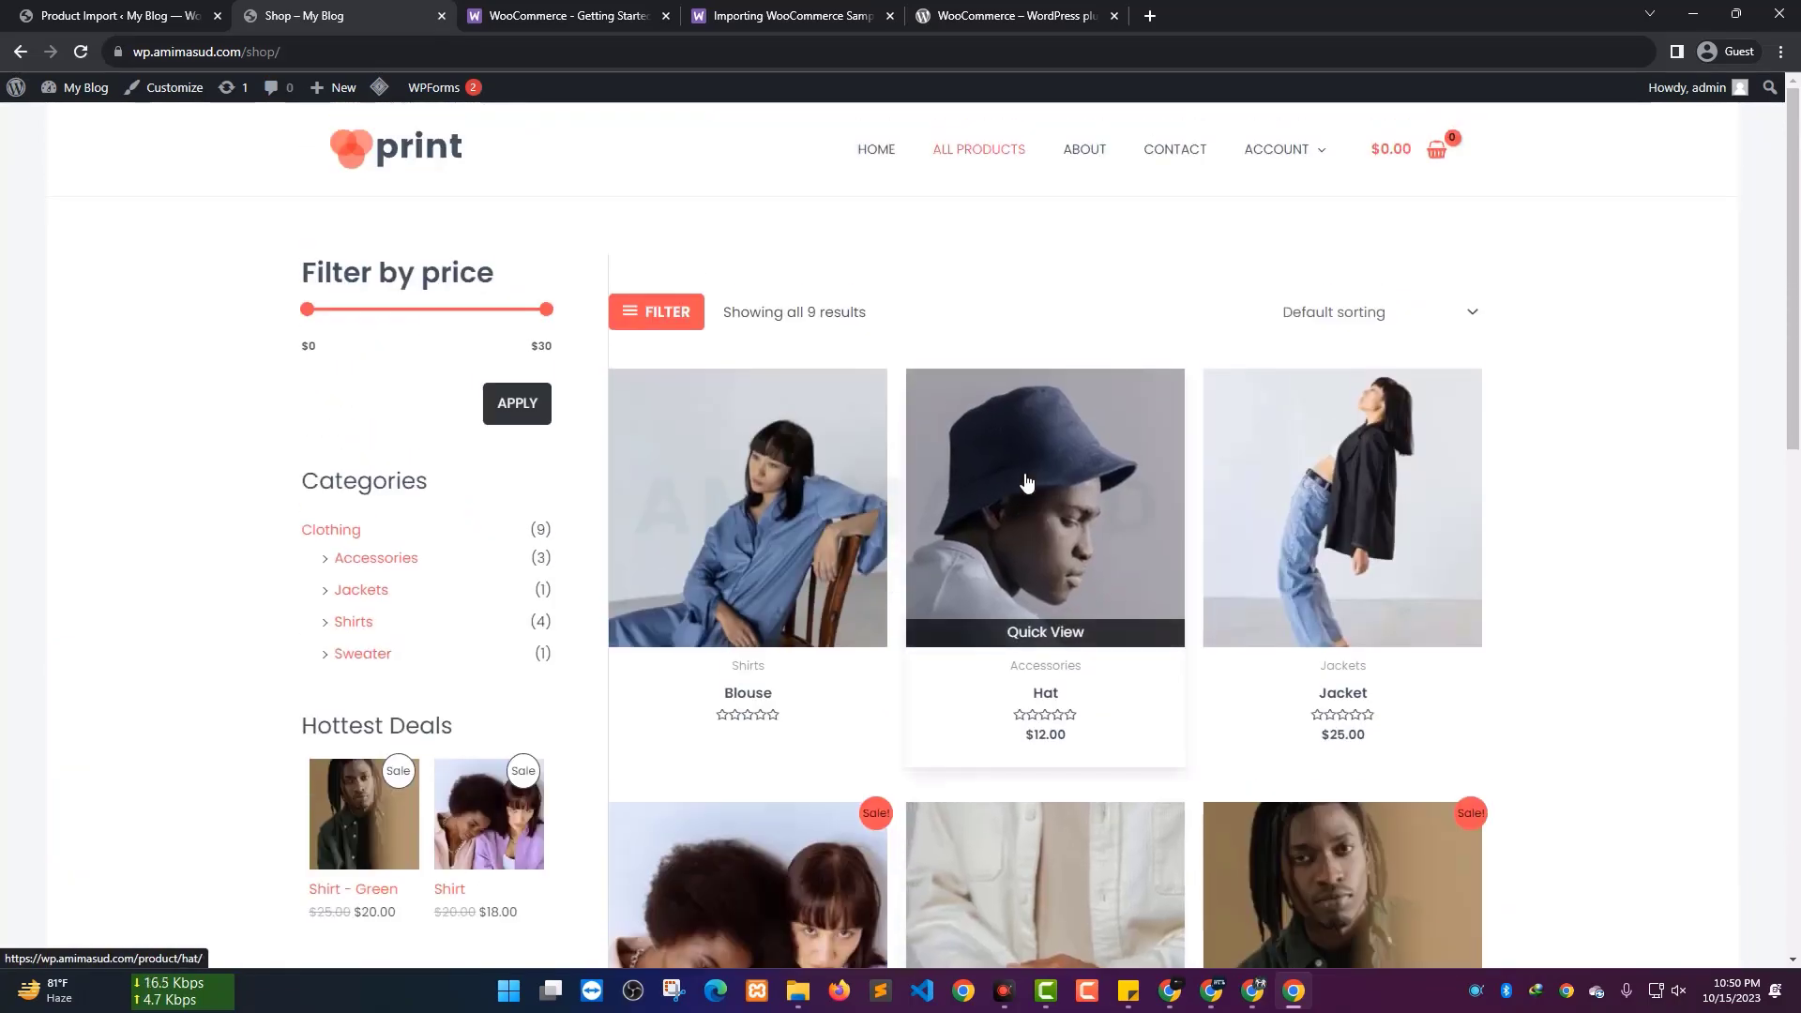
pyautogui.scroll(-8, 1163, 459)
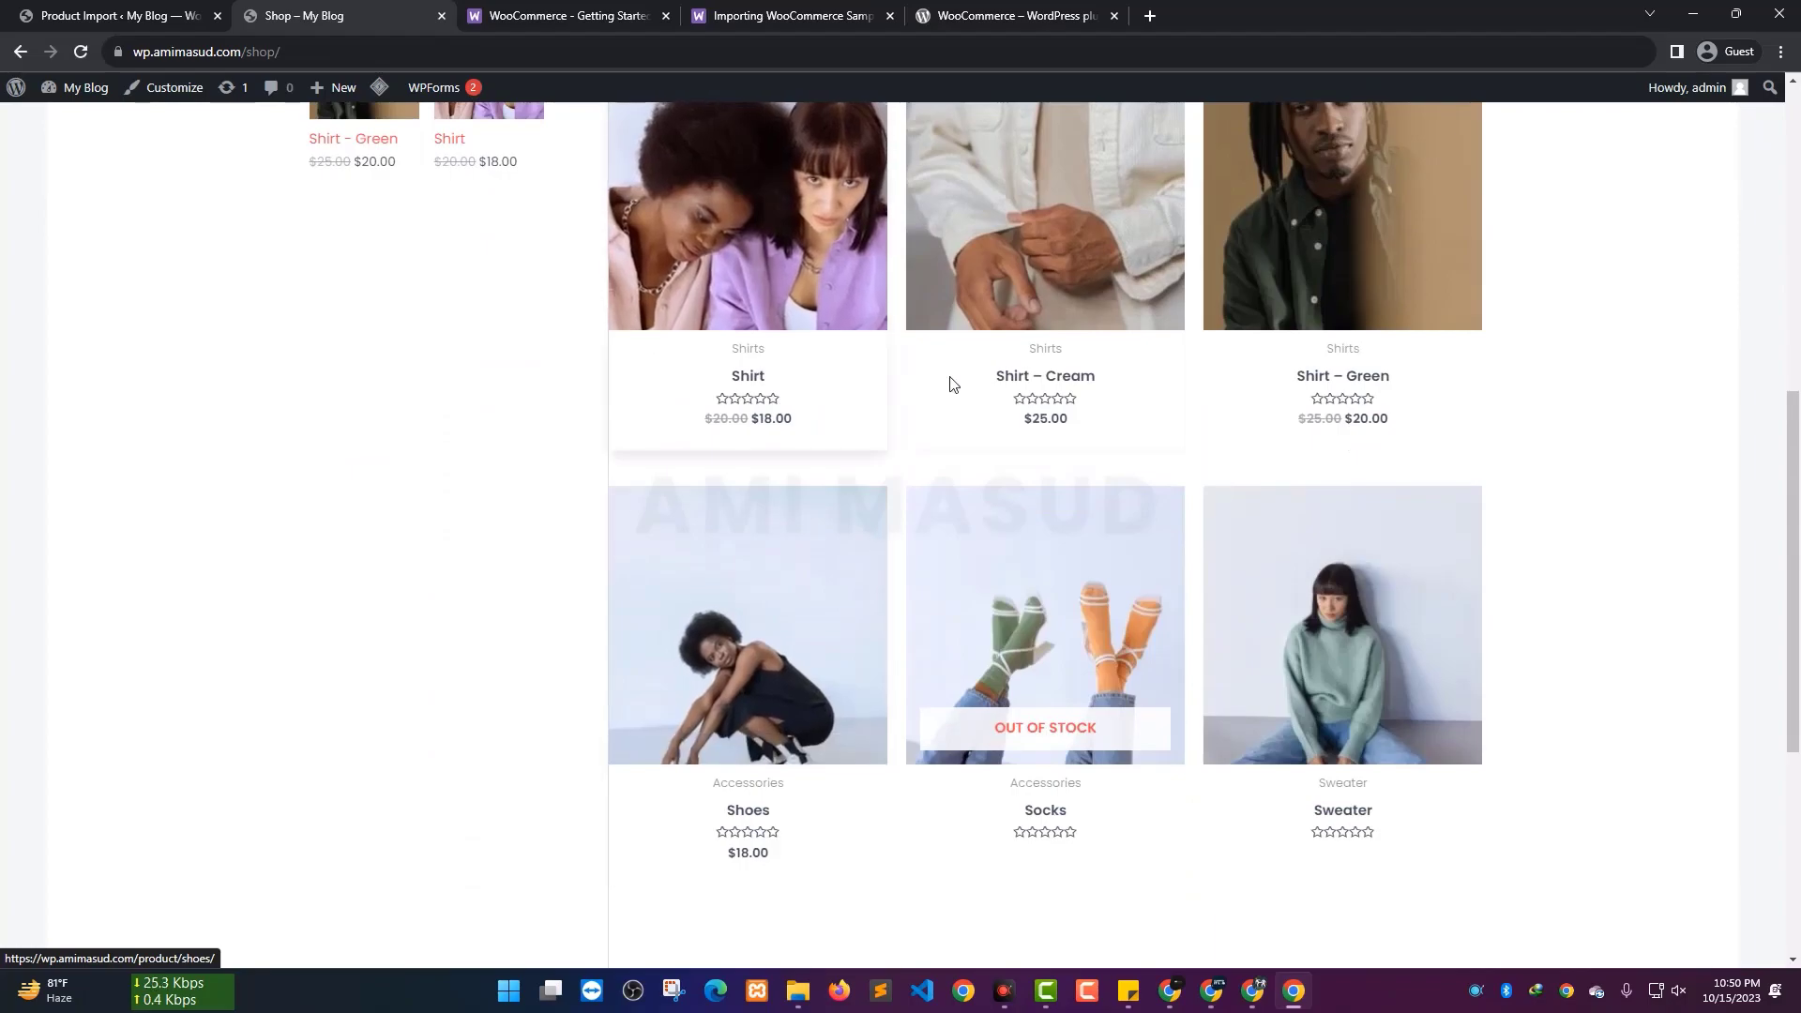
# Open the Shirt – Cream product page, examine its title and purchase details, and return to the product import page
pyautogui.click(1051, 380)
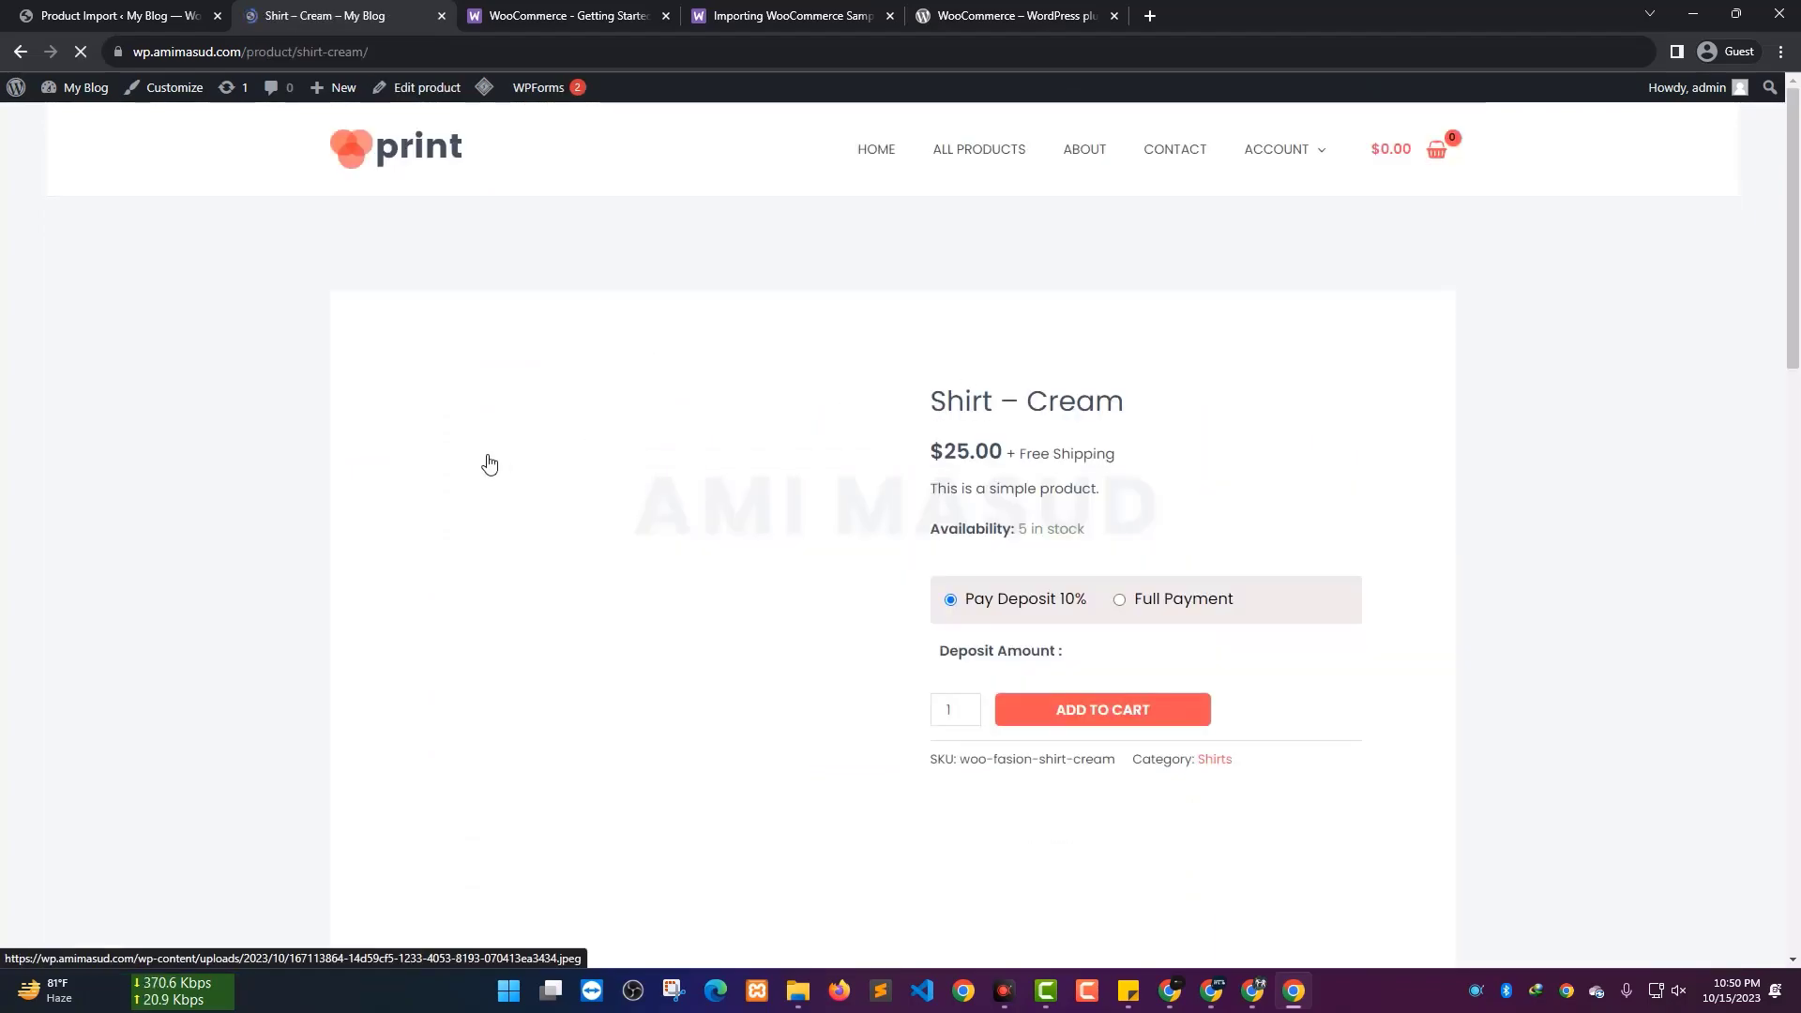
pyautogui.doubleClick(955, 417)
pyautogui.moveTo(955, 417); pyautogui.dragTo(1303, 406)
pyautogui.click(1302, 406)
pyautogui.scroll(-4, 1250, 431)
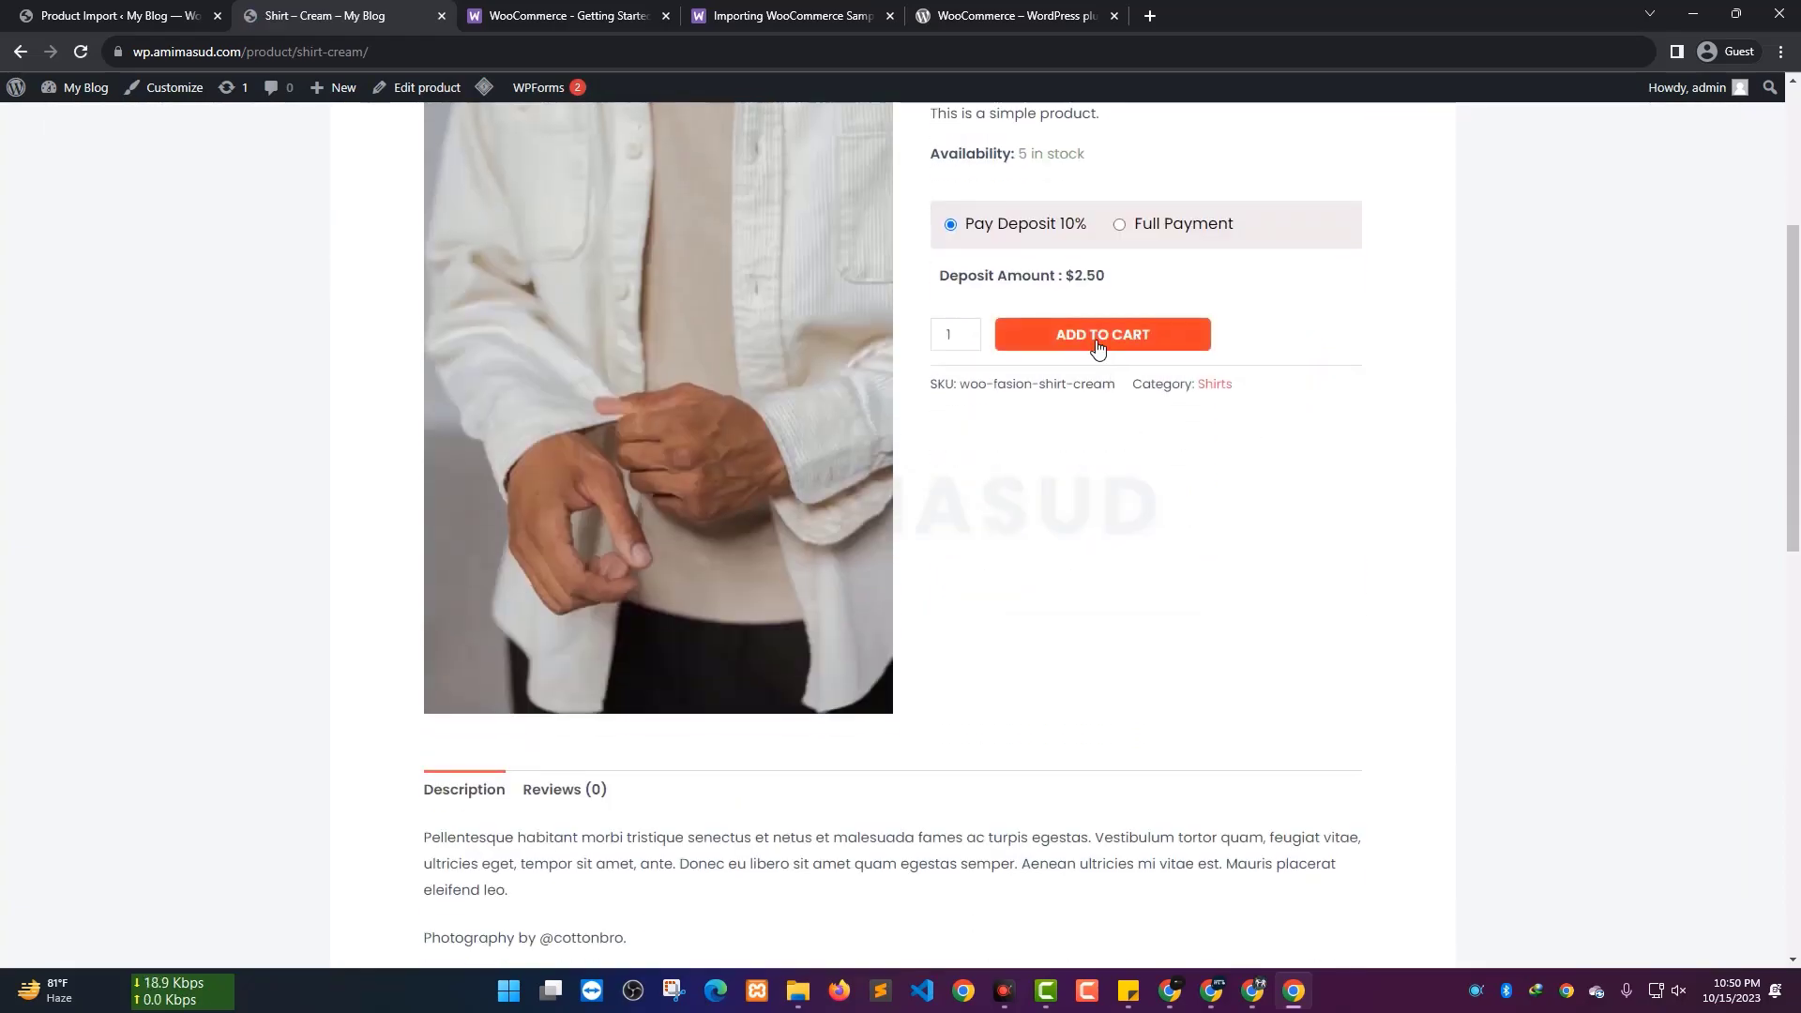
pyautogui.scroll(4, 841, 427)
pyautogui.click(135, 9)
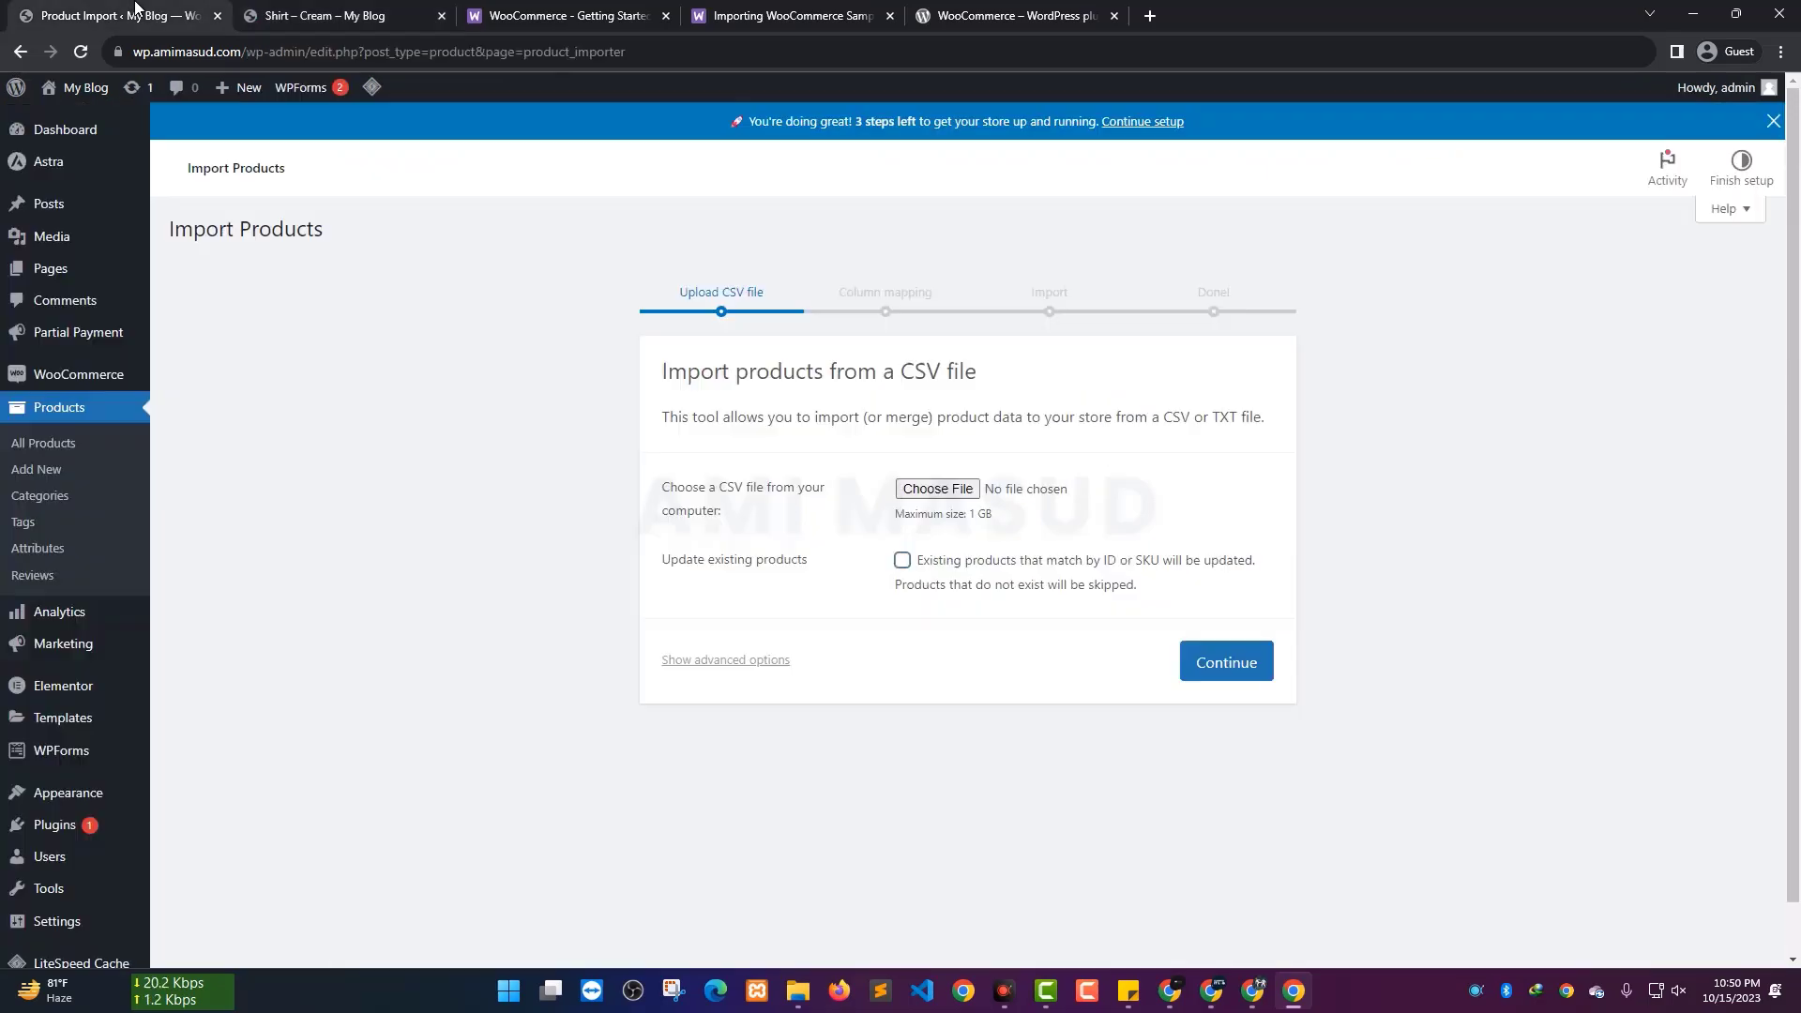